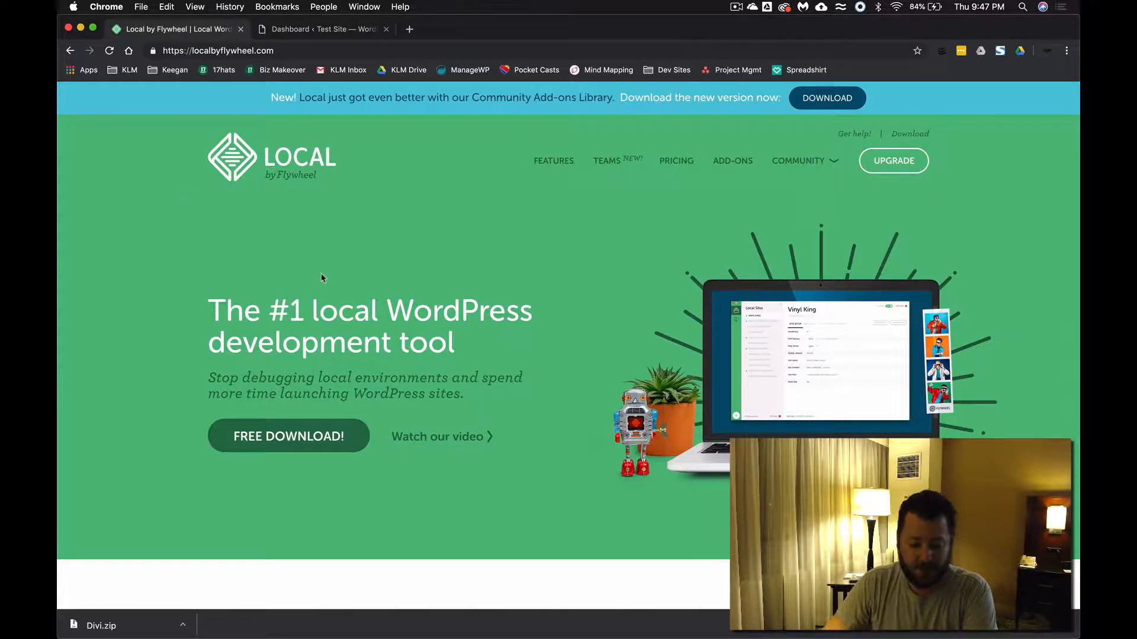
Step: Switch to Local by Flywheel and view the new-site setup, leaving it without creating a site
mouse_move(59, 292)
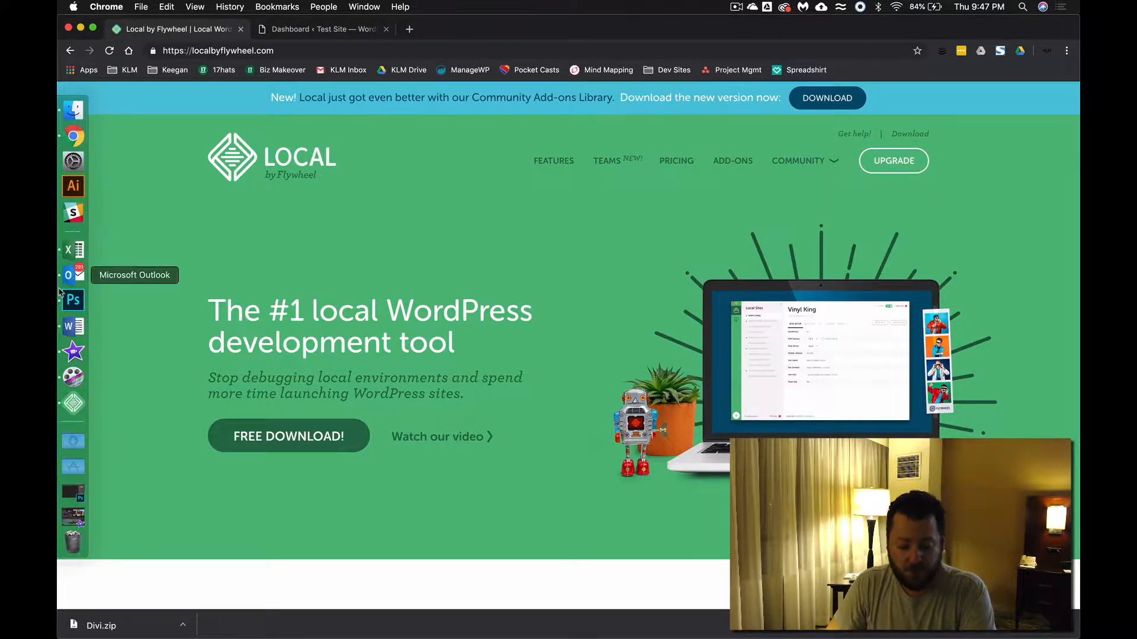
left_click(74, 408)
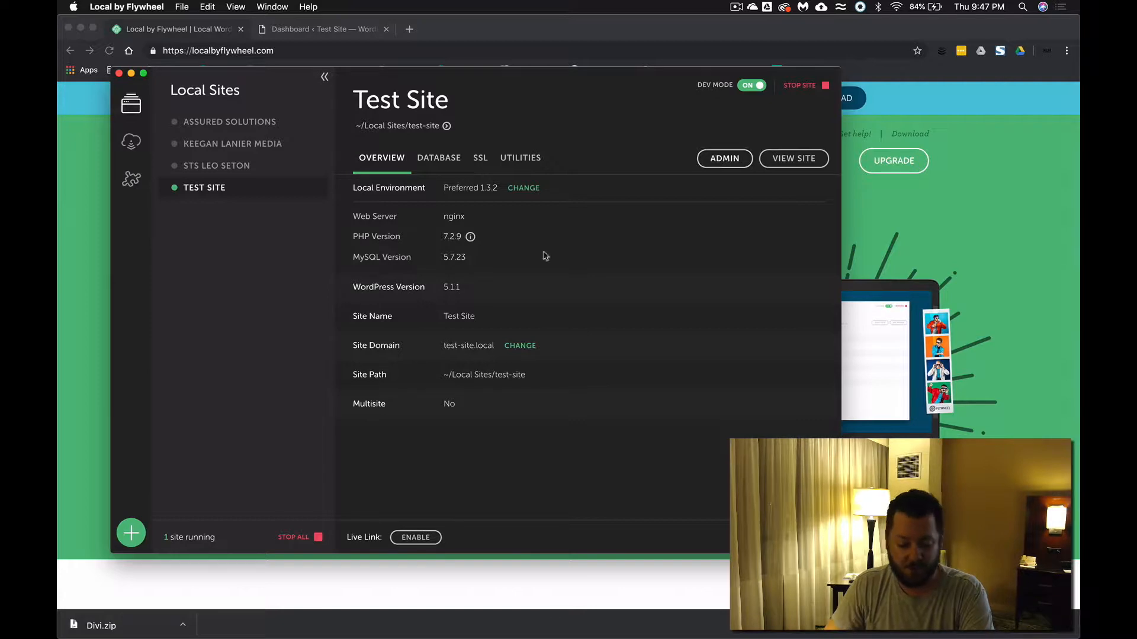
left_click(131, 533)
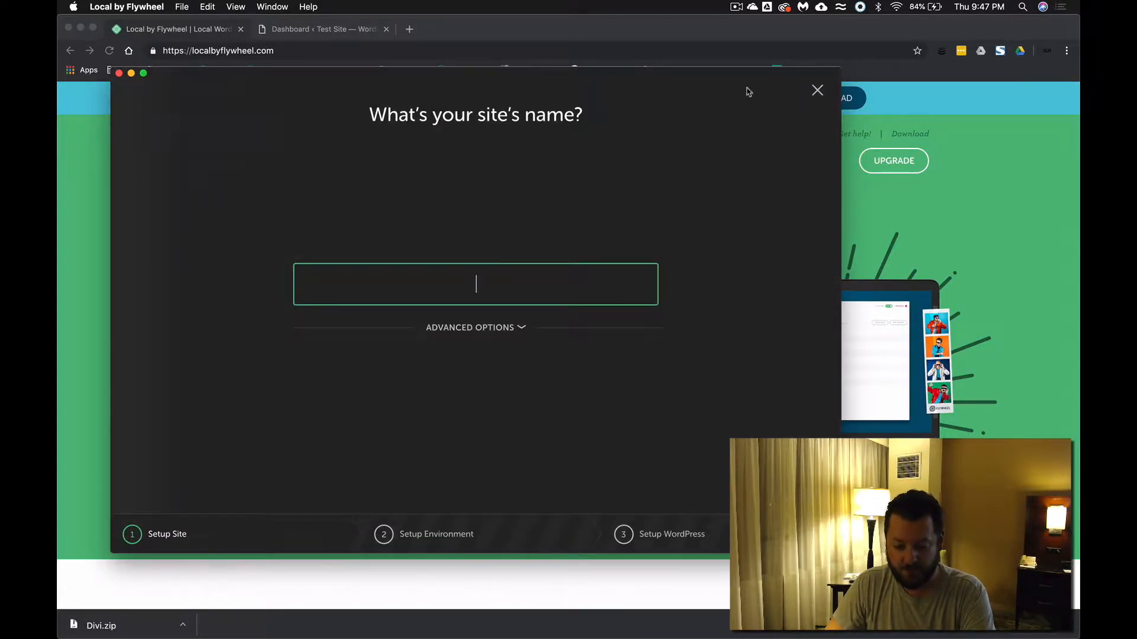
left_click(818, 90)
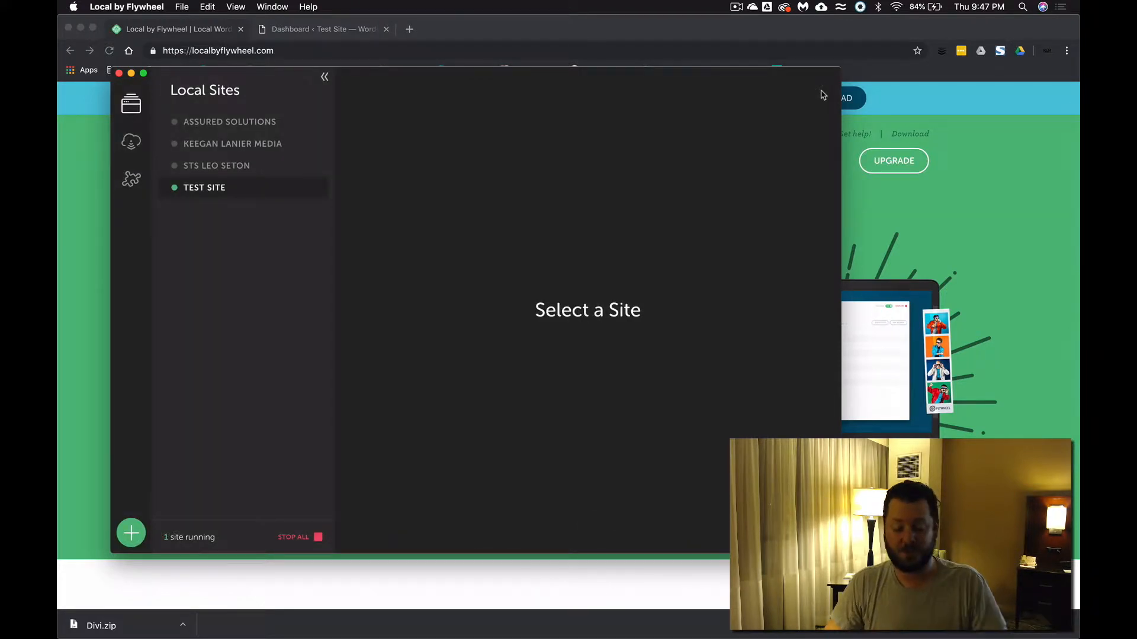
Step: Open the WordPress admin of Test Site from Local, keeping only the dashboard tab that was already open in Chrome
left_click(234, 187)
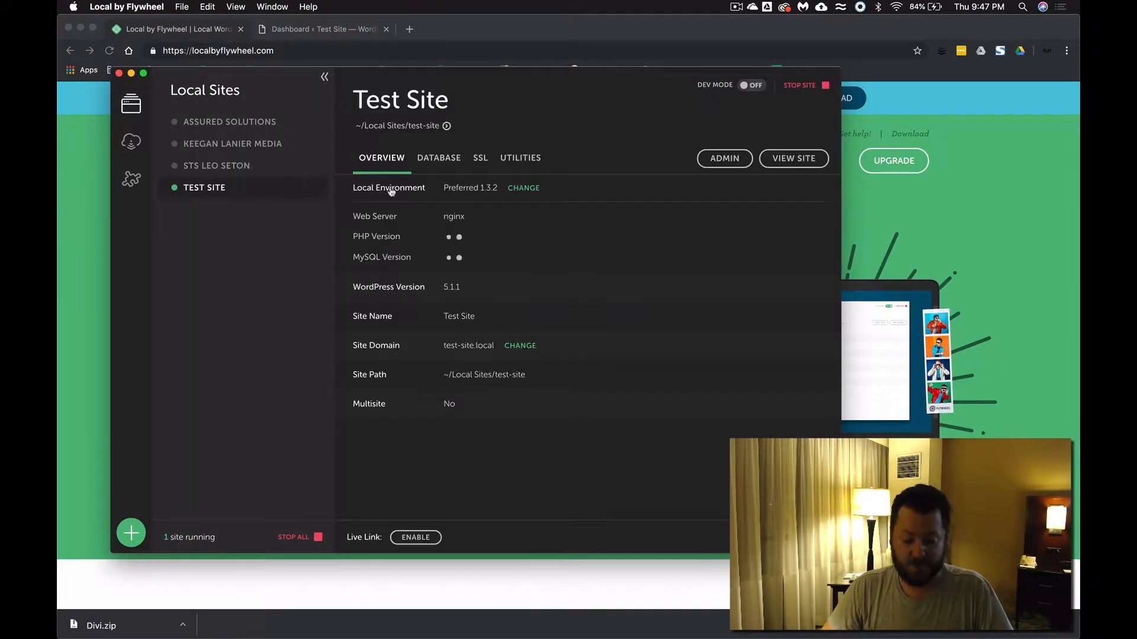
left_click(725, 159)
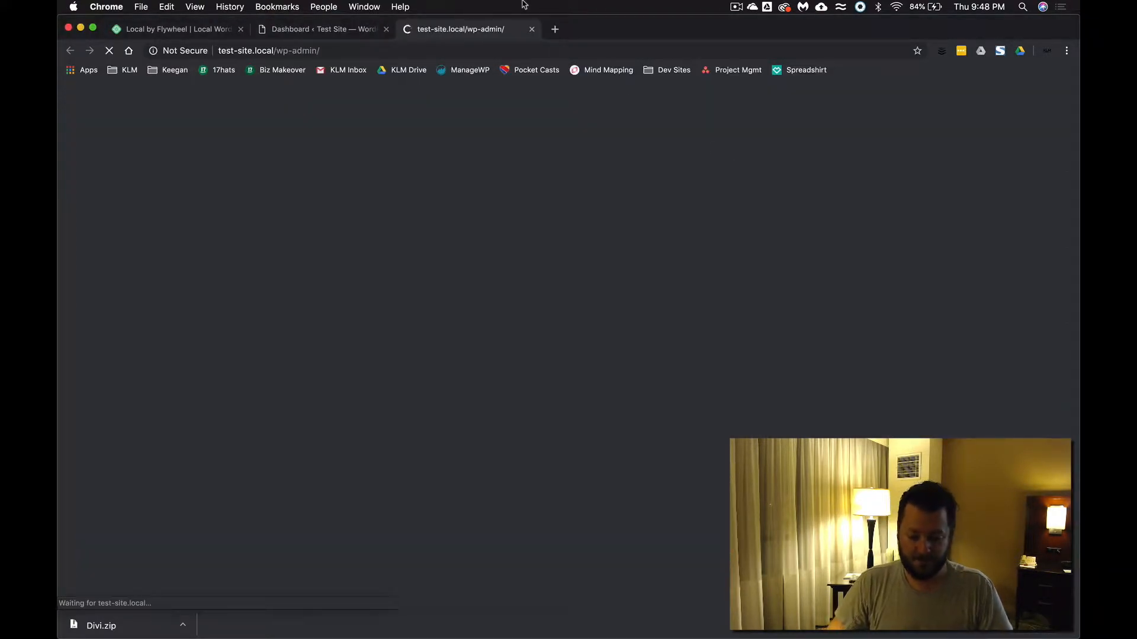
left_click(532, 30)
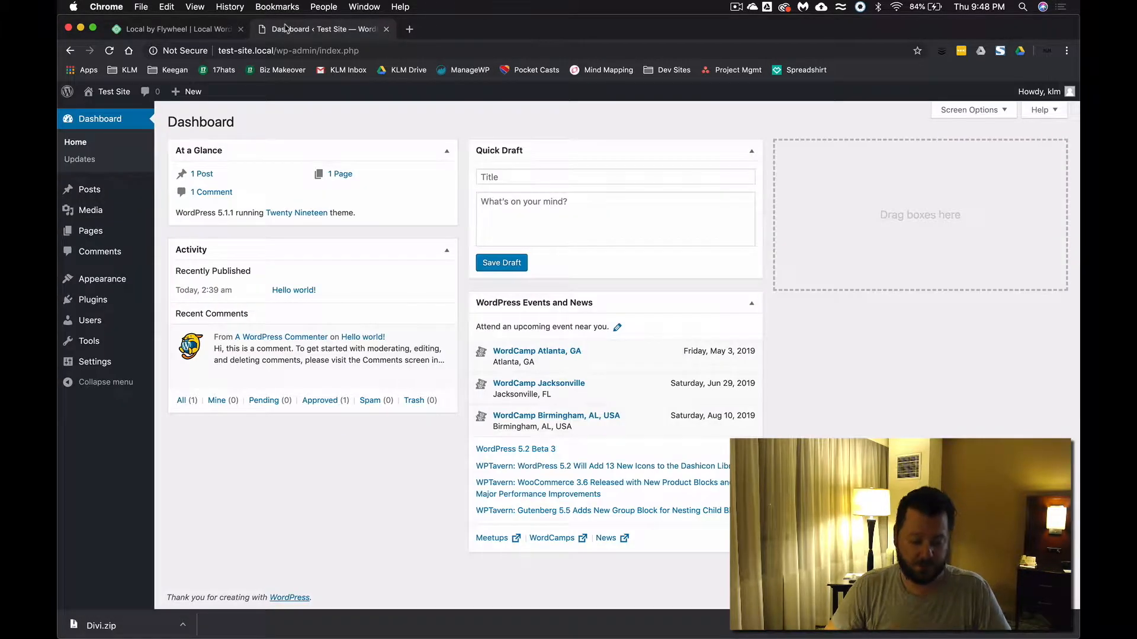
Step: View the Test Site's front page from top to bottom and return to the WordPress dashboard
left_click(106, 95)
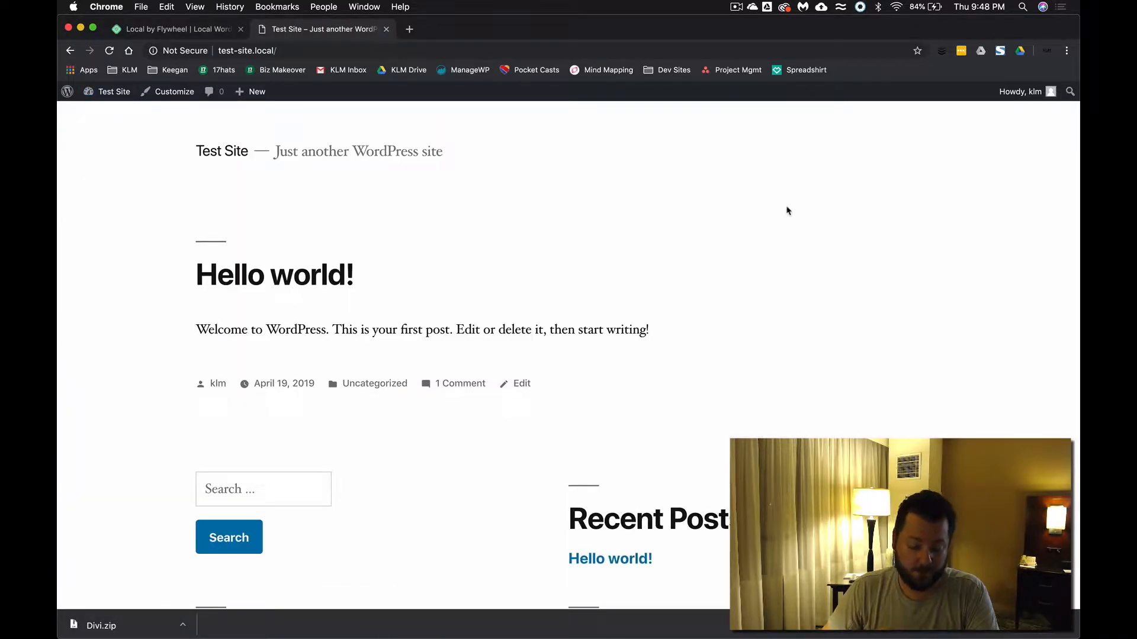
scroll(786, 210, "down", 5)
scroll(786, 211, "up", 5)
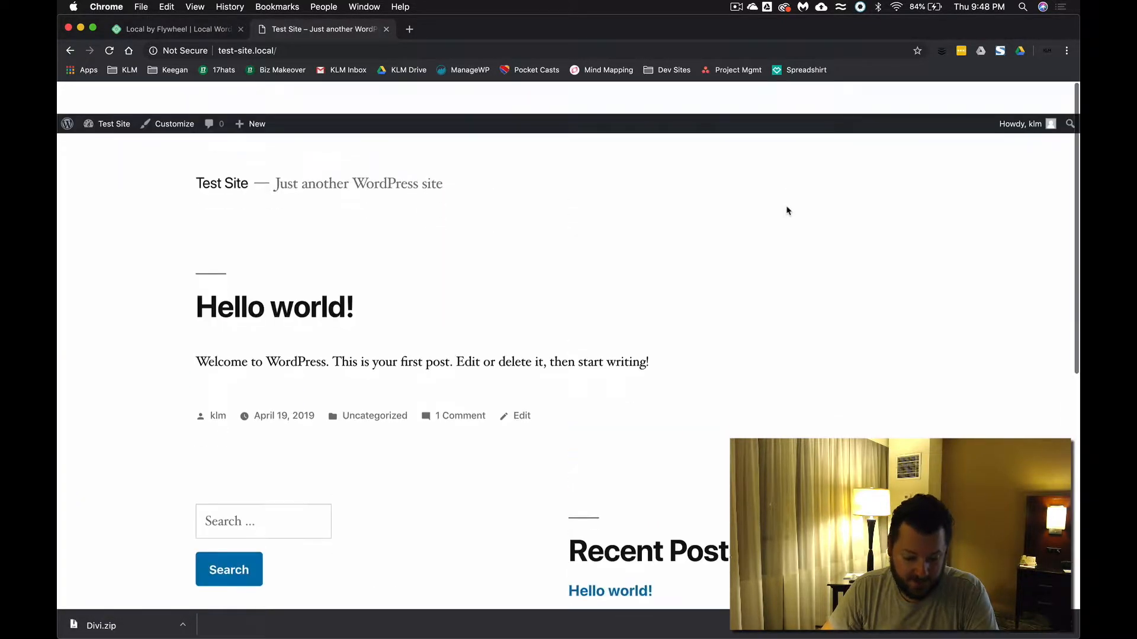
left_click(106, 92)
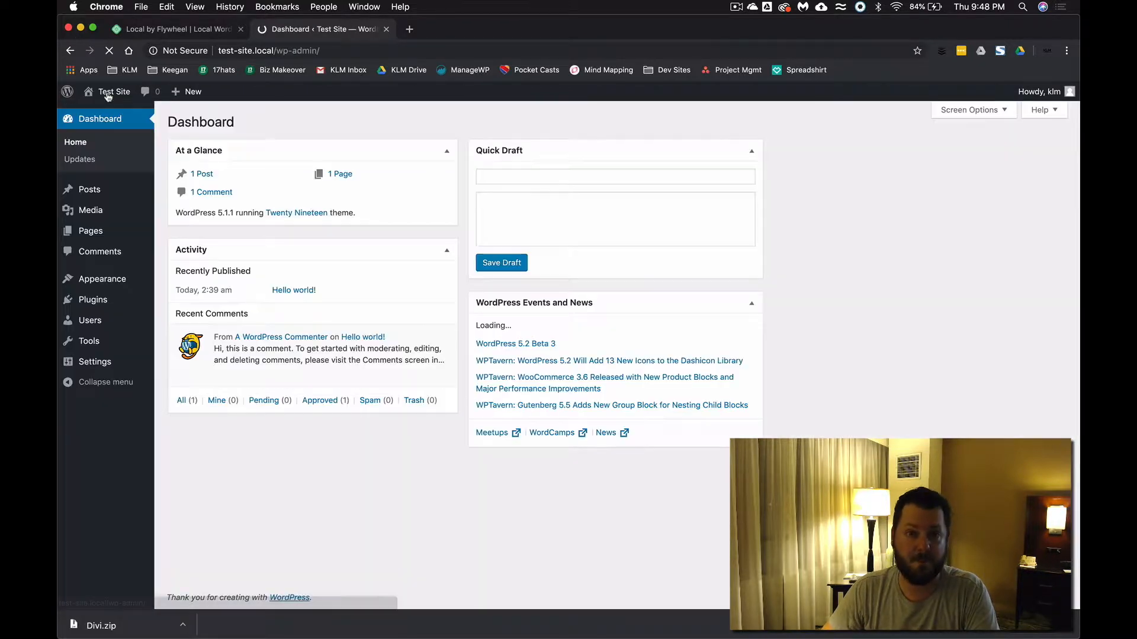
Step: Open the Test Site's page of installed themes
mouse_move(104, 279)
left_click(201, 289)
left_click(201, 289)
Step: Open the Elegant Themes website in a new browser tab and go from its blog to the home page
left_click(409, 30)
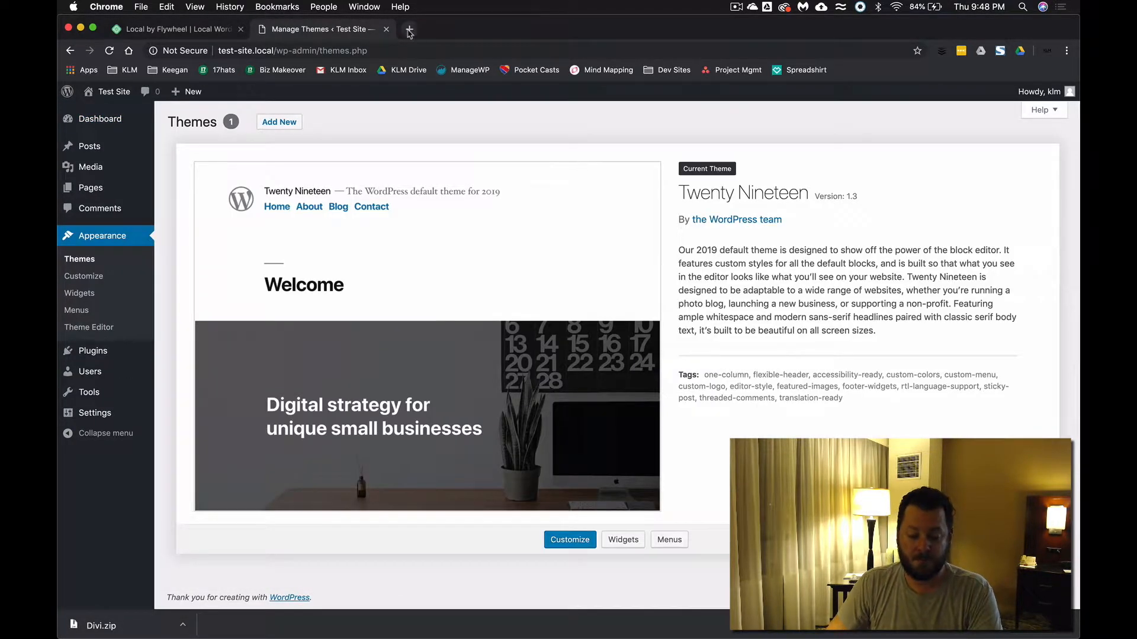
type("elegant")
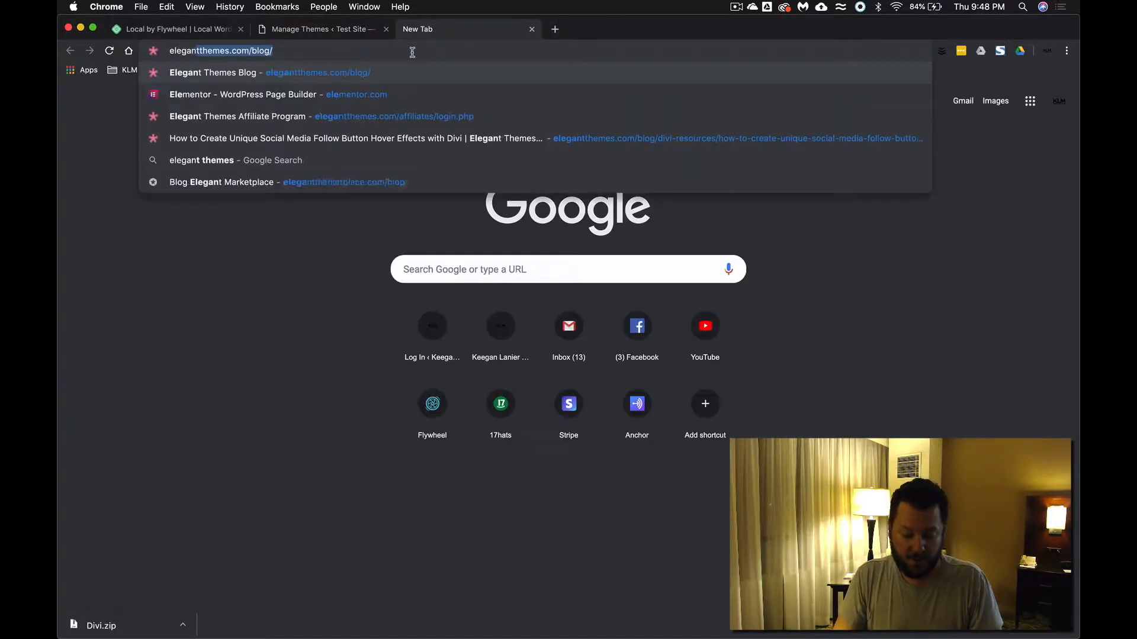
key("BackSpace")
key("Down")
key("Return")
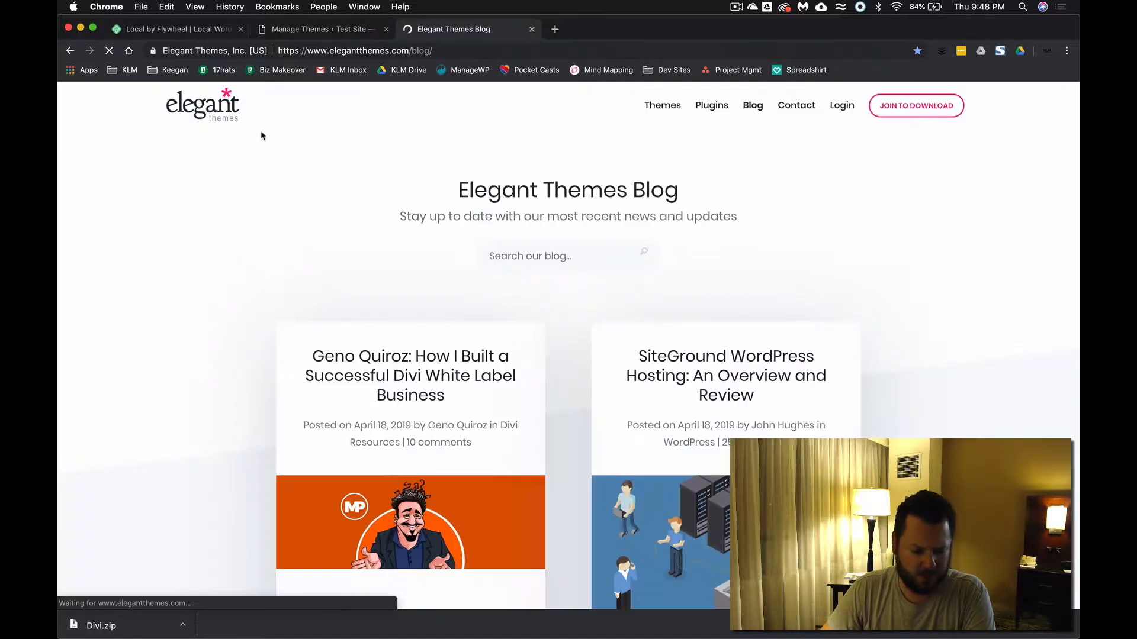
left_click(225, 113)
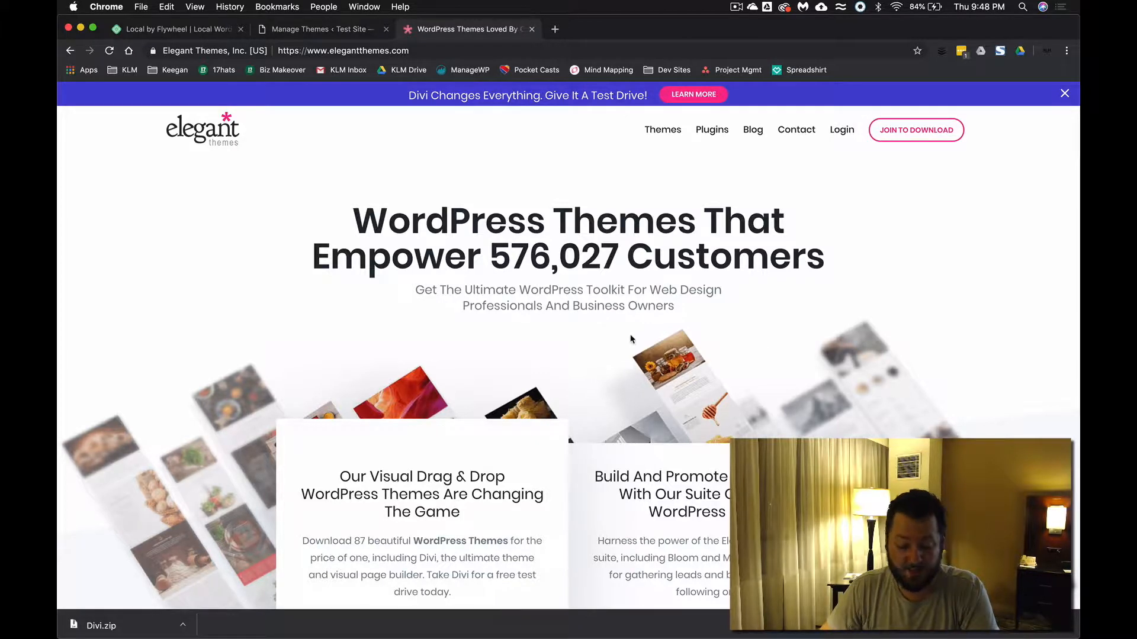
Step: Look through the Elegant Themes home page and close its tab to return to the WordPress themes
scroll(759, 348, "down", 20)
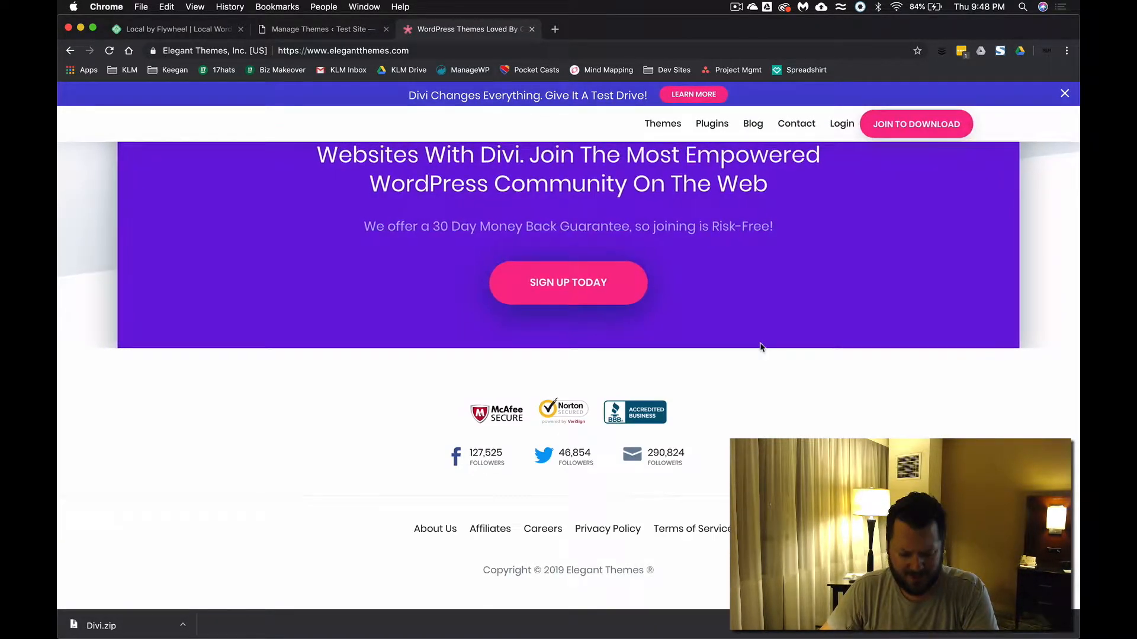
scroll(761, 347, "up", 5)
scroll(761, 346, "up", 20)
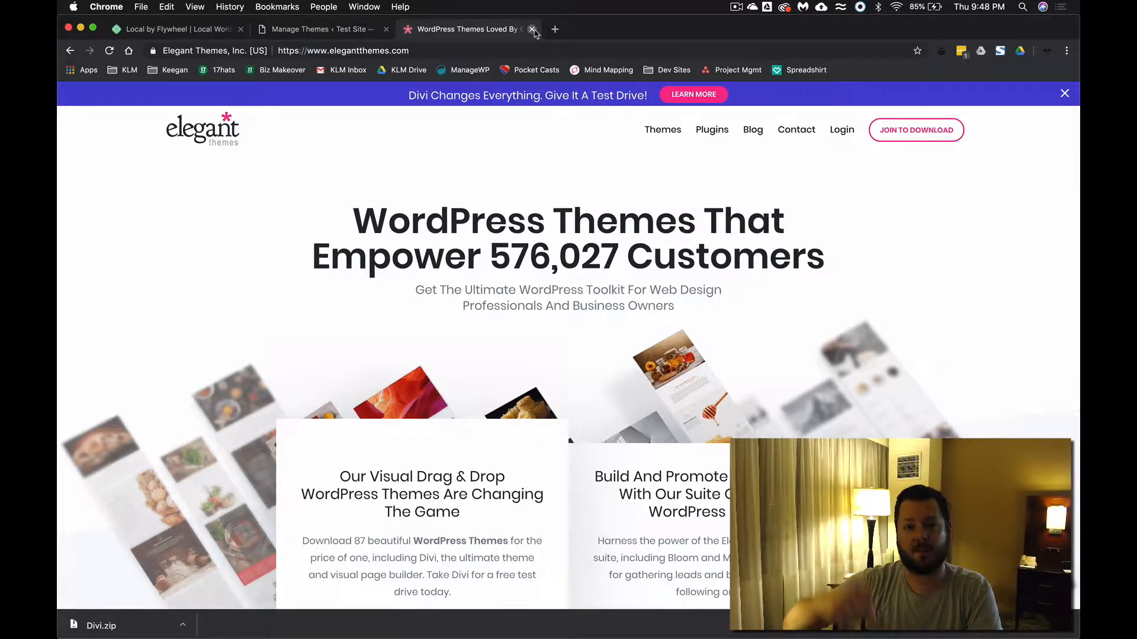
left_click(532, 29)
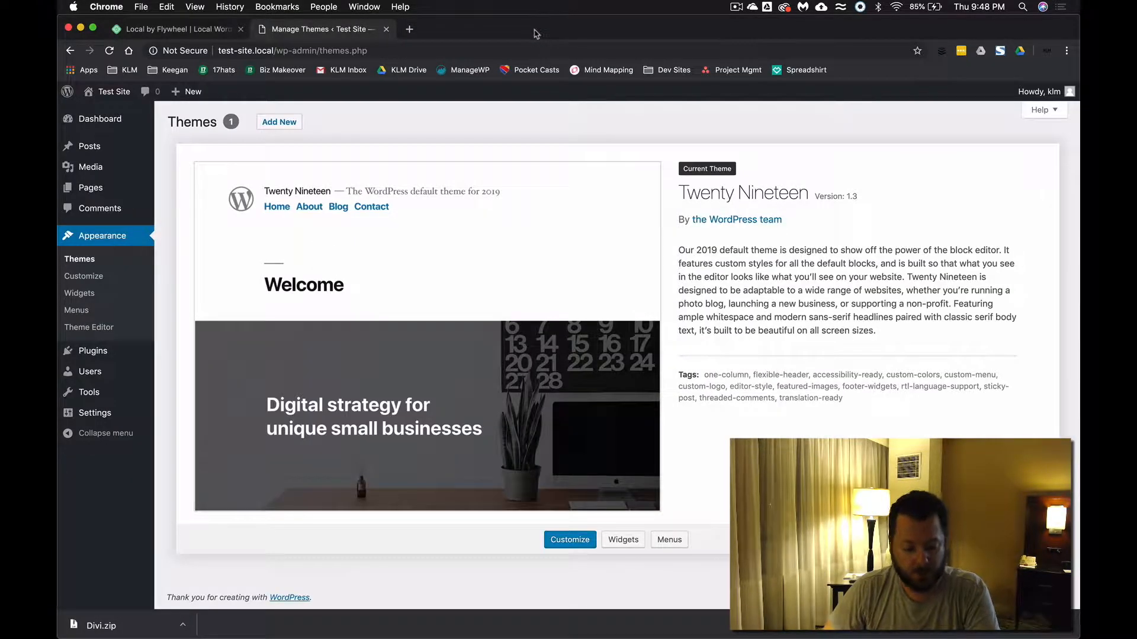
Step: Upload Divi.zip from the Free Website Files folder as a new theme and install it
left_click(278, 122)
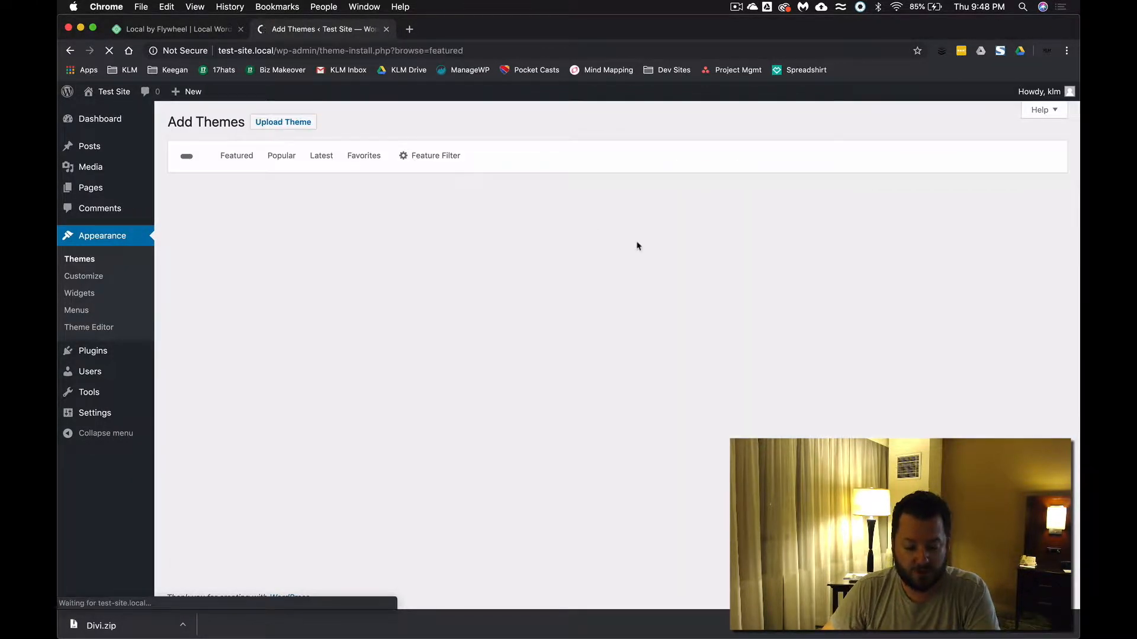
left_click(293, 121)
left_click(545, 231)
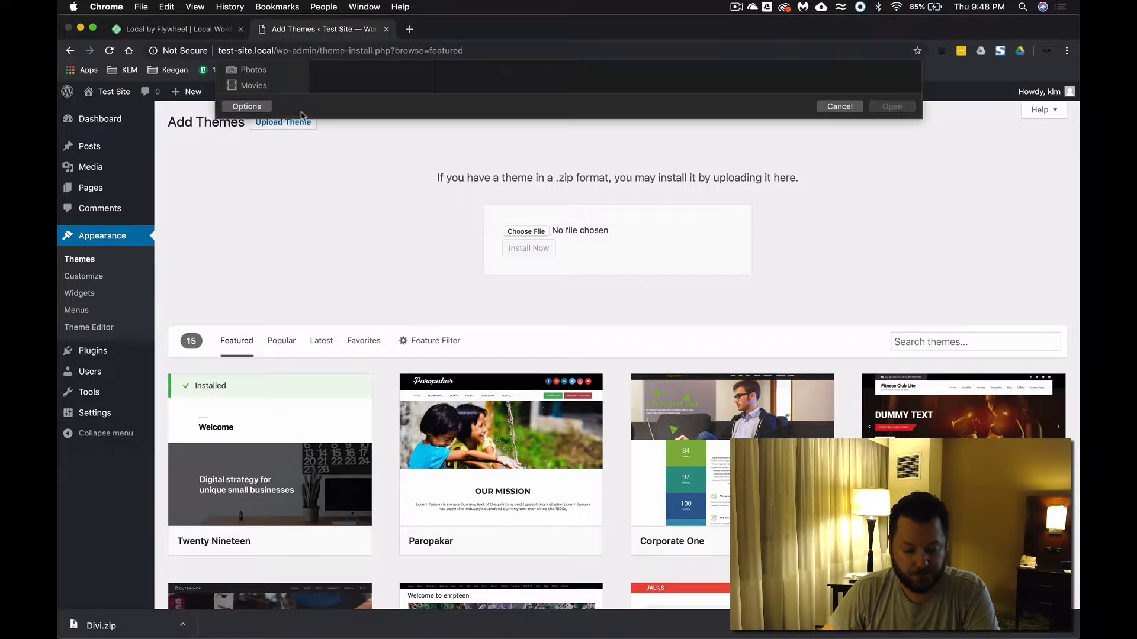
left_click(352, 118)
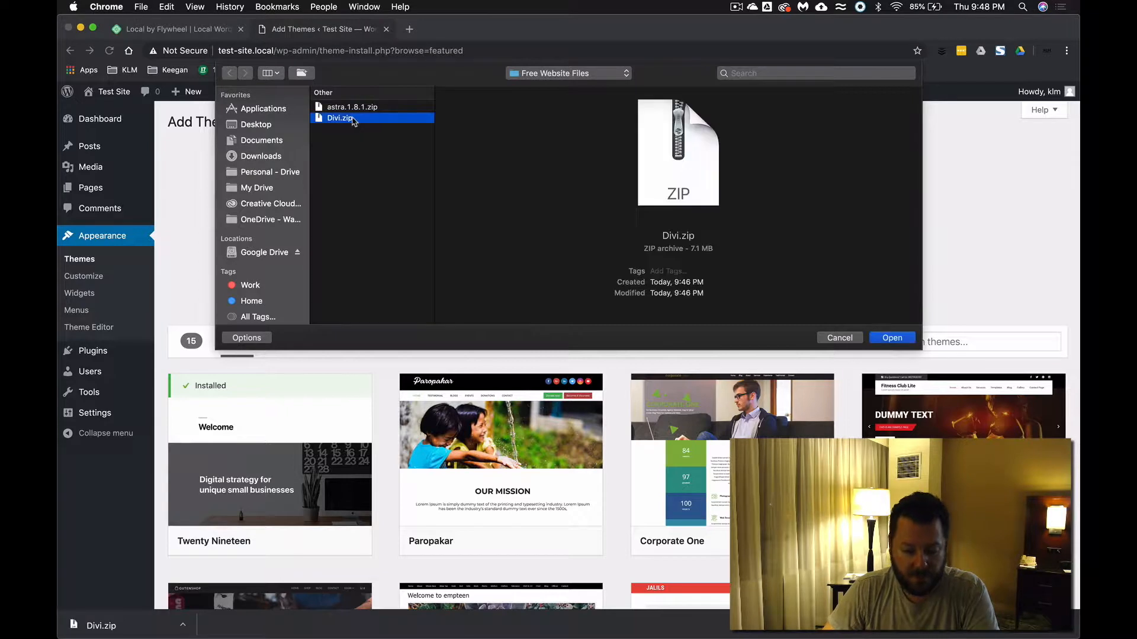
key("Return")
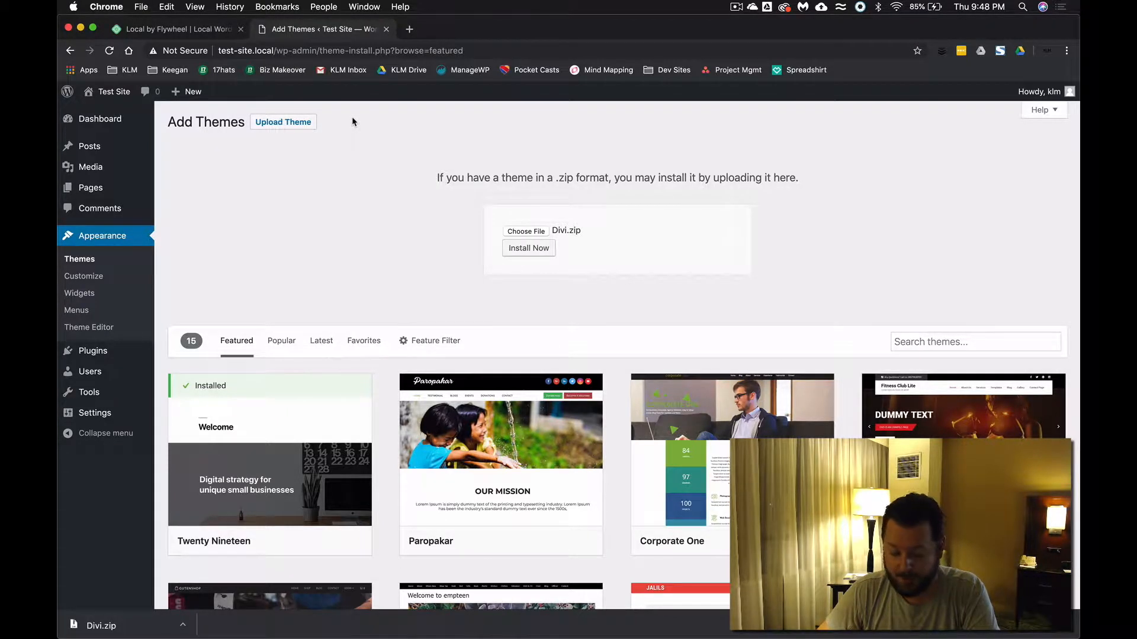
left_click(526, 253)
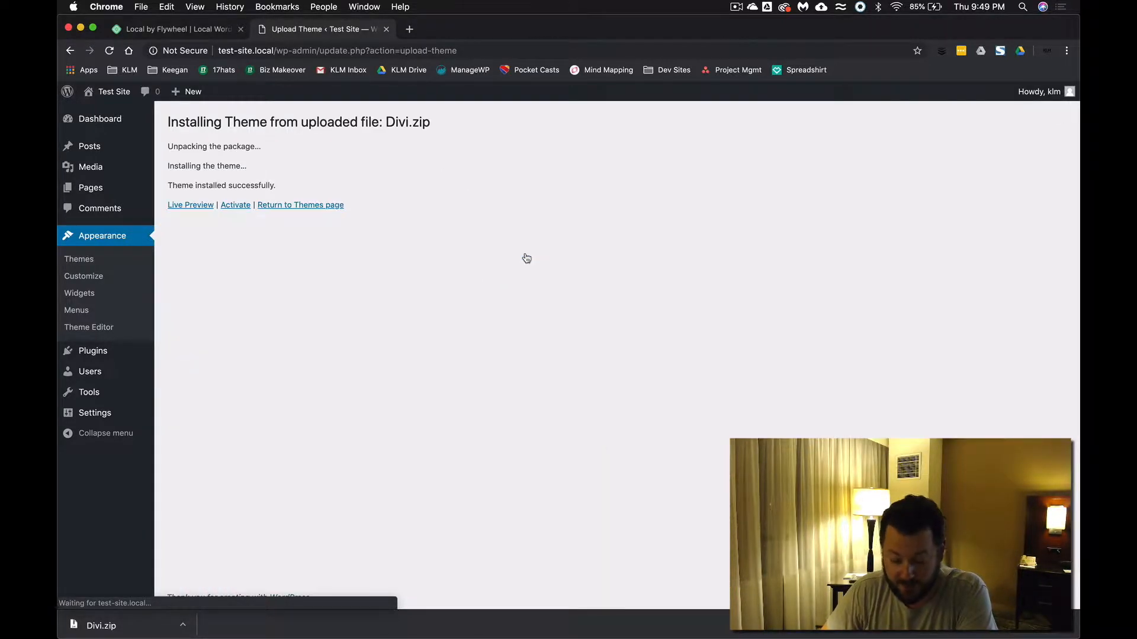
Step: Activate the Divi theme and check the Test Site's front page, returning to the dashboard
left_click(236, 206)
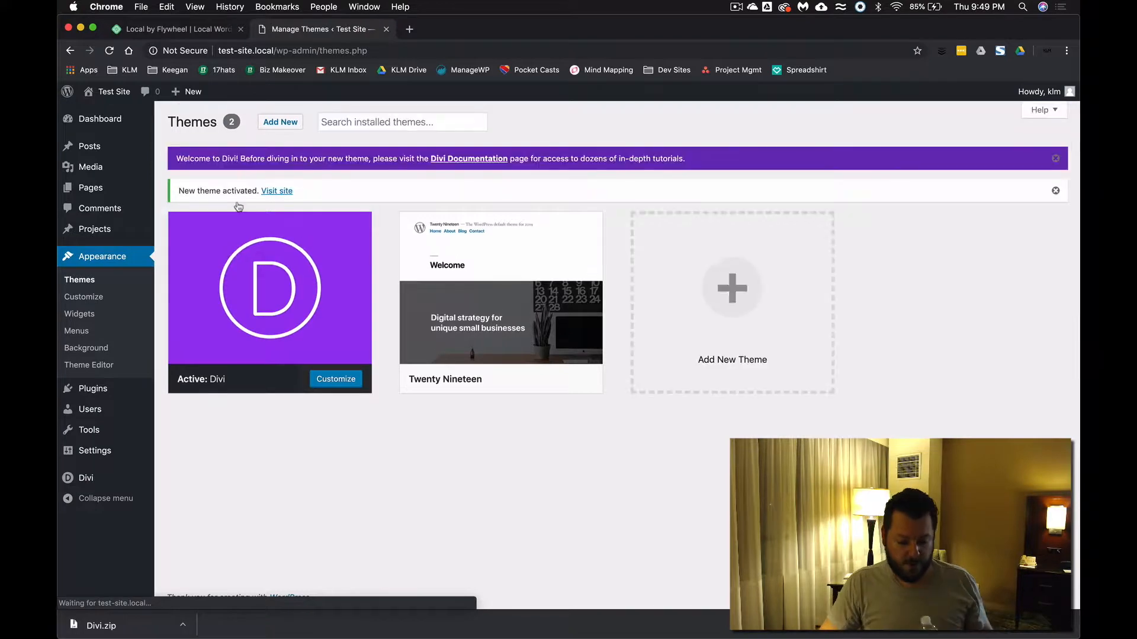
left_click(1055, 158)
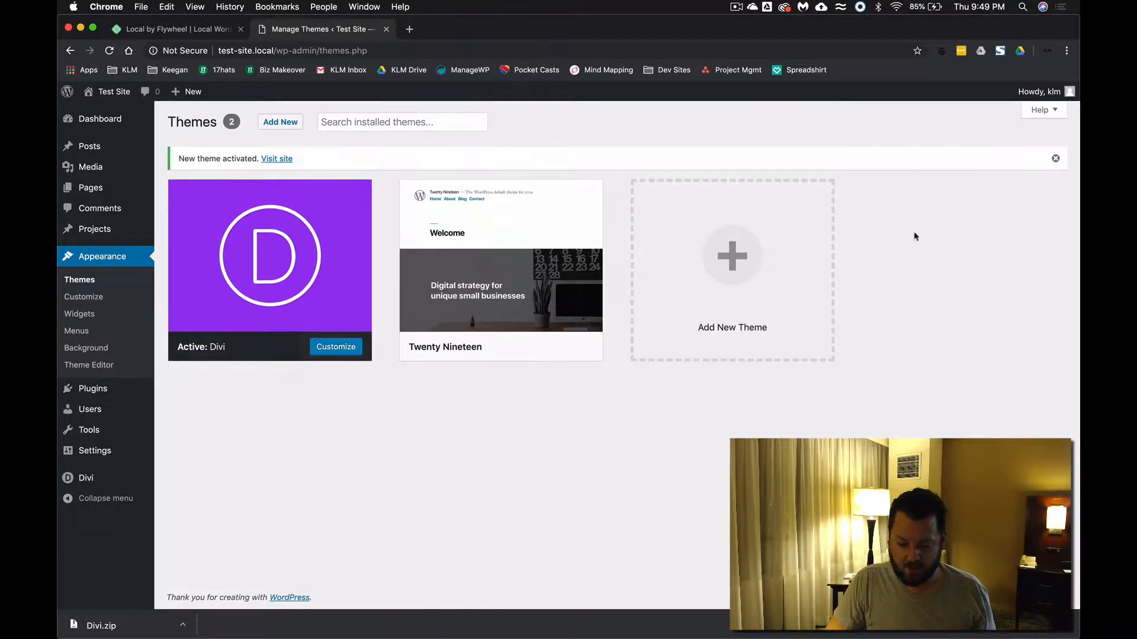
left_click(113, 103)
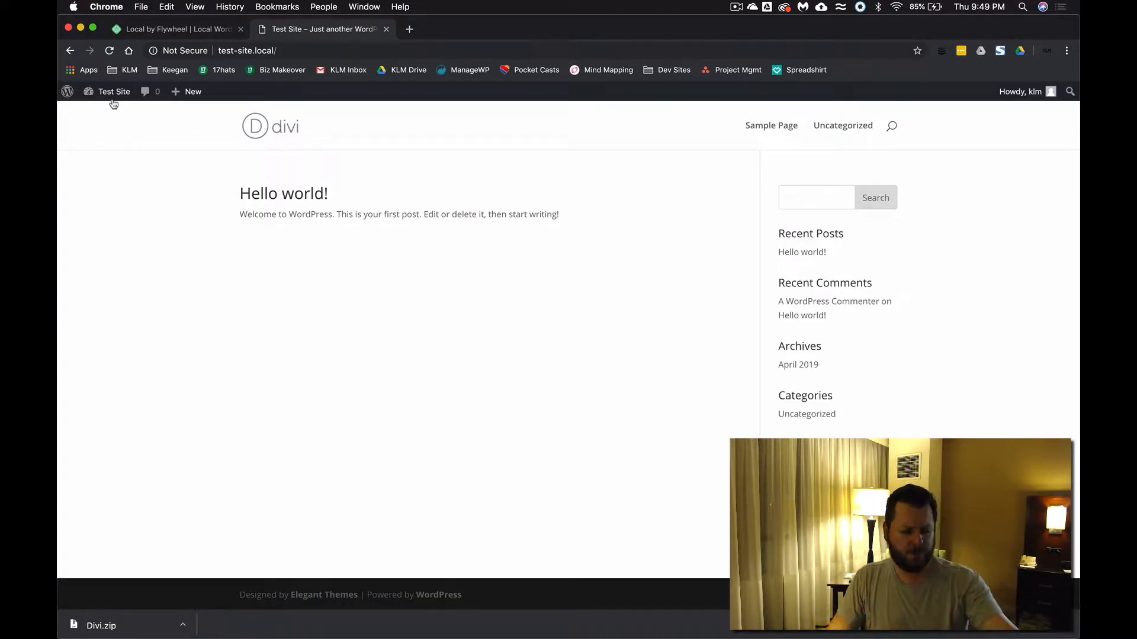
left_click(125, 99)
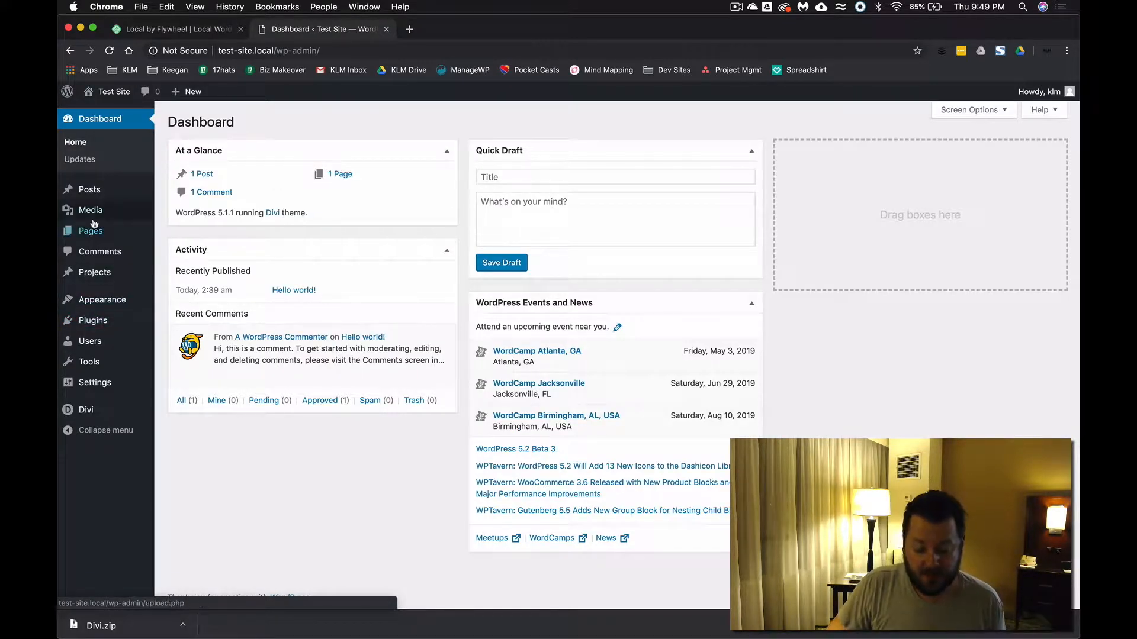
Step: Add a new page with the Divi Builder and dismiss the builder's welcome introduction
mouse_move(92, 230)
left_click(170, 253)
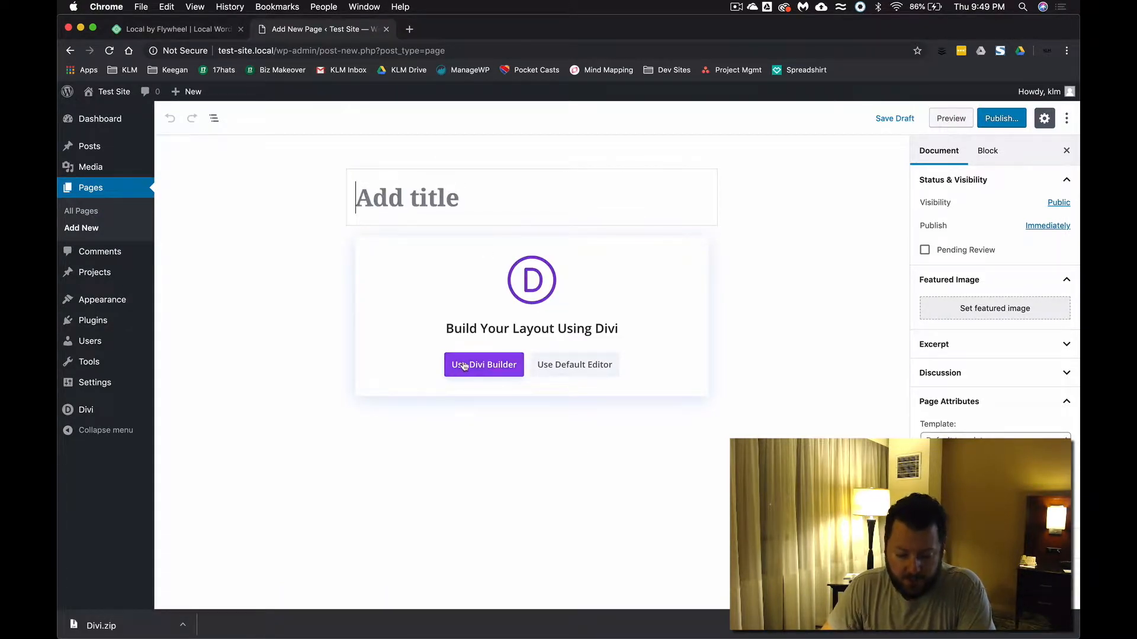
left_click(489, 365)
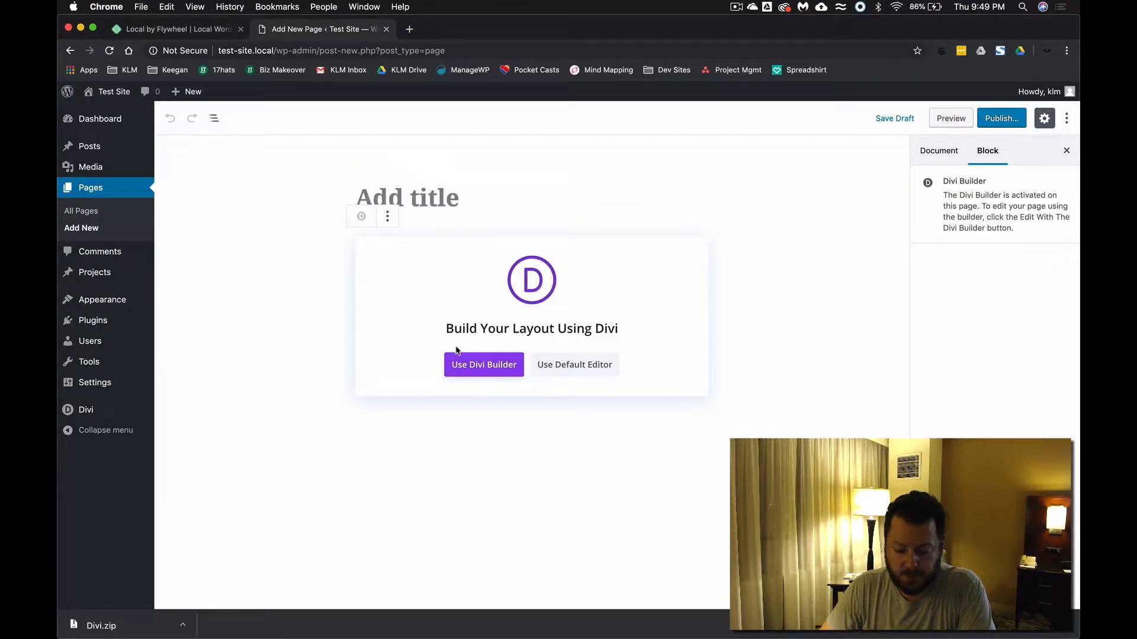
left_click(474, 370)
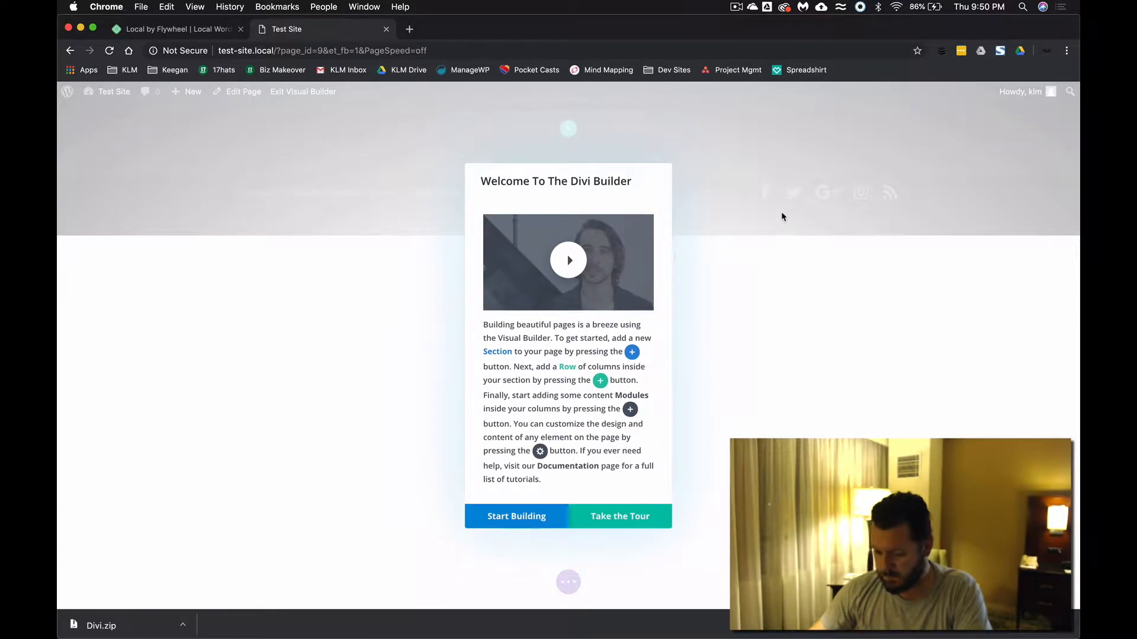
left_click(519, 521)
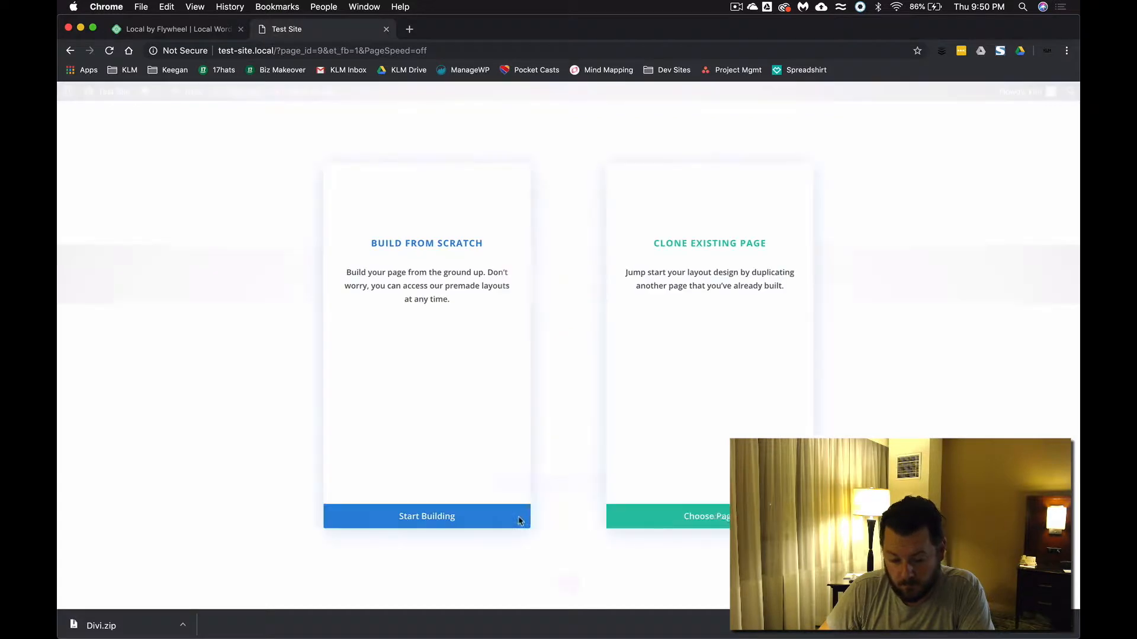
Step: Choose to build from a premade layout and look through the available layout packs
left_click(578, 261)
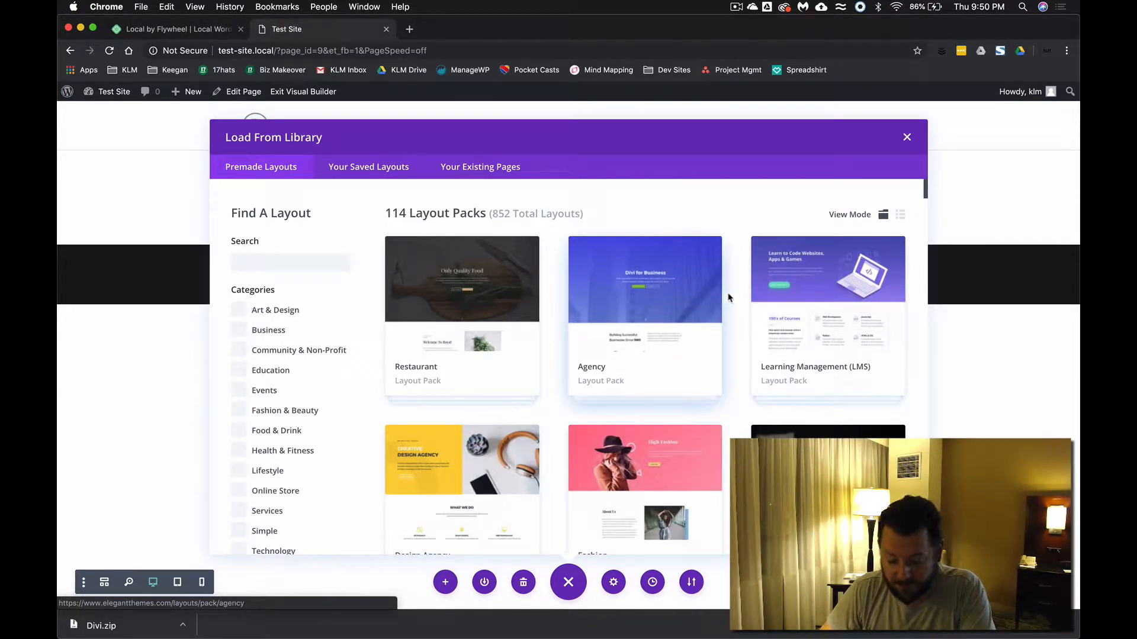
scroll(729, 297, "down", 5)
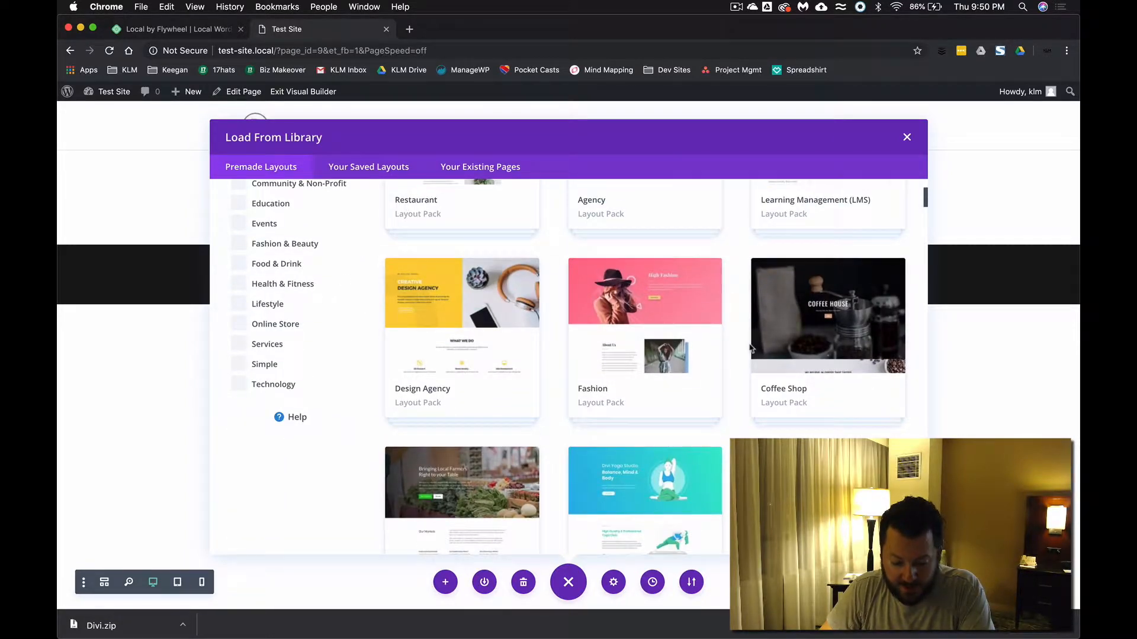
scroll(751, 349, "down", 10)
scroll(749, 348, "down", 10)
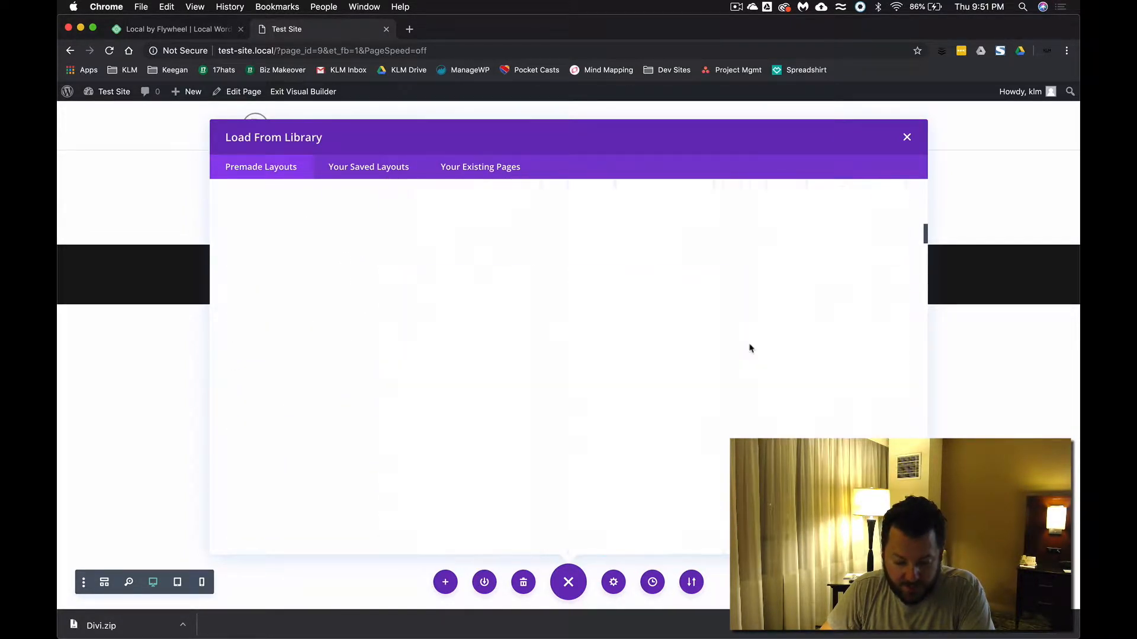
scroll(749, 348, "up", 1)
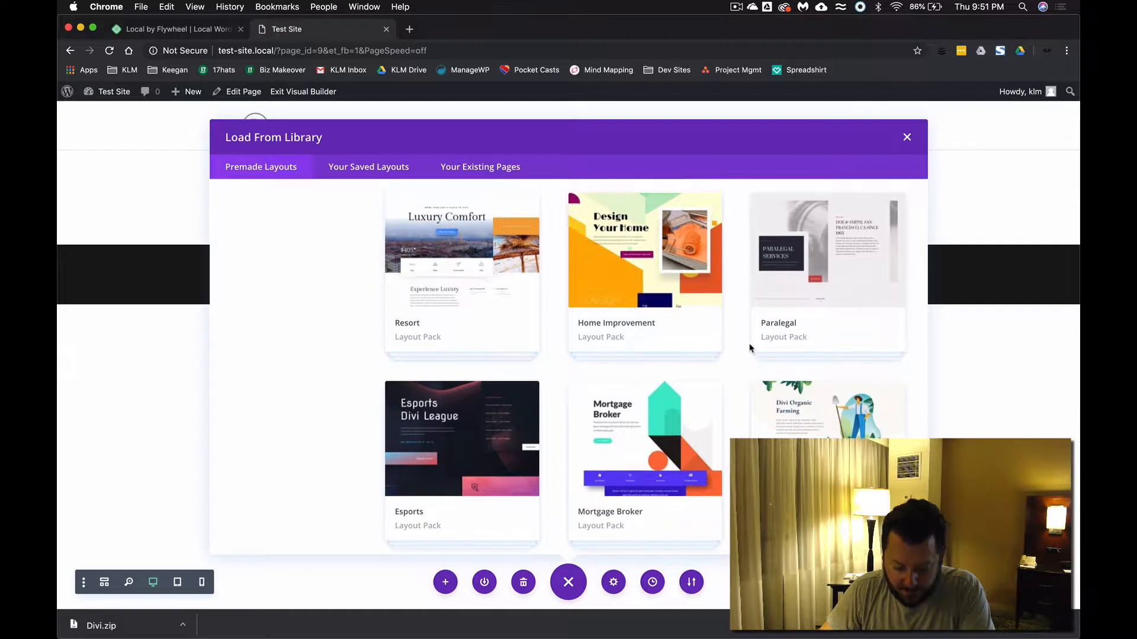
scroll(788, 341, "down", 1)
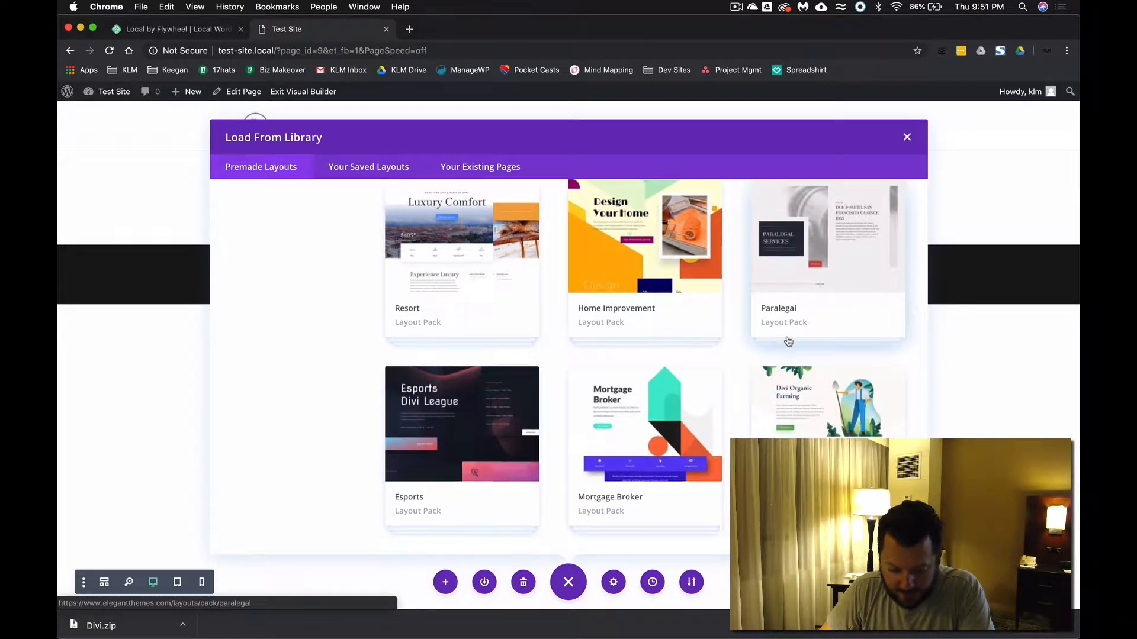
scroll(563, 410, "up", 6)
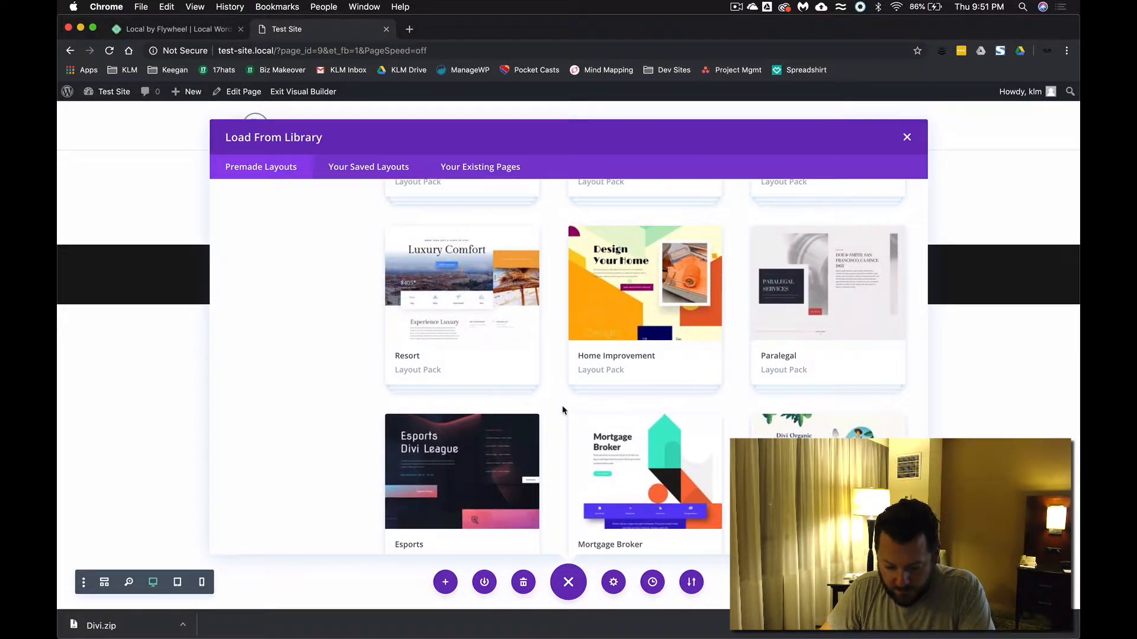
scroll(563, 409, "down", 5)
scroll(563, 409, "up", 9)
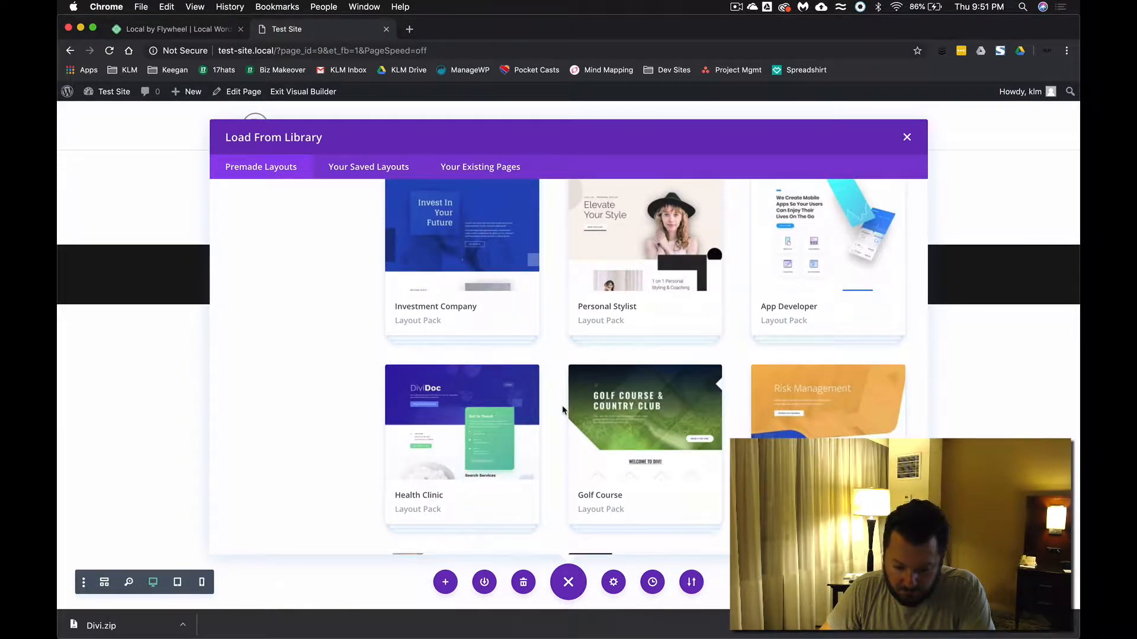
scroll(563, 410, "down", 5)
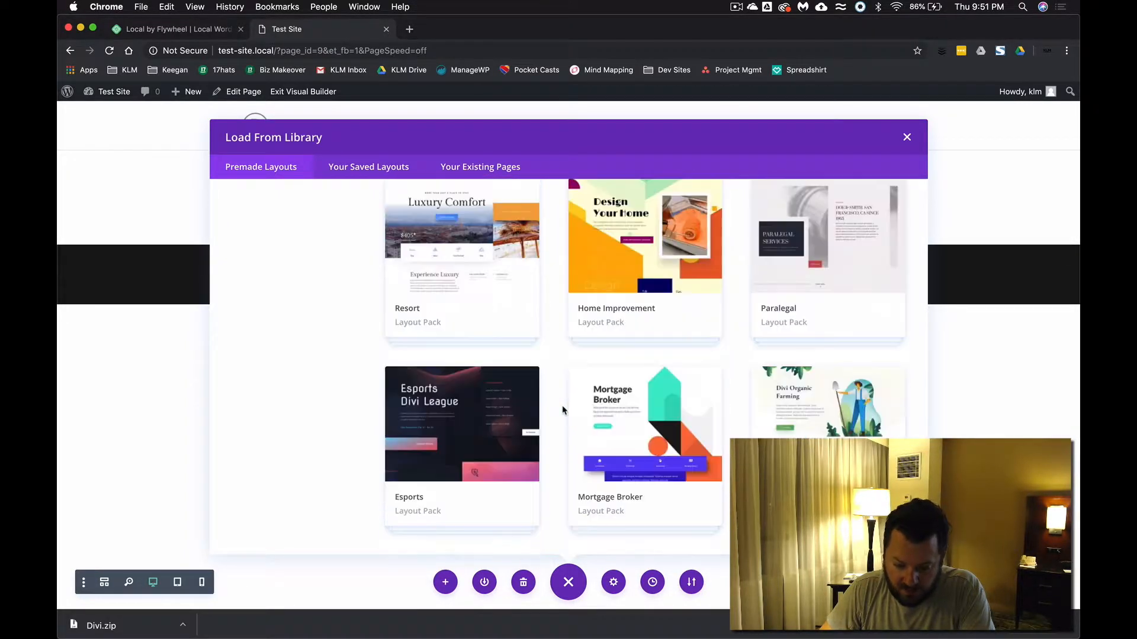
Step: Select the Home layout from the Esports layout pack and apply it to the page
left_click(495, 394)
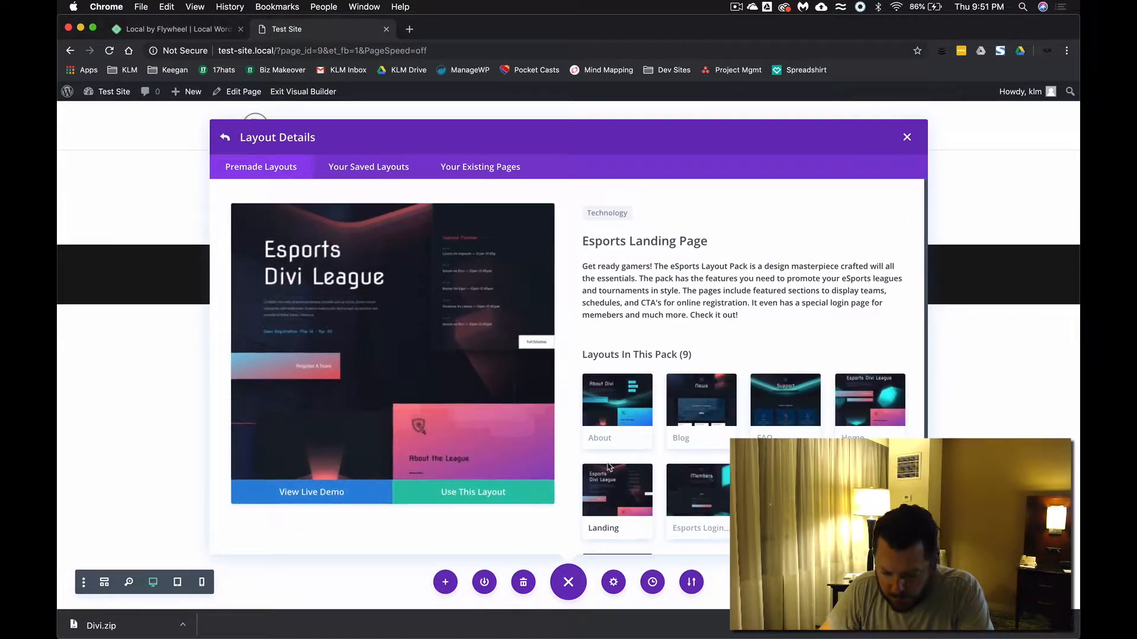
left_click(878, 414)
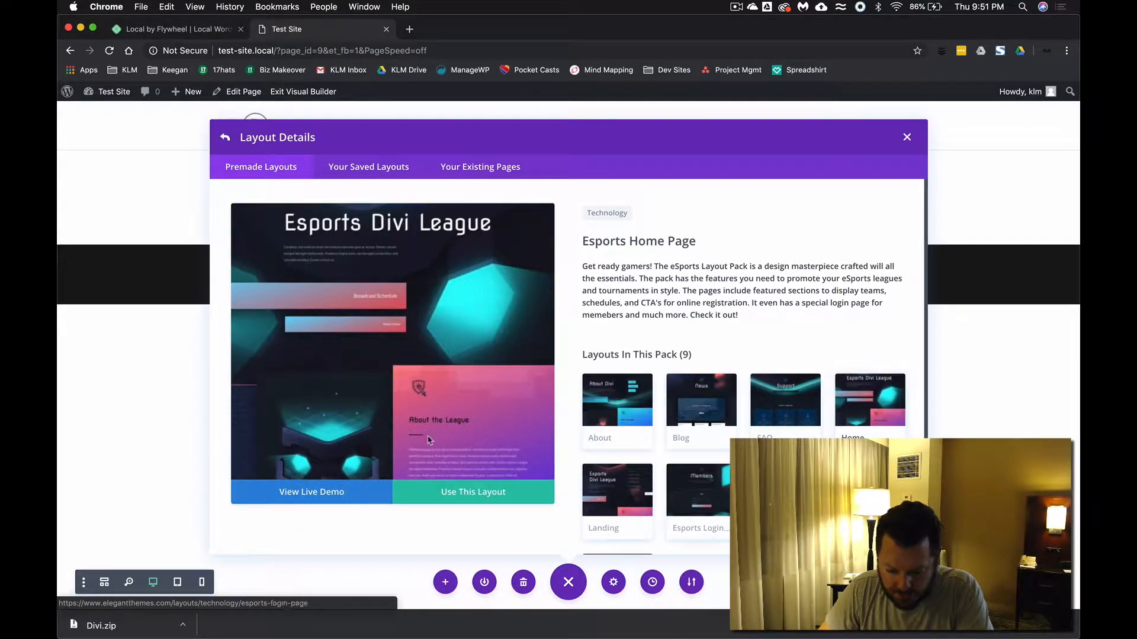
left_click(468, 492)
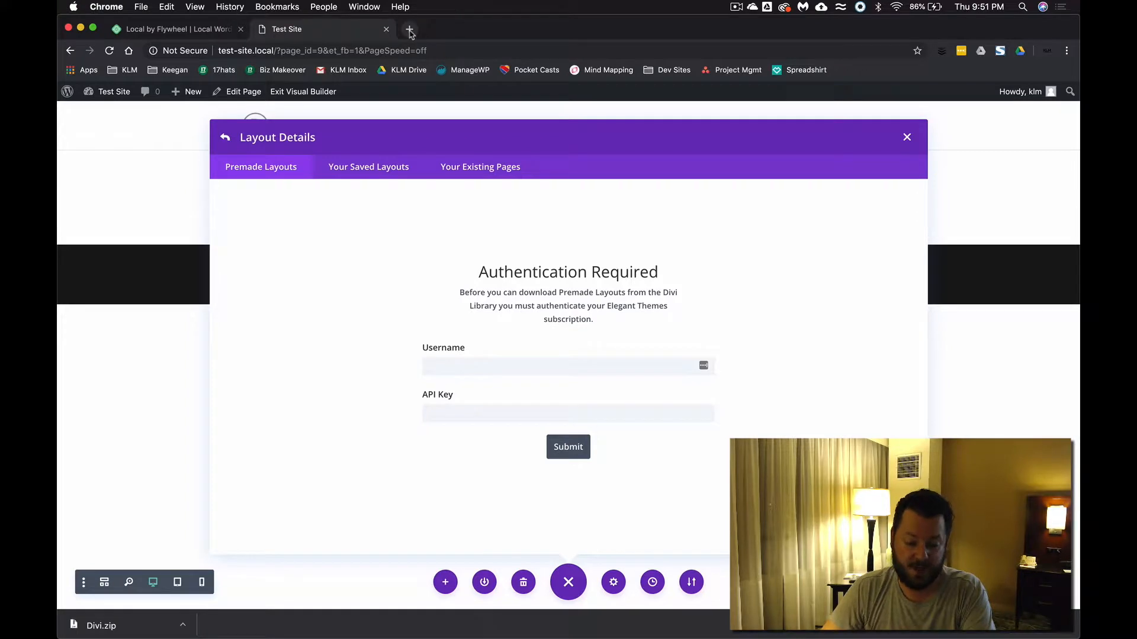
Step: Enter the Elegant Themes account username in the layout library's authentication form
left_click(454, 368)
type("kldesign")
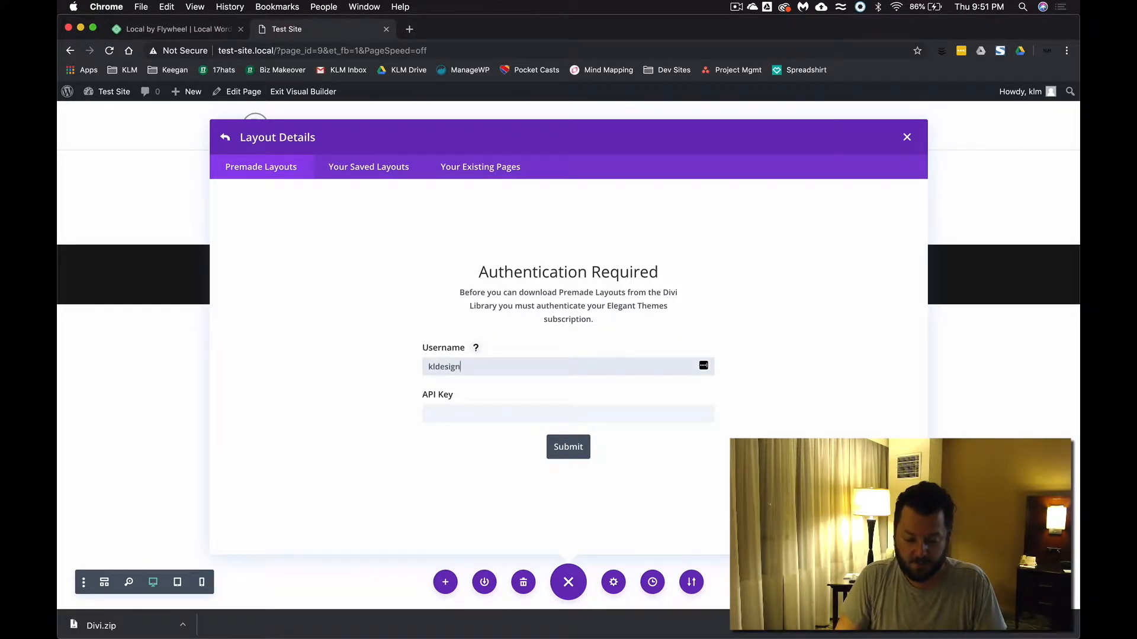
key("Tab")
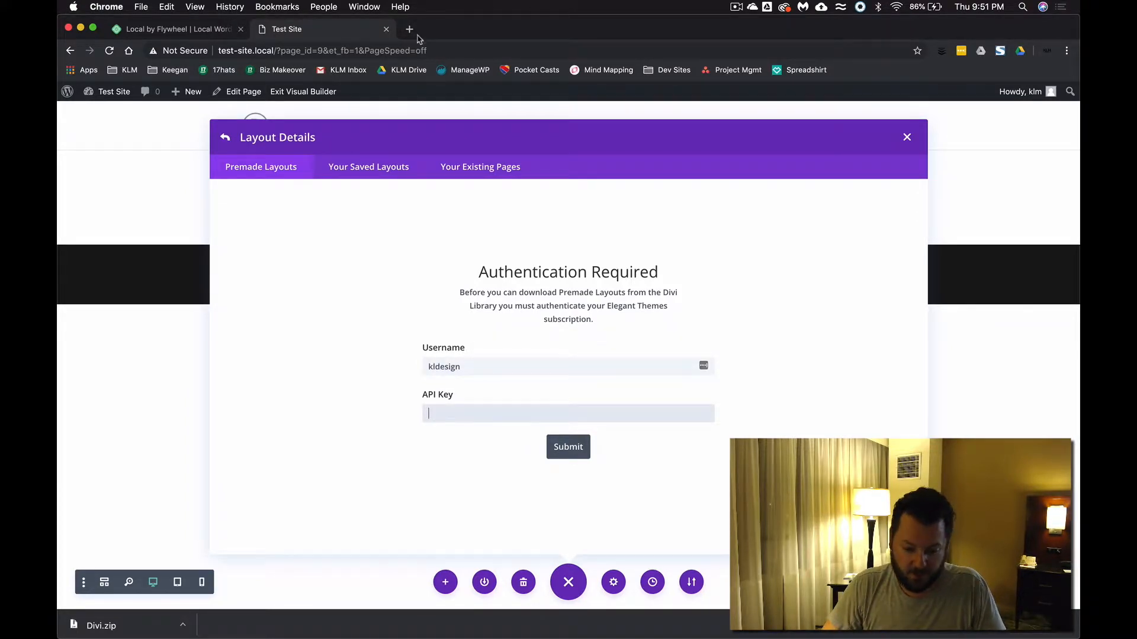
Step: Get the account's API key from the Elegant Themes members area in a new tab, and submit it in the authentication form
left_click(410, 29)
type("elegantthemes.com/blog/")
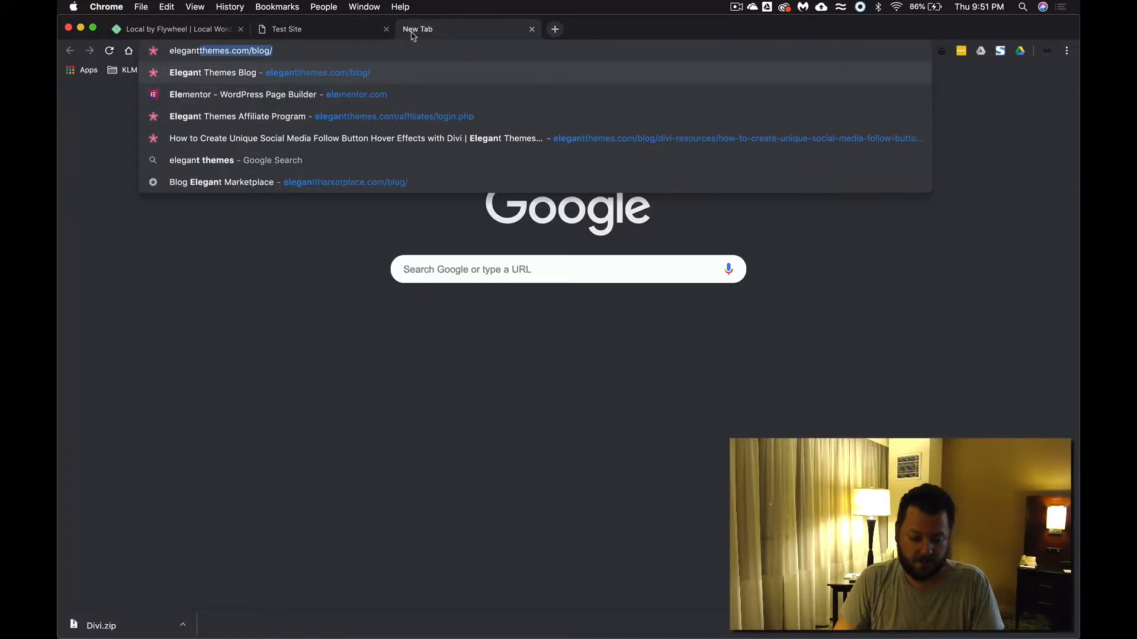
key("Return")
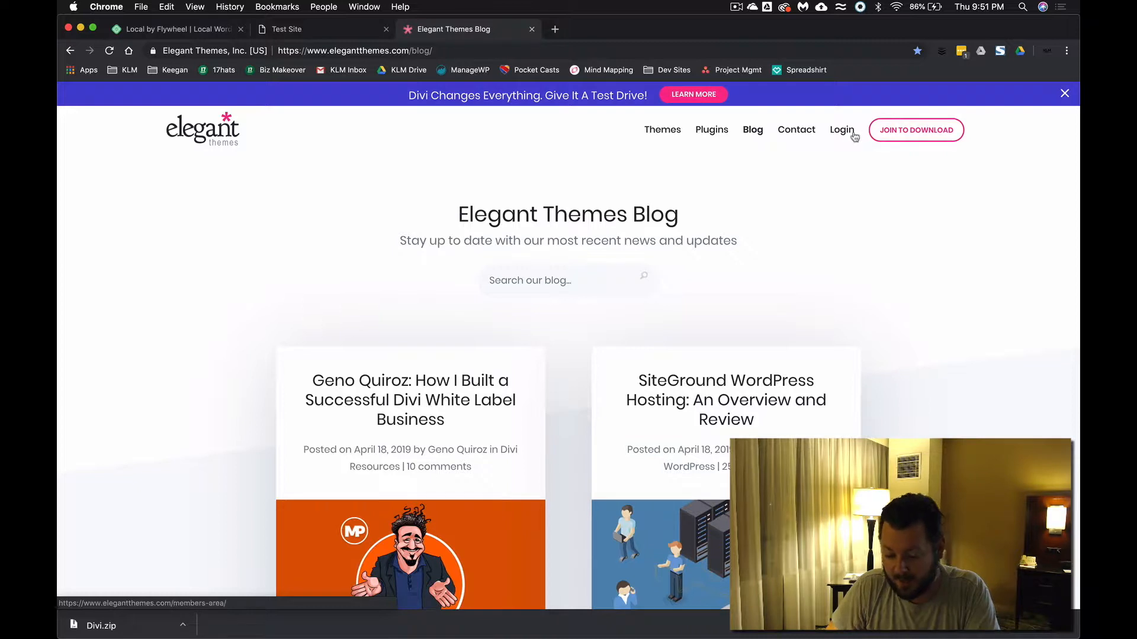
left_click(841, 130)
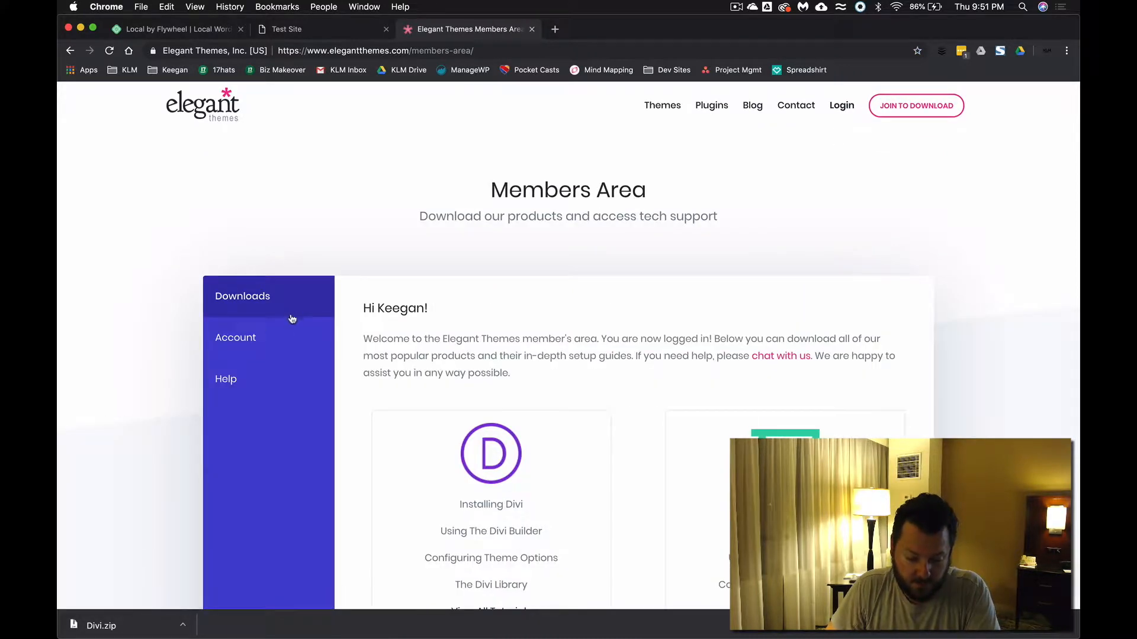
left_click(237, 337)
left_click(394, 487)
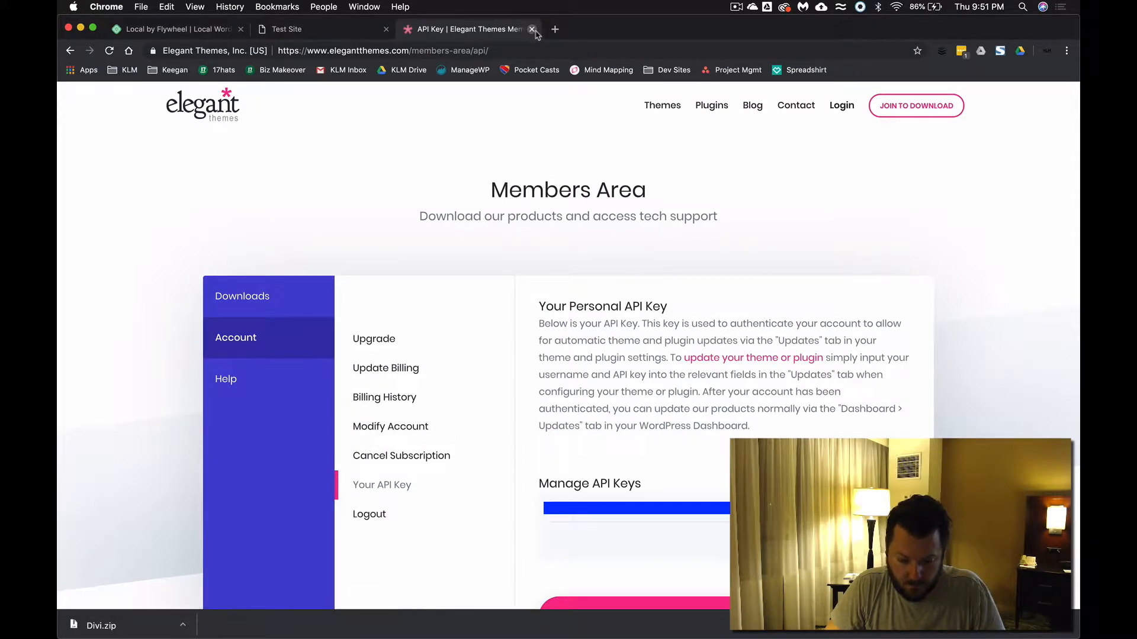
left_click(299, 30)
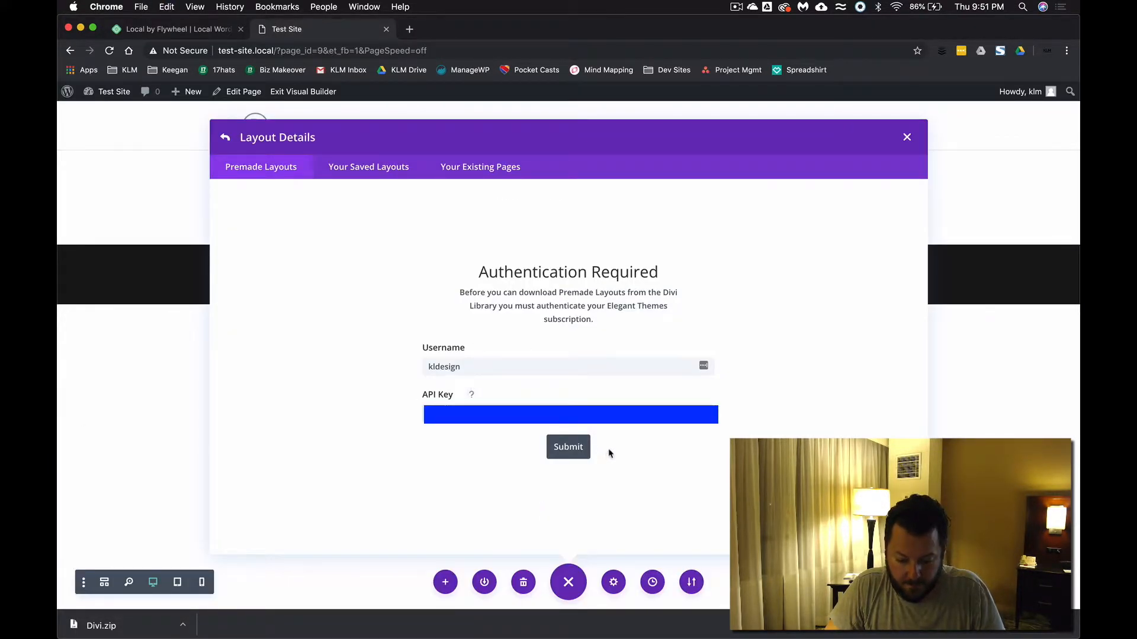
left_click(574, 457)
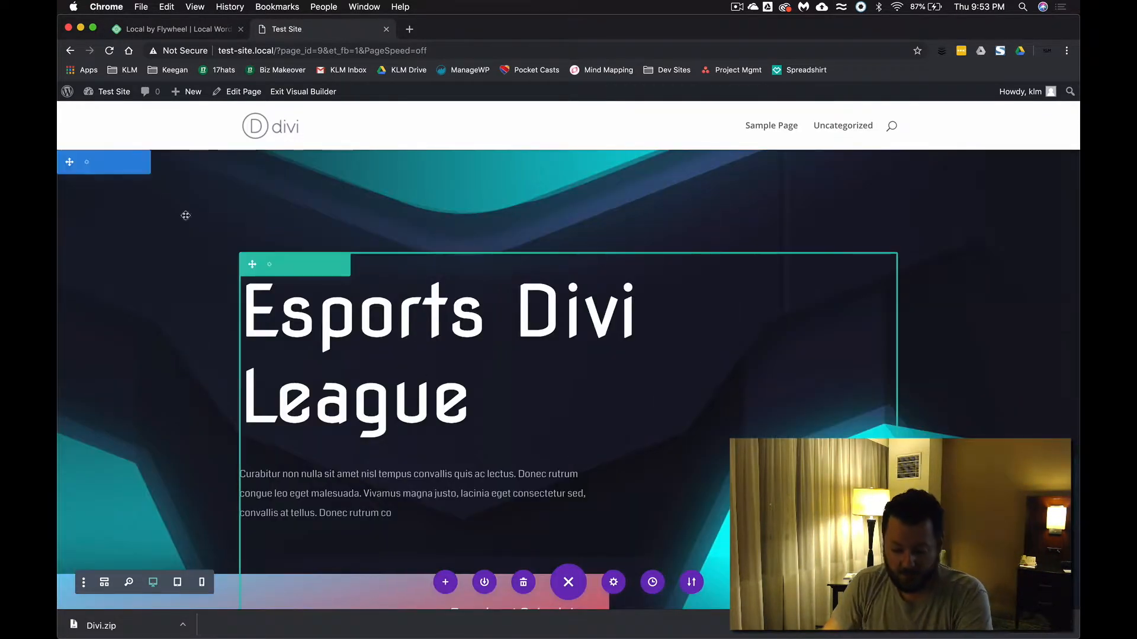
Step: Look over the imported Esports layout and exit the Visual Builder, saving the page
scroll(698, 254, "down", 10)
scroll(701, 254, "down", 10)
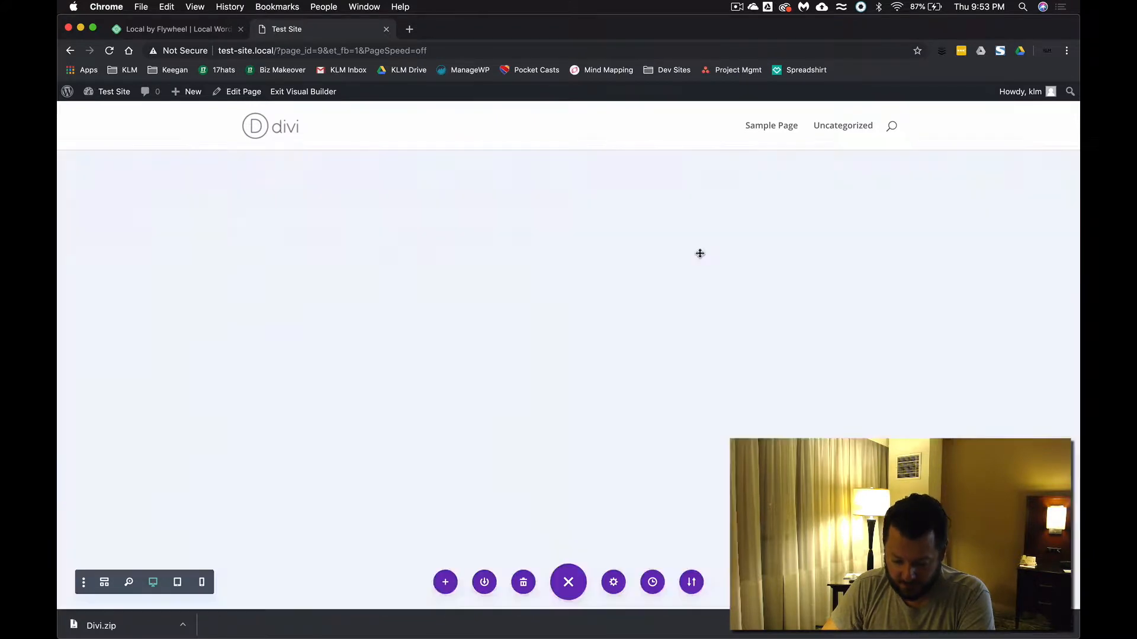
scroll(700, 254, "up", 20)
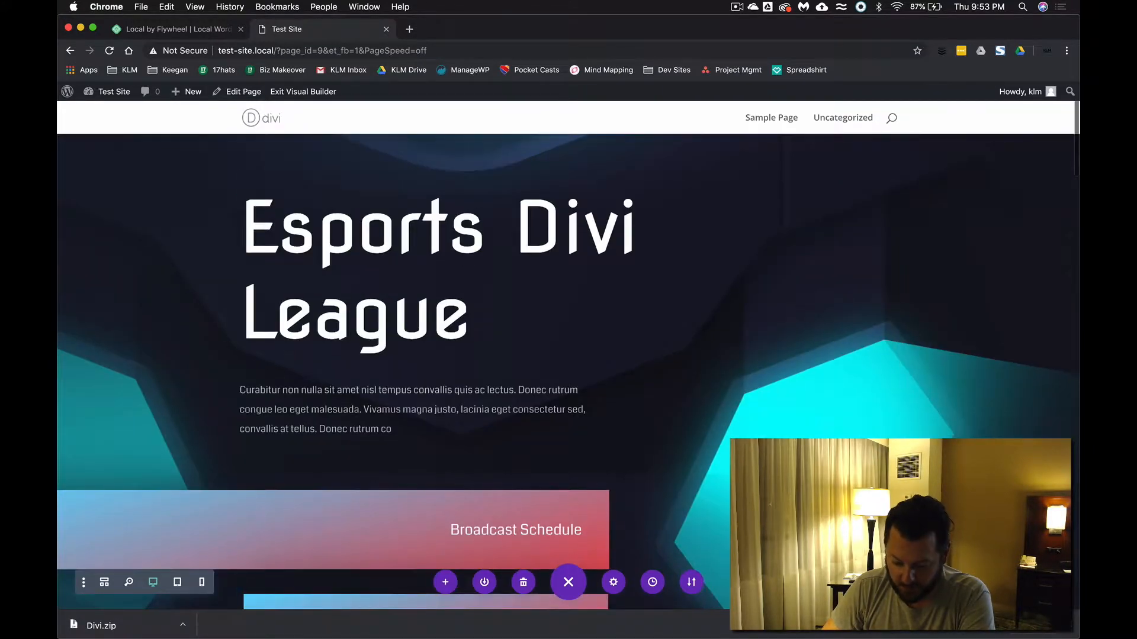
left_click(1068, 625)
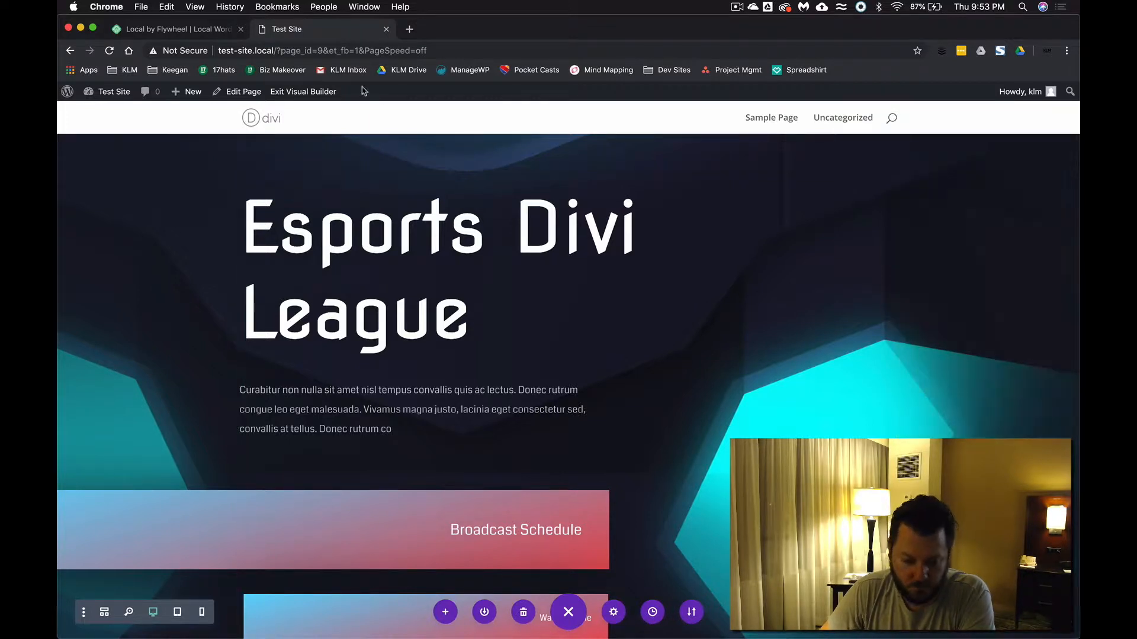
left_click(313, 92)
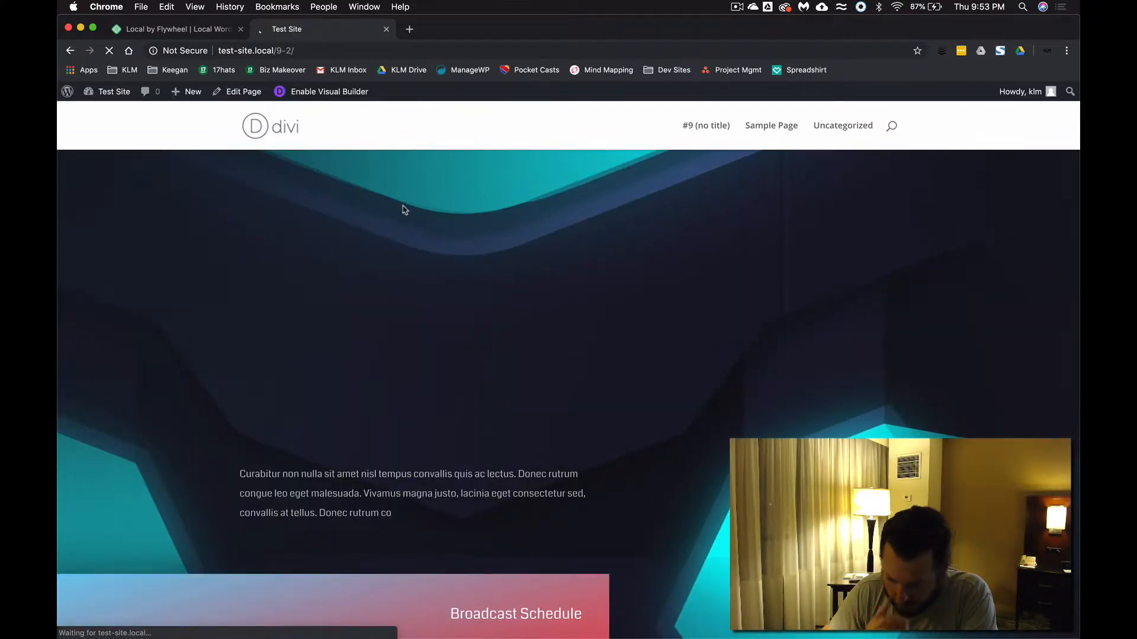
Step: Open the page in the WordPress editor, title it "Esports Home" and update it
left_click(243, 92)
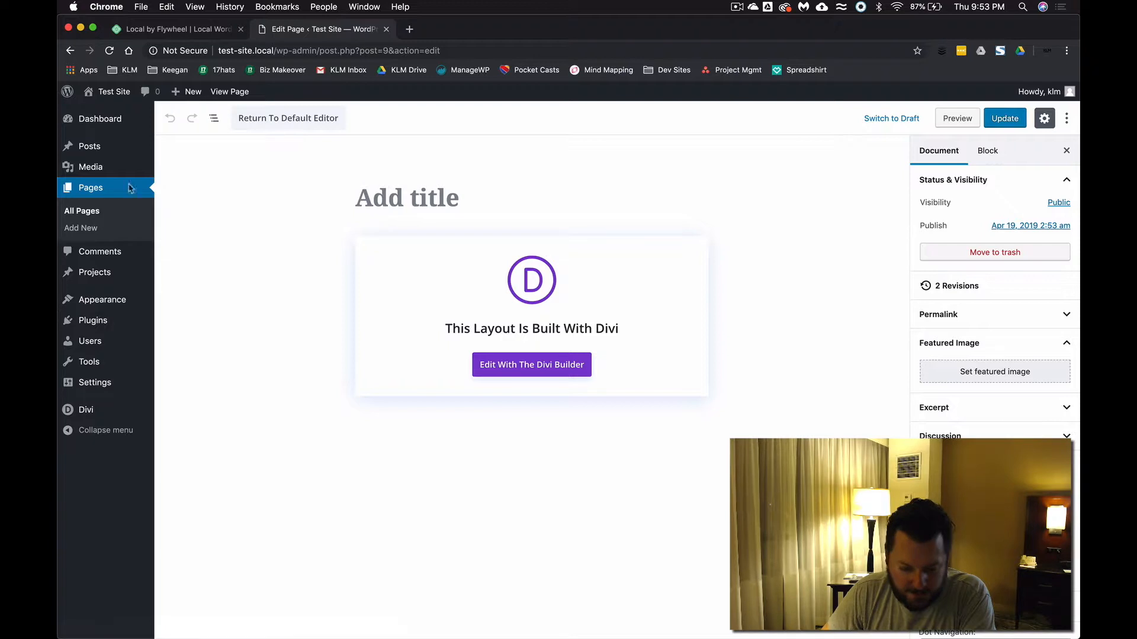
left_click(388, 197)
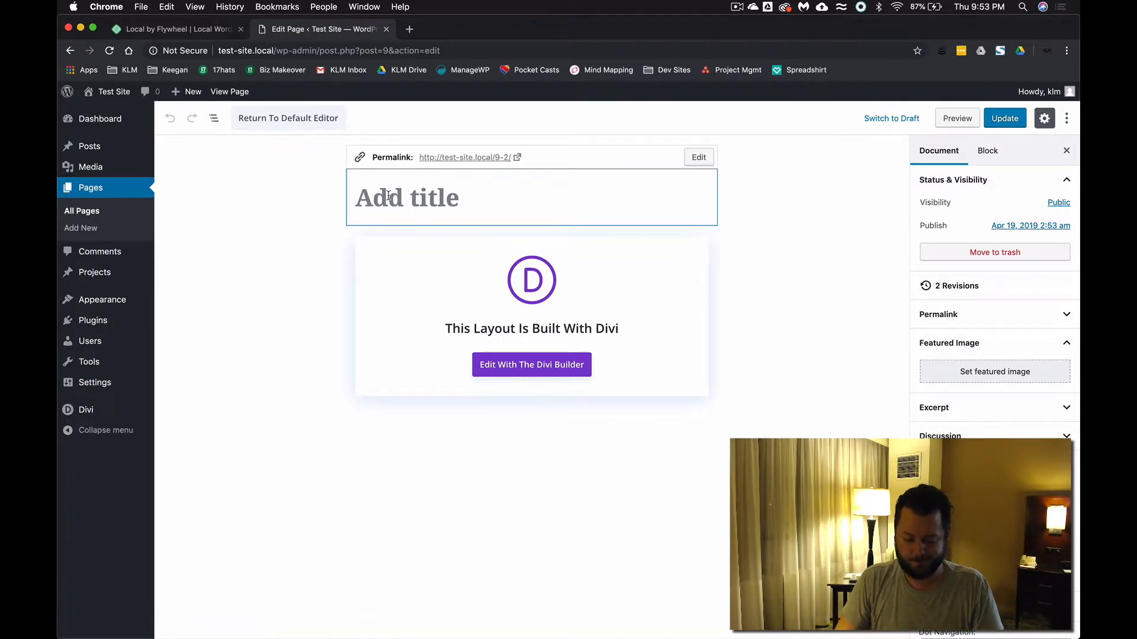
type("Esports Home")
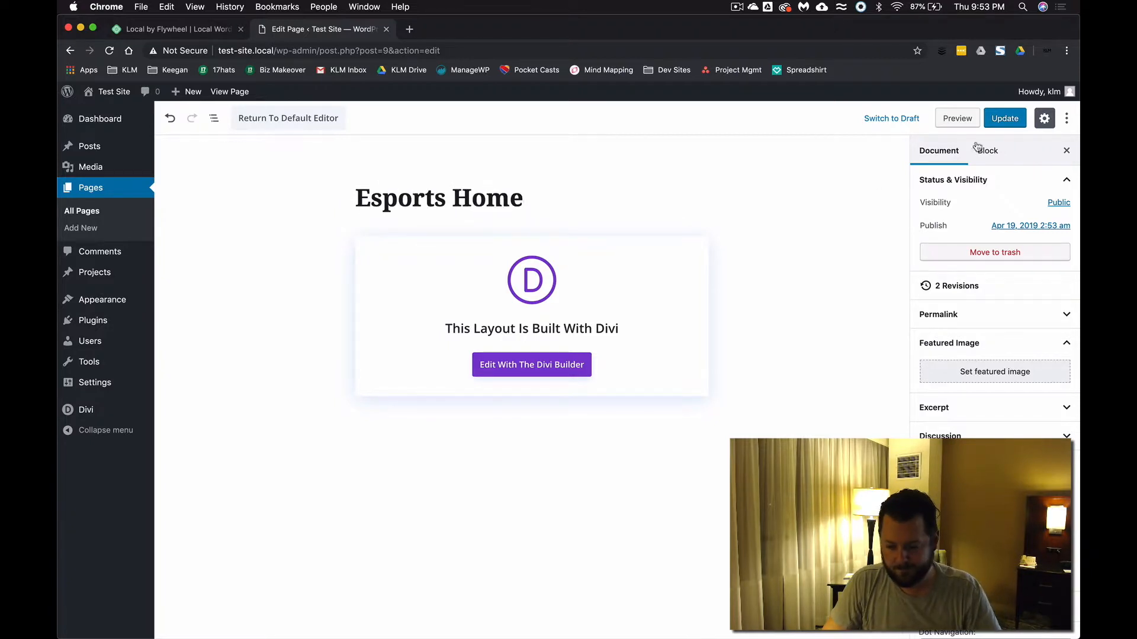
left_click(1011, 116)
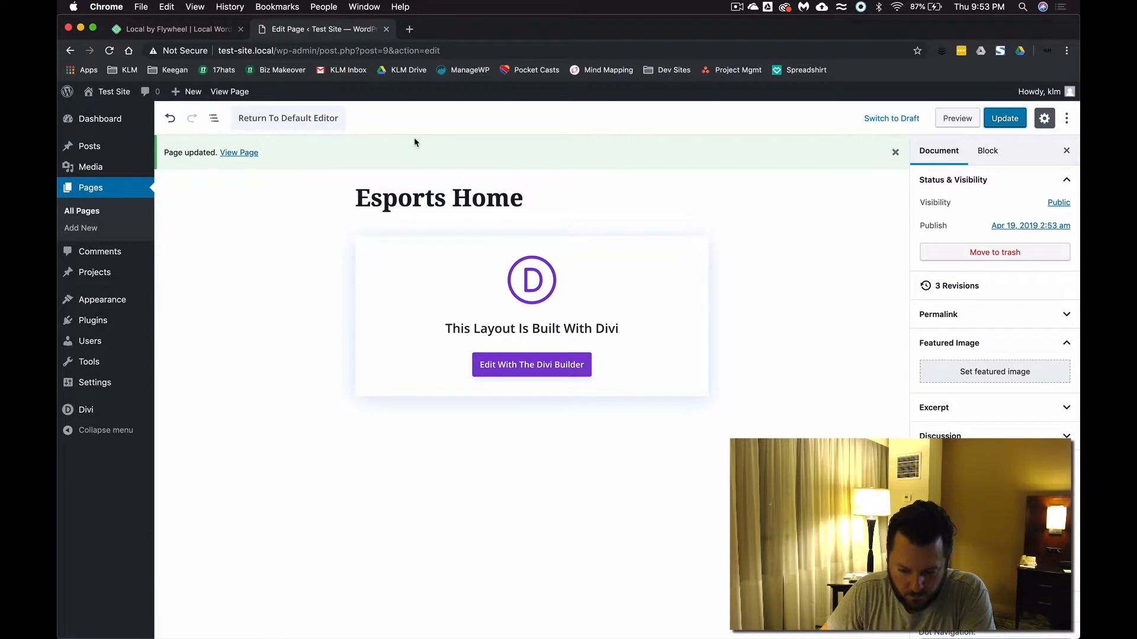
Step: Add a new page titled "Contact Us" and publish it
left_click(83, 228)
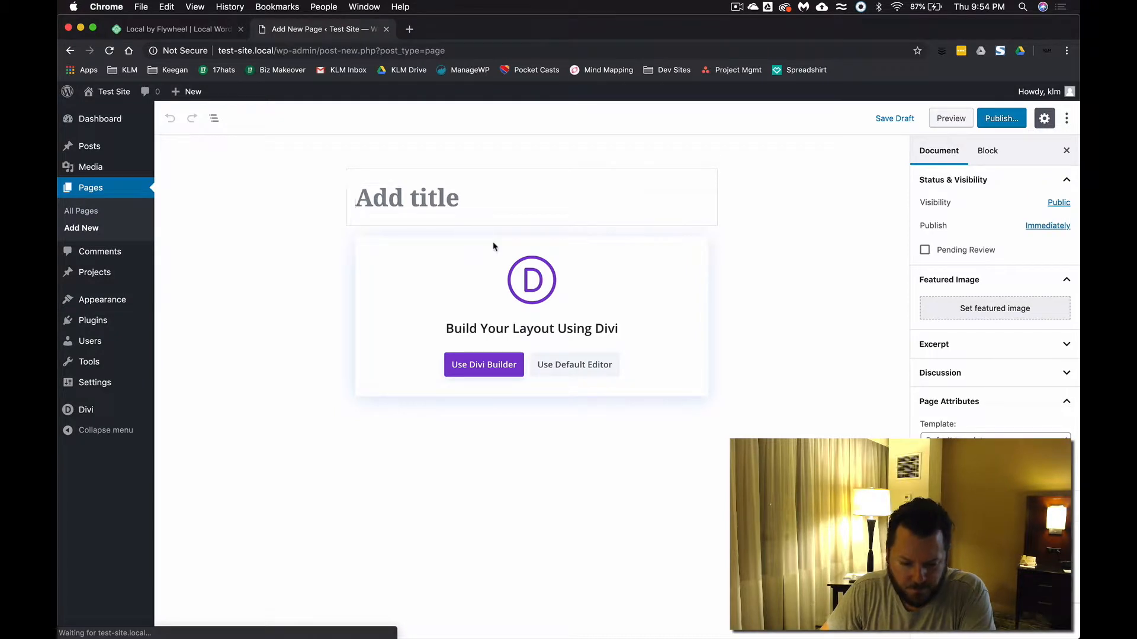
left_click(452, 208)
type("Contact Us")
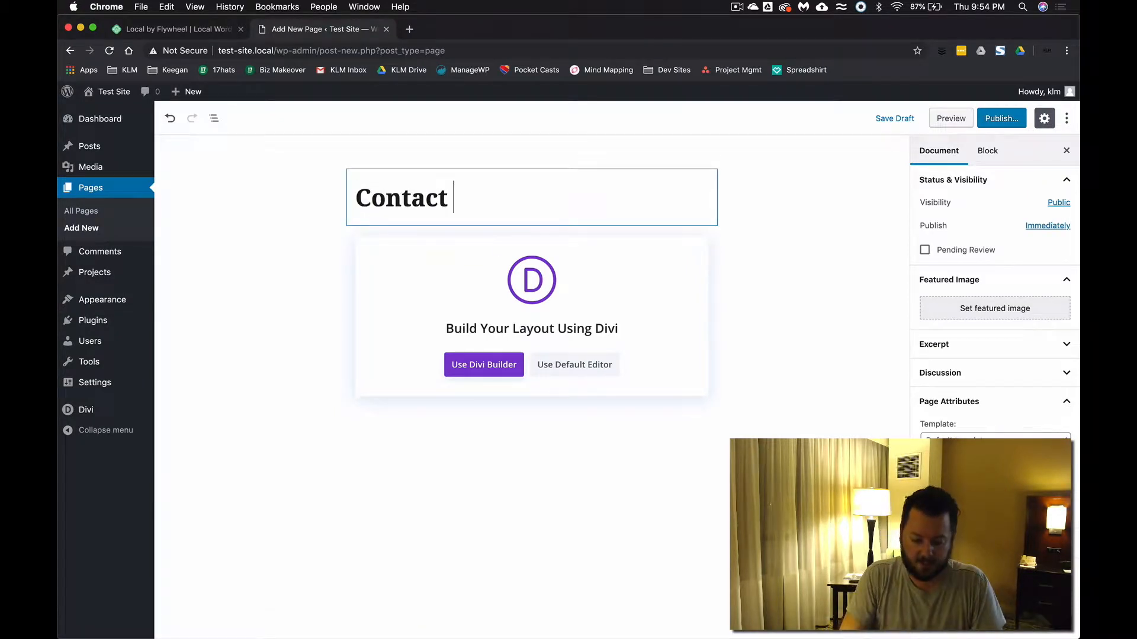
left_click(1013, 118)
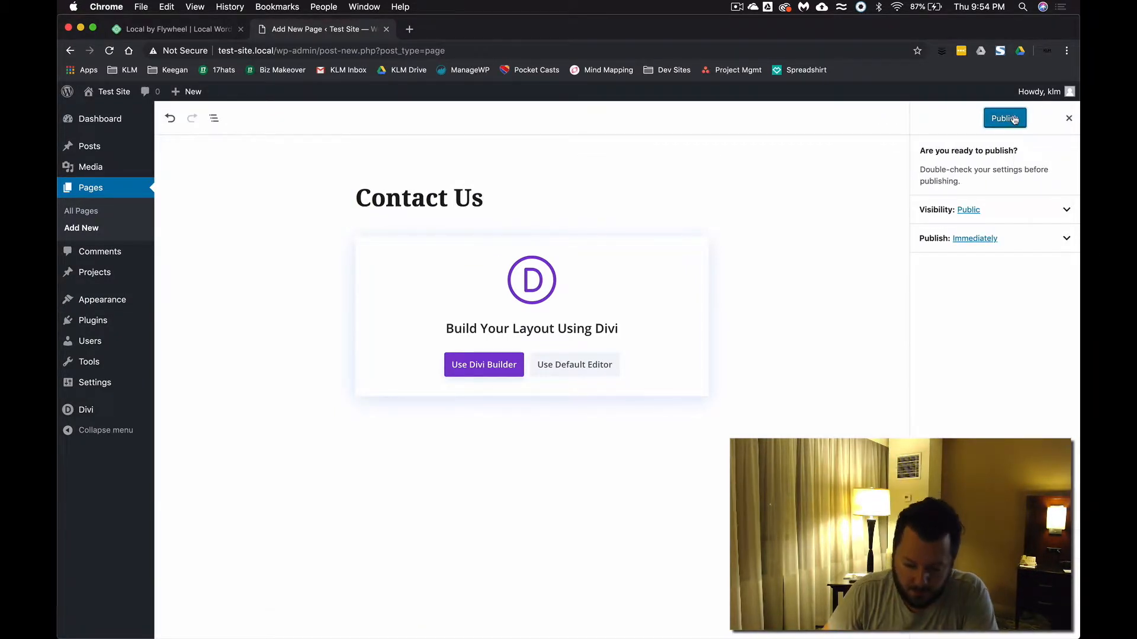
left_click(1014, 119)
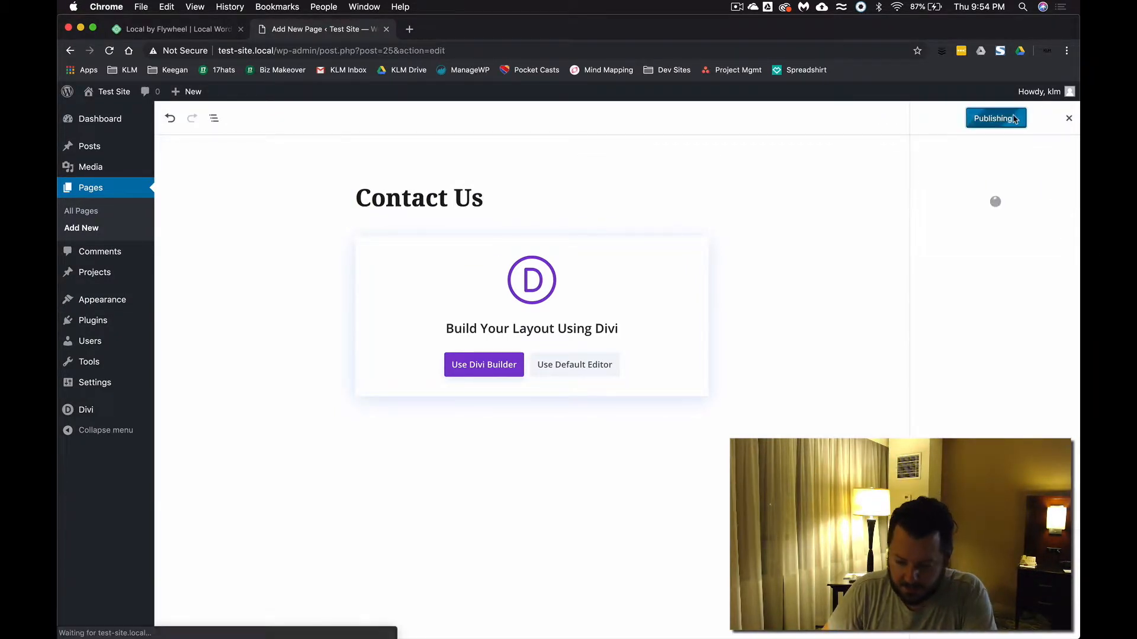
Step: Add another new page titled "Blog" and publish it
left_click(85, 231)
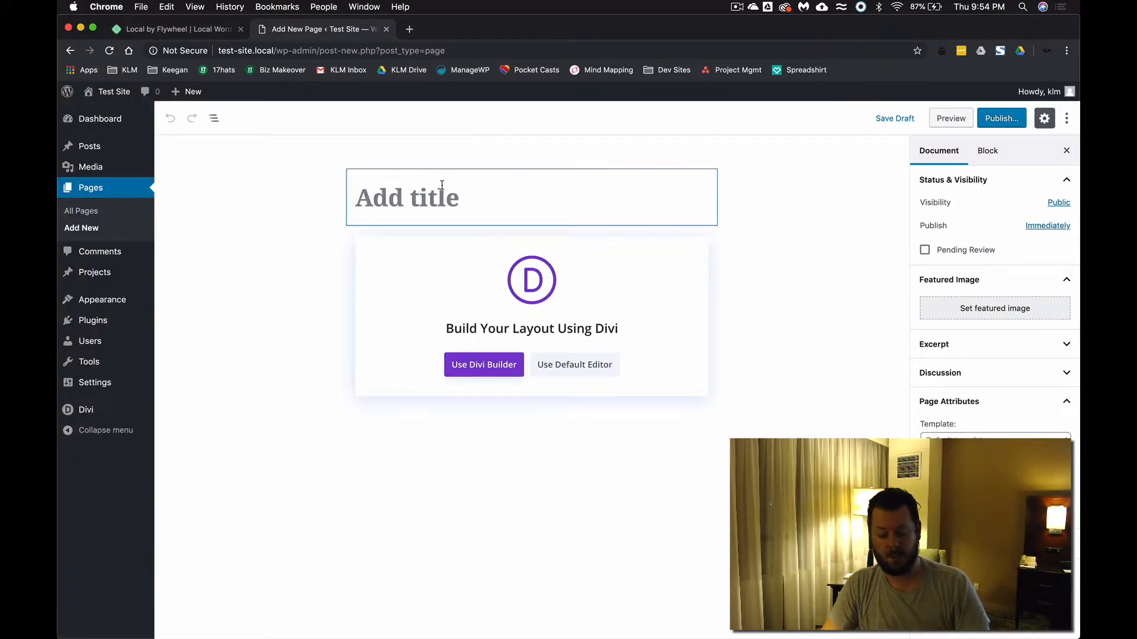
type("Blog")
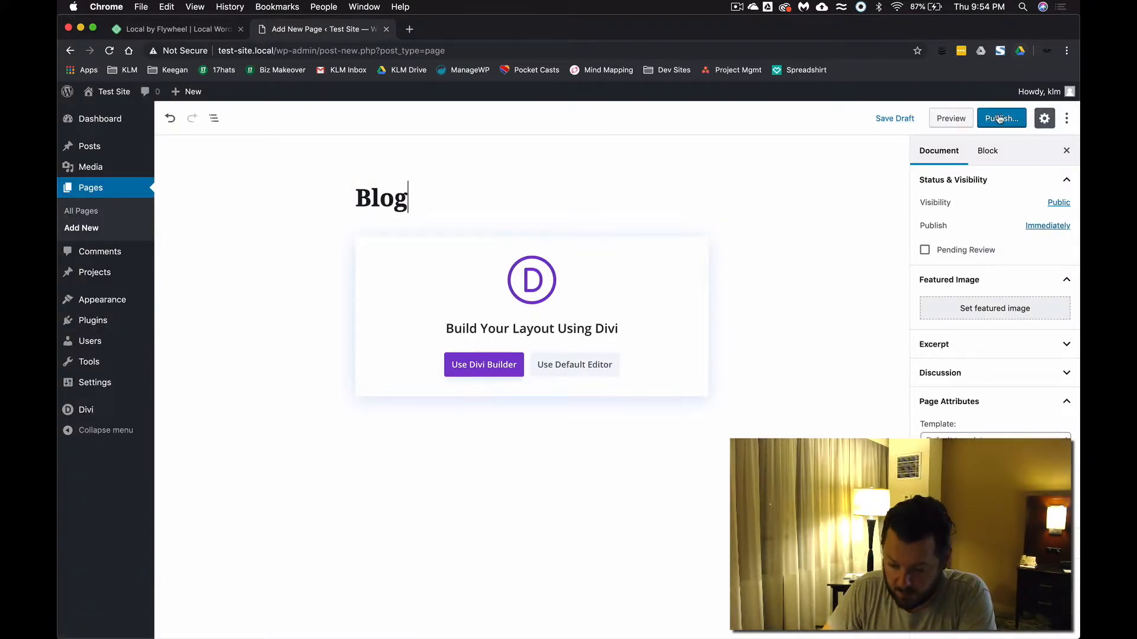
left_click(999, 118)
left_click(999, 118)
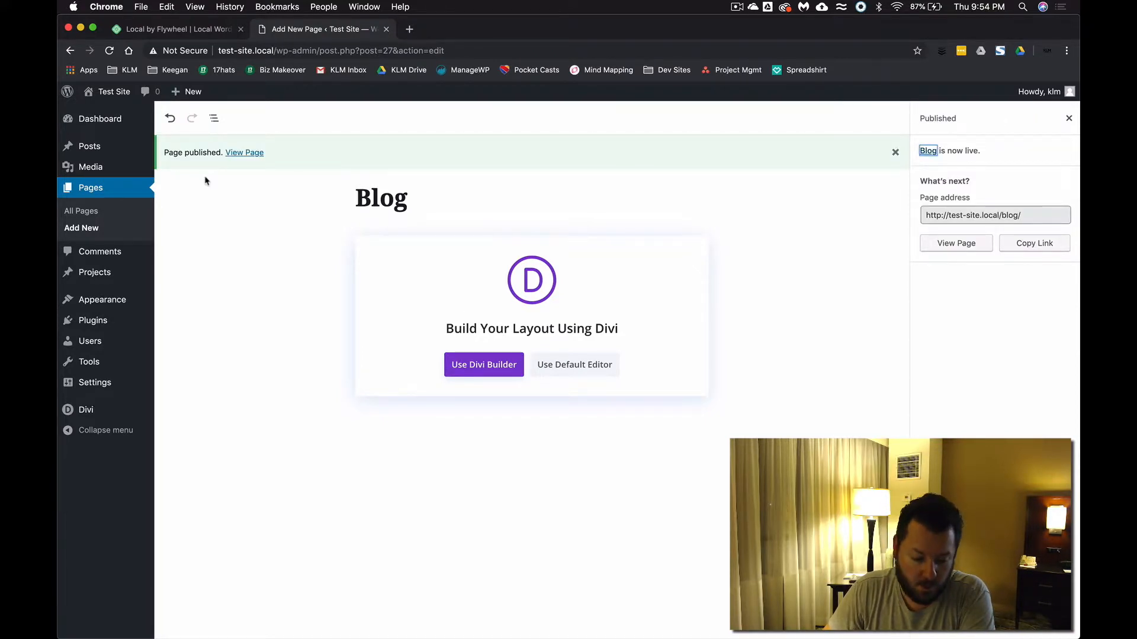
mouse_move(118, 308)
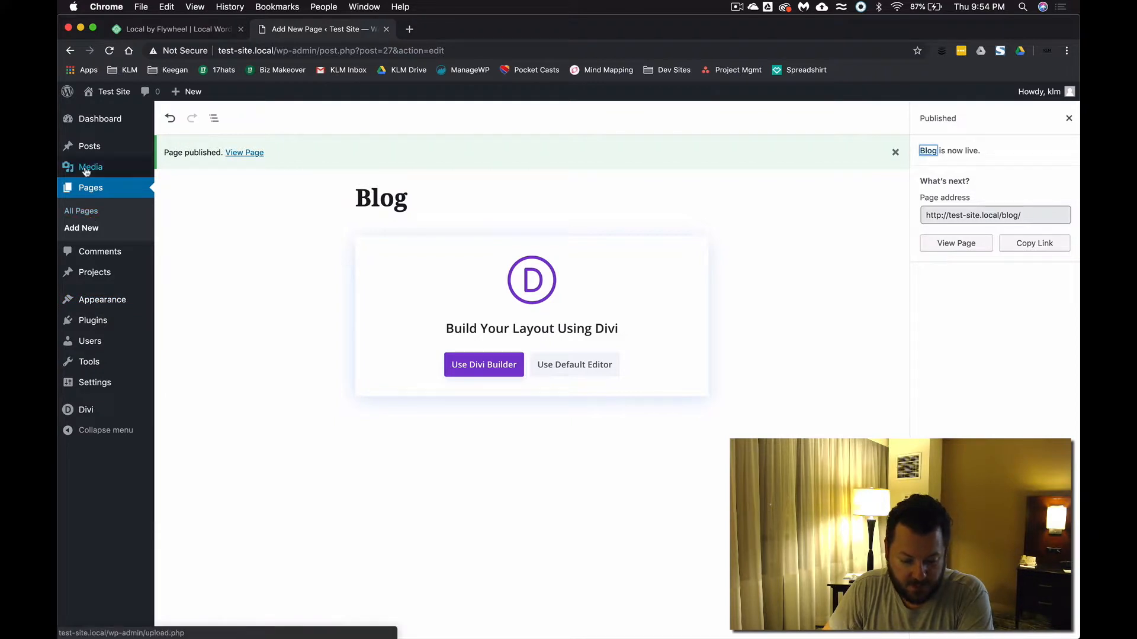
Step: Build the Blog page with the Divi Builder using the Blog layout from the premade Esports pack, and look over the result
left_click(495, 367)
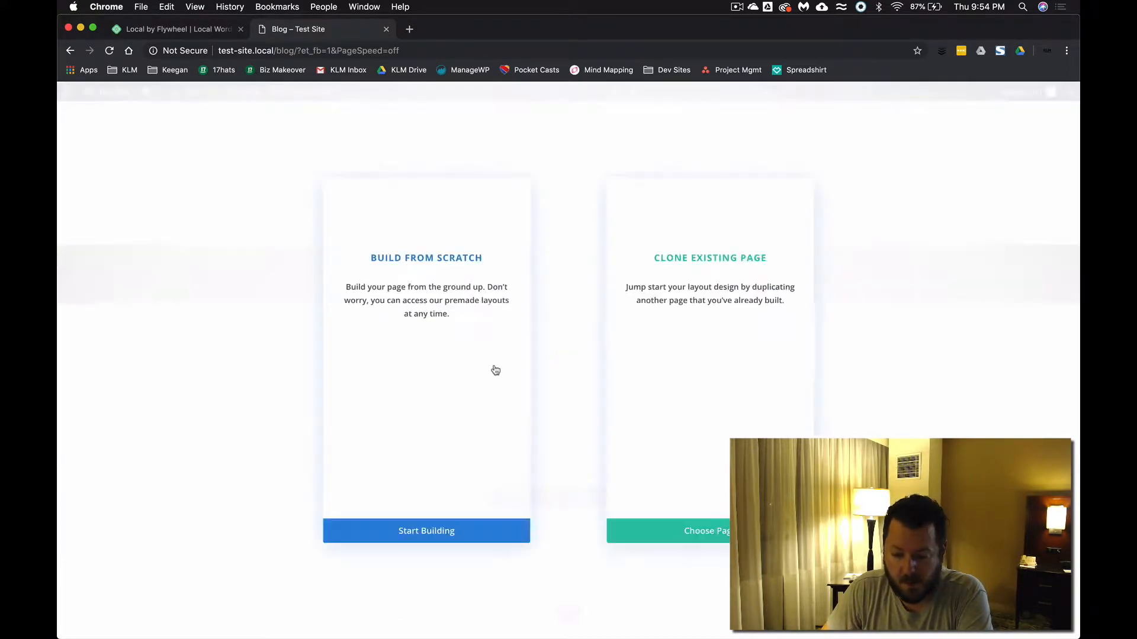
left_click(559, 299)
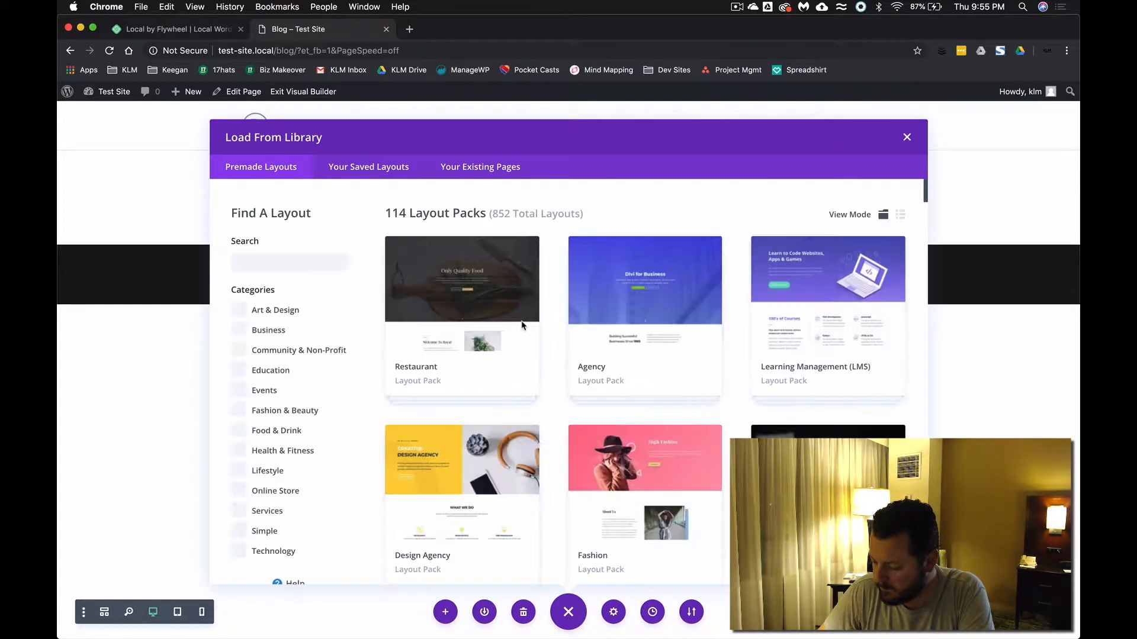
left_click(521, 337)
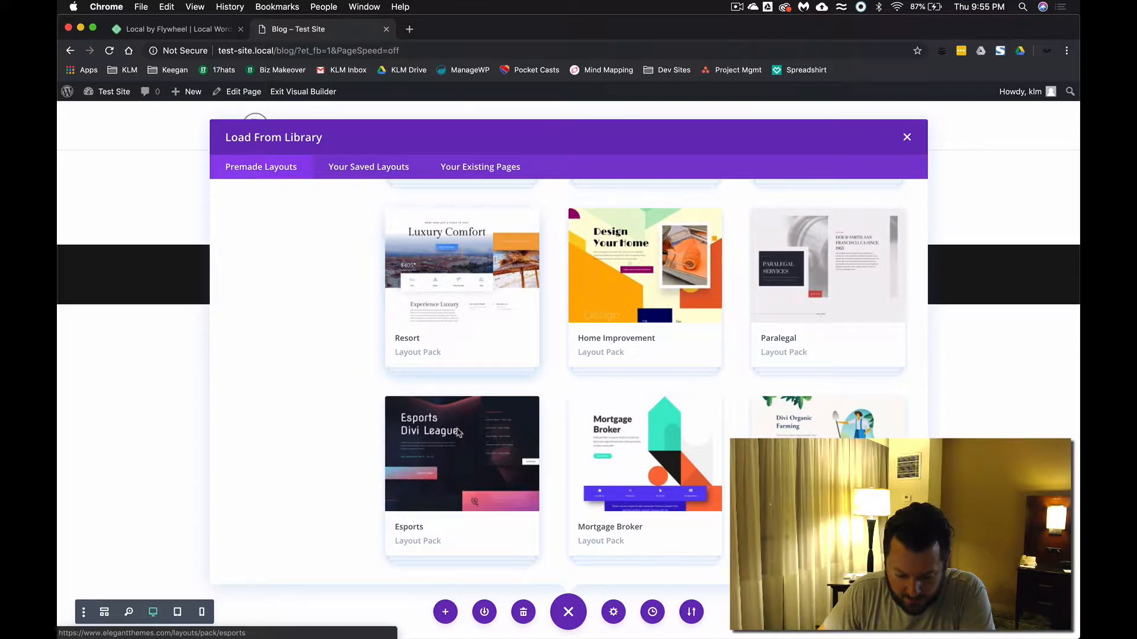
left_click(459, 433)
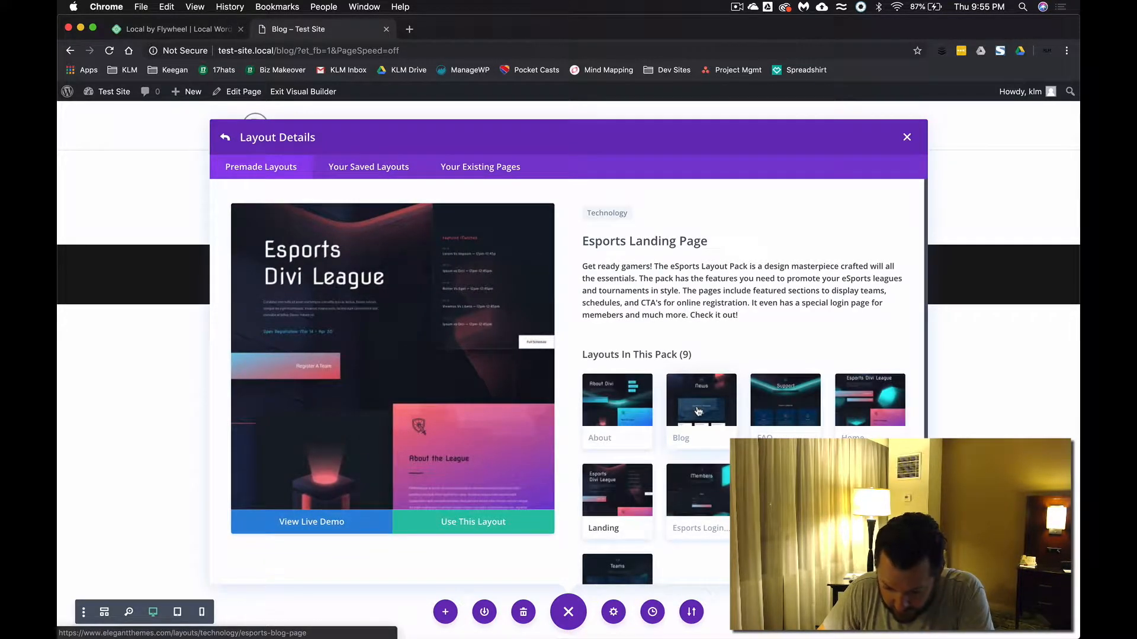
scroll(770, 409, "down", 1)
scroll(817, 403, "up", 1)
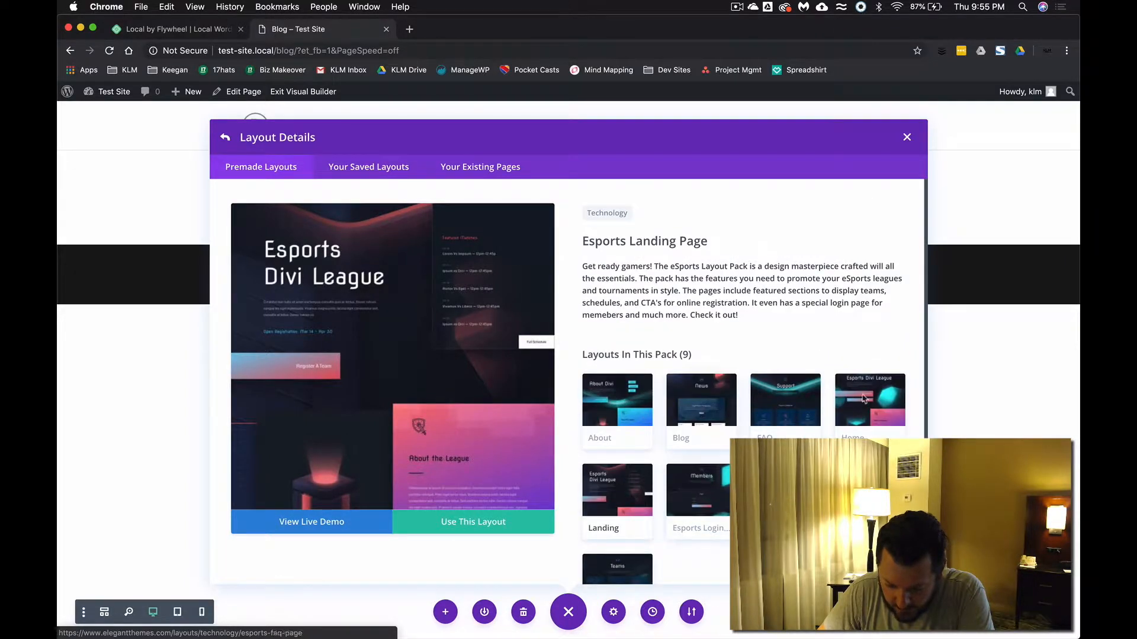
left_click(721, 393)
left_click(456, 523)
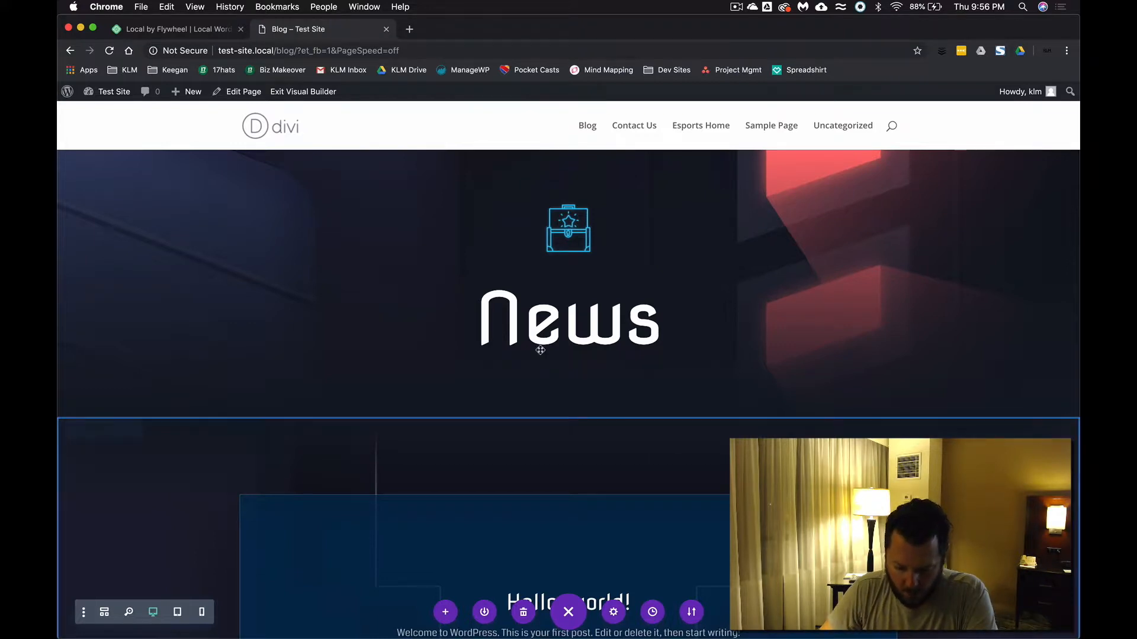
scroll(540, 350, "down", 6)
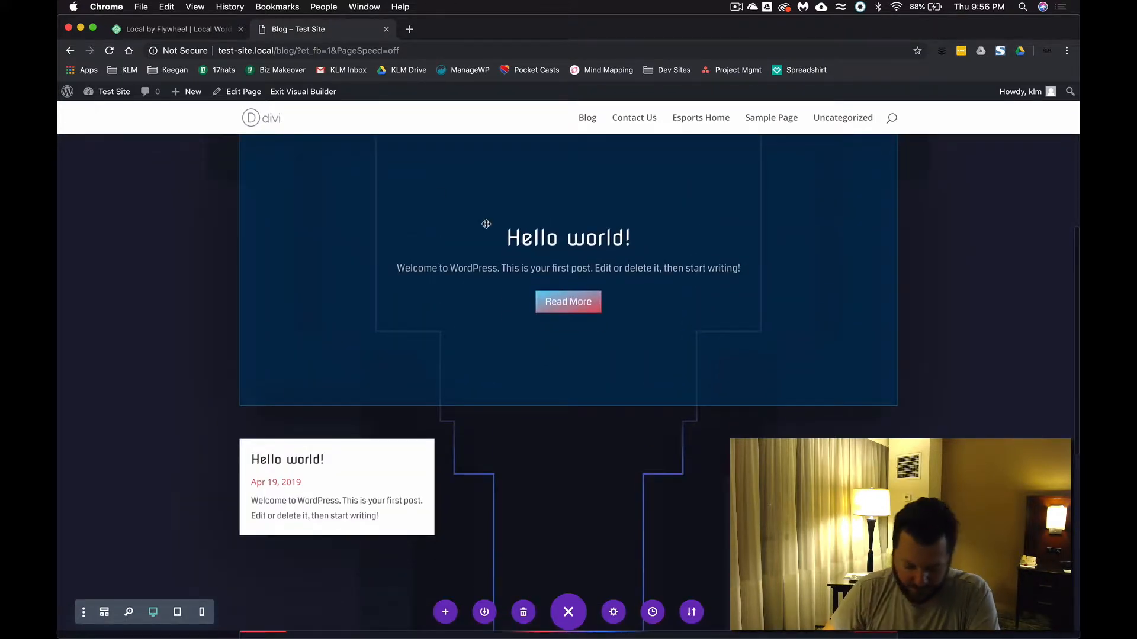
scroll(440, 212, "up", 6)
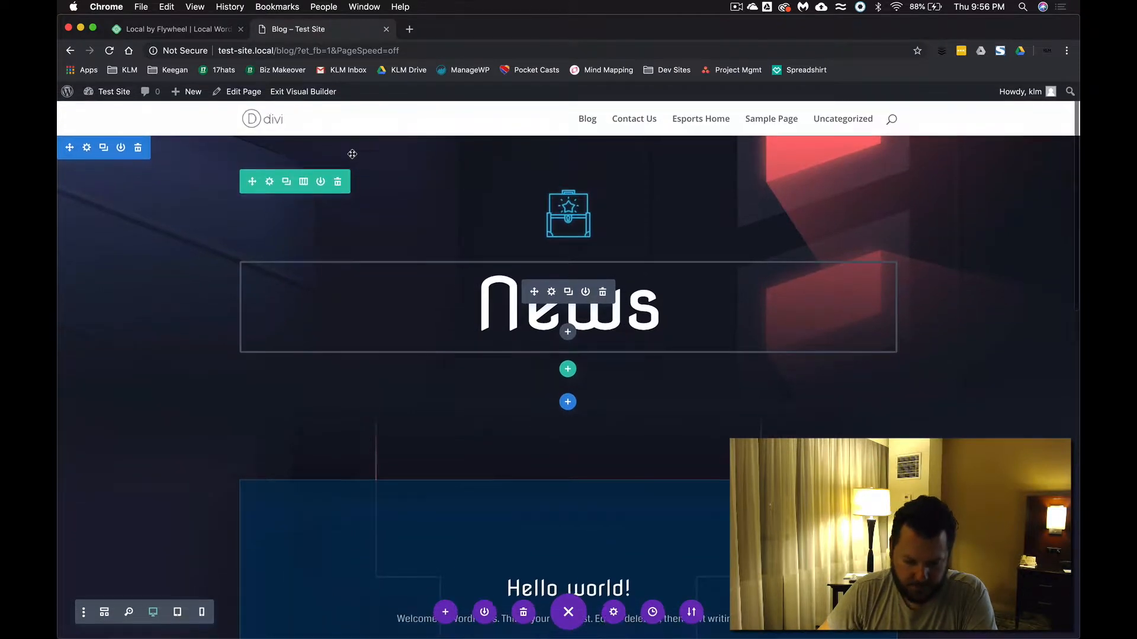
Step: Return to the admin dashboard's page list and trash the "Elementor #6" draft page
left_click(111, 92)
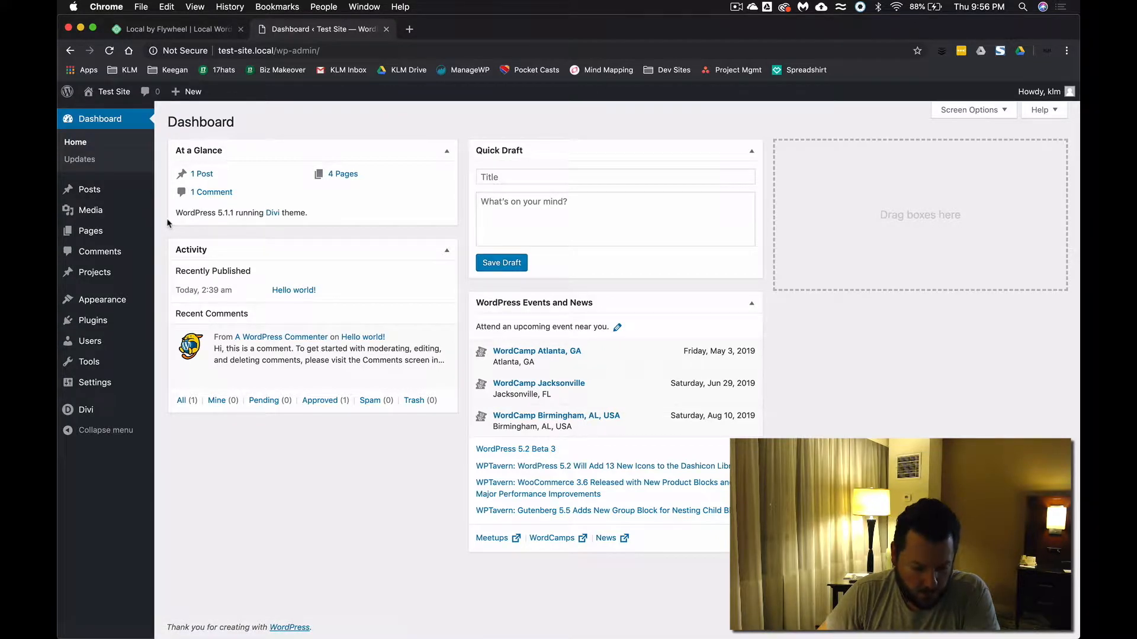
left_click(115, 237)
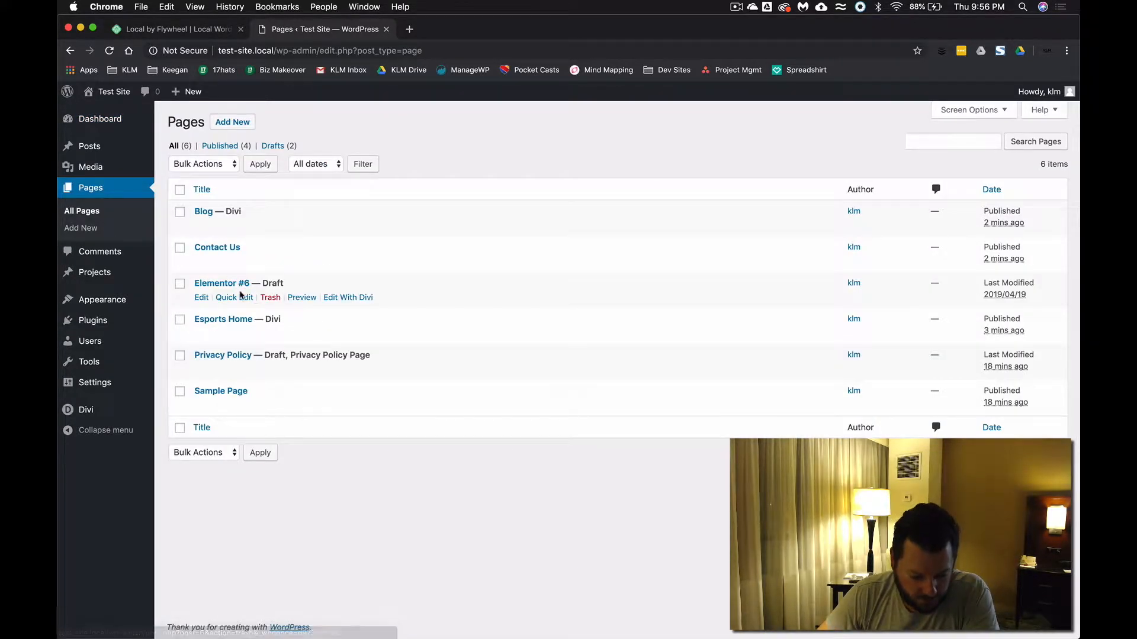
left_click(274, 297)
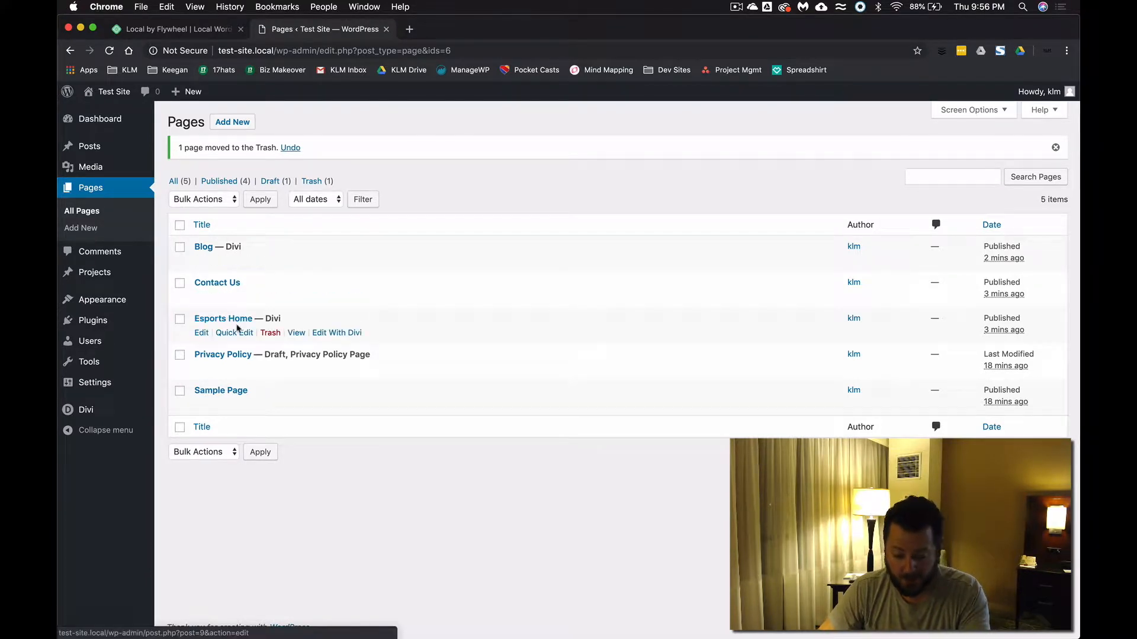
Step: Add a new page titled "Support" and publish it
left_click(234, 125)
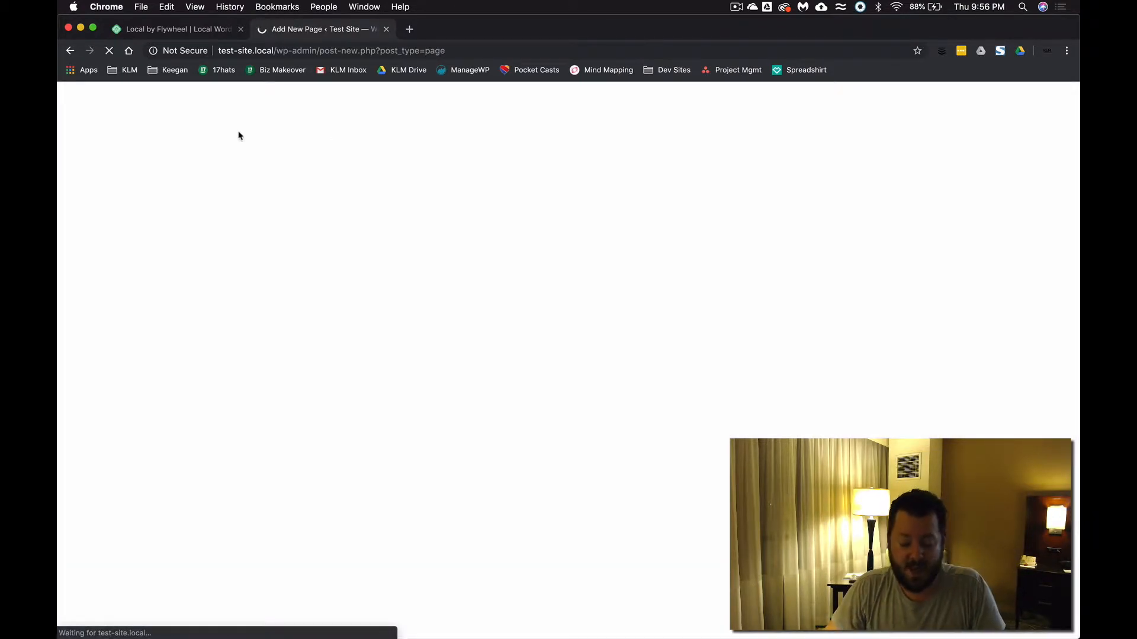
type("Support")
left_click(1005, 119)
left_click(1005, 122)
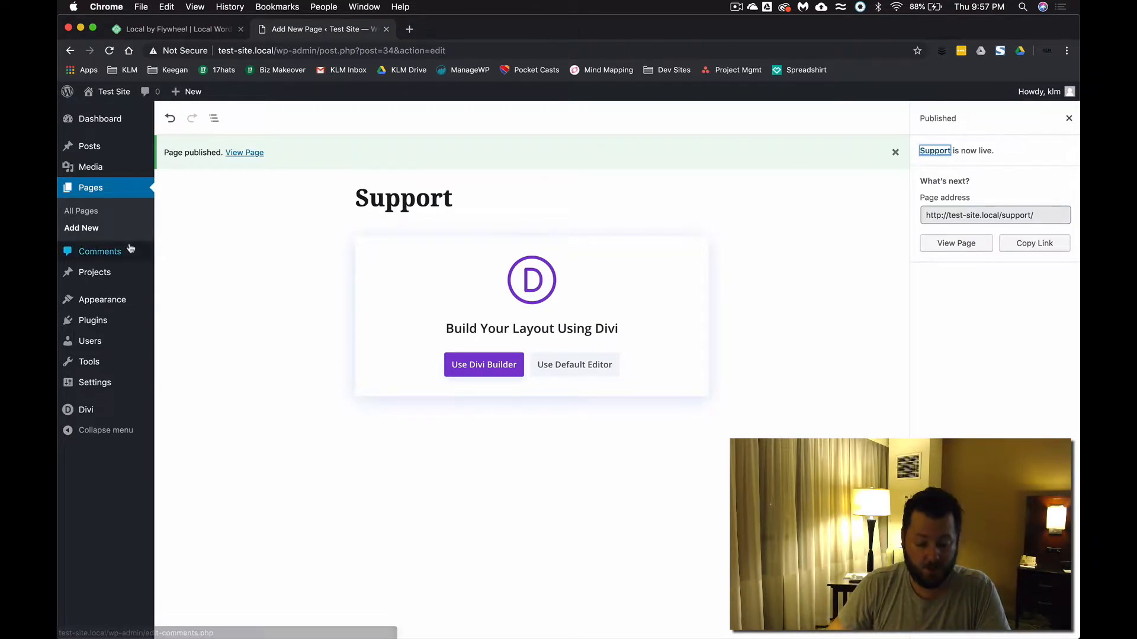
Step: Create a new navigation menu named "Main Menu"
mouse_move(72, 307)
left_click(185, 355)
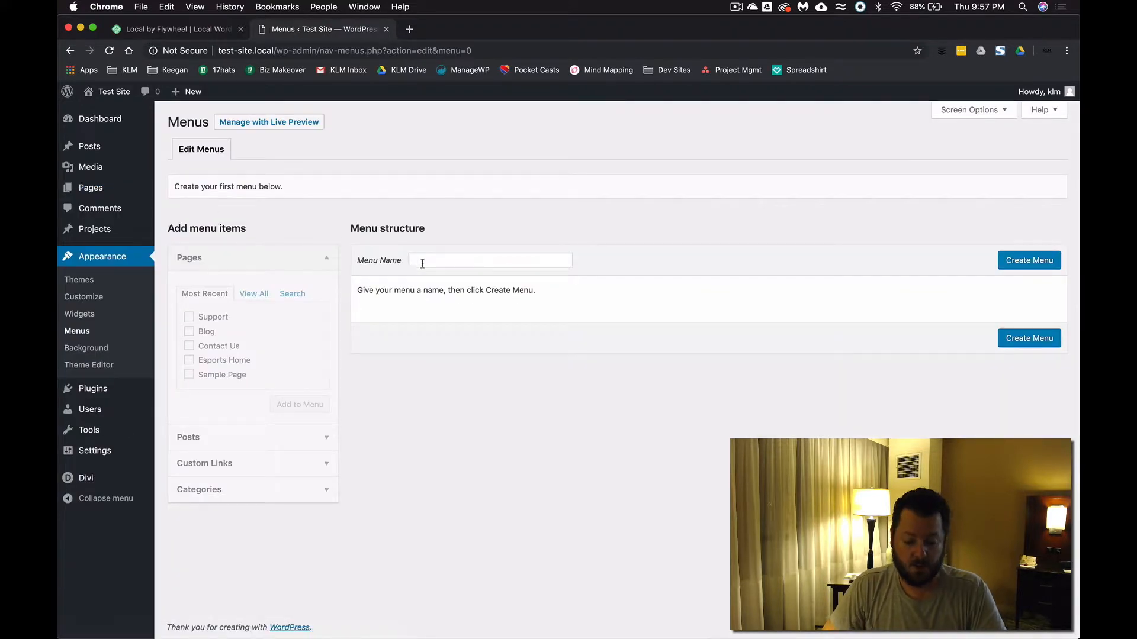
left_click(422, 261)
type("Min")
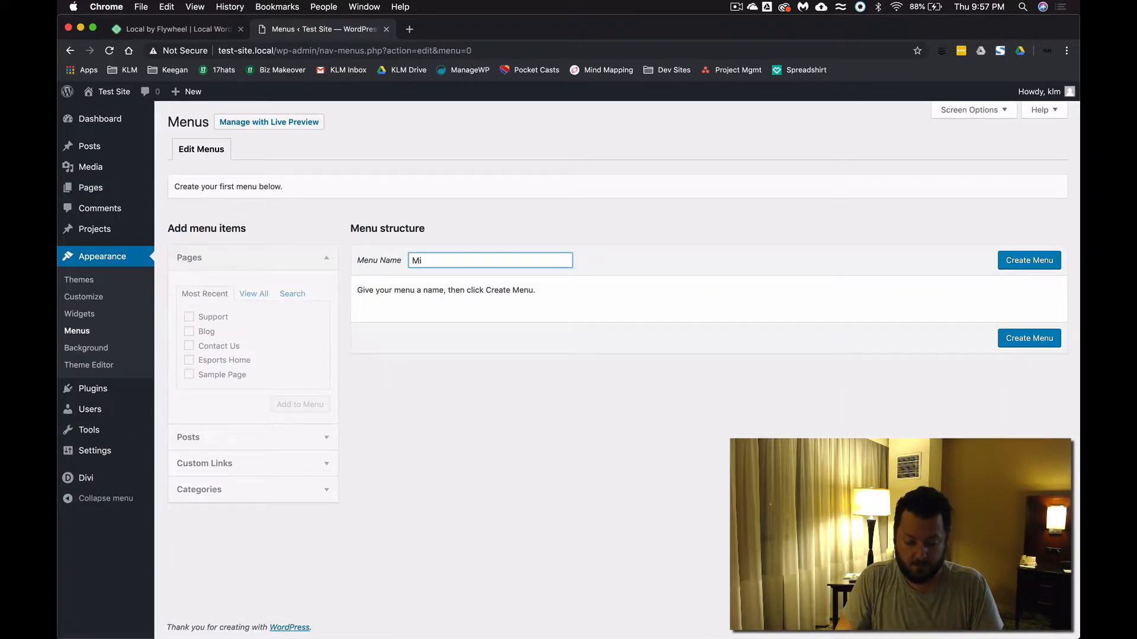
key("BackSpace")
type("ain Menu")
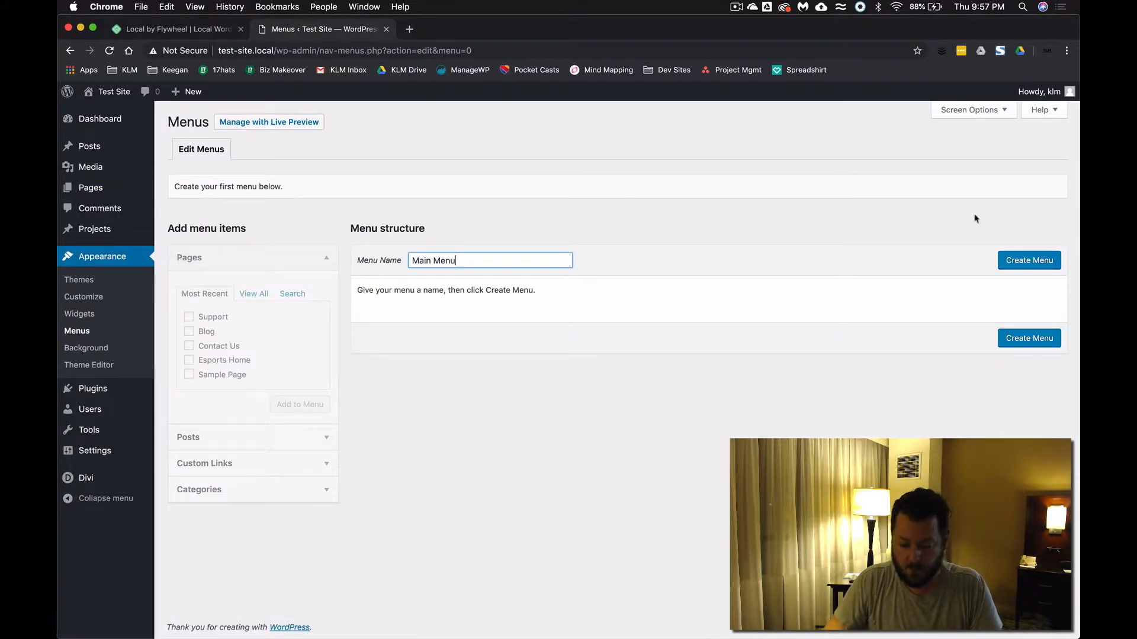
left_click(1009, 272)
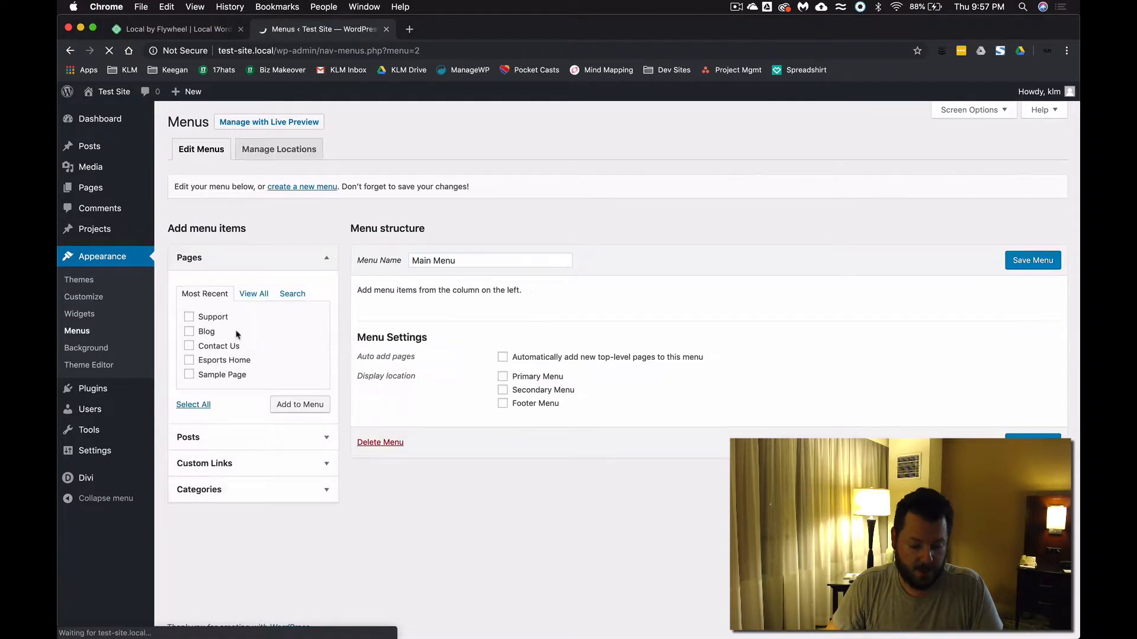
Step: Add the Support, Blog, Contact Us and Esports Home pages to the menu and assign it to the Primary Menu location
left_click(191, 320)
left_click(189, 332)
left_click(189, 347)
left_click(190, 360)
left_click(301, 404)
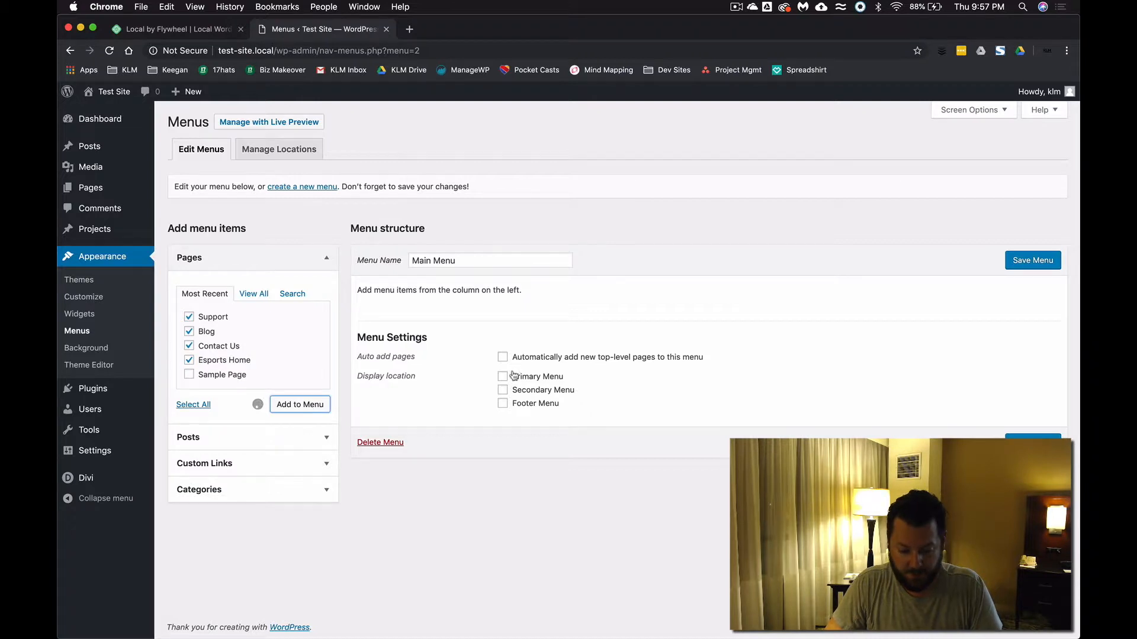
left_click(502, 500)
Step: Move the Esports Home item to the start of the menu and change its navigation label to "Home"
left_click_drag(436, 413, 412, 306)
left_click(599, 322)
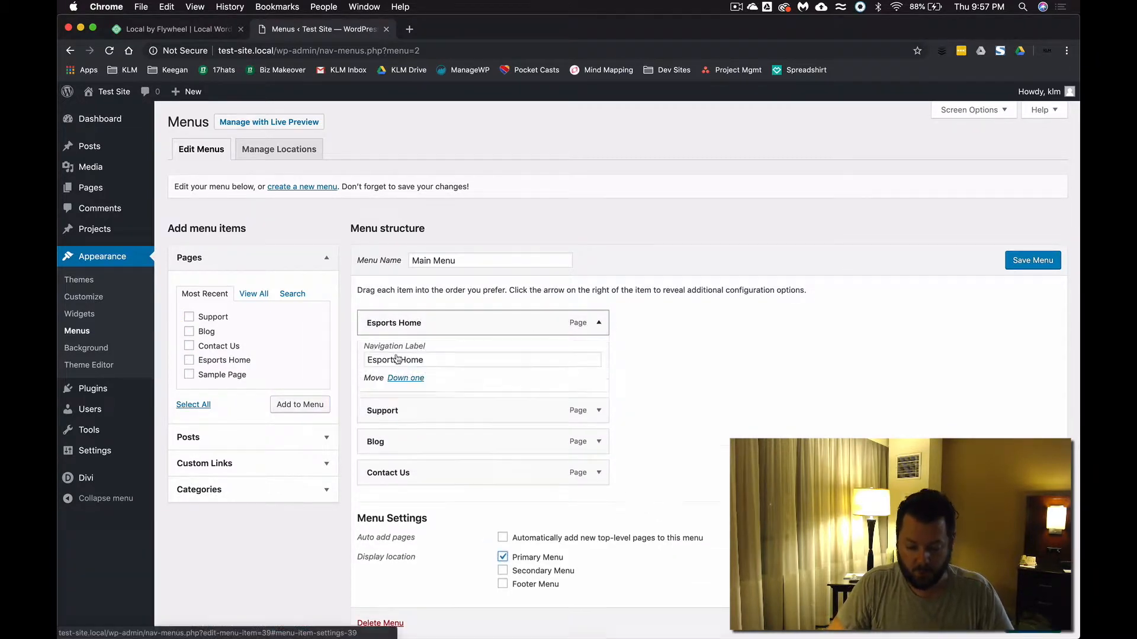
left_click(398, 362)
key("BackSpace")
key("BackSpace")
key("BackSpace")
key("BackSpace")
key("BackSpace")
key("BackSpace")
key("BackSpace")
key("BackSpace")
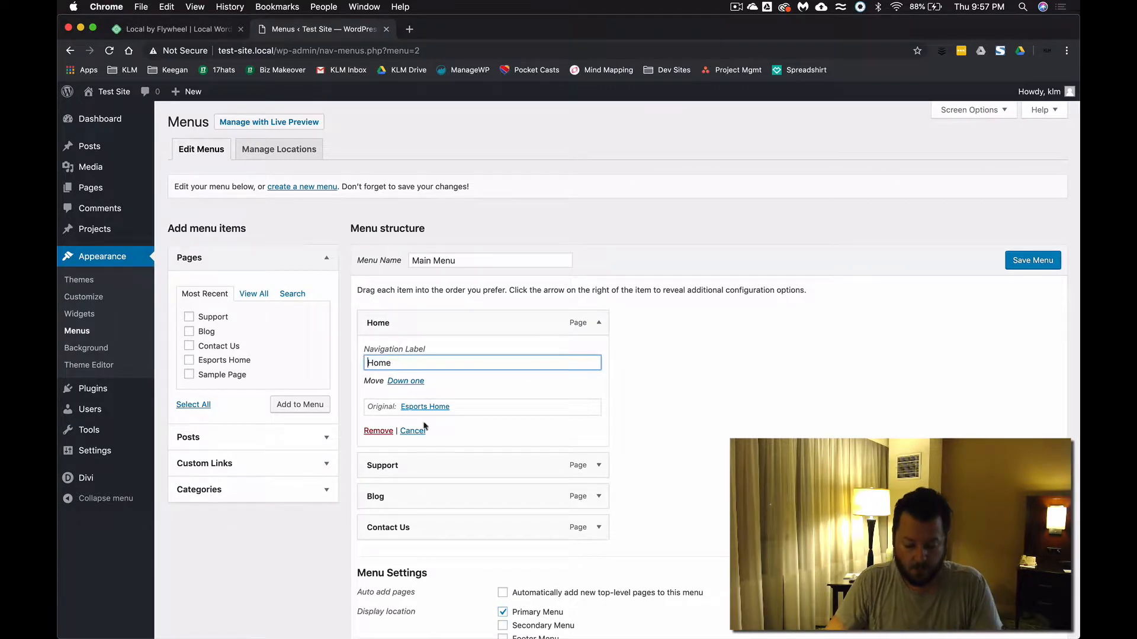
left_click(413, 430)
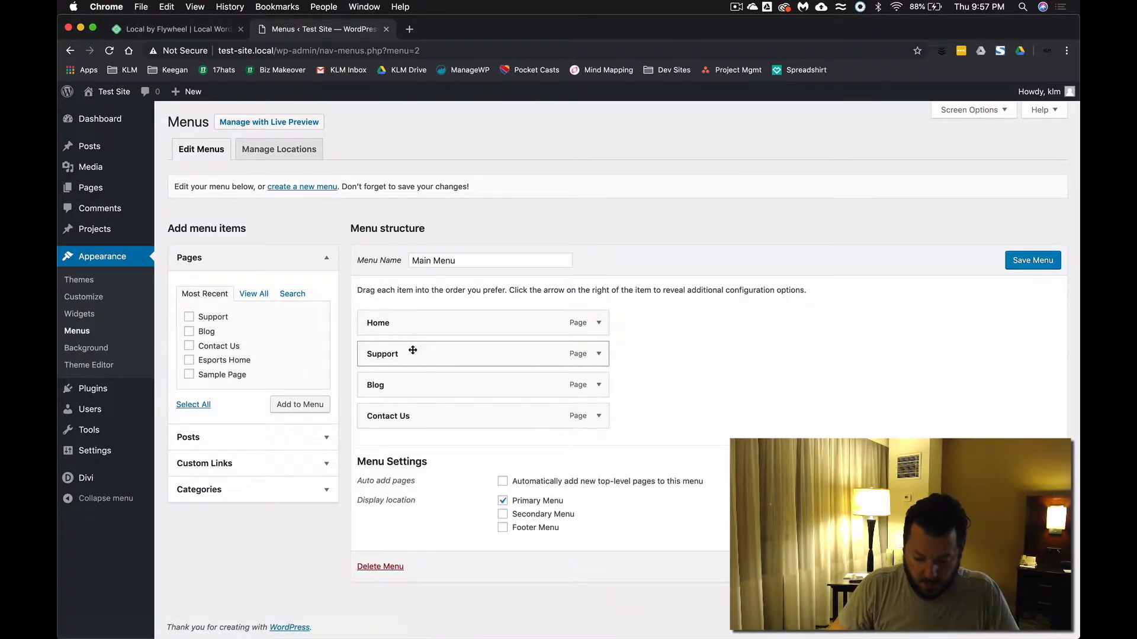
Step: Move the Blog item above Support in the menu structure and save the menu
left_click_drag(434, 385, 422, 351)
left_click(1030, 267)
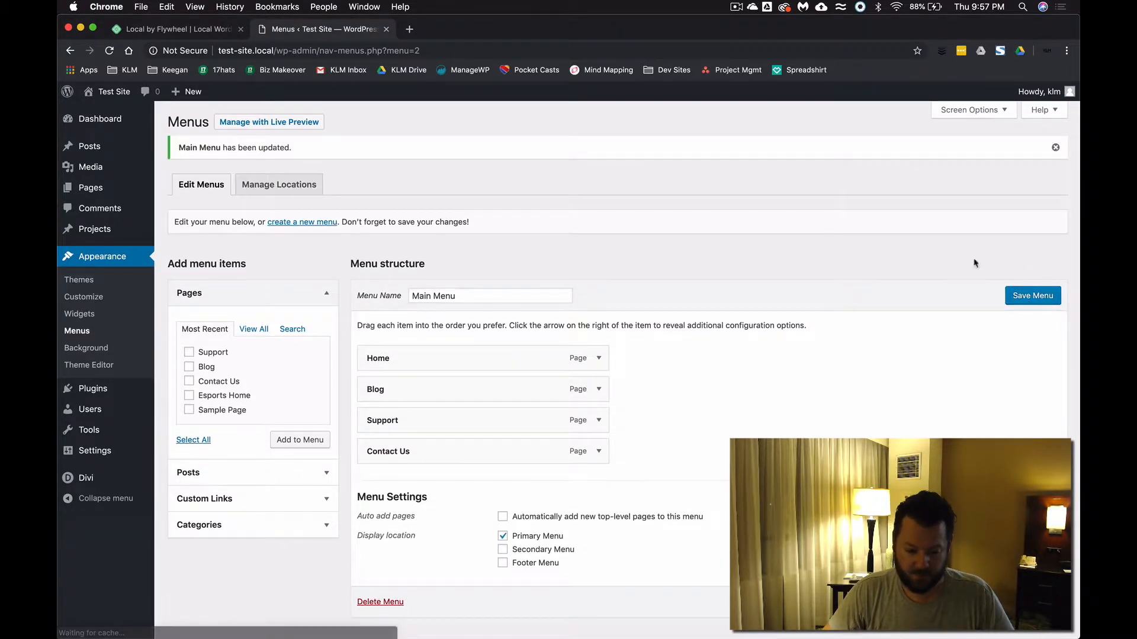
Step: Visit the front end of the site and test the Blog and Home navigation links
left_click(106, 95)
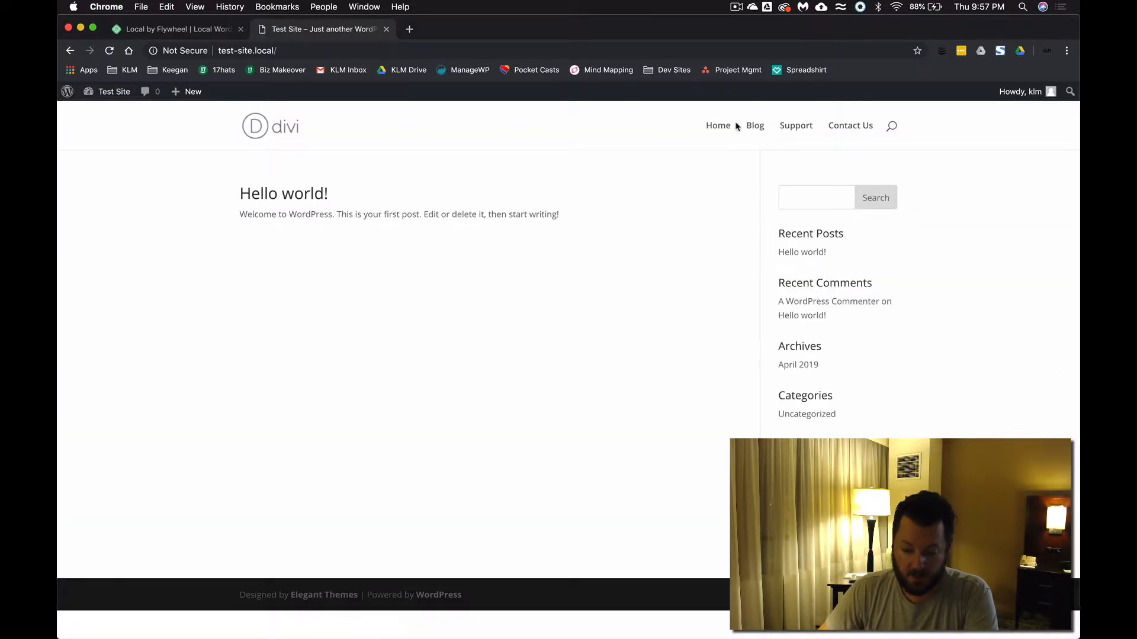
left_click(757, 128)
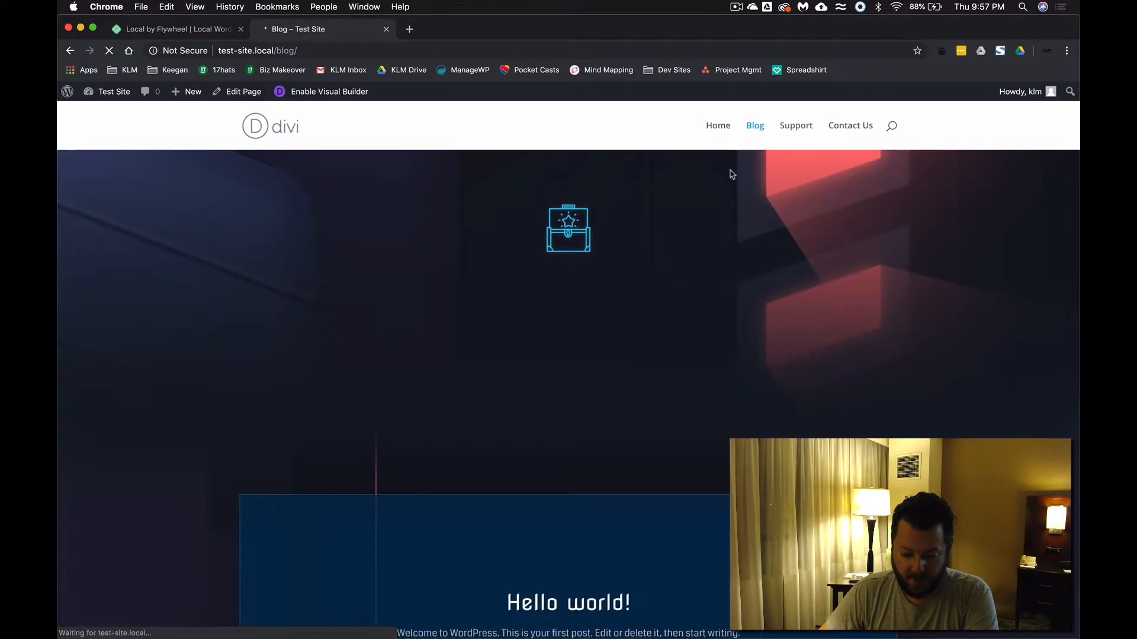
left_click(718, 126)
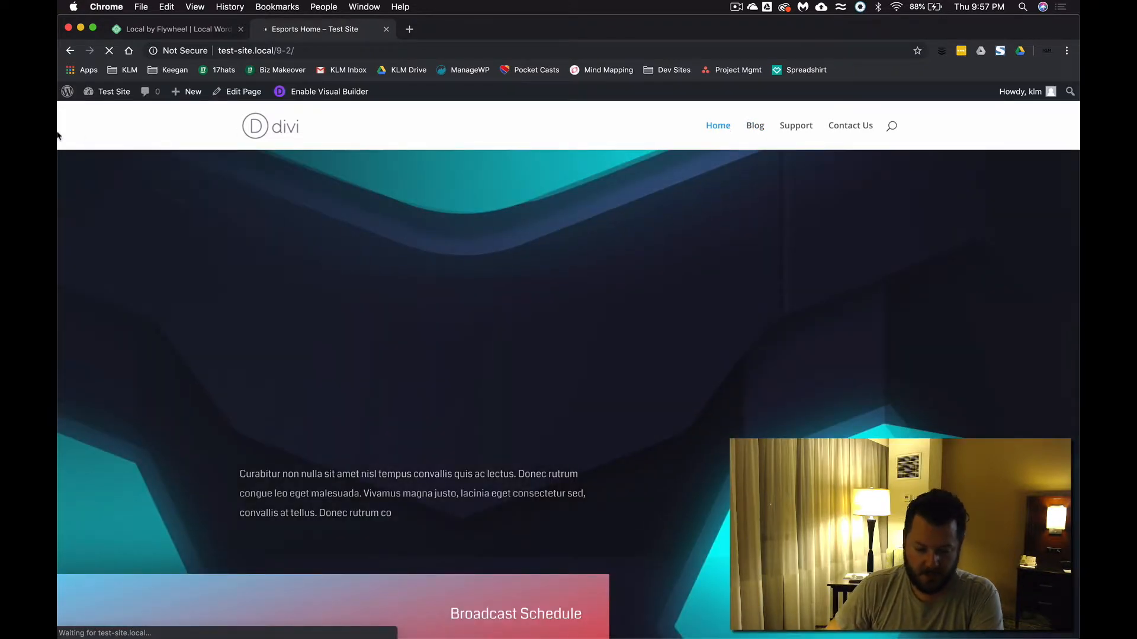
Step: Set the site's homepage to display the static page "Esports Home" in the Reading settings and save
left_click(118, 96)
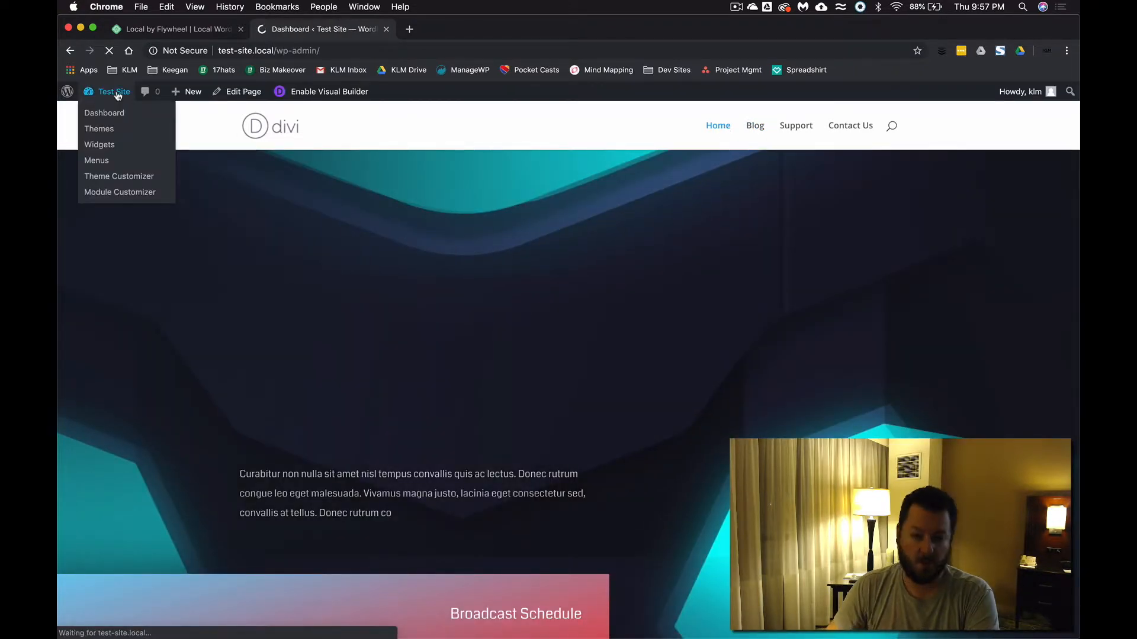
mouse_move(123, 387)
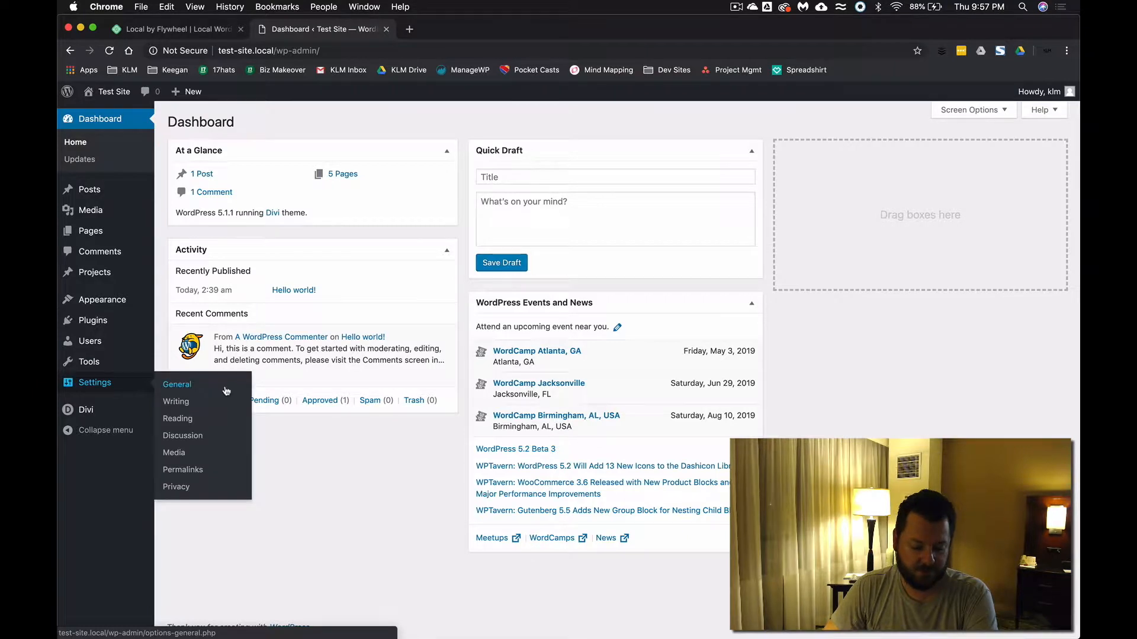
left_click(182, 418)
left_click(306, 177)
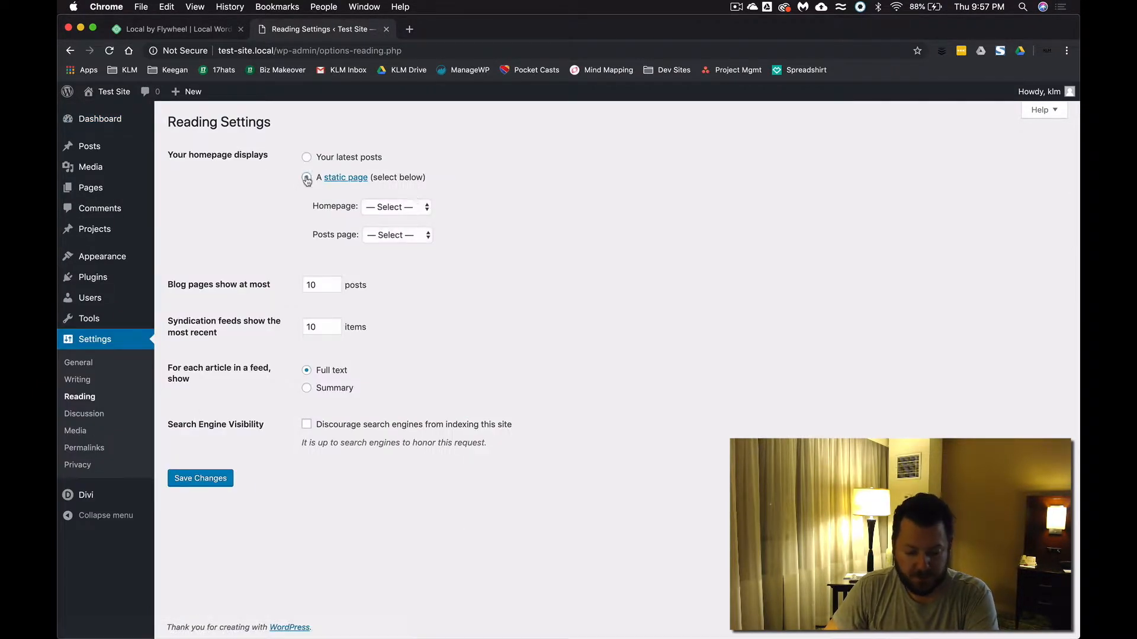
left_click(397, 207)
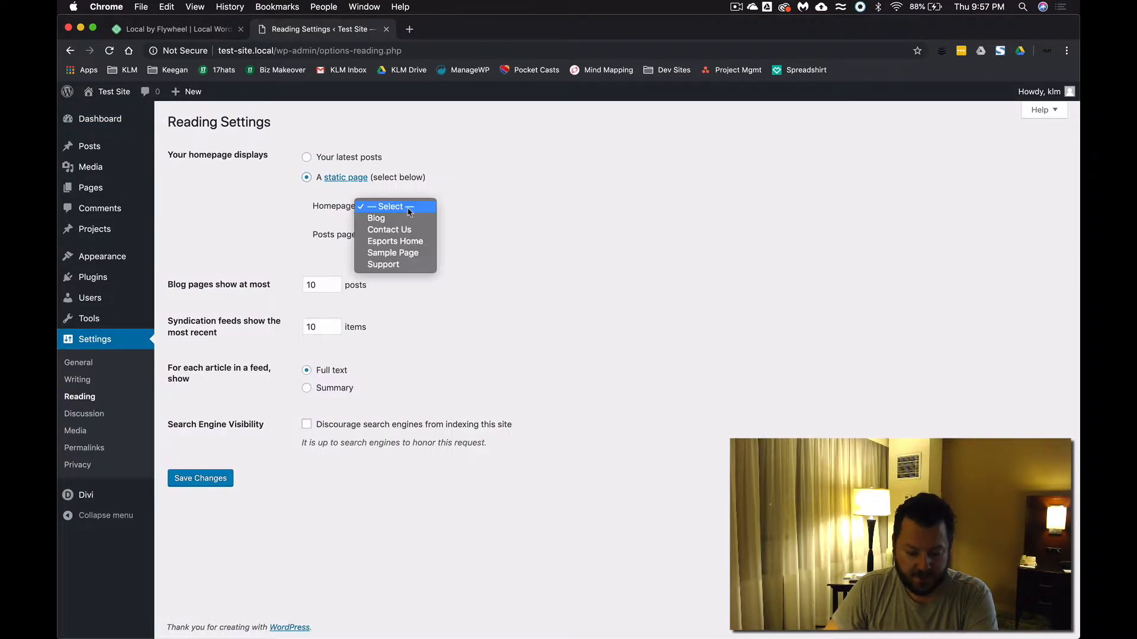
left_click(408, 242)
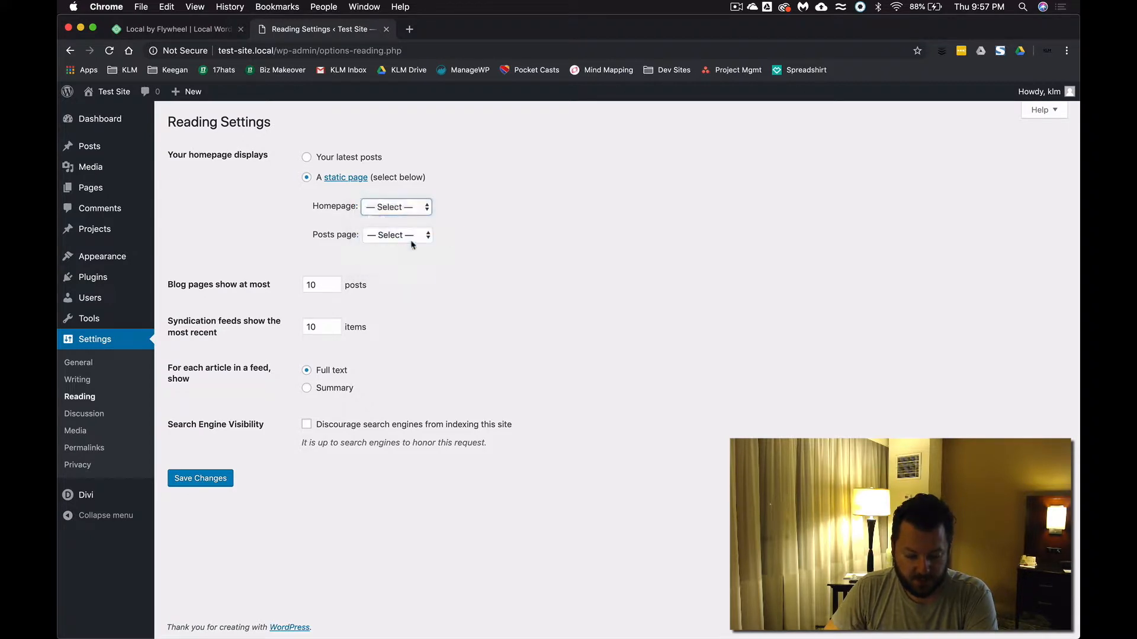
left_click(214, 481)
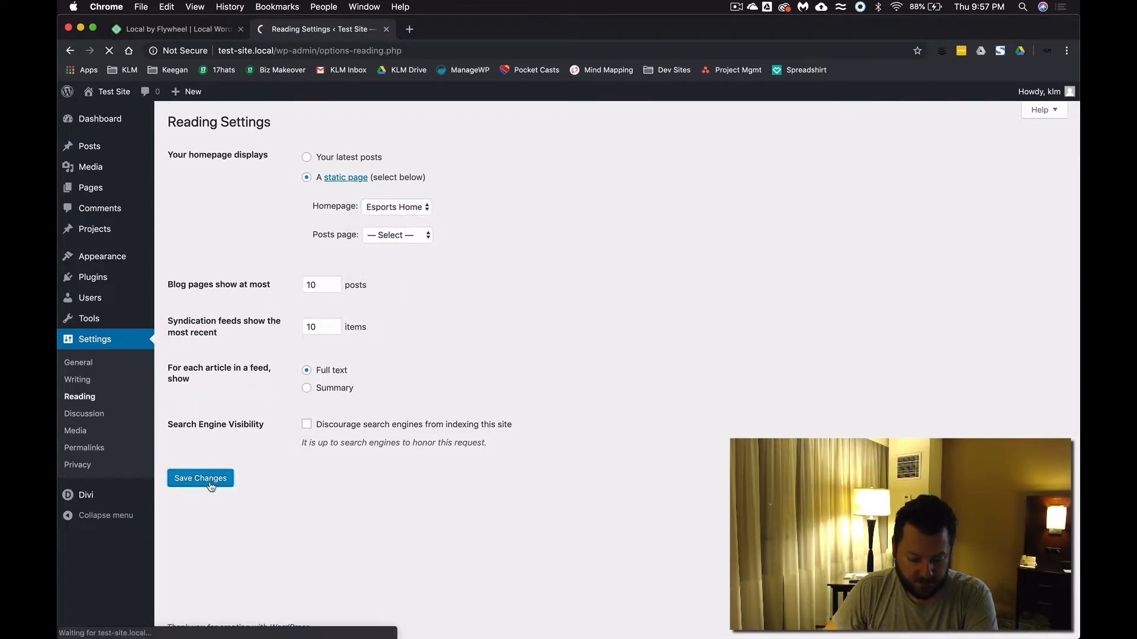
Step: Check the permalink settings and view the homepage, Blog and Support pages on the live site
left_click(84, 448)
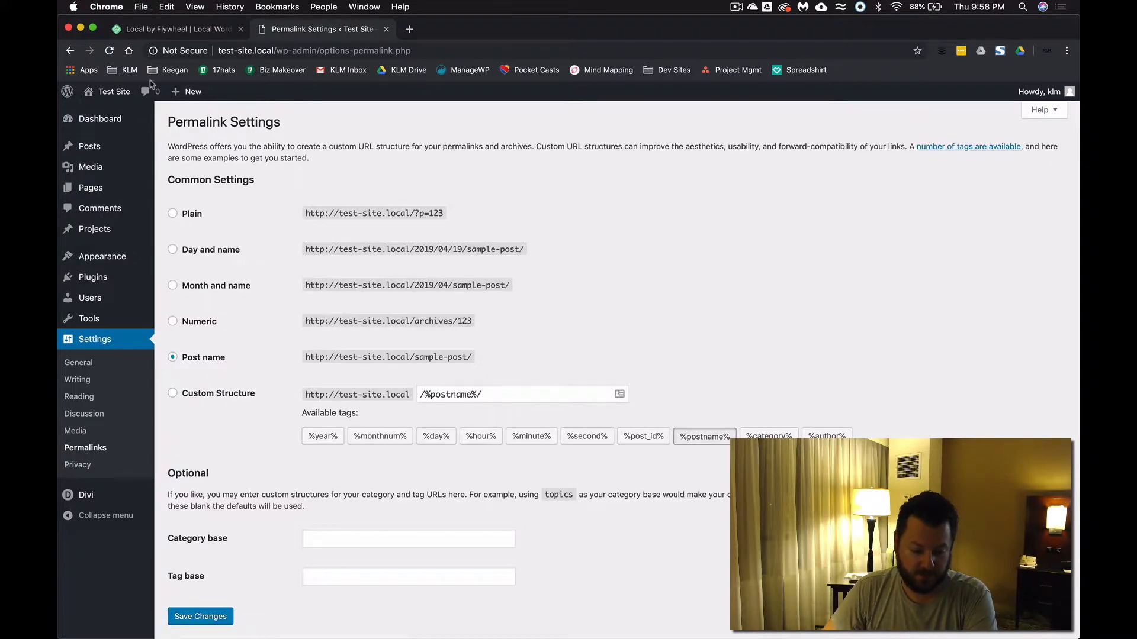
left_click(121, 93)
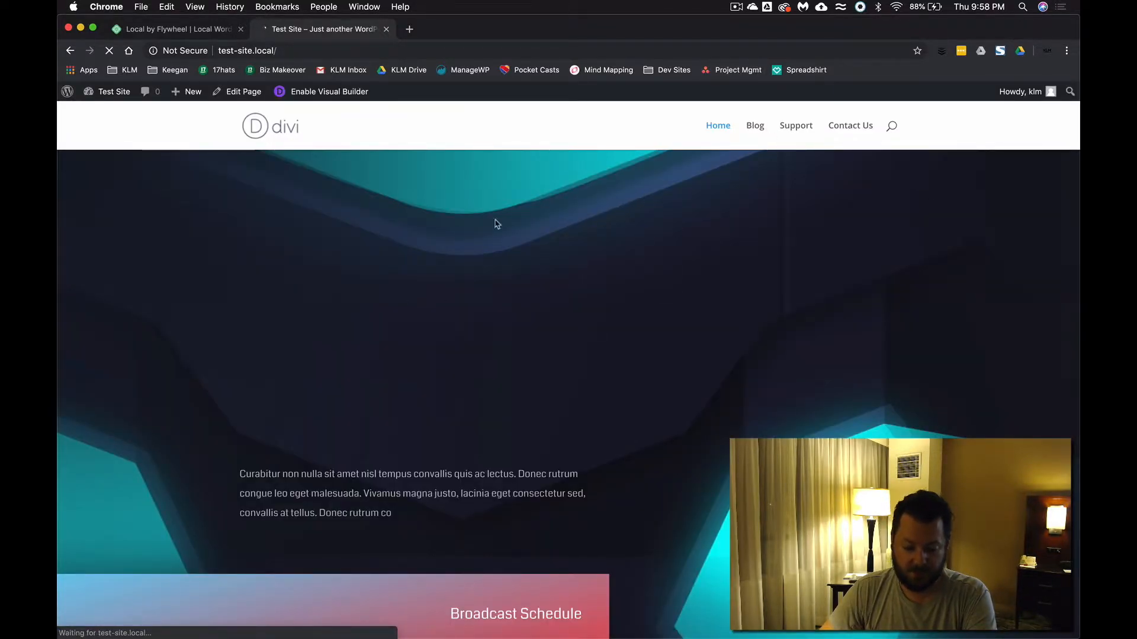
left_click(756, 126)
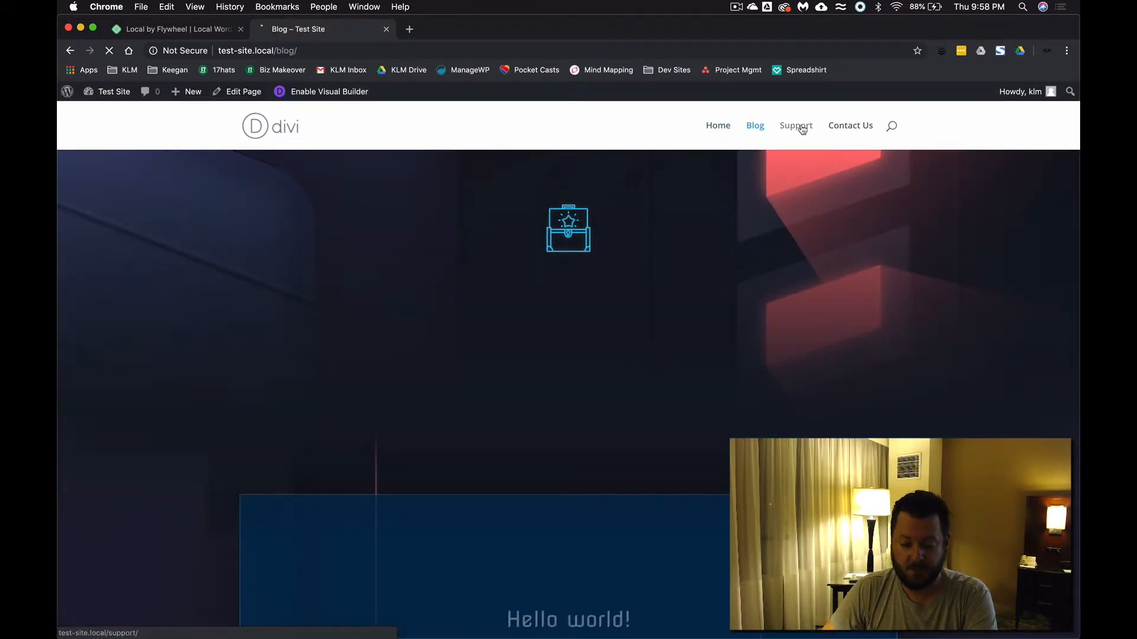
left_click(796, 127)
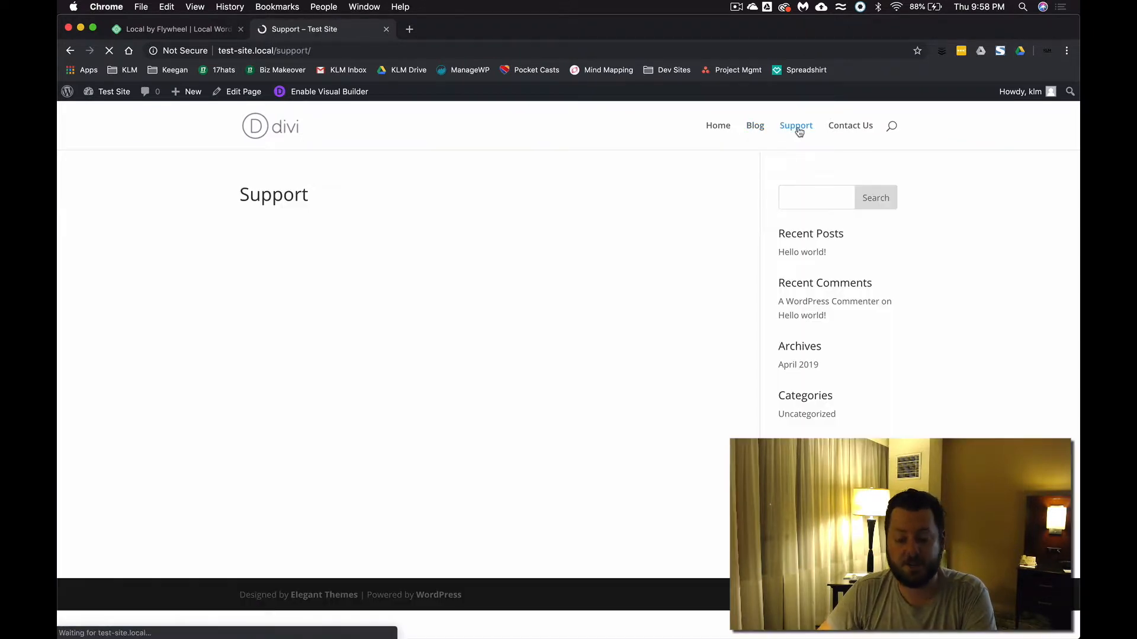
Step: Load the premade Esports FAQ layout into the Support page with the Visual Builder, and exit the builder
left_click(330, 98)
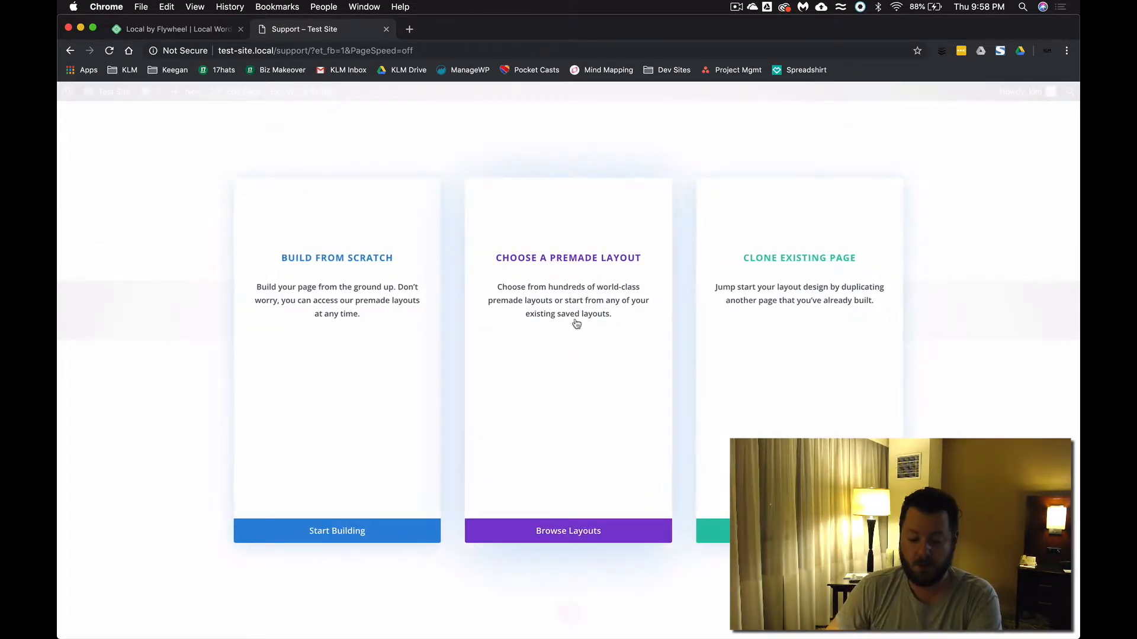
left_click(576, 324)
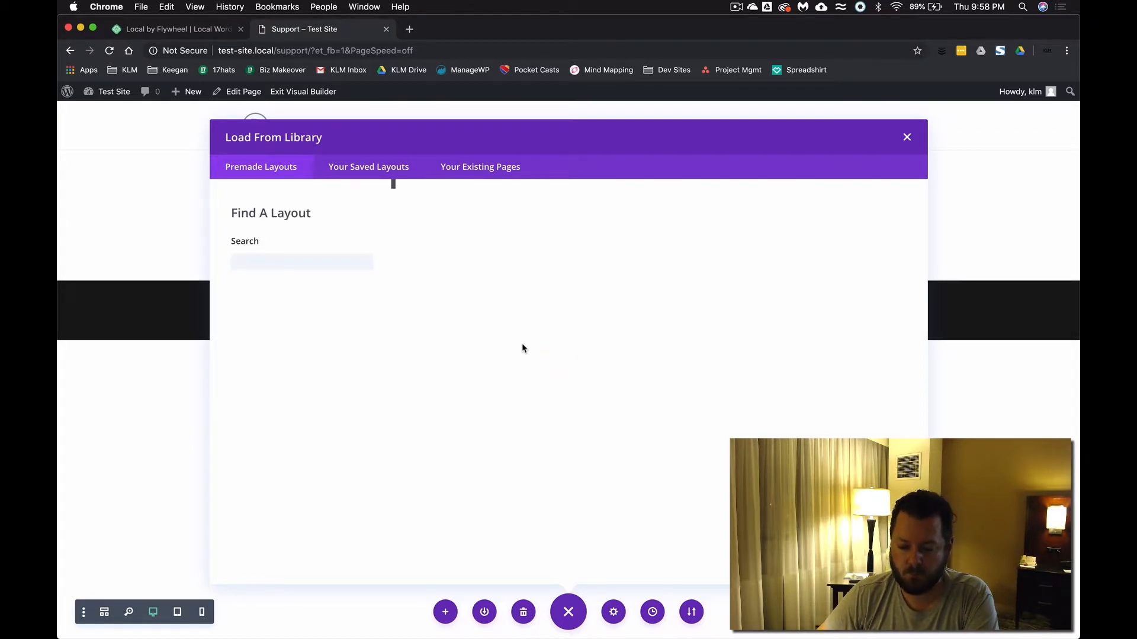
scroll(523, 348, "down", 10)
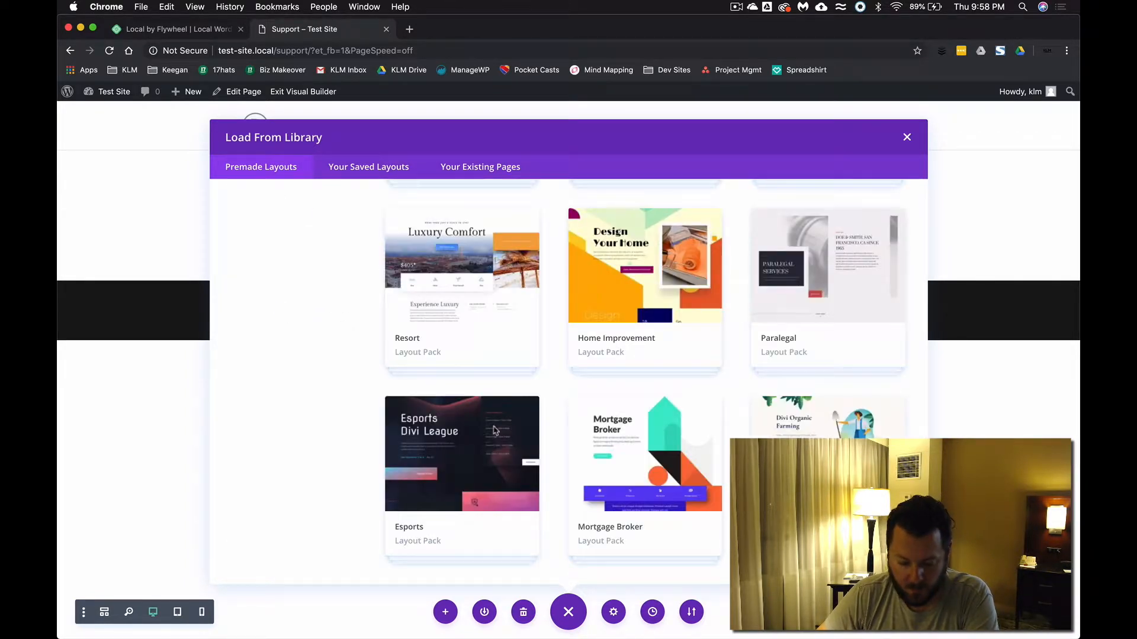
left_click(471, 474)
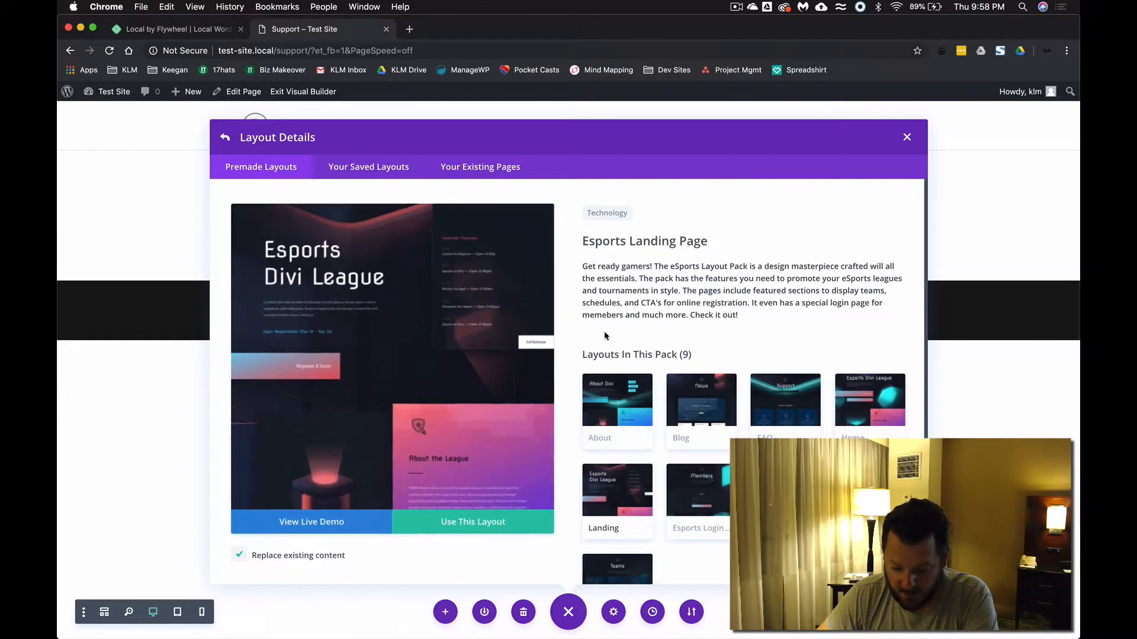
scroll(616, 461, "down", 2)
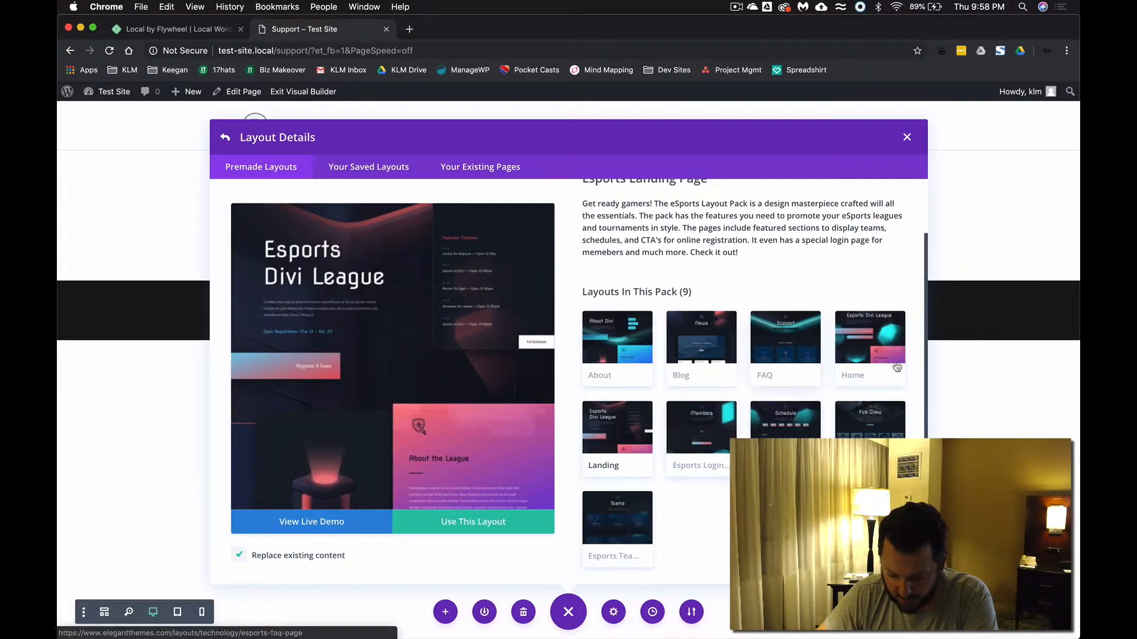
left_click(781, 335)
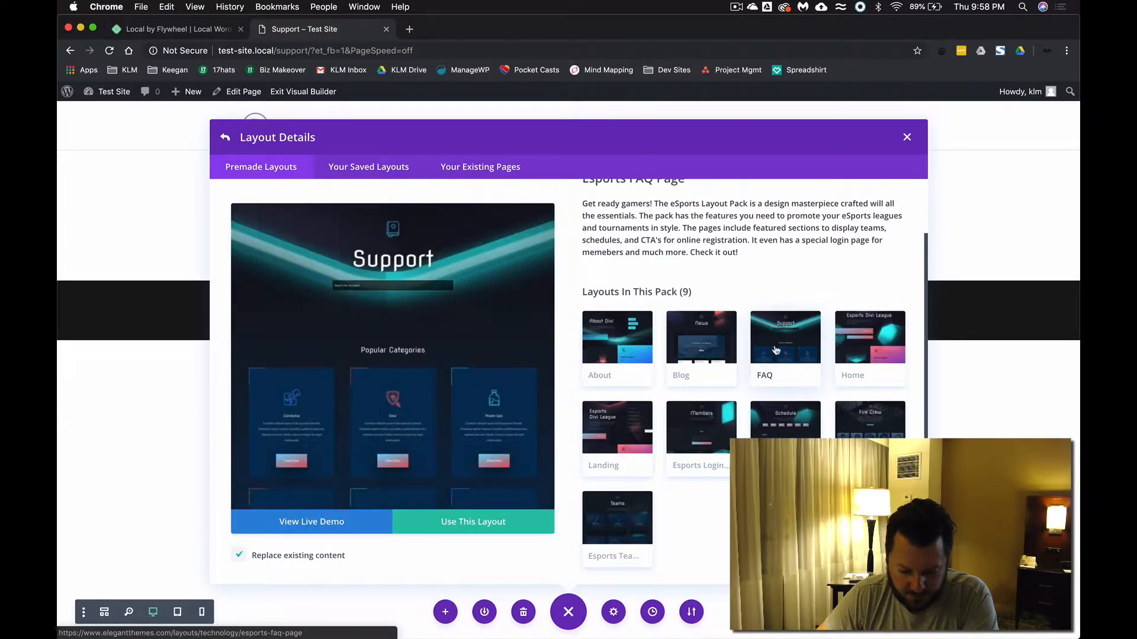
left_click(482, 525)
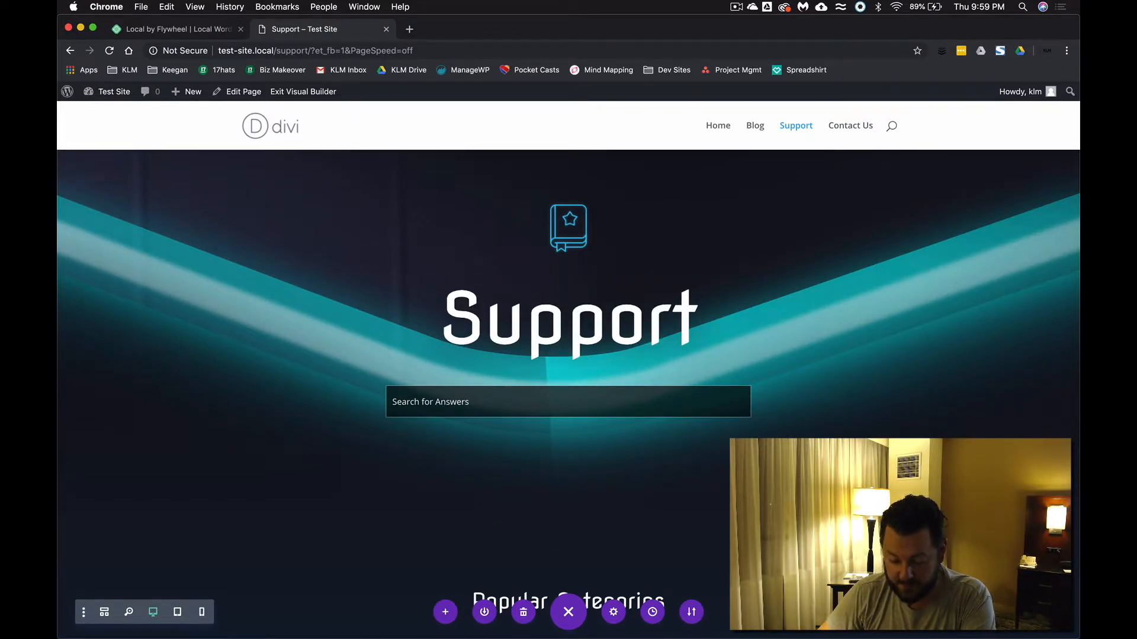
left_click(291, 90)
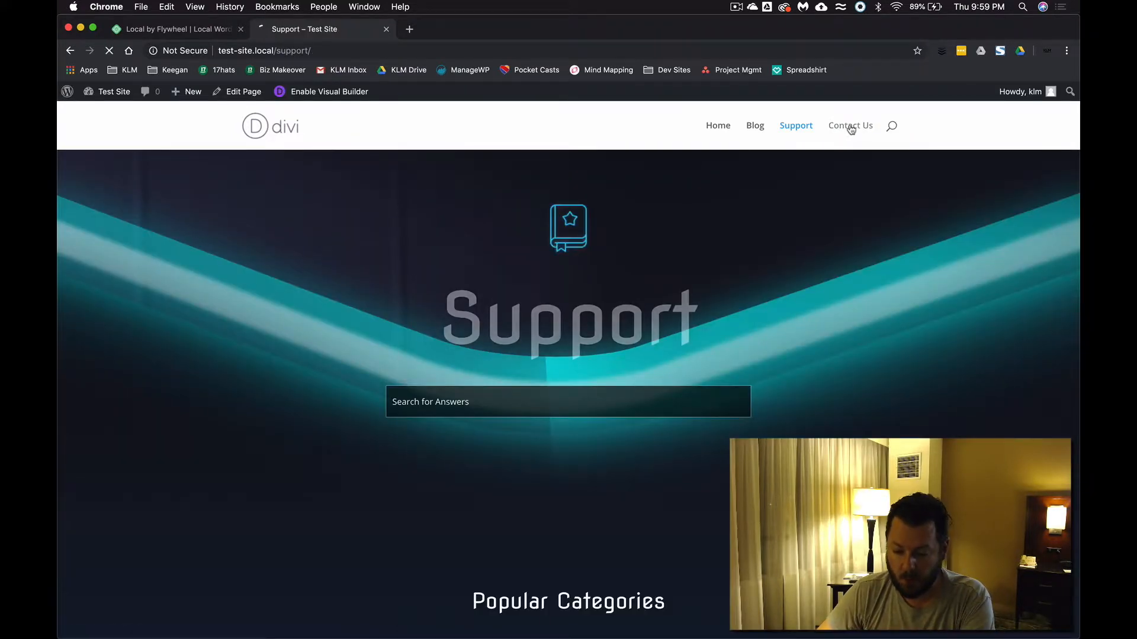
Step: Load the premade Esports Team layout into the Contact Us page with the Visual Builder and look over the page
left_click(851, 126)
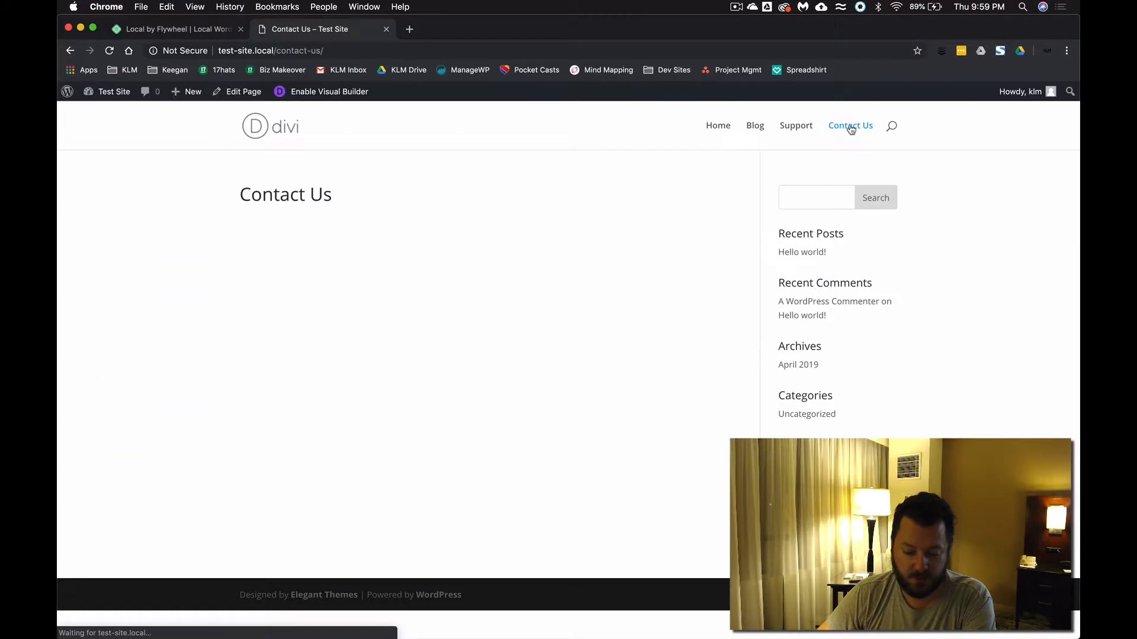
left_click(341, 94)
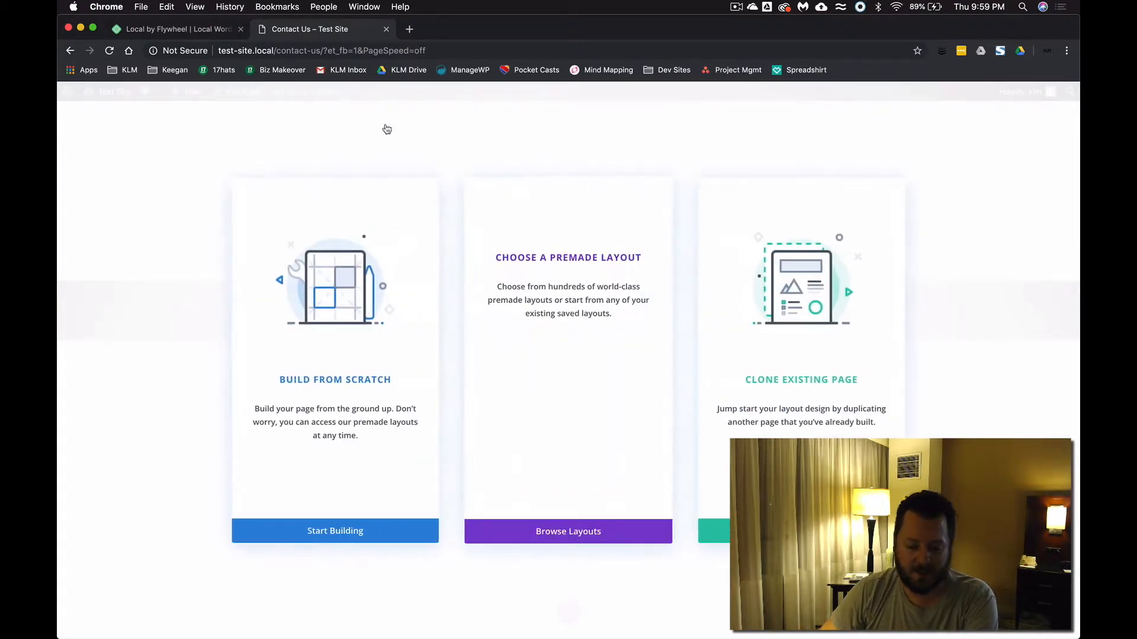
left_click(584, 302)
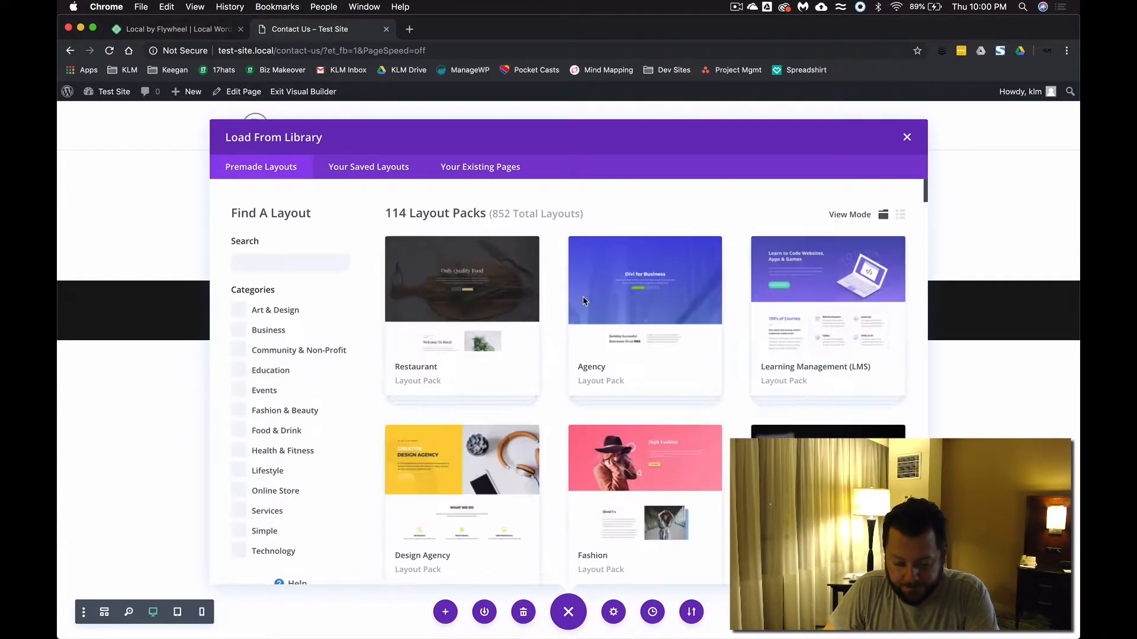
scroll(583, 301, "down", 10)
left_click(438, 413)
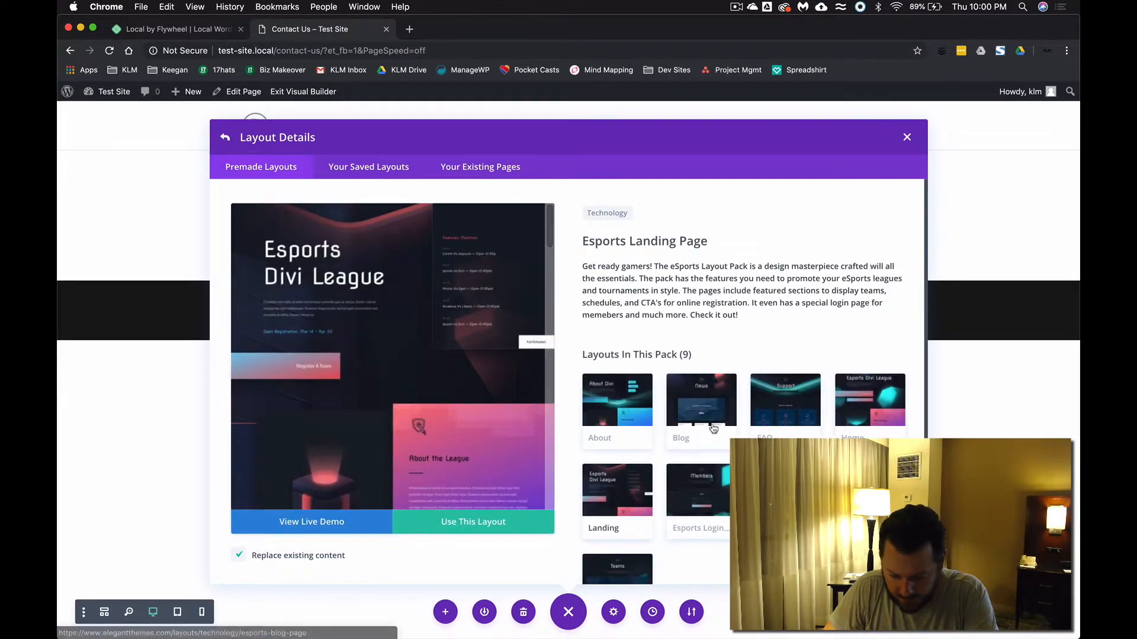
scroll(656, 484, "down", 2)
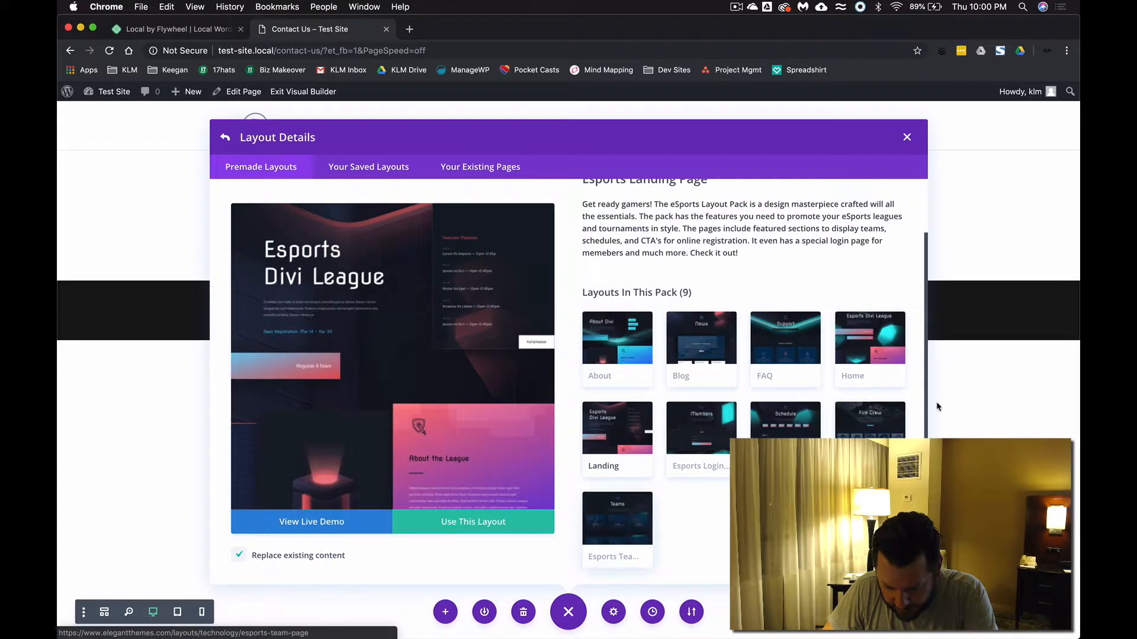
left_click(859, 427)
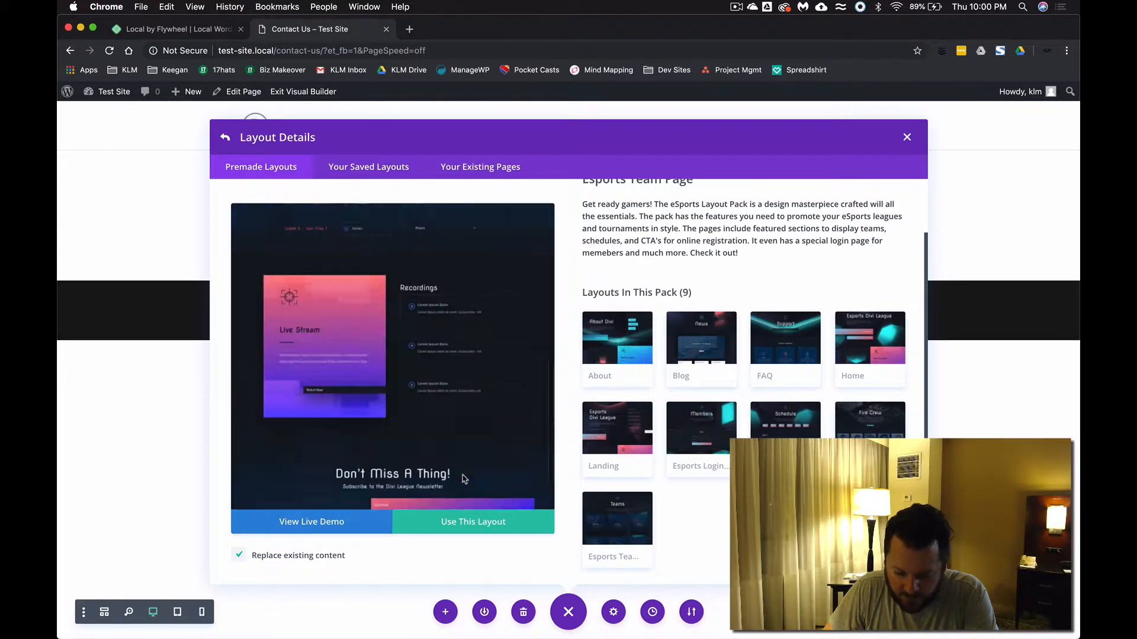
left_click(472, 525)
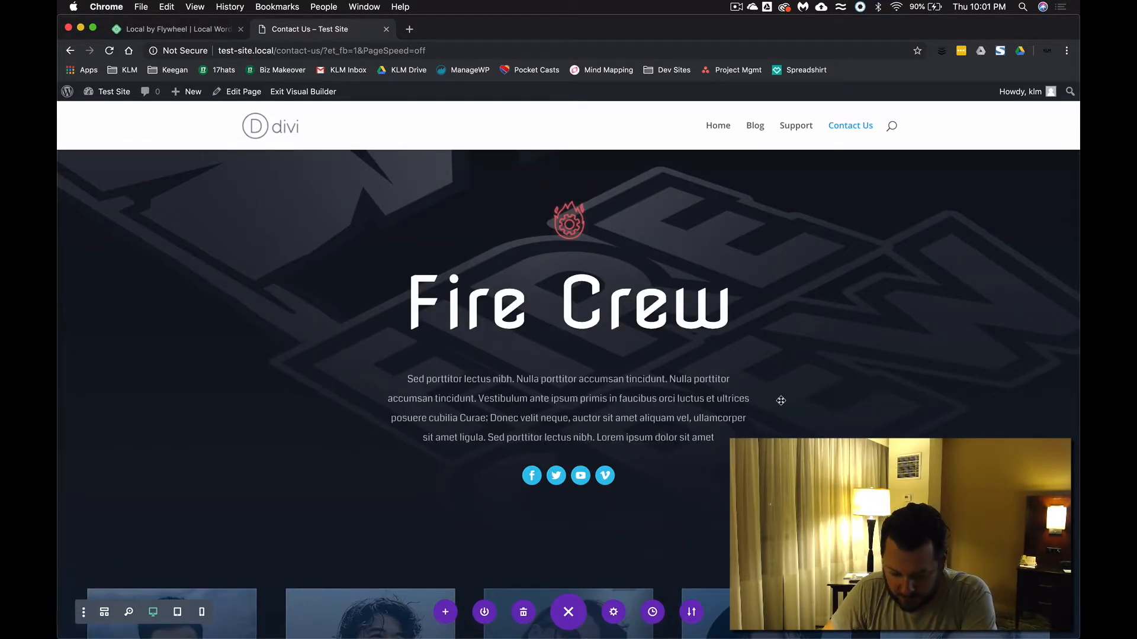
scroll(781, 401, "down", 15)
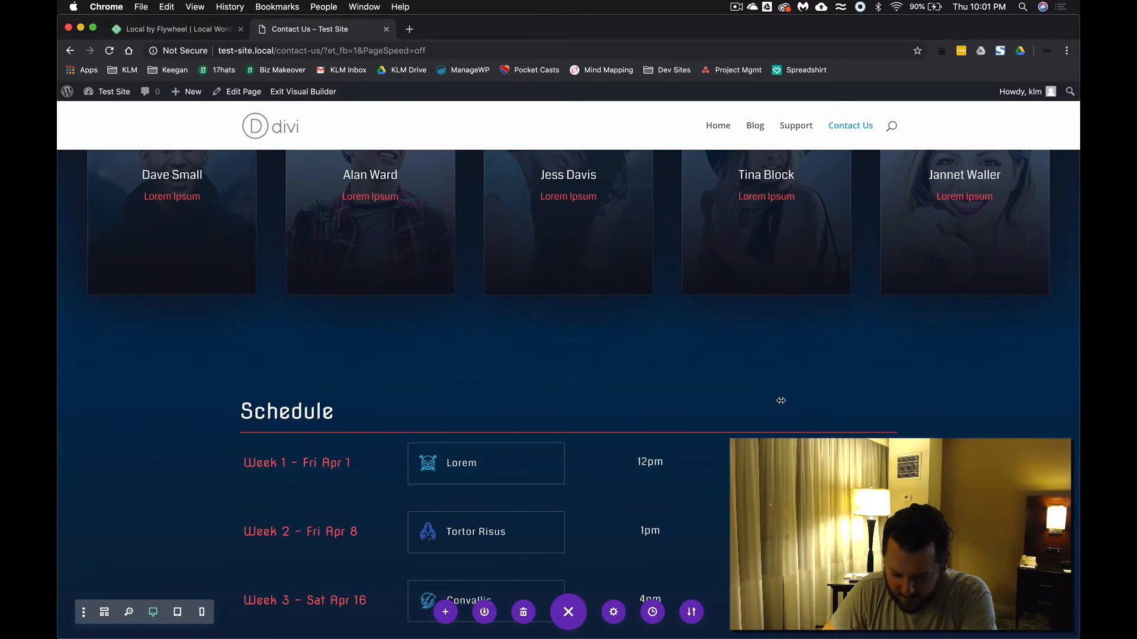
scroll(781, 401, "down", 1)
scroll(781, 401, "up", 20)
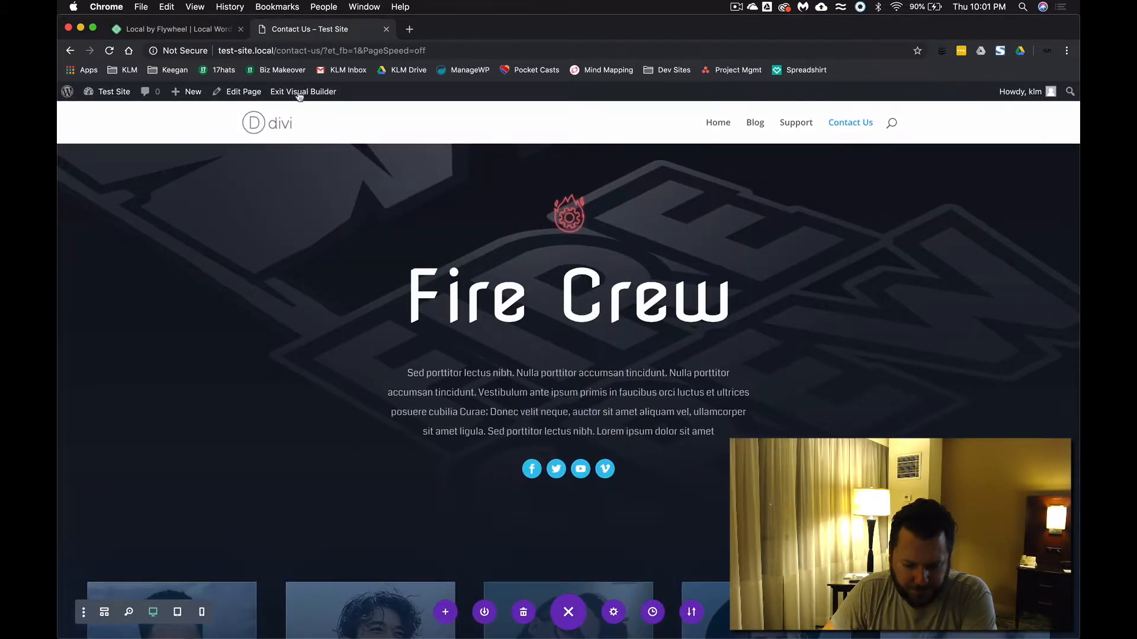
Step: Open the Contact Us page in the WordPress editor, retitle it "team" and update it
left_click(241, 96)
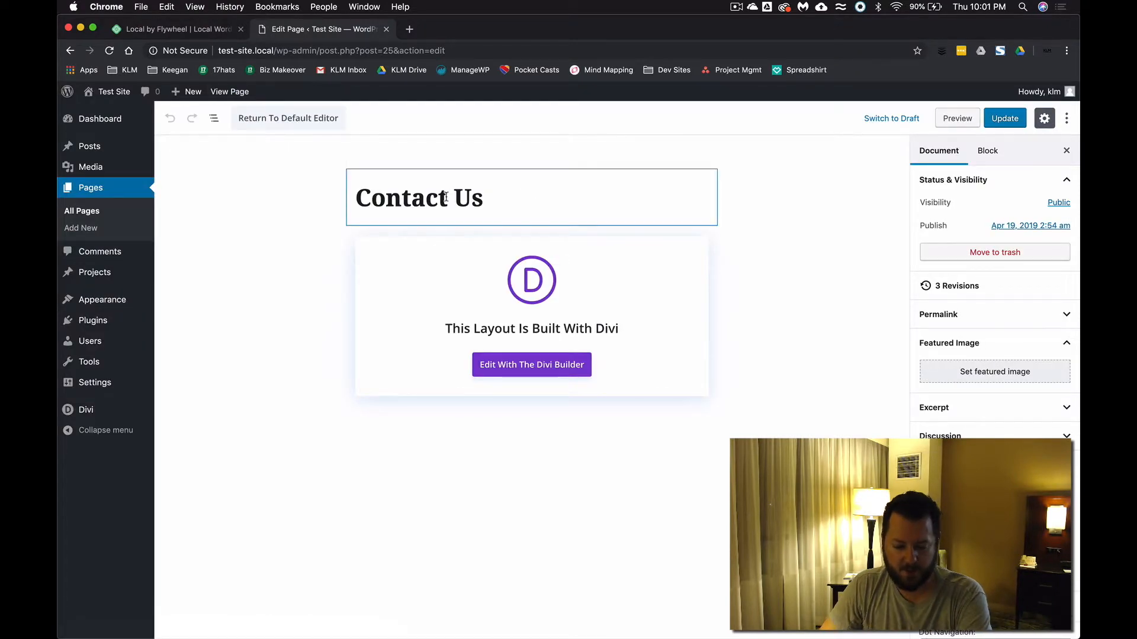
triple_click(445, 197)
type("team")
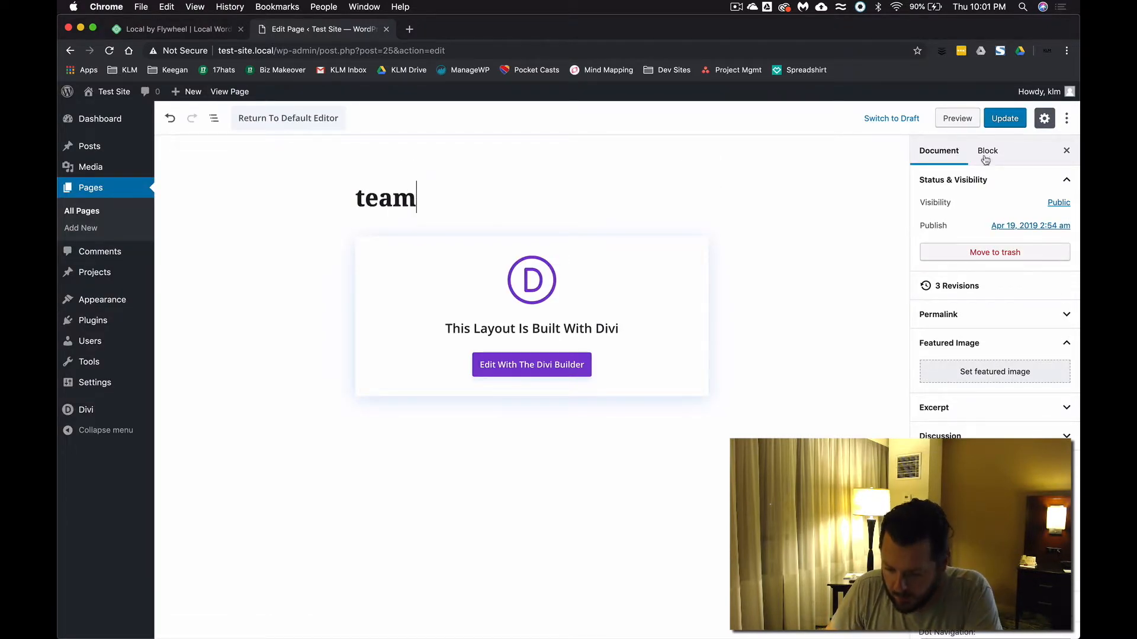
left_click(1001, 126)
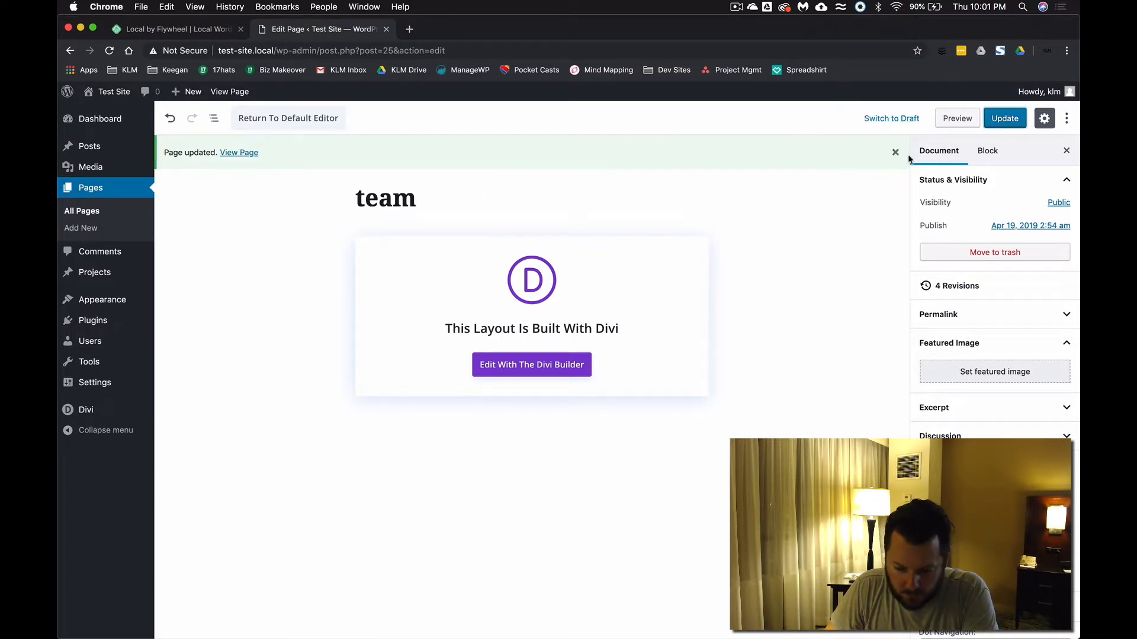
Step: Change the page's permalink URL slug to "team" and update the page
left_click(969, 314)
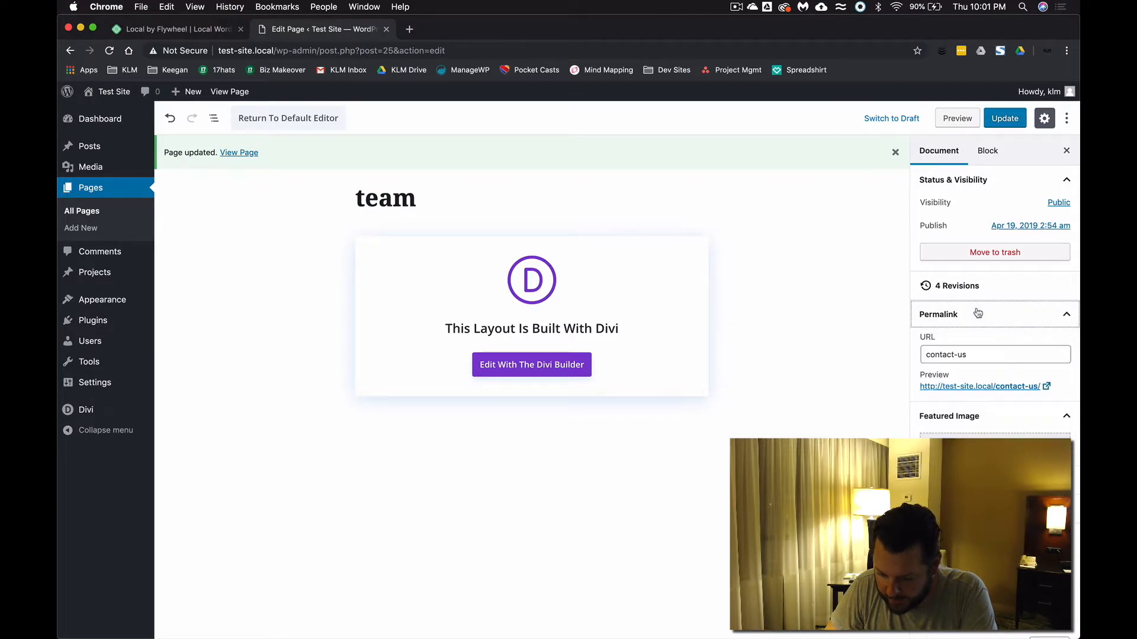
left_click(980, 353)
type("team")
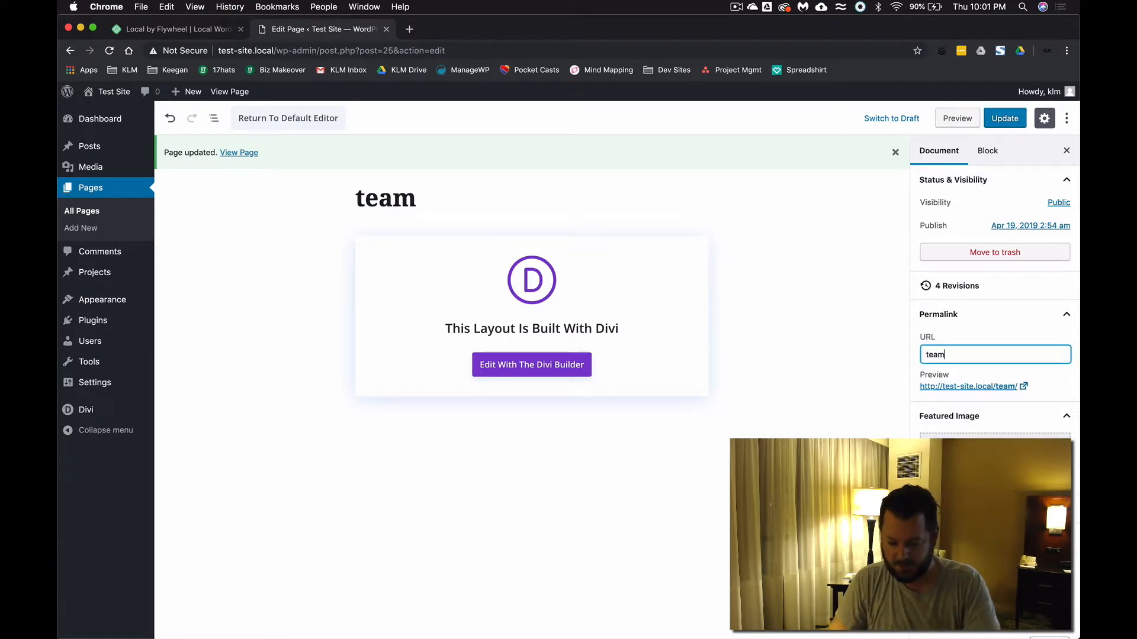
left_click(1018, 120)
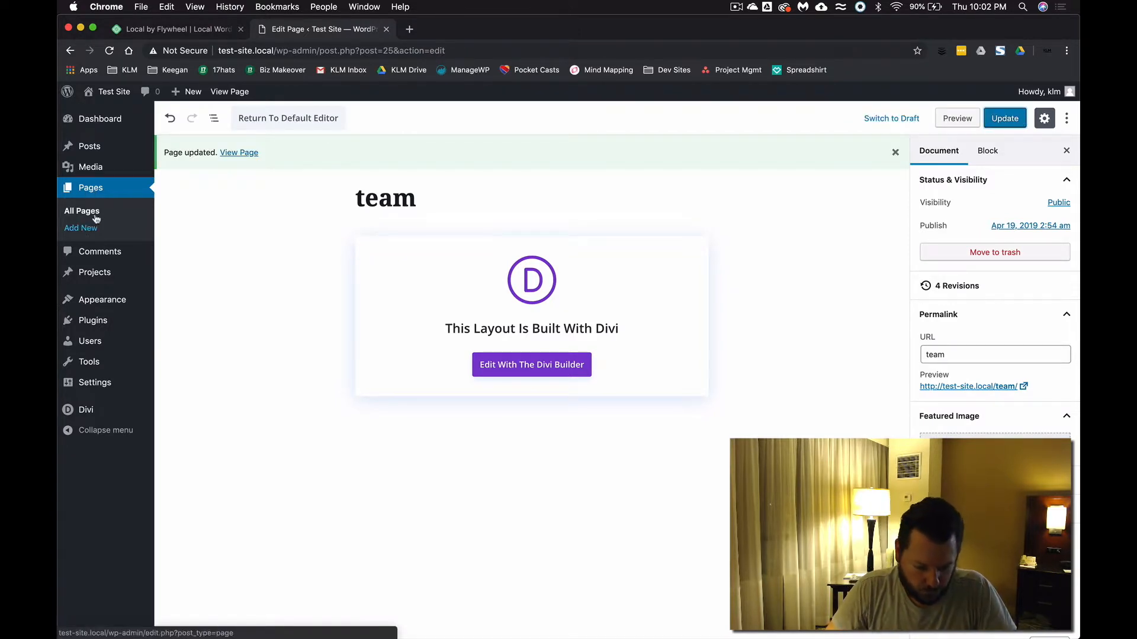
Step: Create a new page titled "contact us" and publish it
left_click(89, 230)
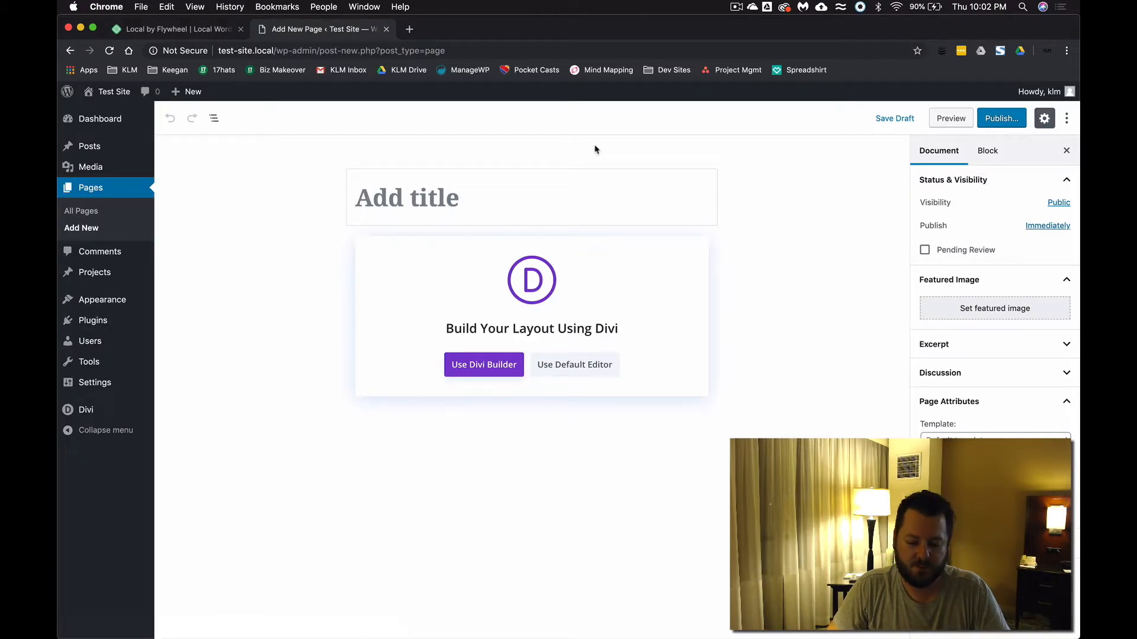
type("contact-us")
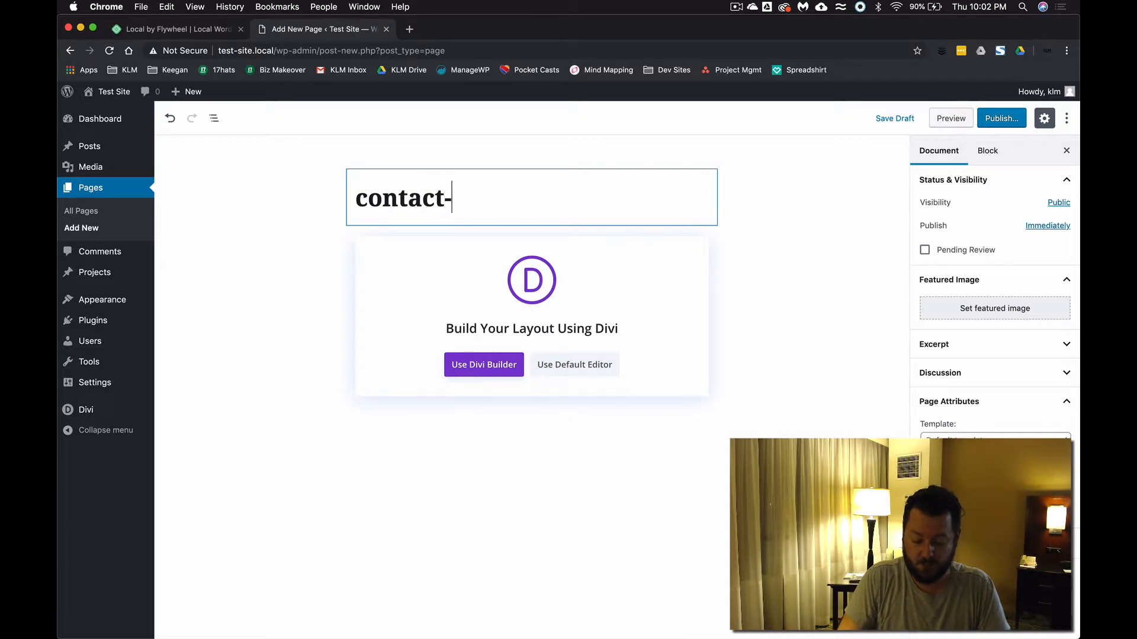
left_click(494, 201)
left_click(452, 200)
key("BackSpace")
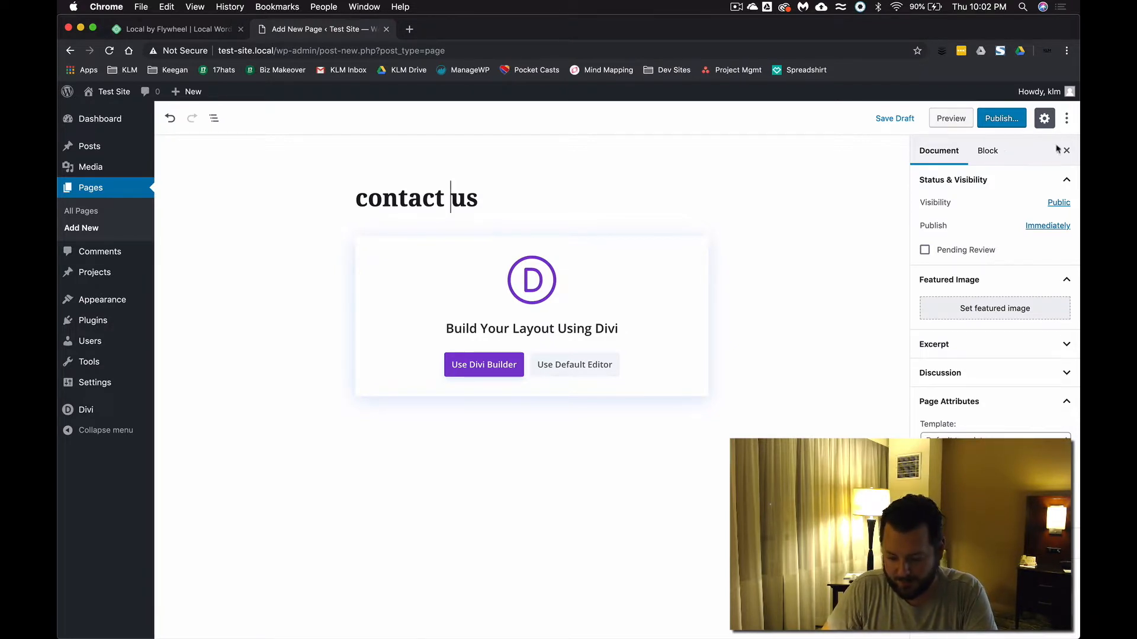
left_click(1020, 124)
left_click(1019, 123)
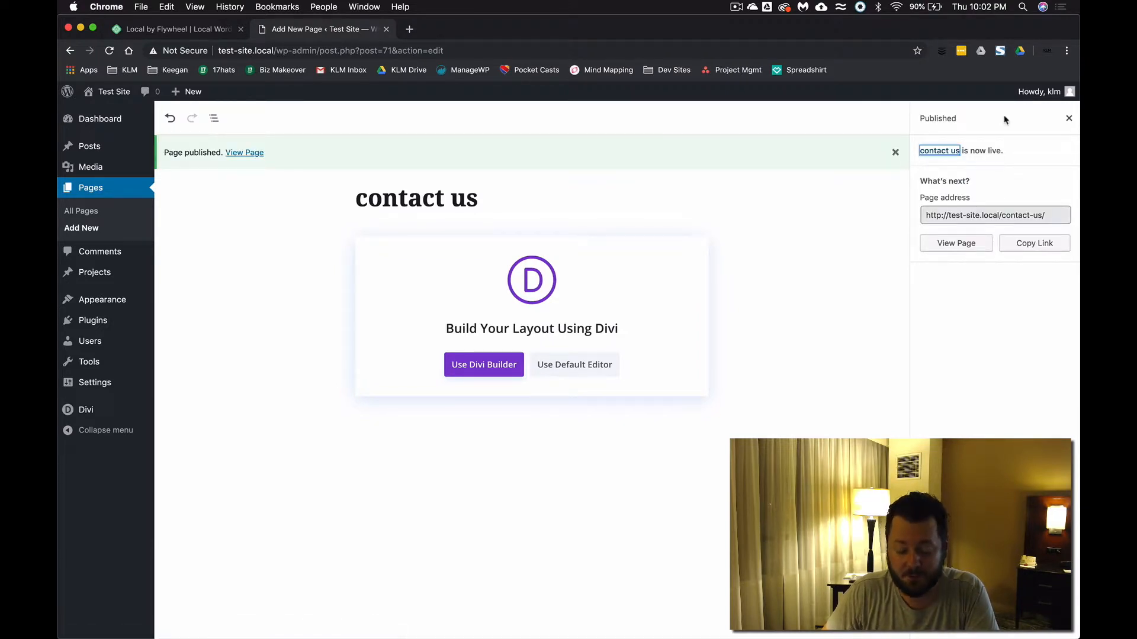
left_click(314, 334)
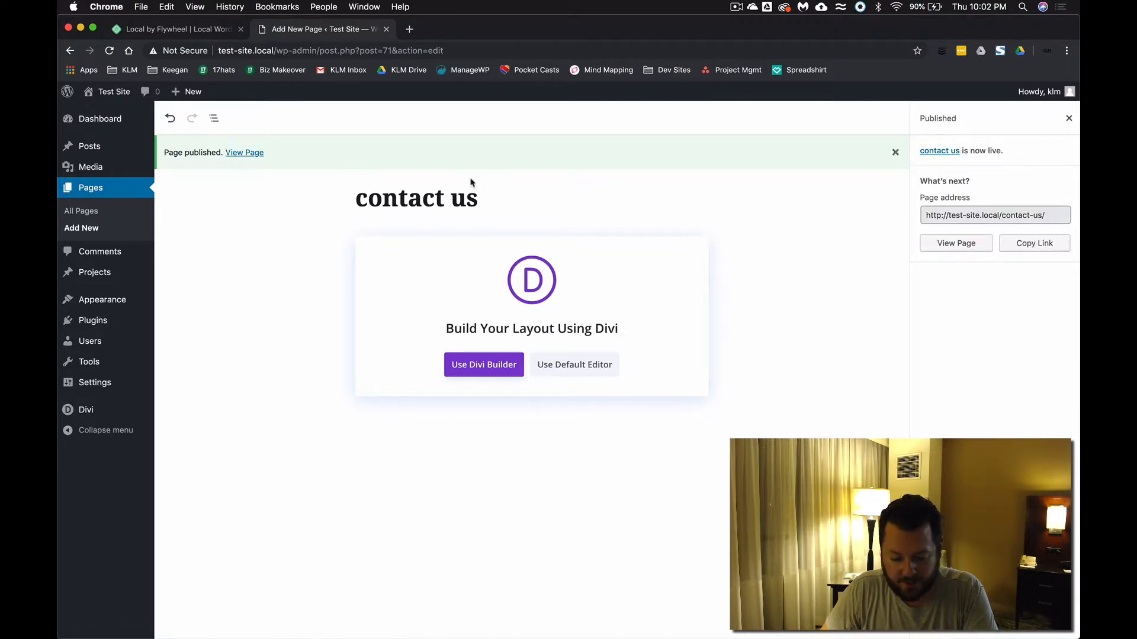
Step: Open the contact us page in the Divi Builder and open the Esports pack among the premade layouts
left_click(484, 367)
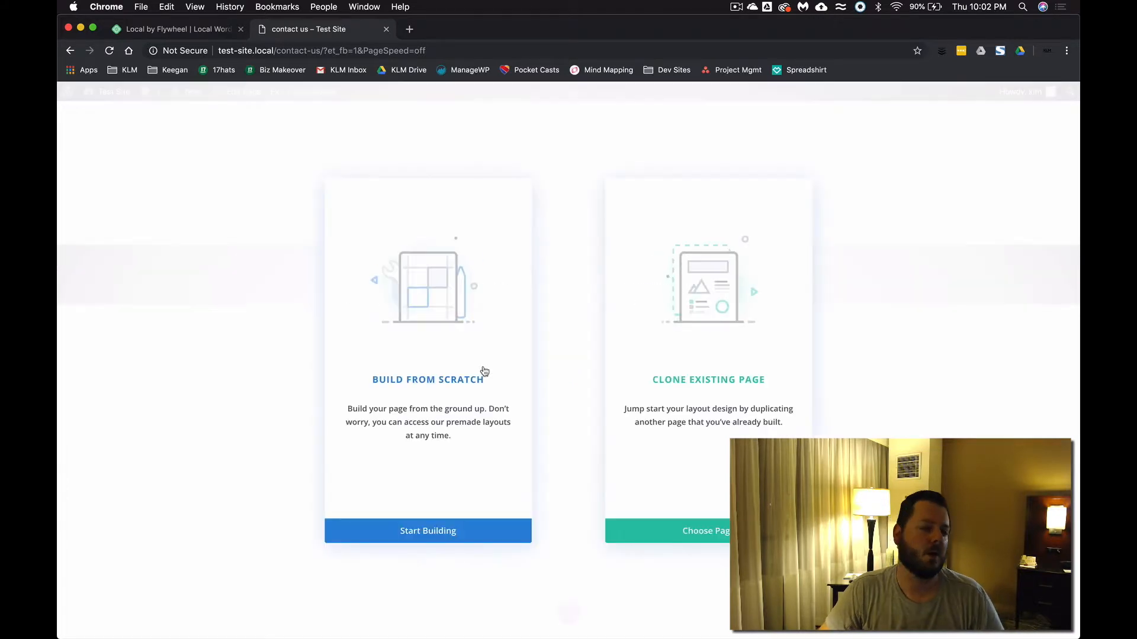
left_click(578, 306)
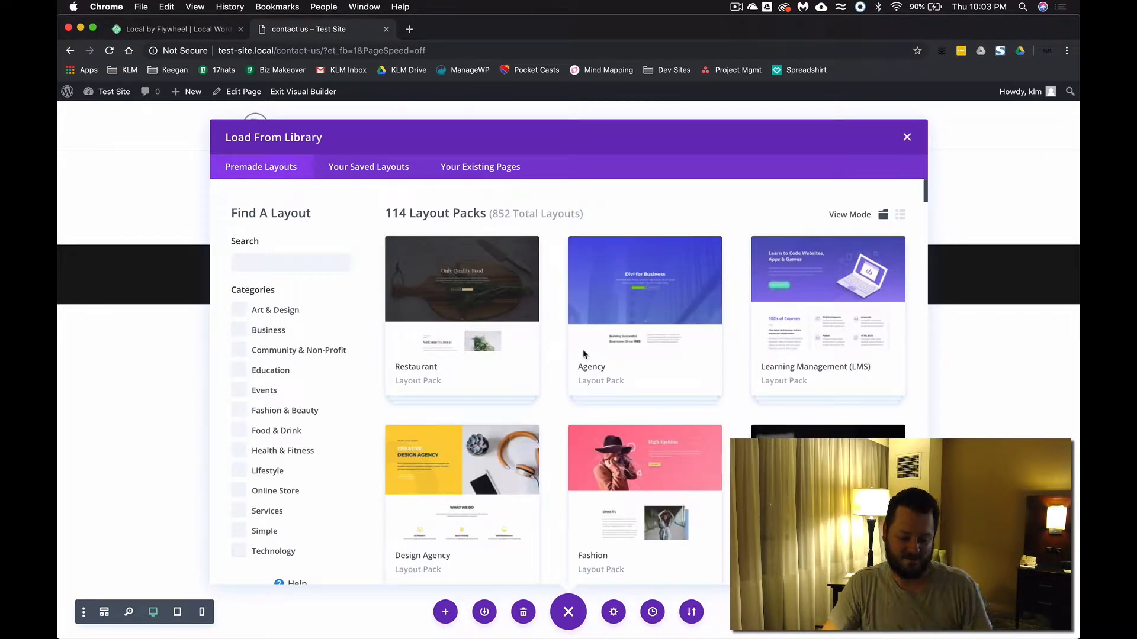
scroll(583, 354, "down", 10)
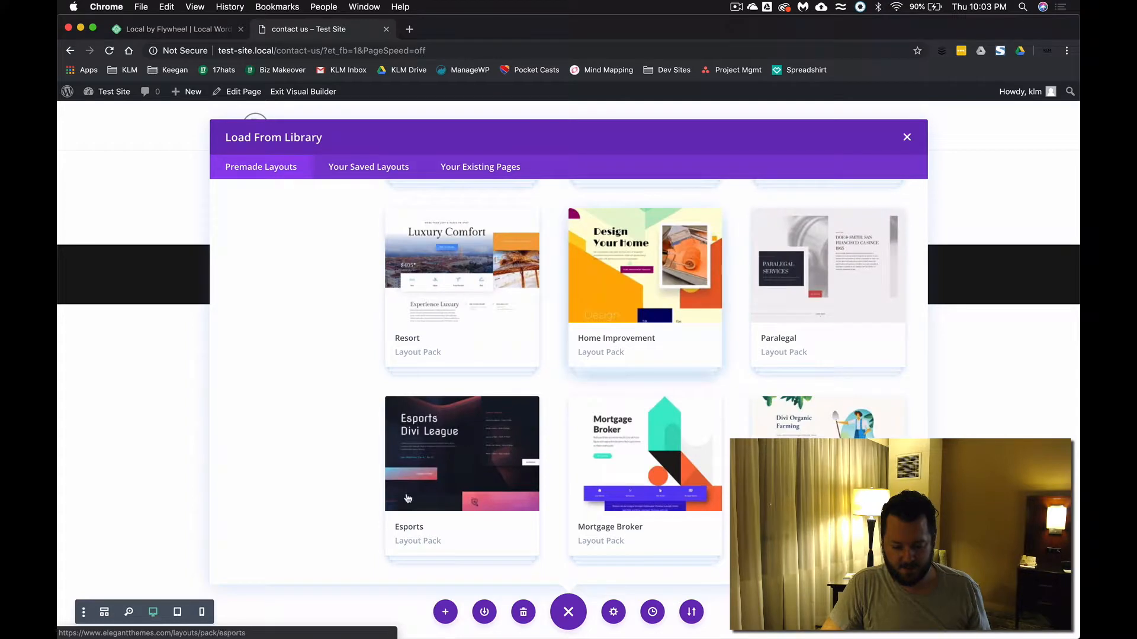
left_click(407, 498)
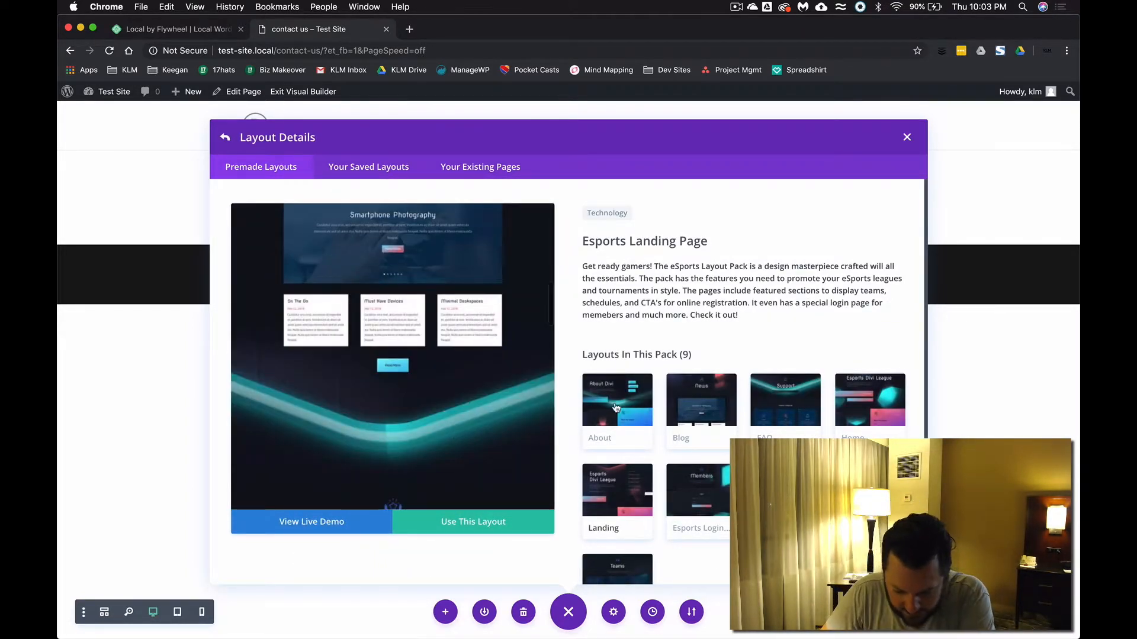
Step: Preview the About, Blog and FAQ layouts of the Esports pack to judge which one suits a contact page
left_click(616, 408)
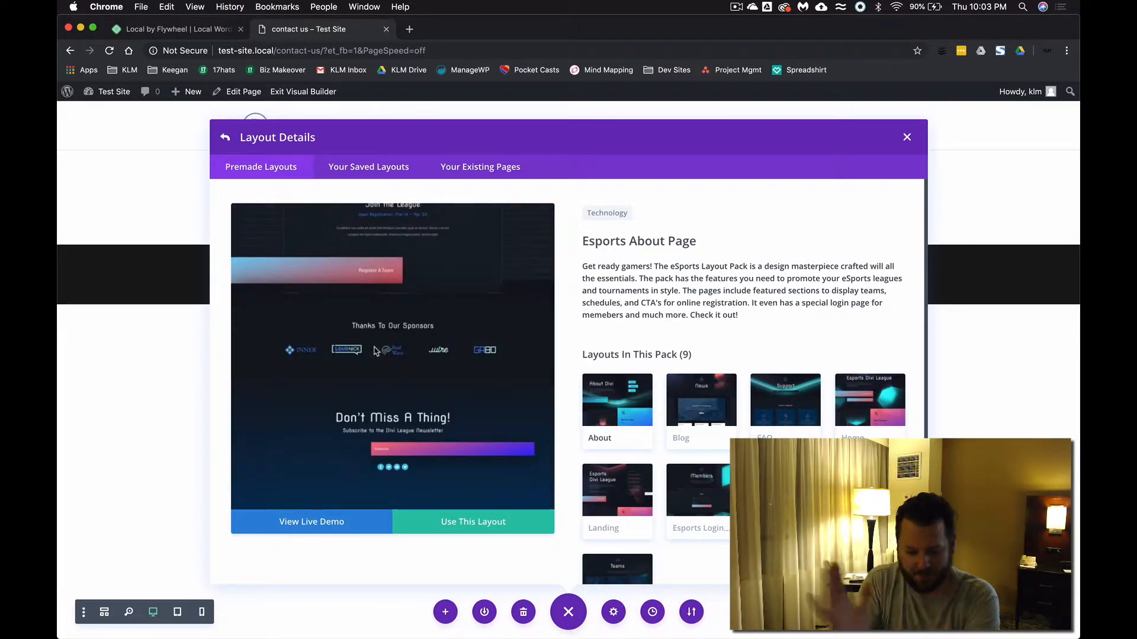
left_click(693, 407)
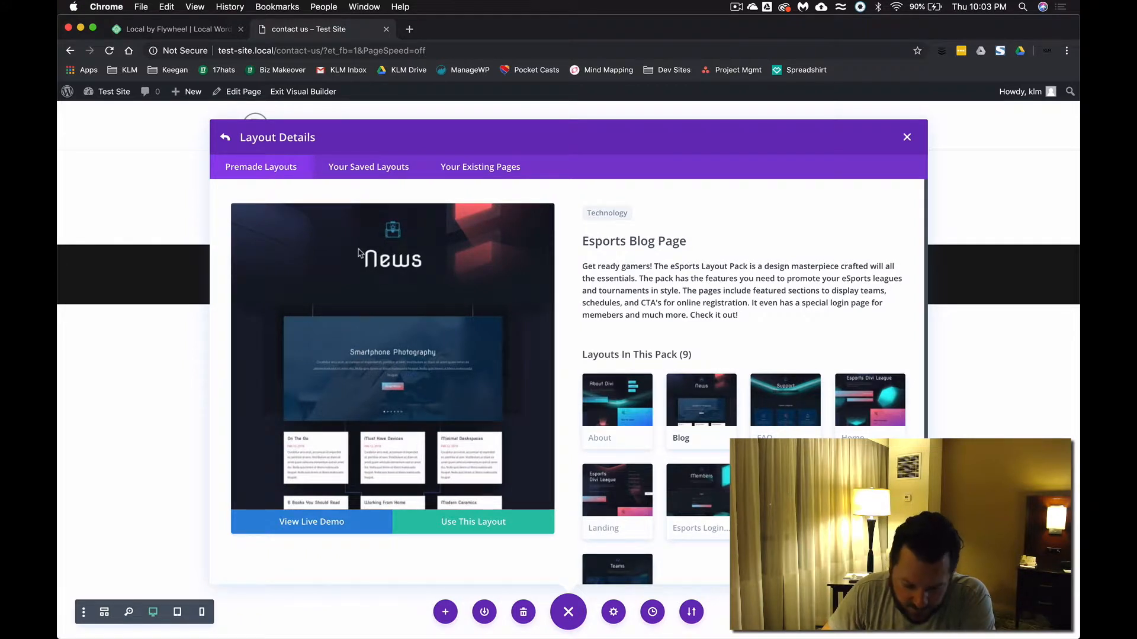
scroll(356, 318, "down", 5)
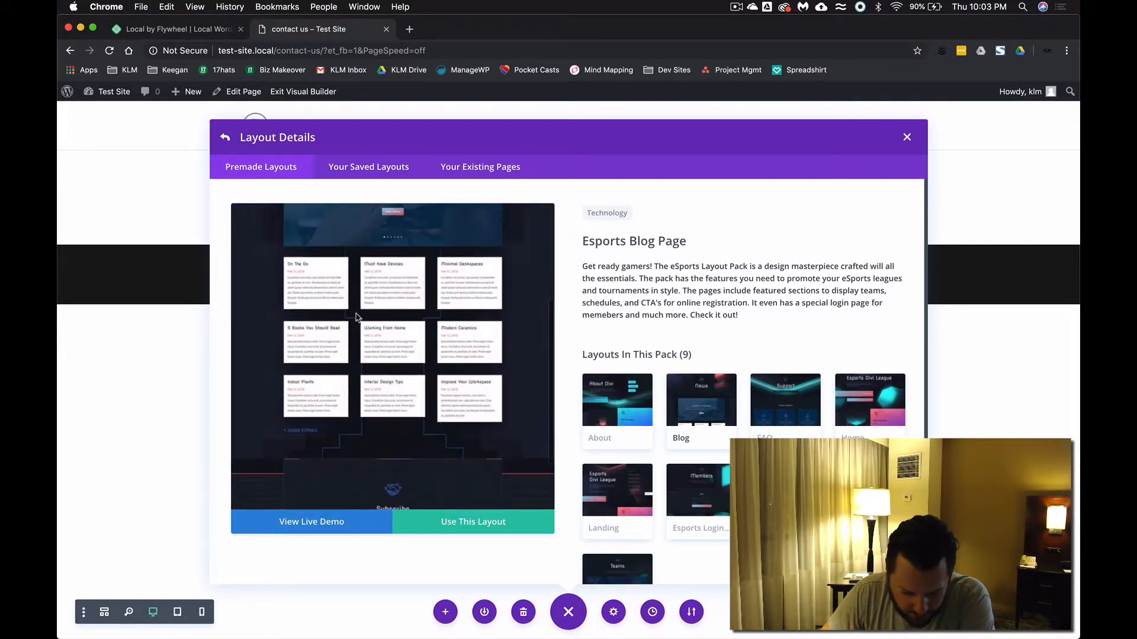
scroll(398, 279, "up", 3)
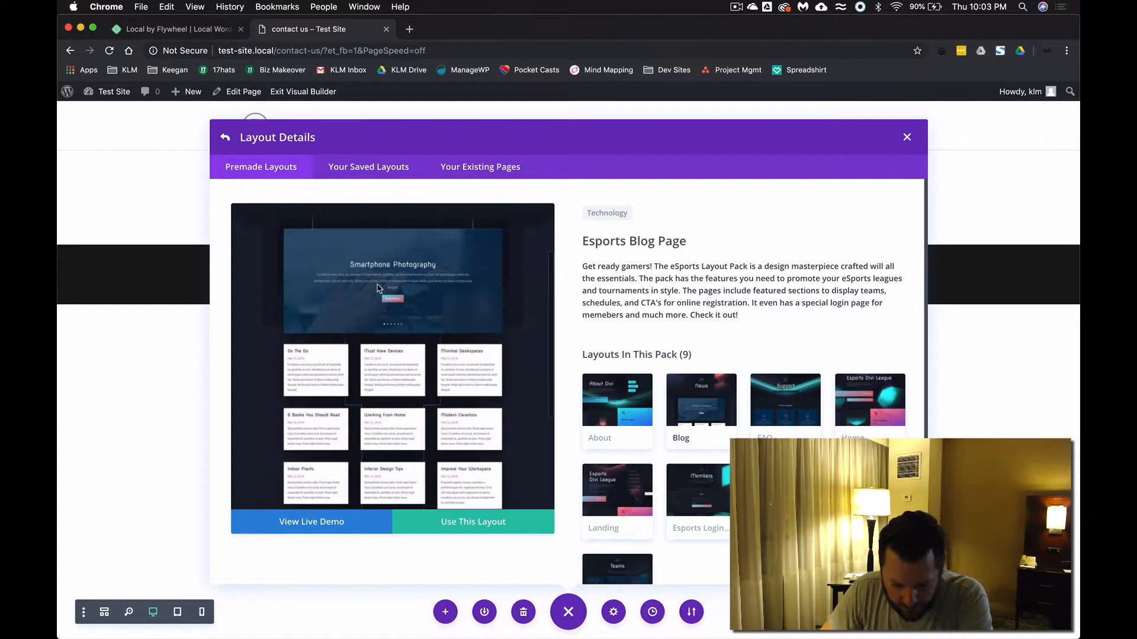
left_click(785, 408)
scroll(458, 411, "up", 3)
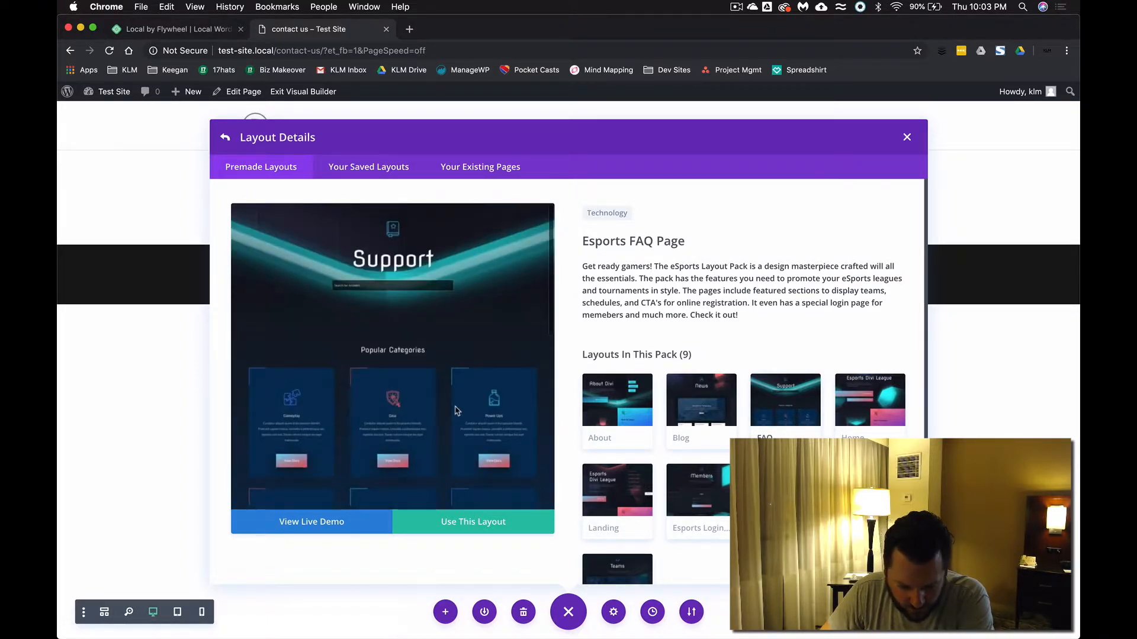
scroll(457, 410, "down", 10)
scroll(457, 410, "up", 8)
scroll(457, 411, "up", 3)
Step: Load the Esports Login layout into the page and change its "Members" heading to "Contact Us"
left_click(706, 511)
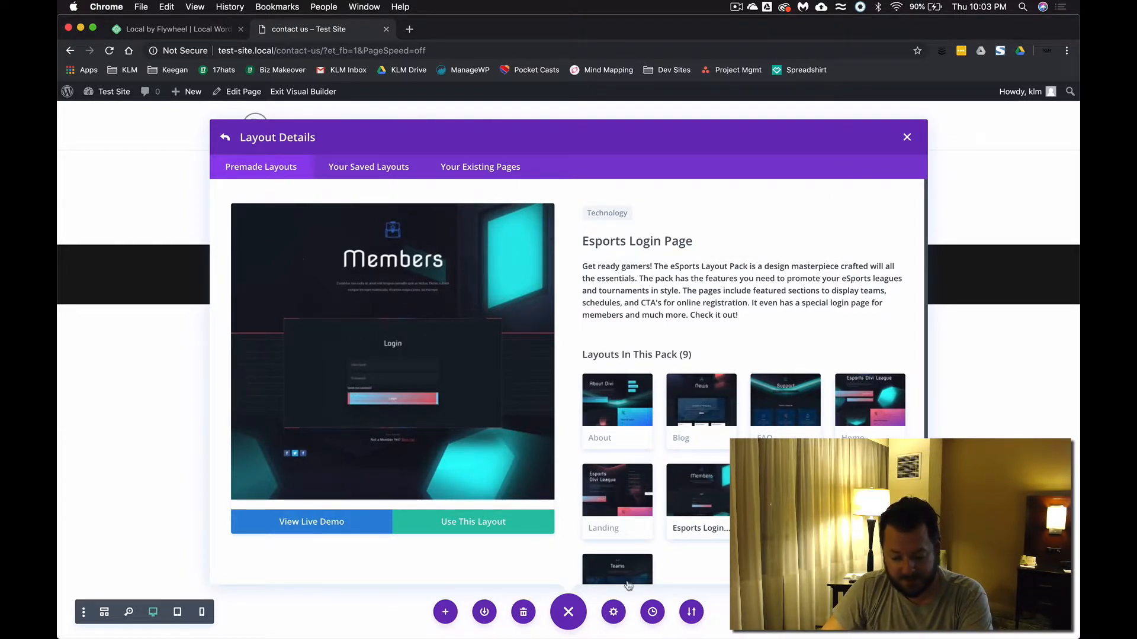
left_click(493, 527)
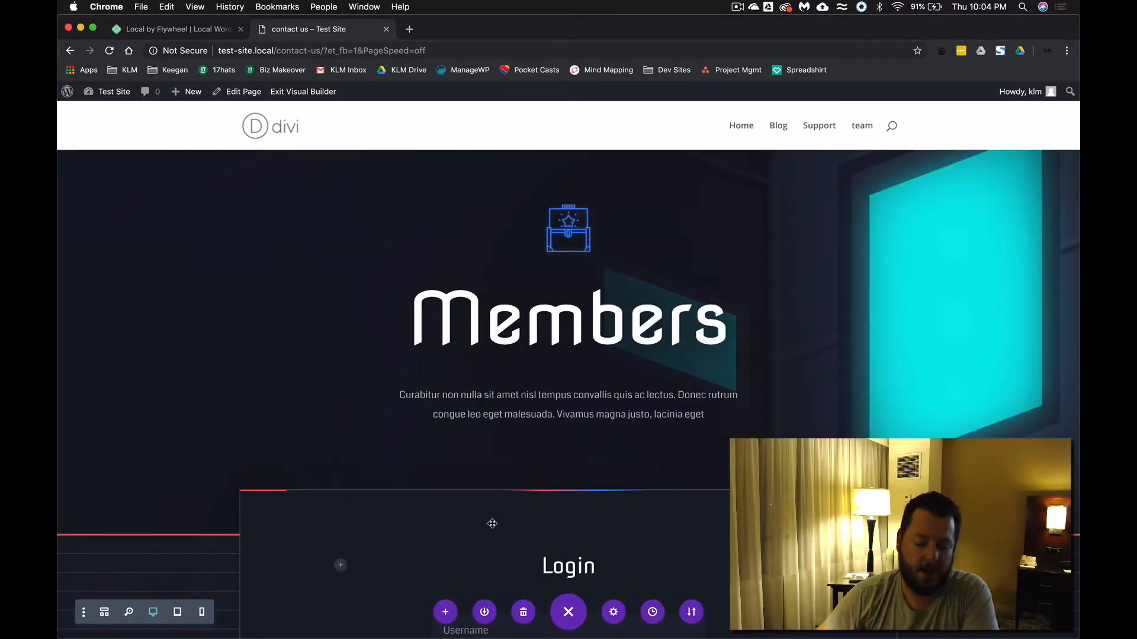
double_click(501, 332)
type("Contact Us")
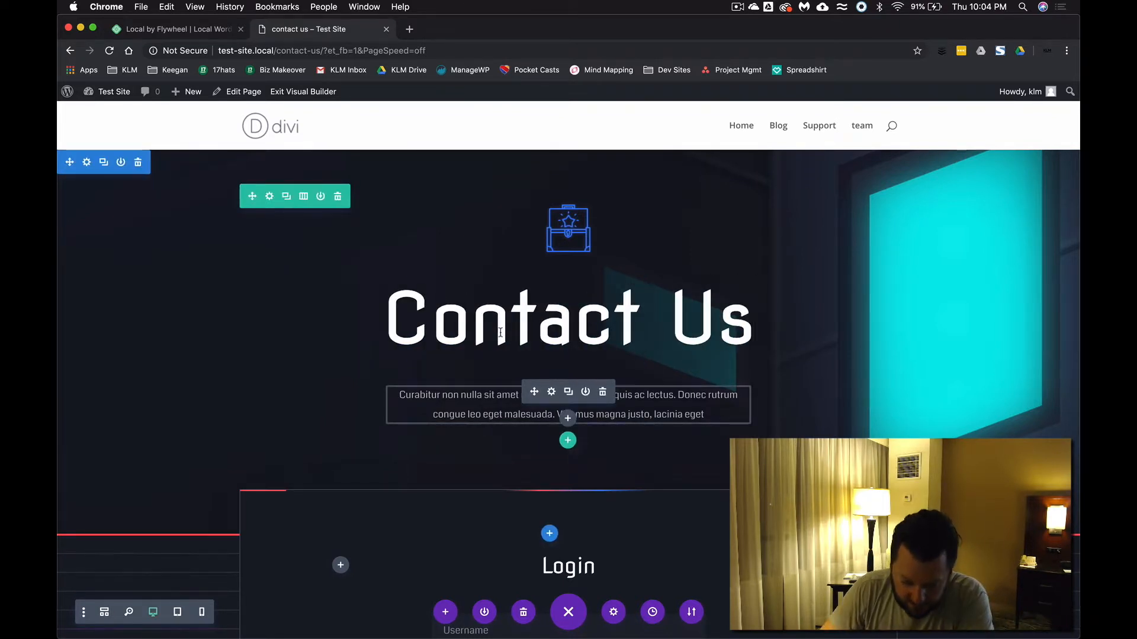
Step: Insert a Contact Form module directly below the Login module and save its default settings
scroll(500, 332, "down", 5)
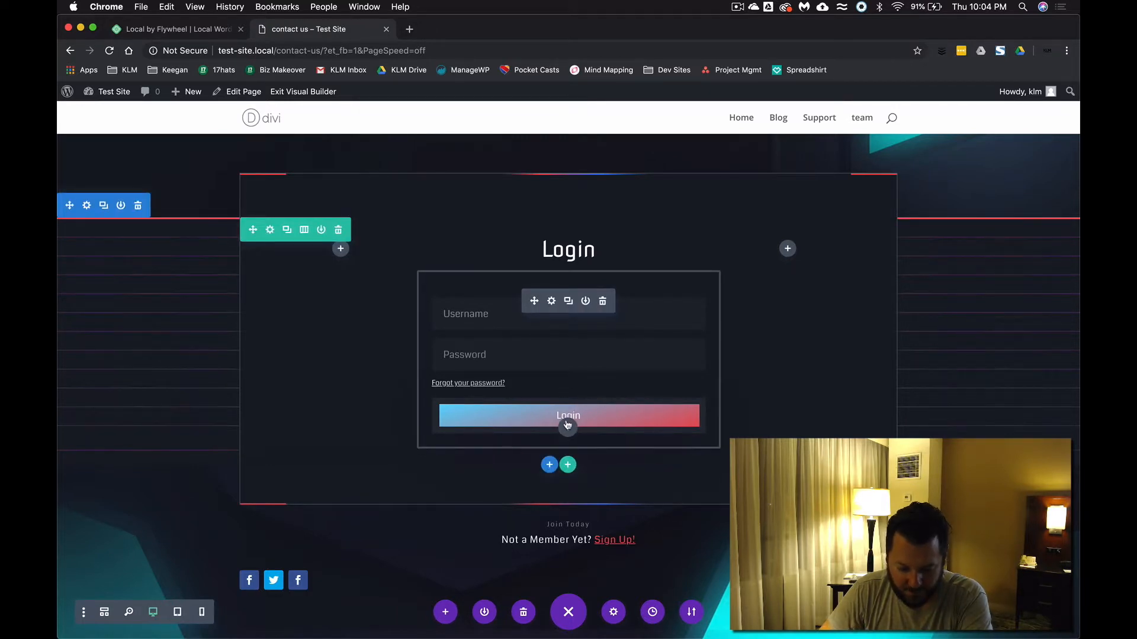
left_click(567, 428)
type("contact")
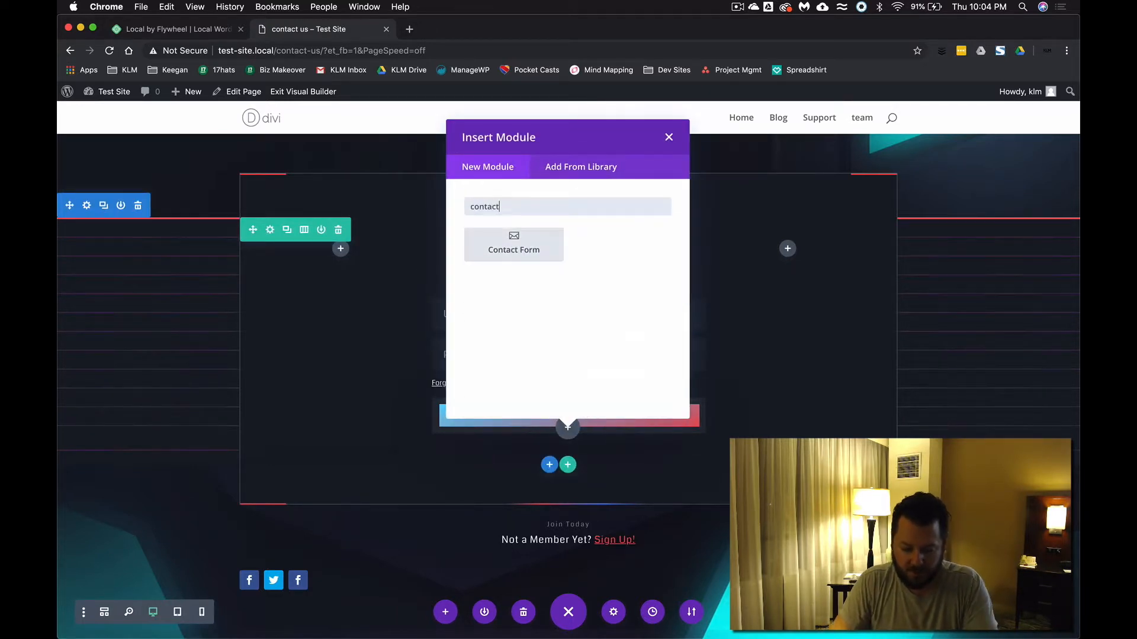
left_click(550, 305)
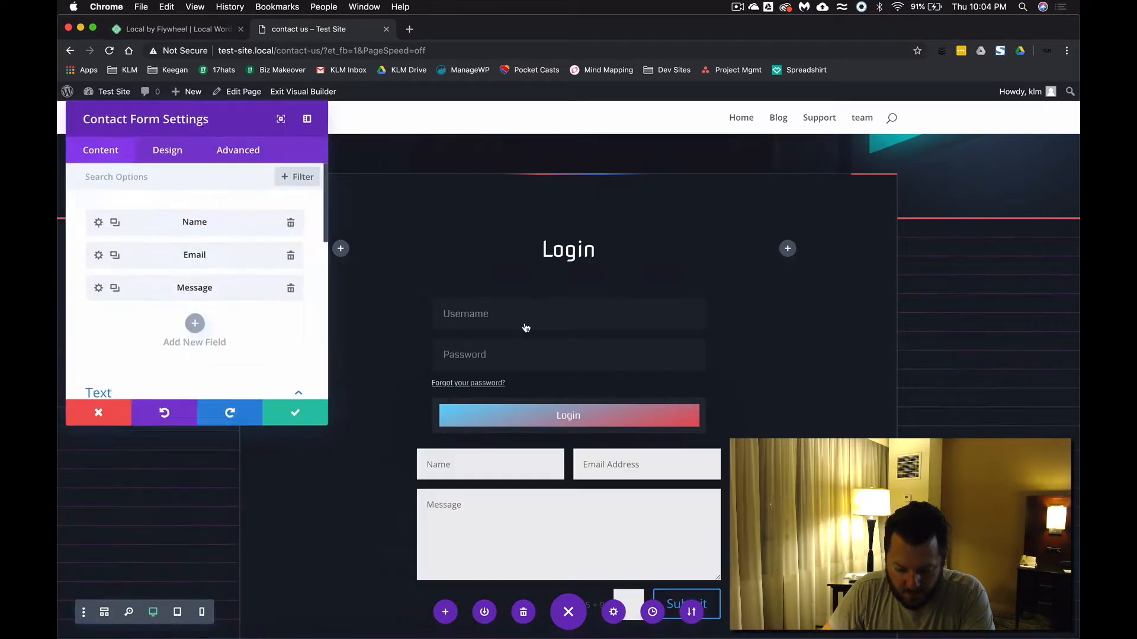
left_click(296, 403)
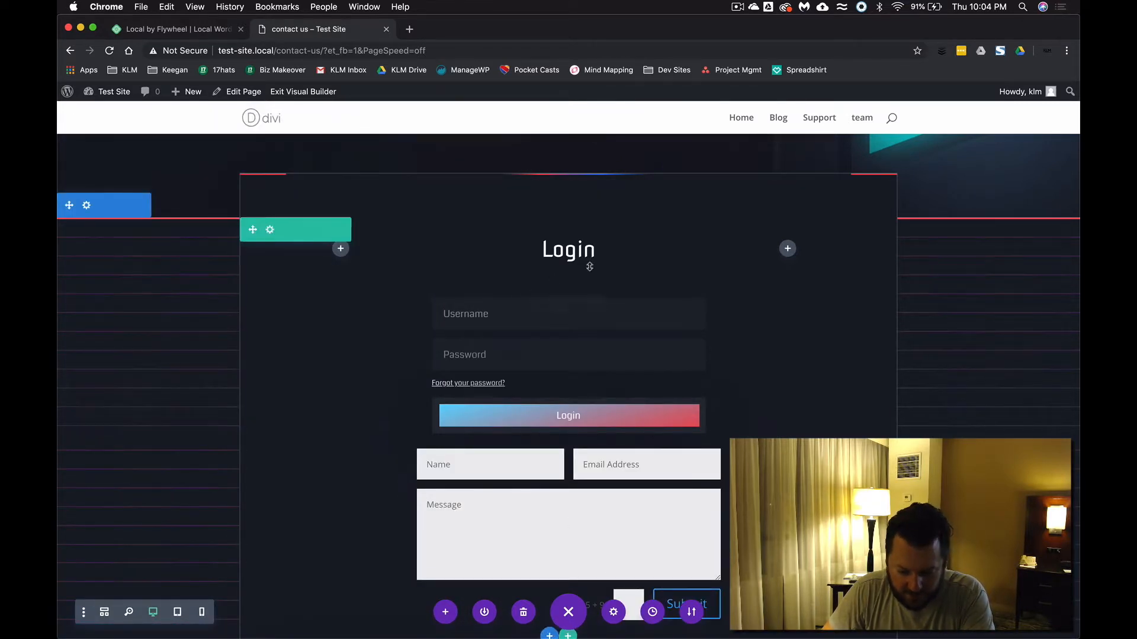
Step: Examine the Login module's content and design settings, including its field and text styles
left_click(552, 302)
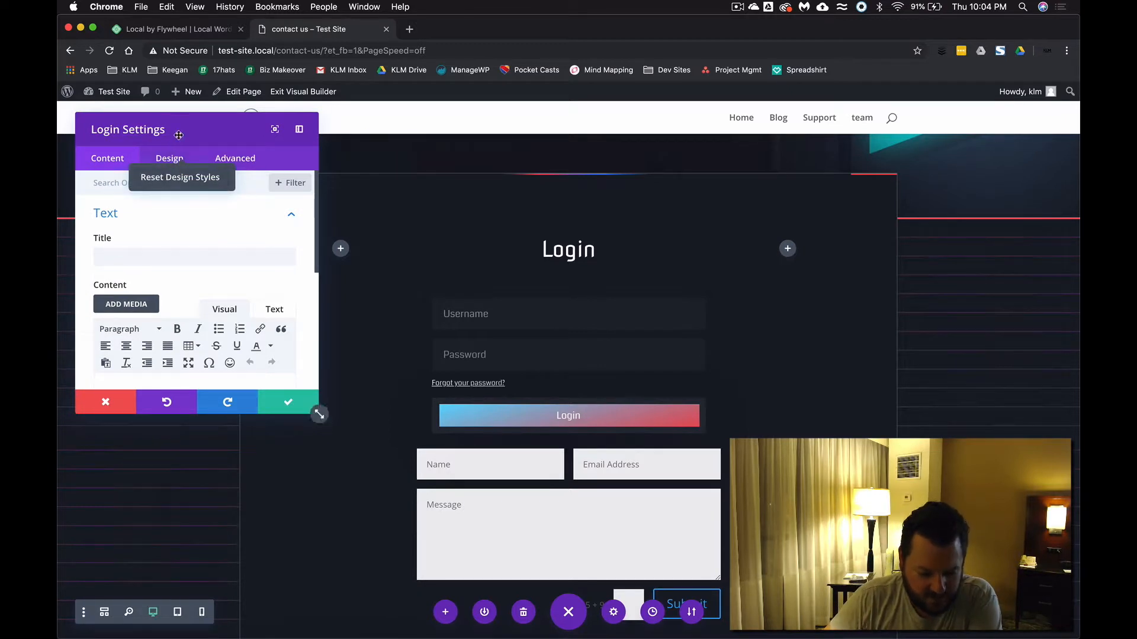
left_click(158, 218)
scroll(157, 250, "down", 2)
scroll(157, 250, "up", 2)
left_click(169, 218)
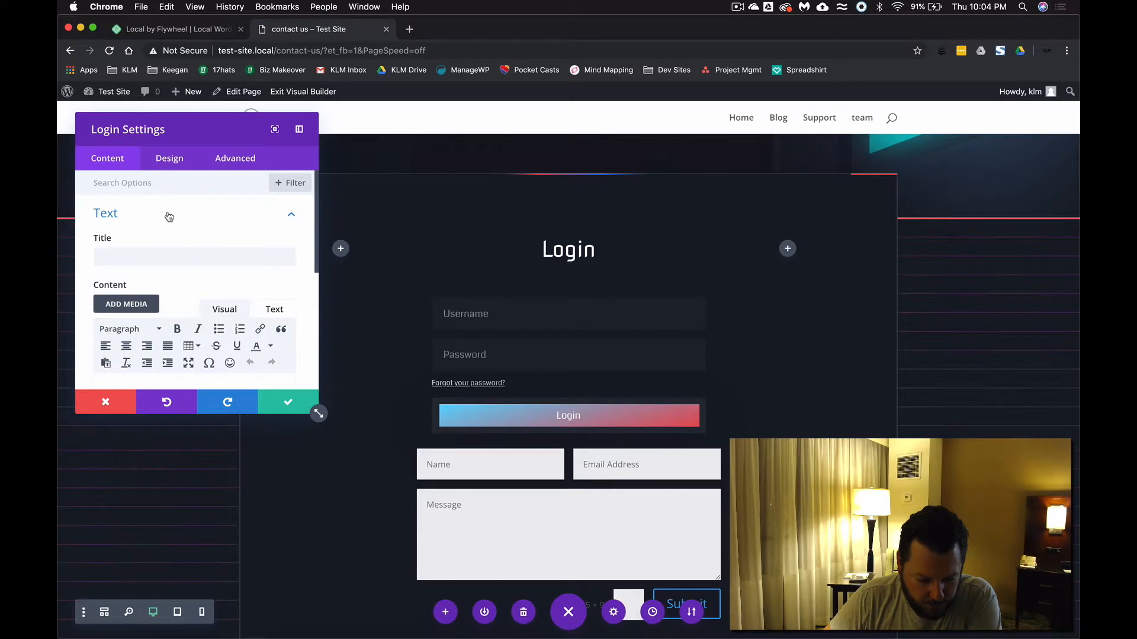
scroll(169, 219, "down", 3)
scroll(165, 220, "up", 3)
left_click(165, 156)
mouse_move(170, 167)
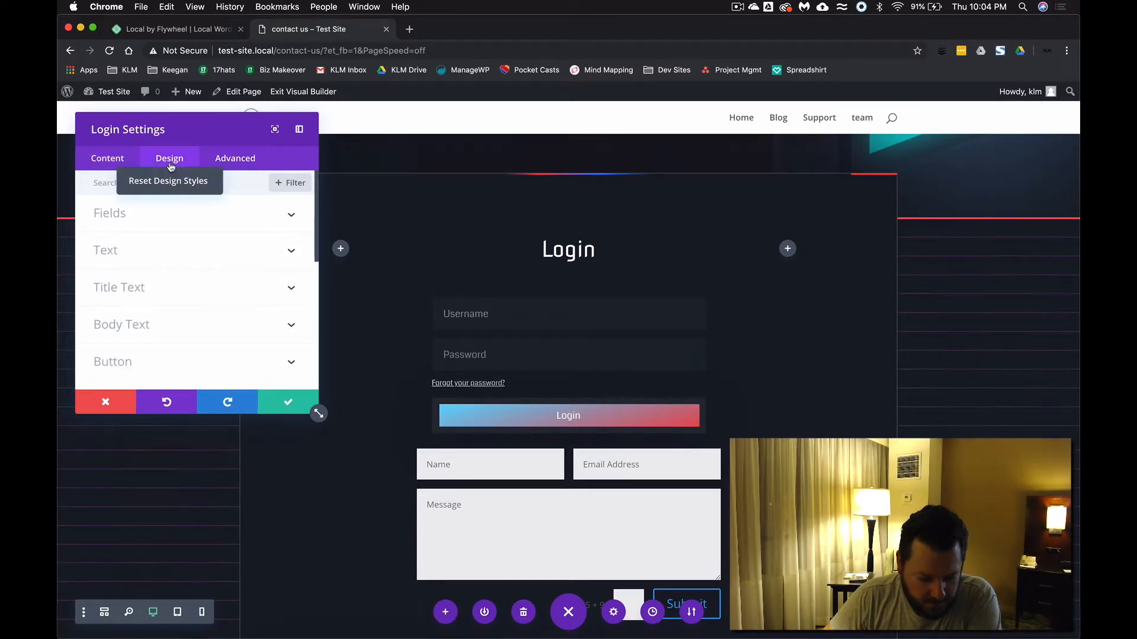
left_click(227, 266)
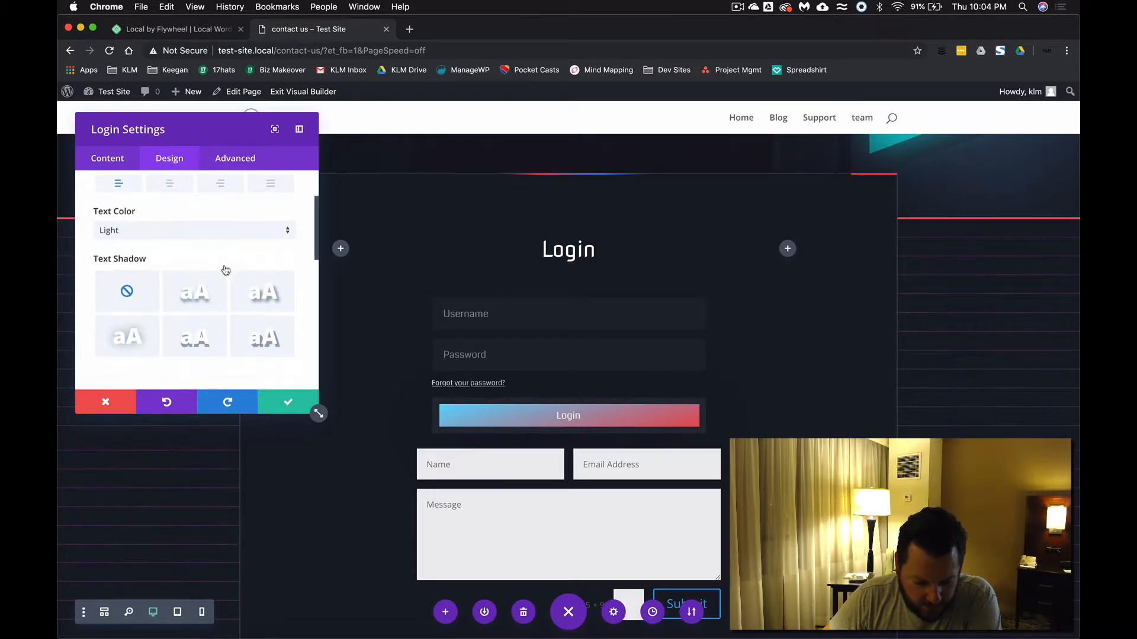
left_click(170, 215)
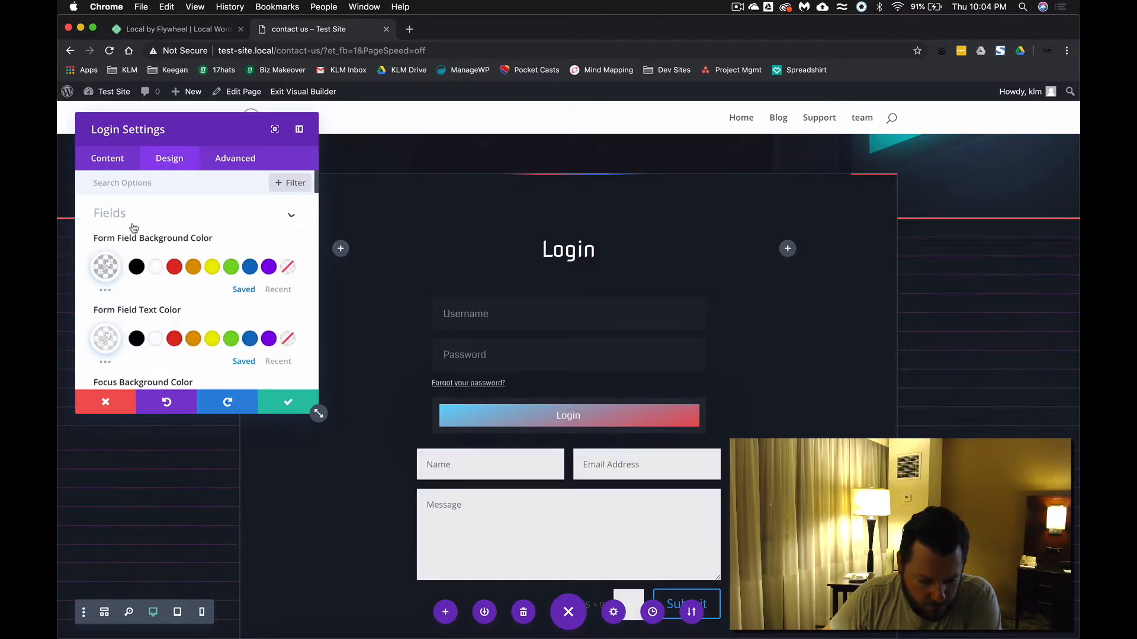
left_click(206, 212)
left_click(148, 246)
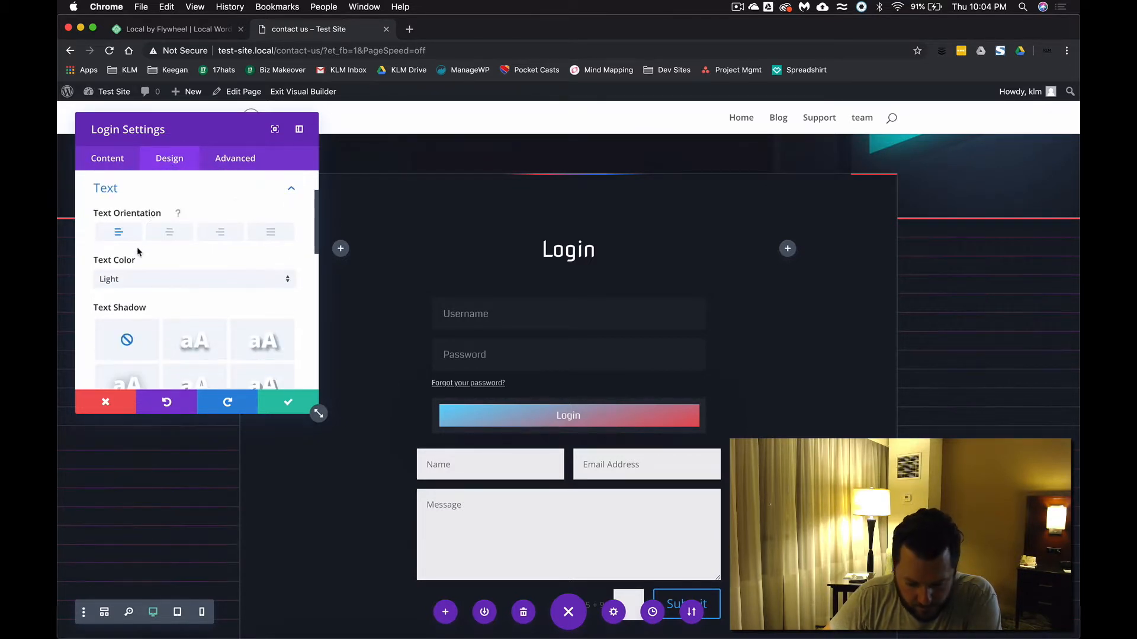
left_click(173, 203)
scroll(163, 210, "up", 3)
Step: Copy the Fields styles from the Login module's design settings and close the settings
right_click(148, 218)
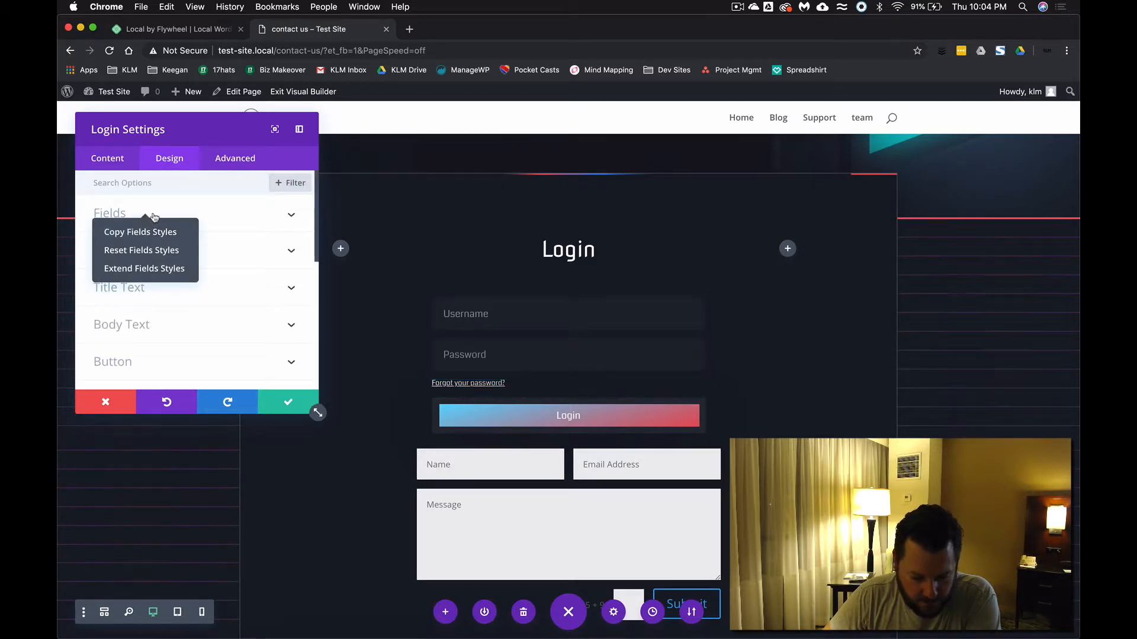
left_click(193, 218)
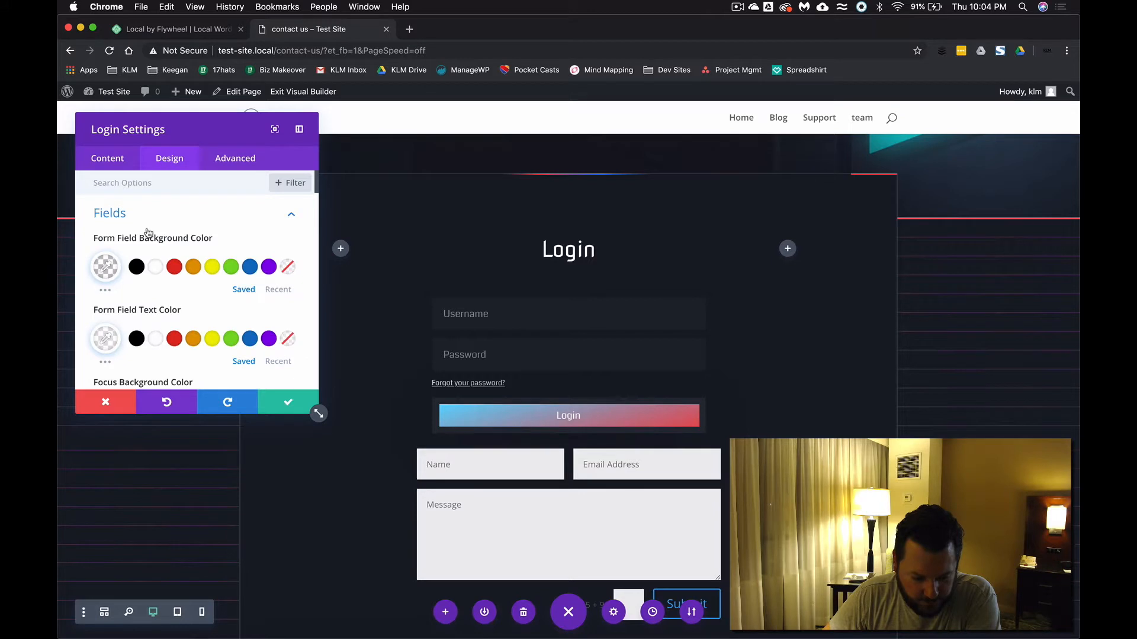
left_click(148, 227)
right_click(151, 220)
left_click(146, 237)
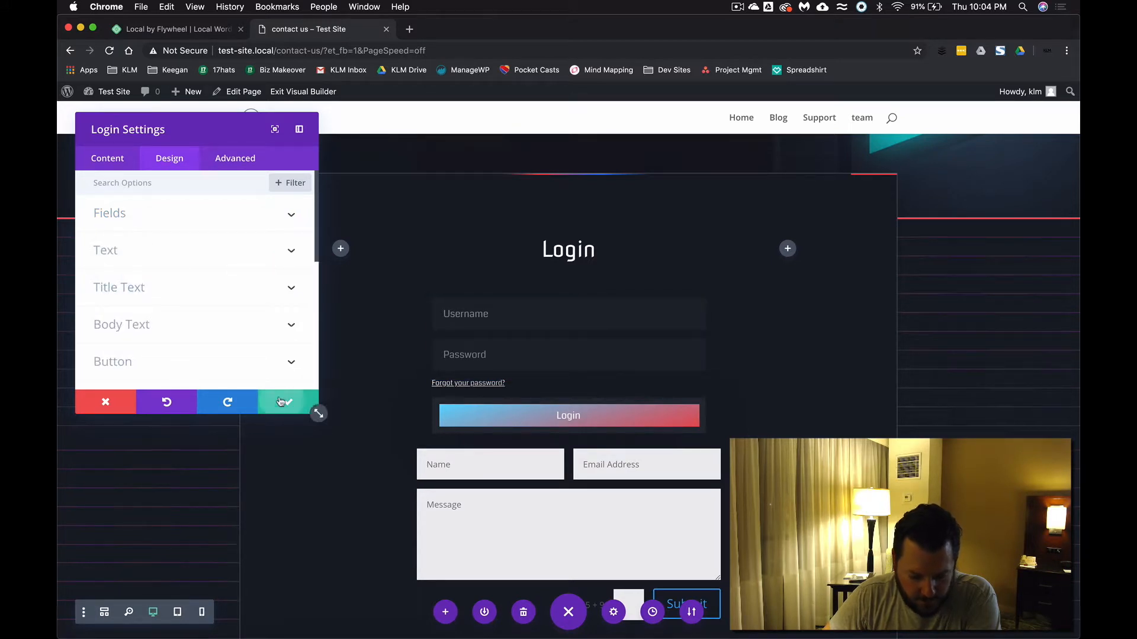
left_click(281, 402)
Step: Look through the contact form's design settings for a section matching the Login module's field styles
left_click(551, 478)
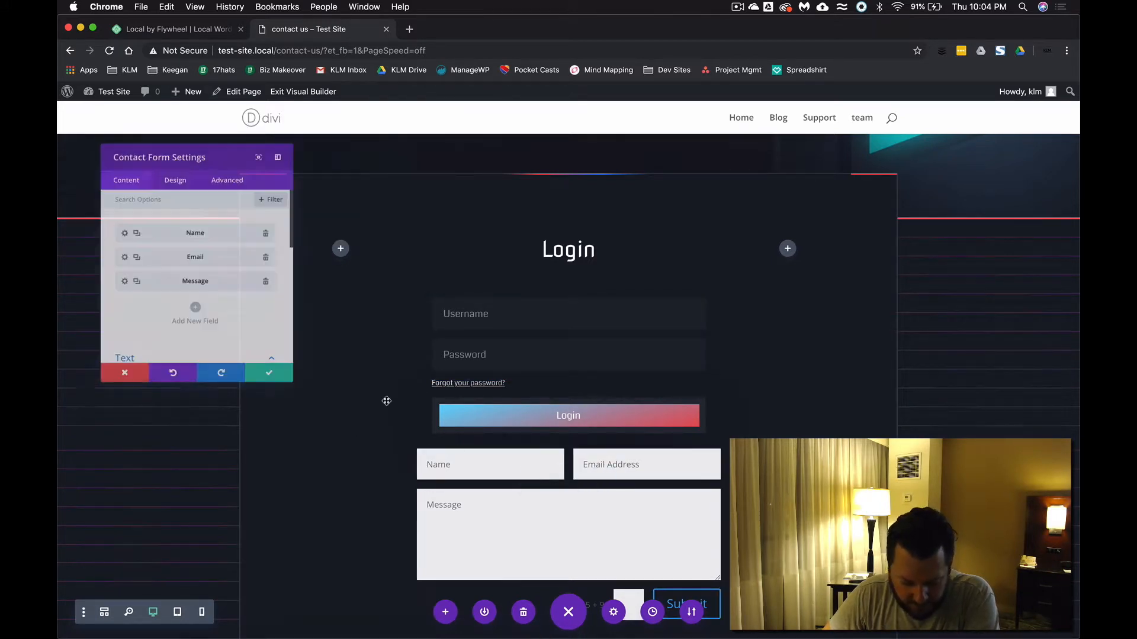
left_click(186, 169)
scroll(142, 234, "down", 5)
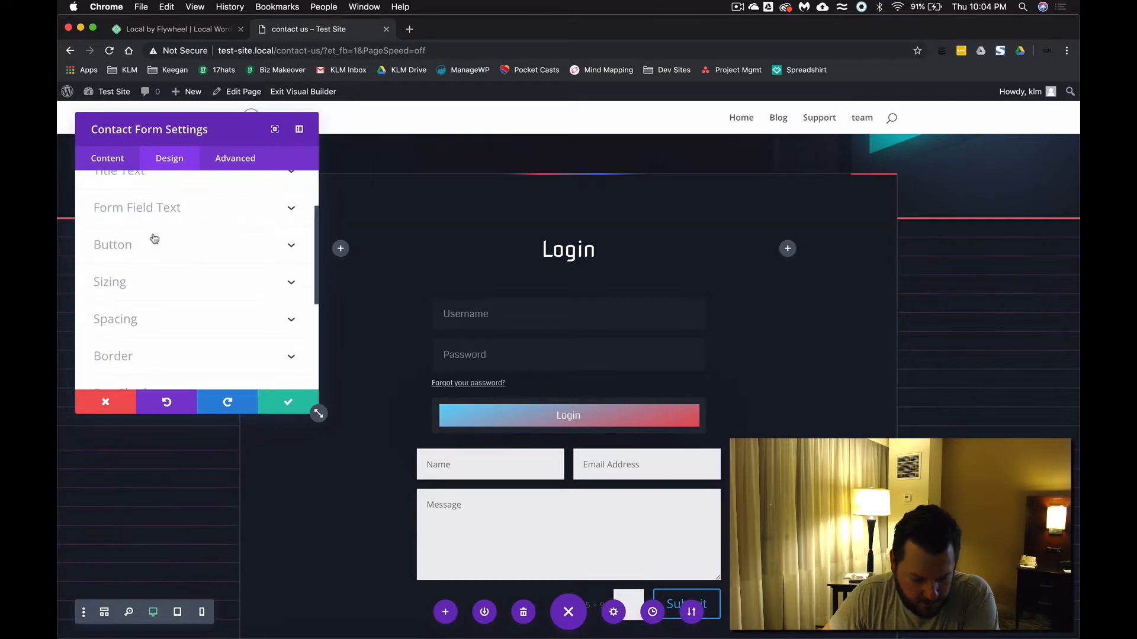
scroll(154, 238, "up", 3)
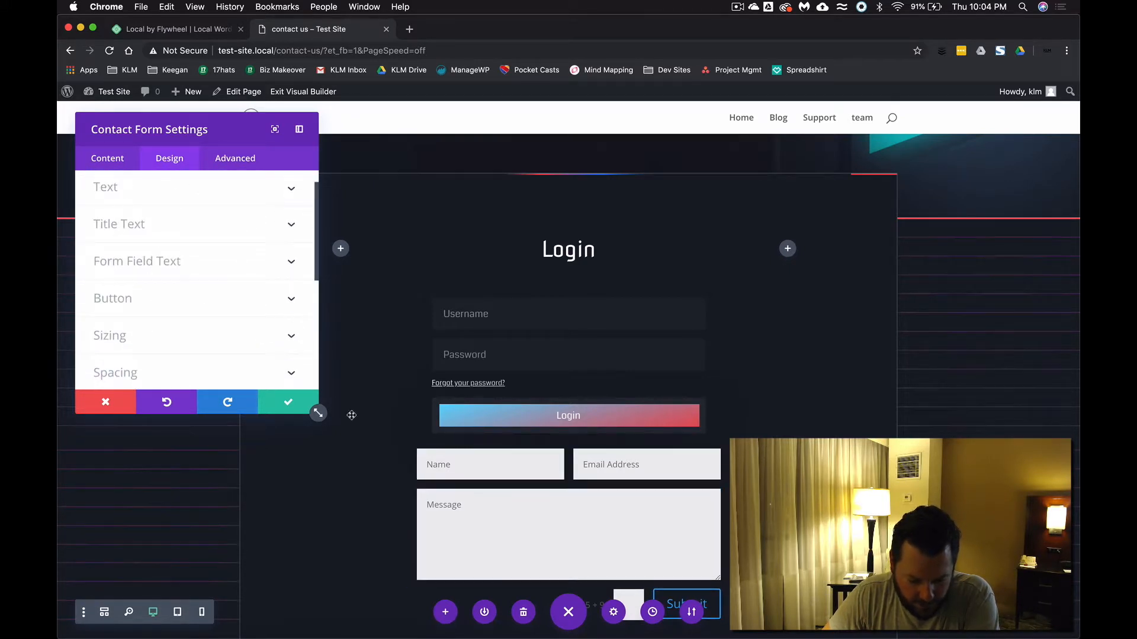
left_click(291, 404)
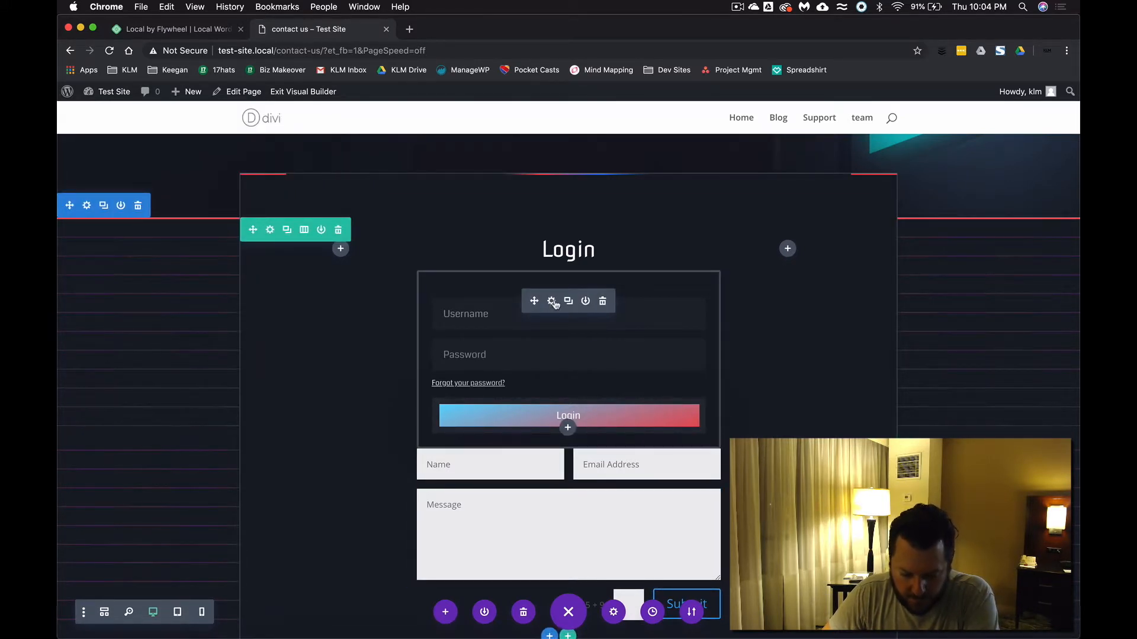
Step: Copy the Button styles from the Login module's design settings and close the settings
left_click(169, 158)
scroll(155, 301, "down", 2)
right_click(135, 309)
left_click(126, 325)
left_click(285, 402)
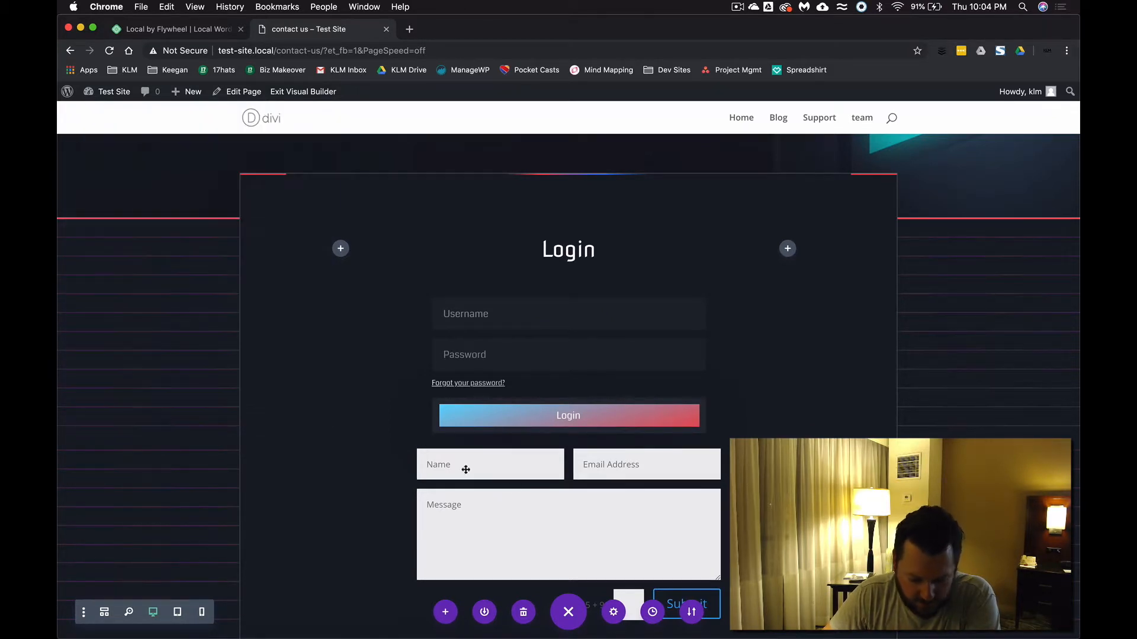
Step: Paste the copied Button styles into the Contact Form module's design settings and save the module
left_click(552, 480)
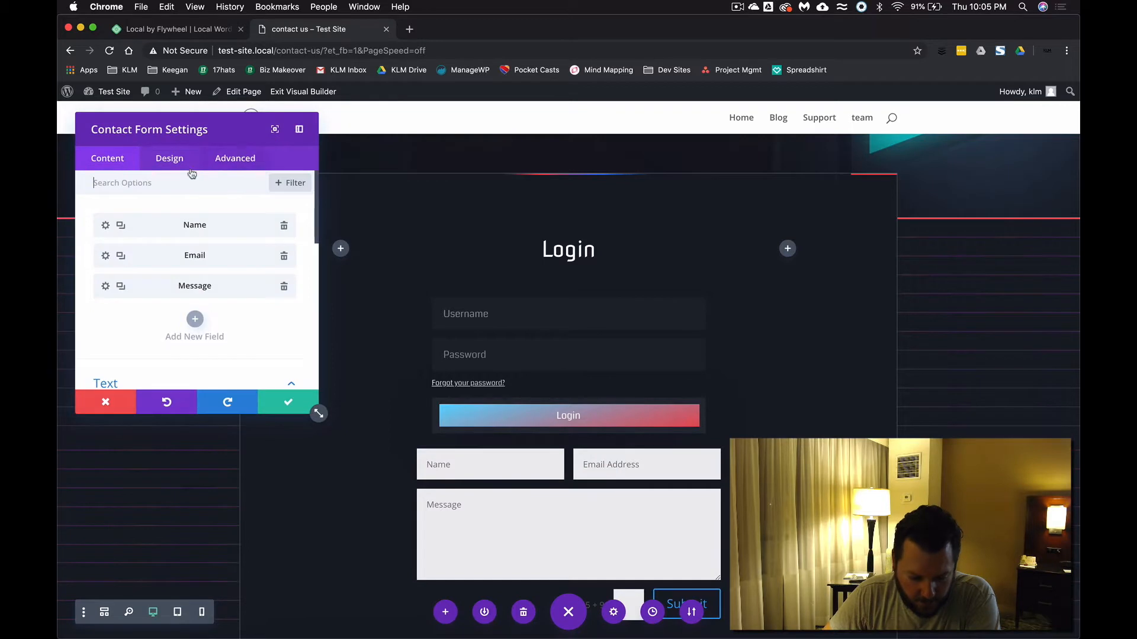
left_click(172, 159)
scroll(154, 223, "down", 2)
right_click(124, 272)
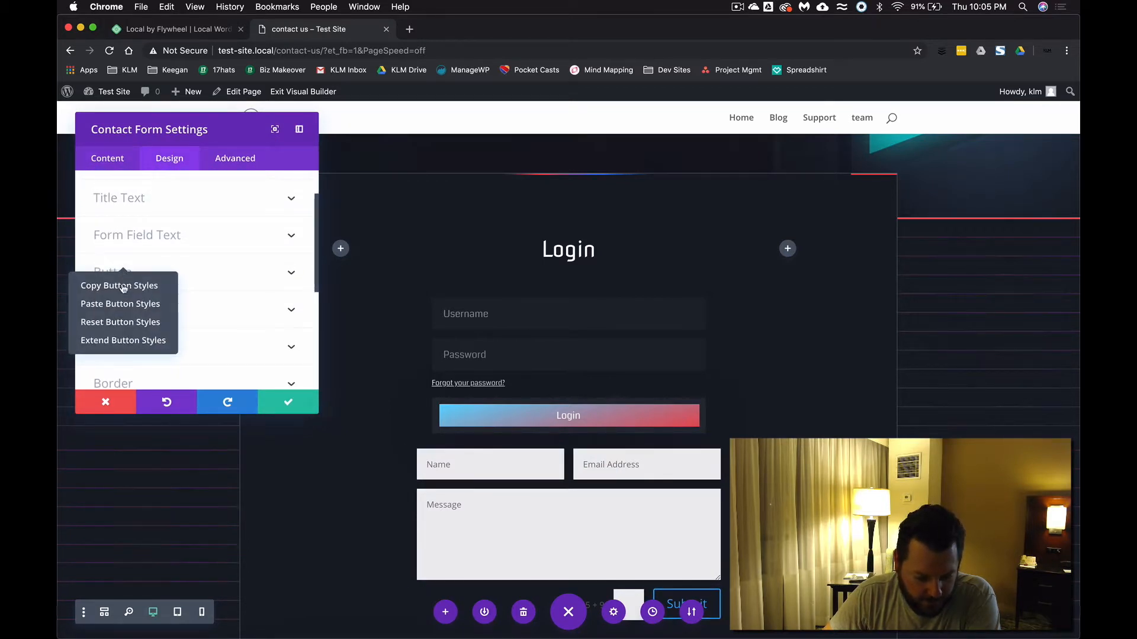
left_click(114, 304)
scroll(615, 356, "down", 2)
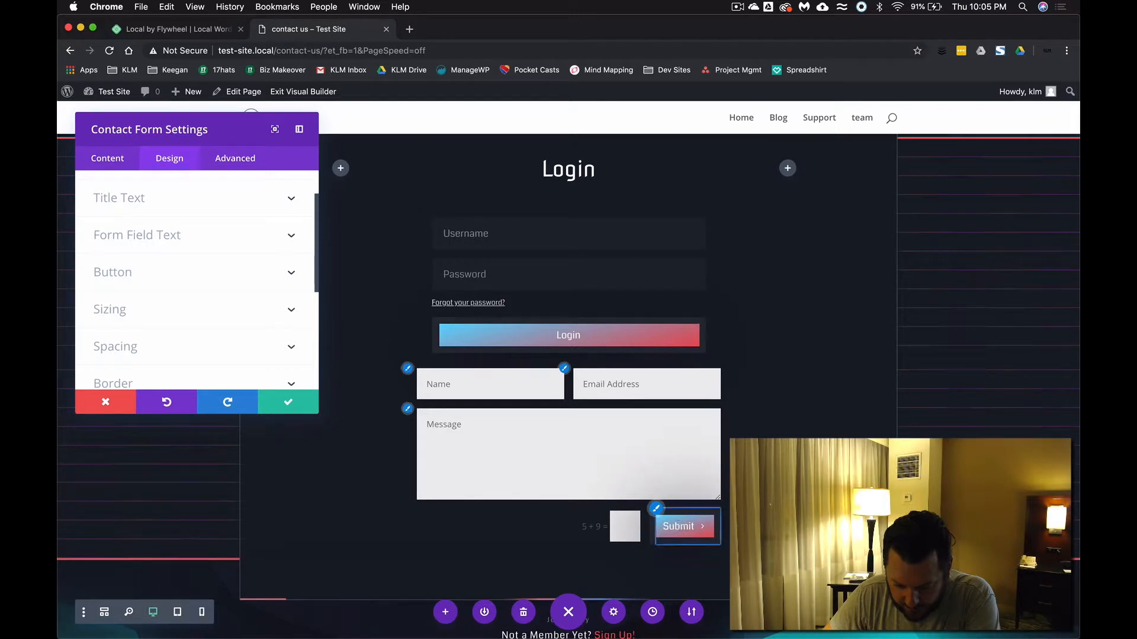
left_click(283, 405)
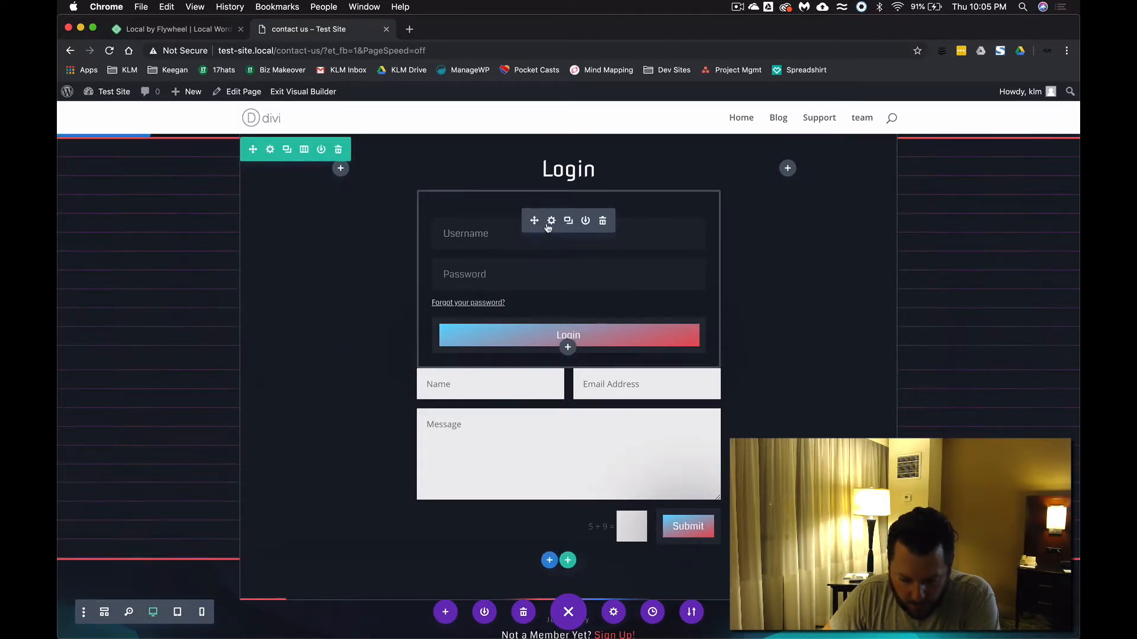
Step: Examine the Fields colours, corners and border options in the Login module's design settings and close the settings
left_click(549, 224)
left_click(180, 159)
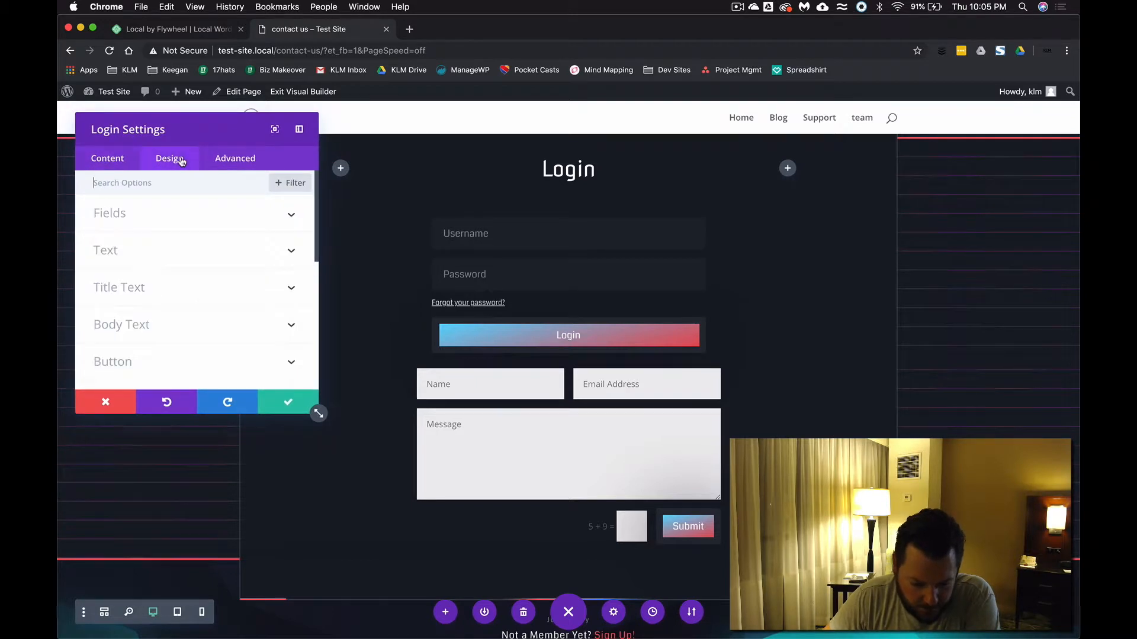
left_click(159, 223)
scroll(159, 223, "down", 5)
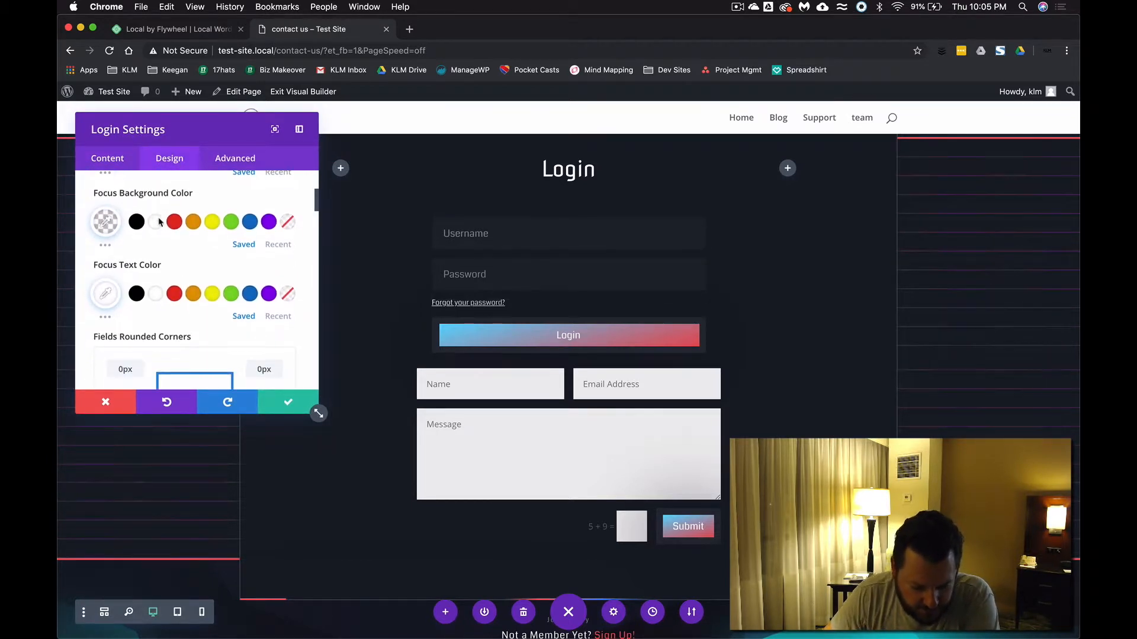
scroll(159, 223, "down", 10)
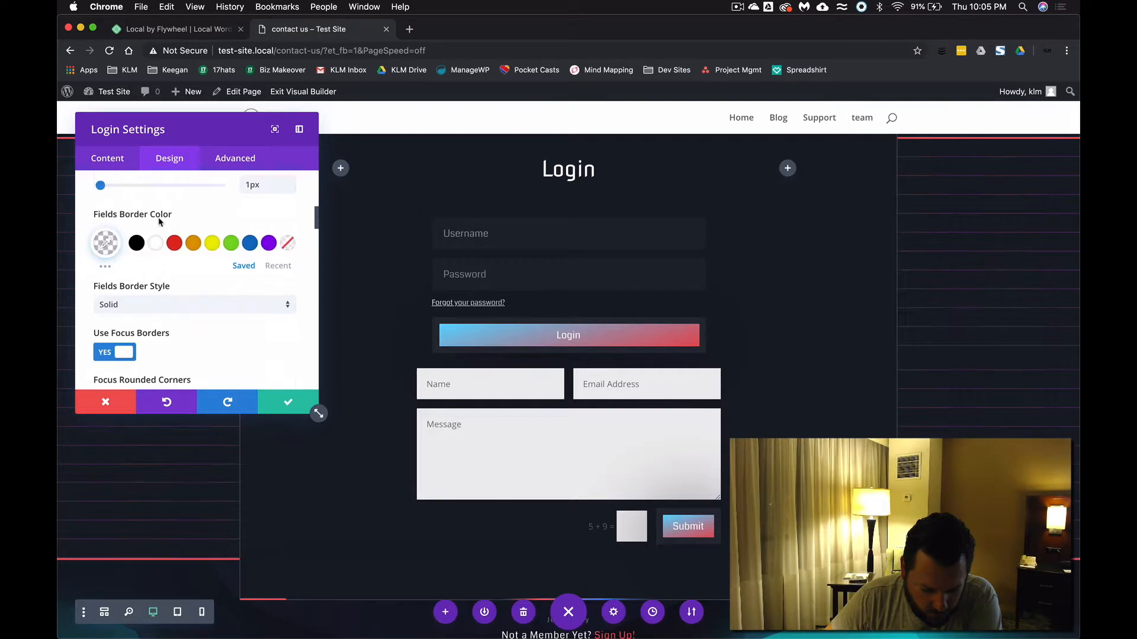
scroll(159, 223, "up", 2)
scroll(159, 223, "down", 4)
scroll(159, 223, "up", 15)
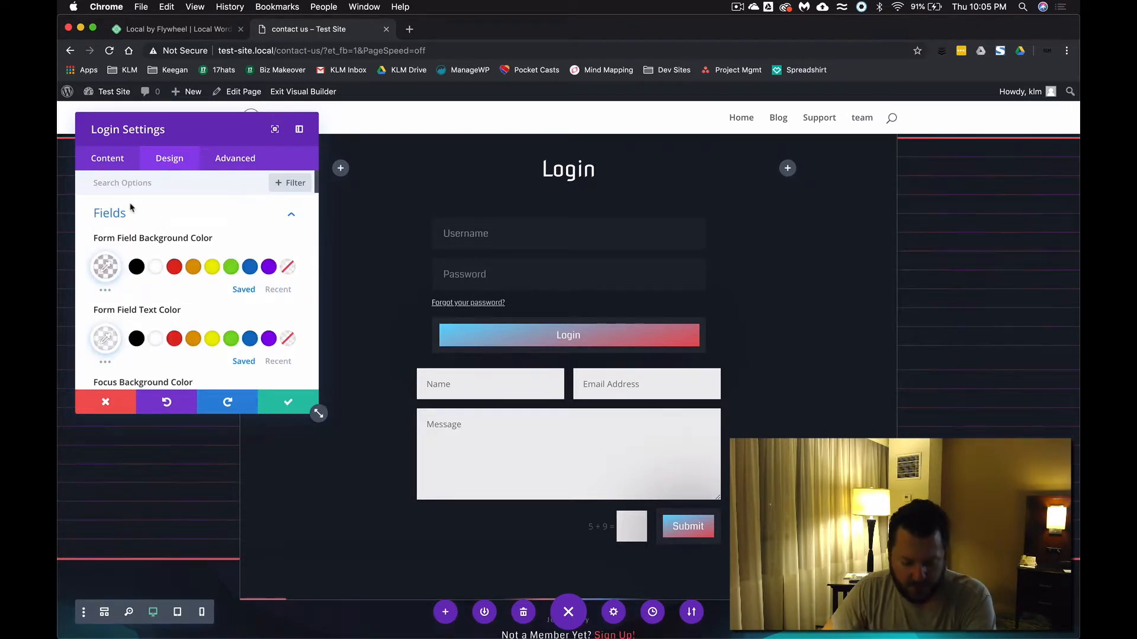
left_click(133, 219)
scroll(132, 220, "down", 5)
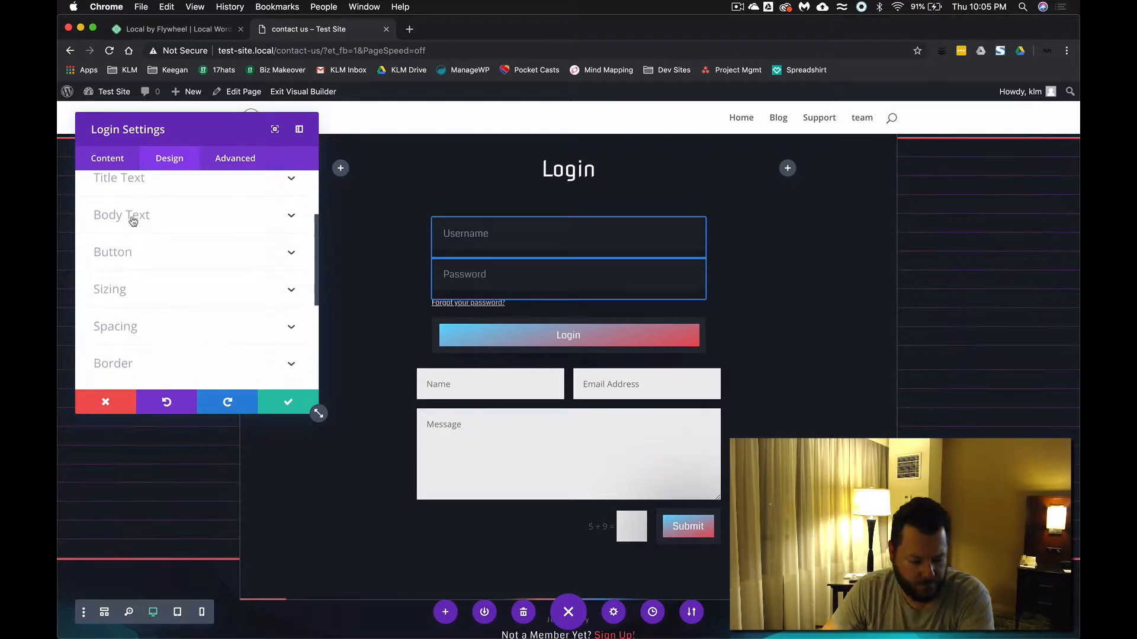
left_click(291, 402)
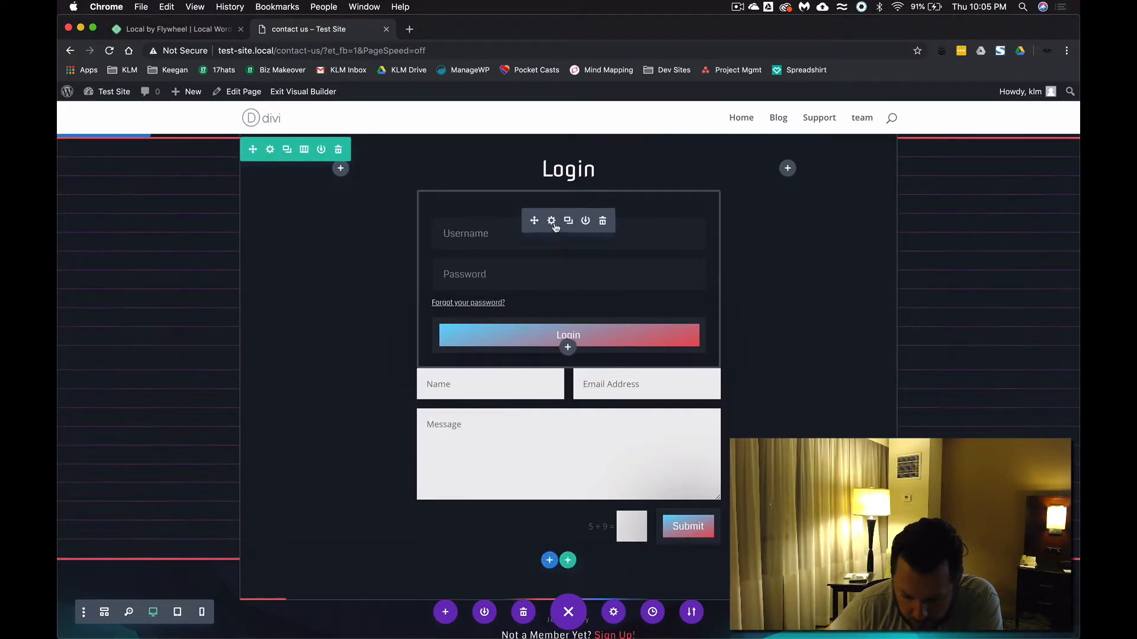
Step: Look over the list of design sections in the Login module's settings and close them
left_click(448, 232)
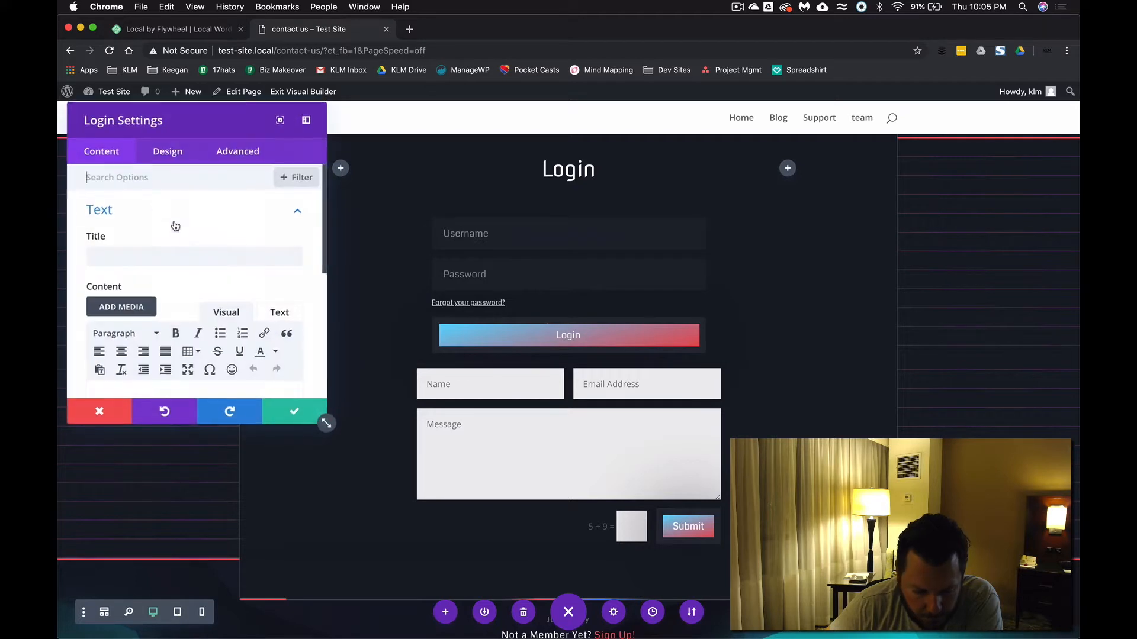
left_click(160, 164)
scroll(144, 290, "down", 1)
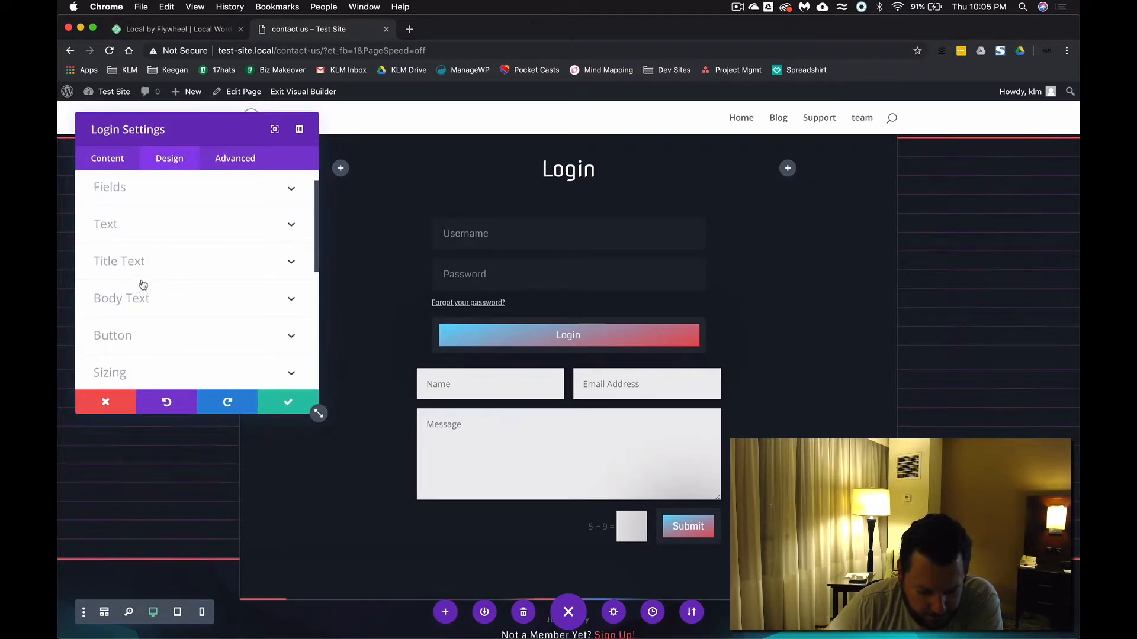
scroll(165, 237, "down", 10)
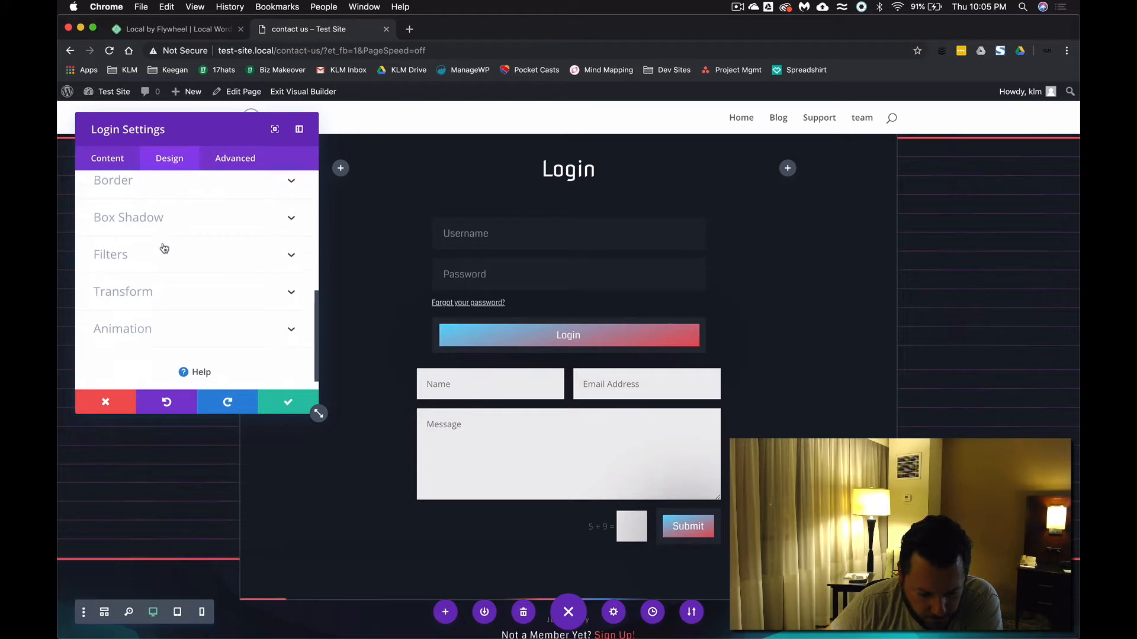
scroll(164, 247, "up", 10)
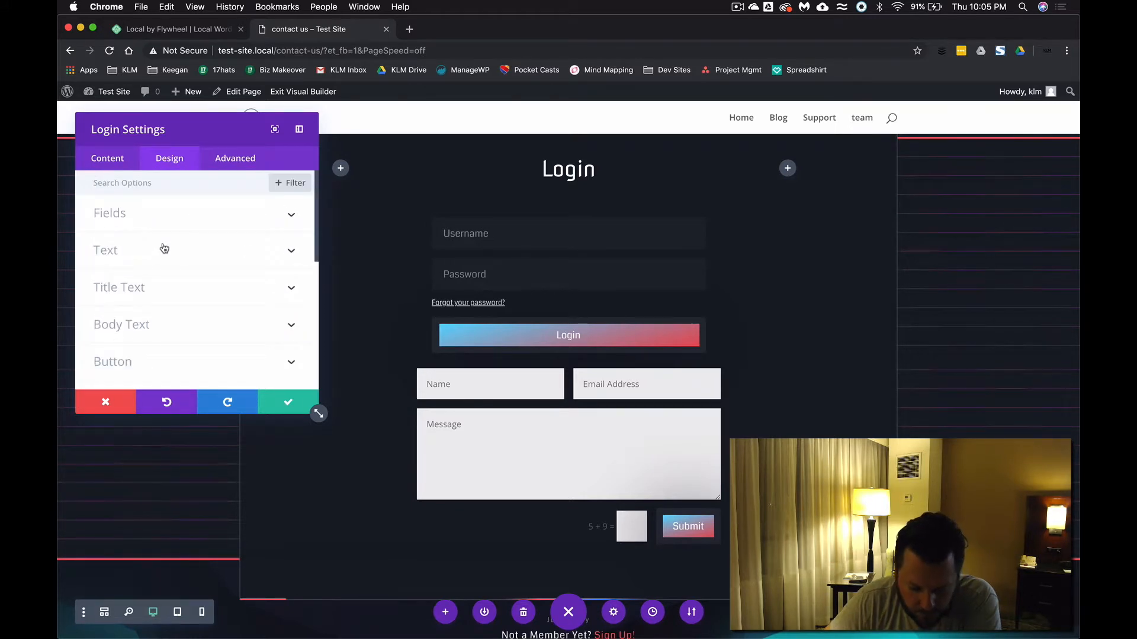
left_click(277, 404)
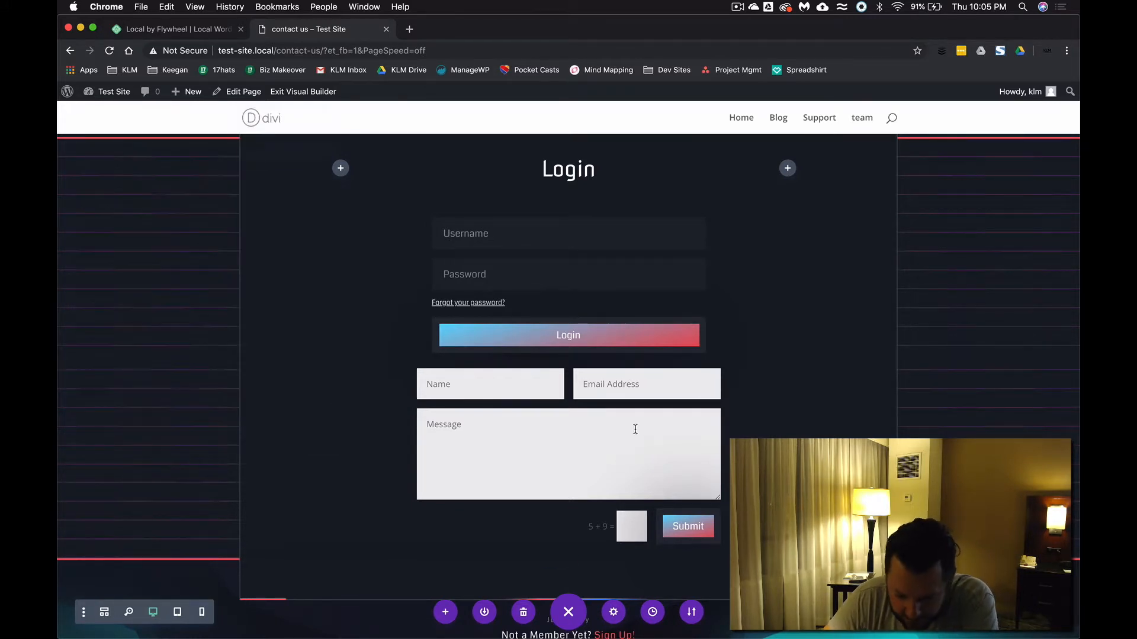
Step: Set the Contact Form module's form field background colour to dark grey #282828 and save the module
left_click(552, 400)
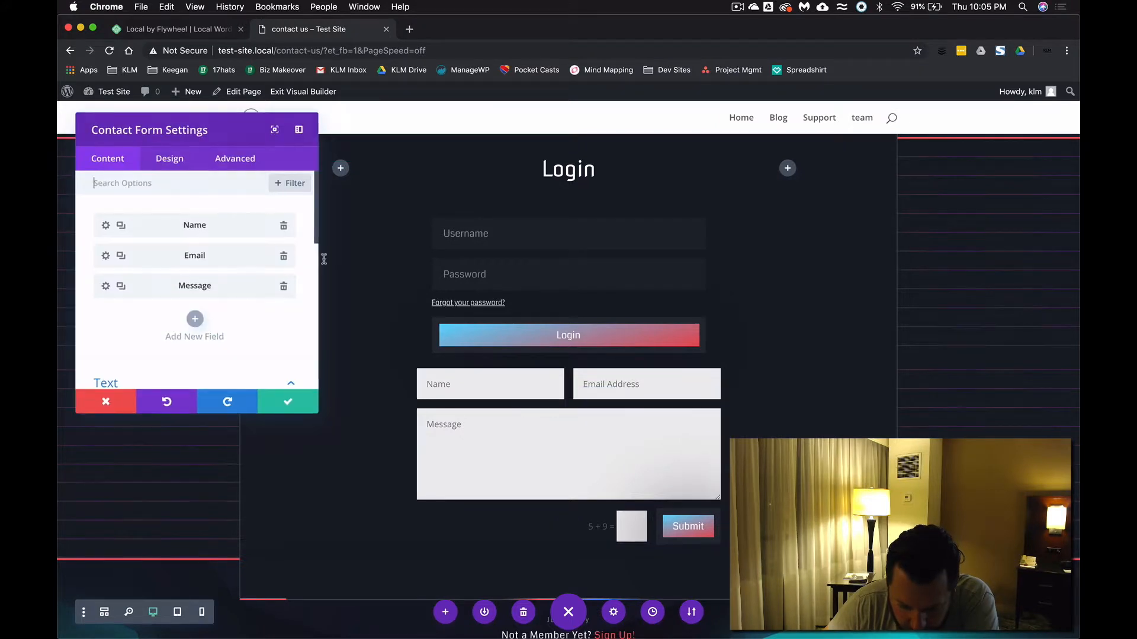
left_click(182, 163)
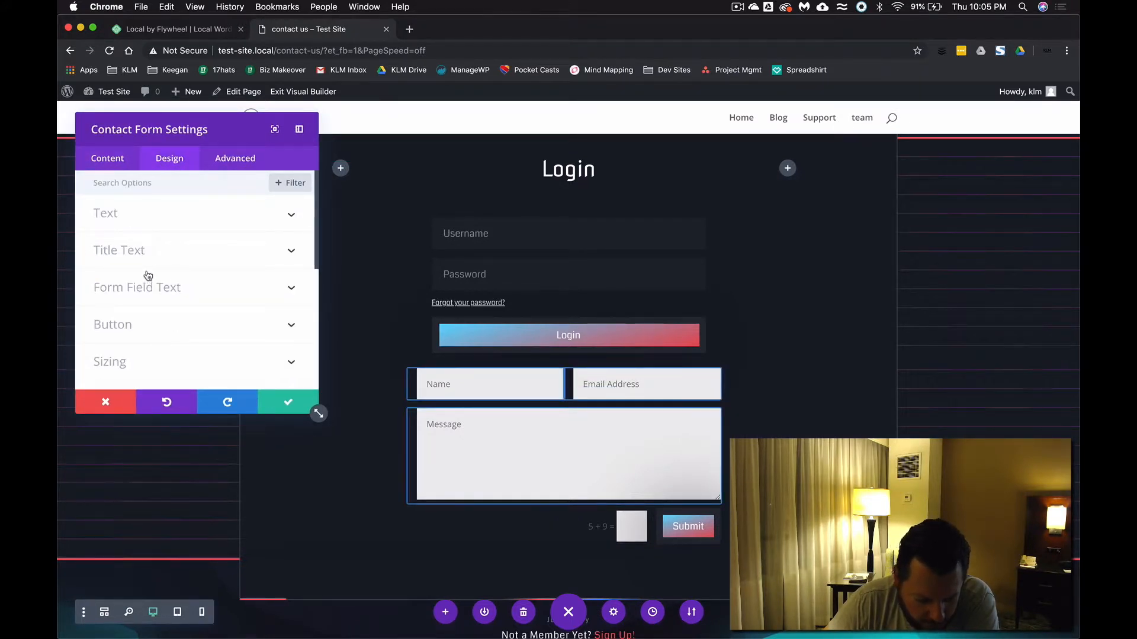
left_click(159, 287)
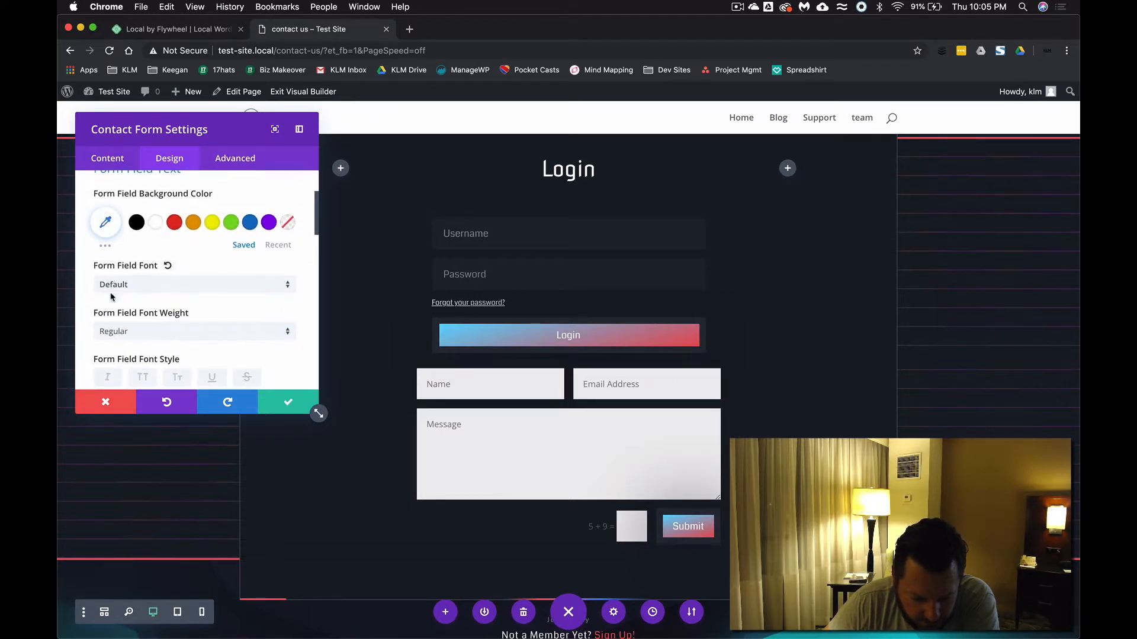
left_click(161, 290)
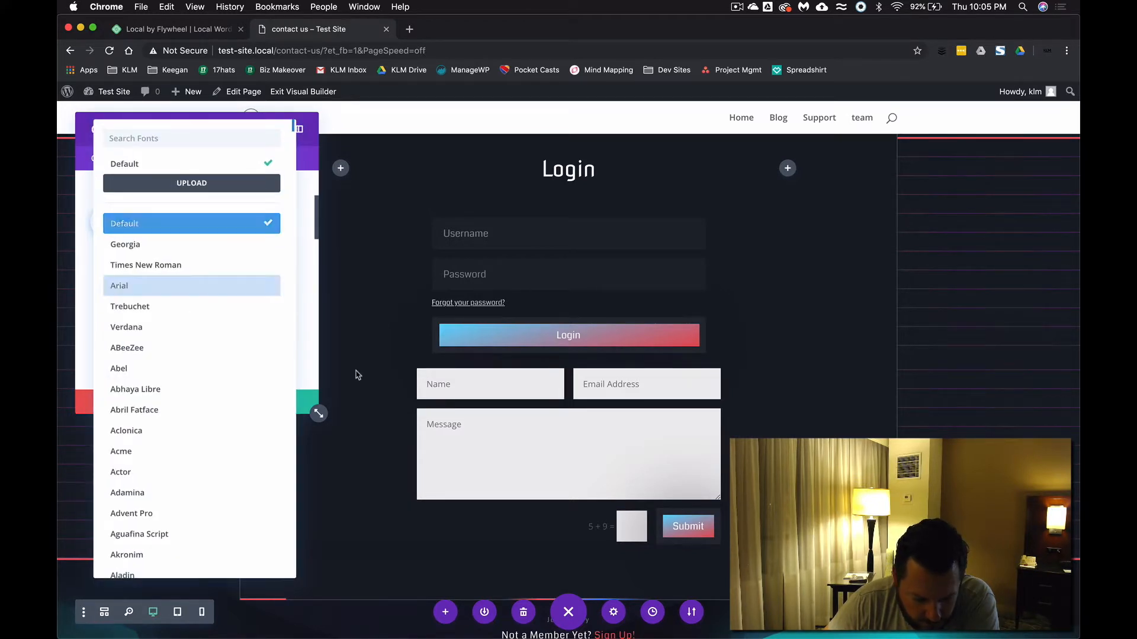
left_click(312, 346)
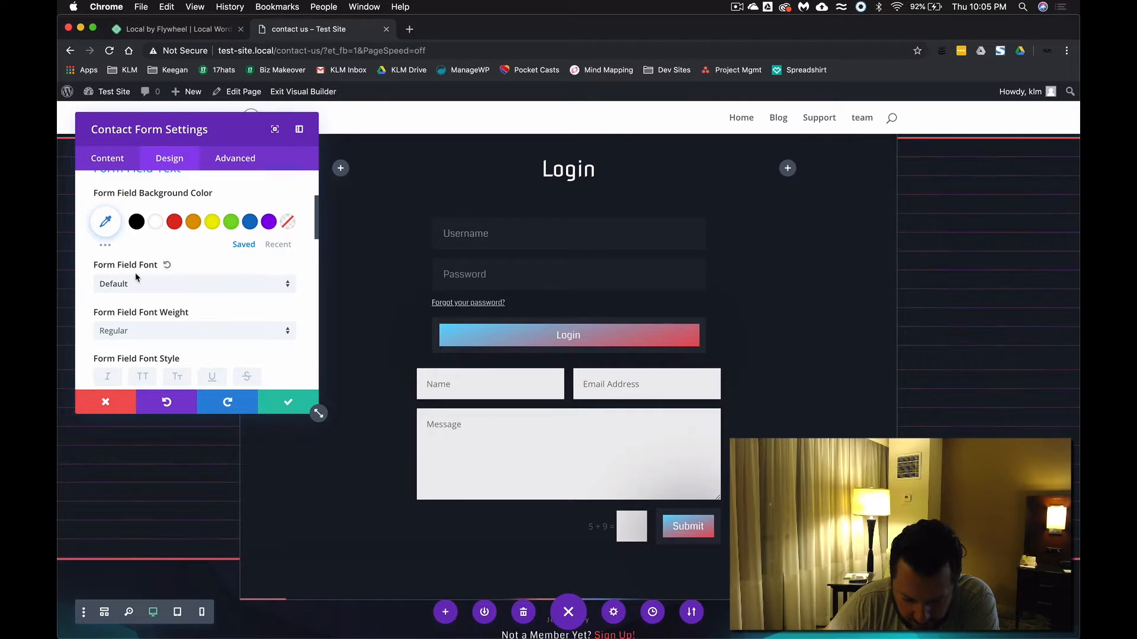
scroll(136, 277, "up", 1)
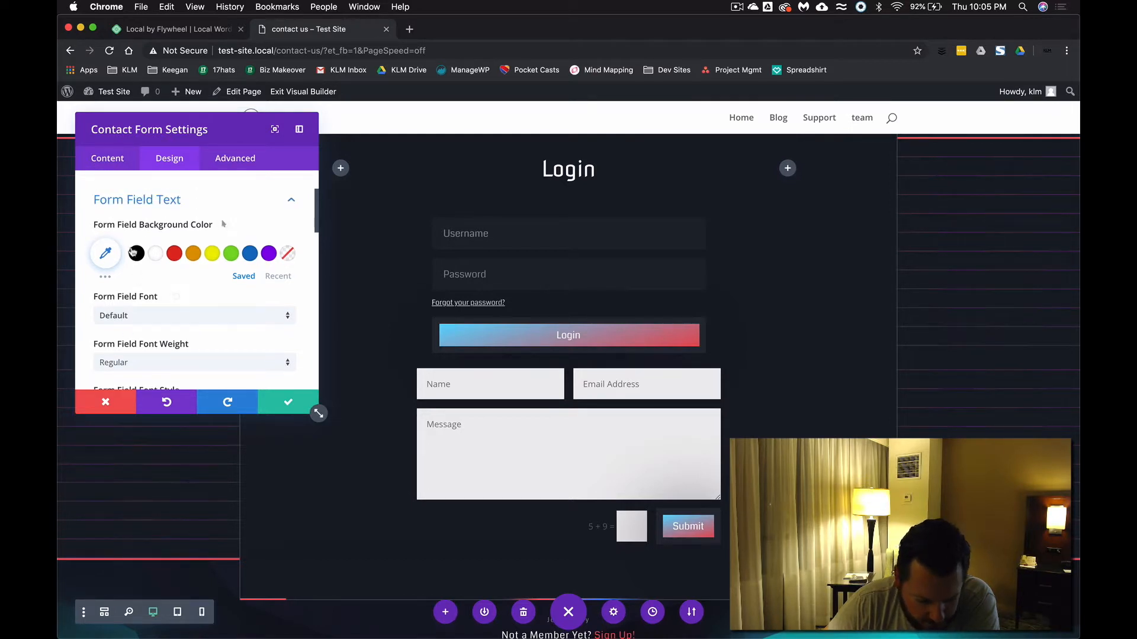
left_click(137, 253)
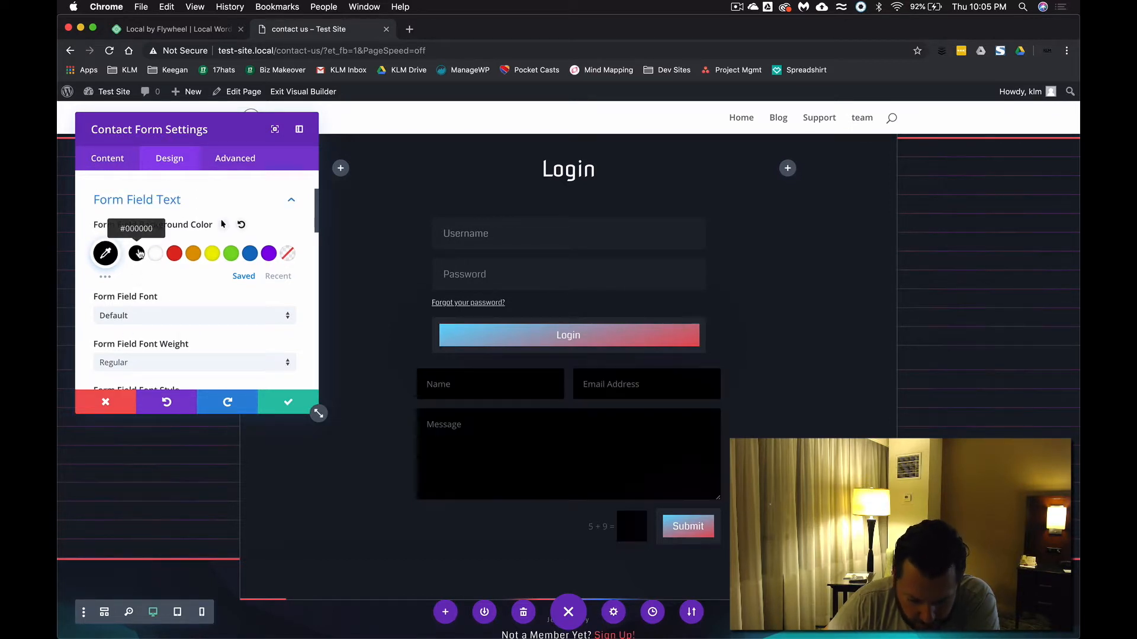
left_click(105, 253)
left_click_drag(109, 337, 87, 344)
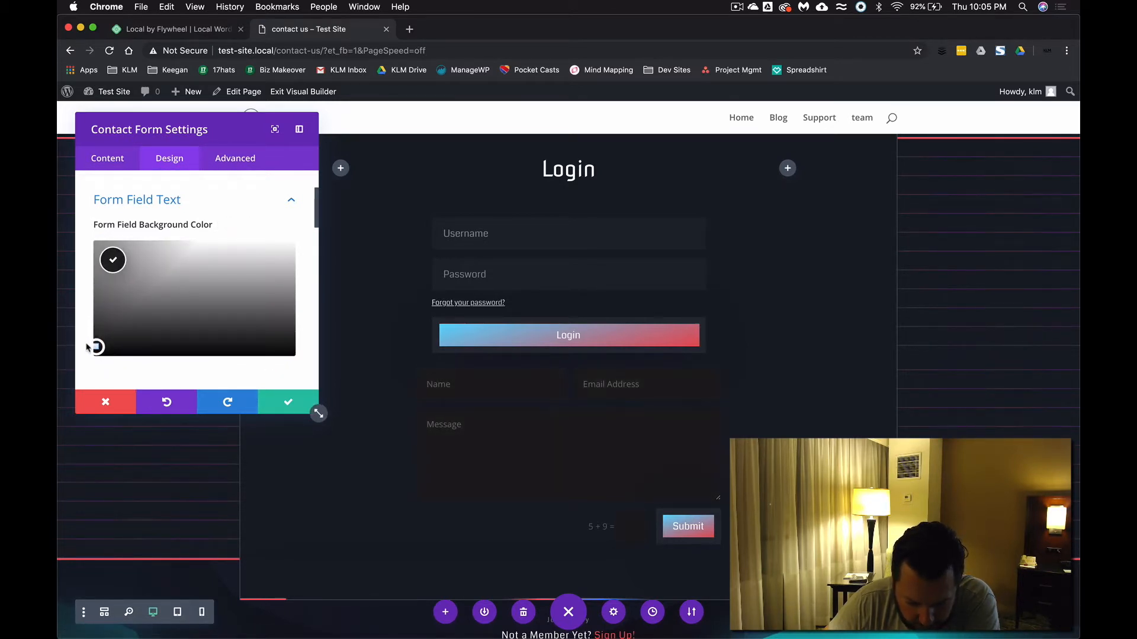
mouse_move(87, 345)
left_mouse_down()
mouse_move(112, 338)
mouse_move(79, 342)
left_mouse_up()
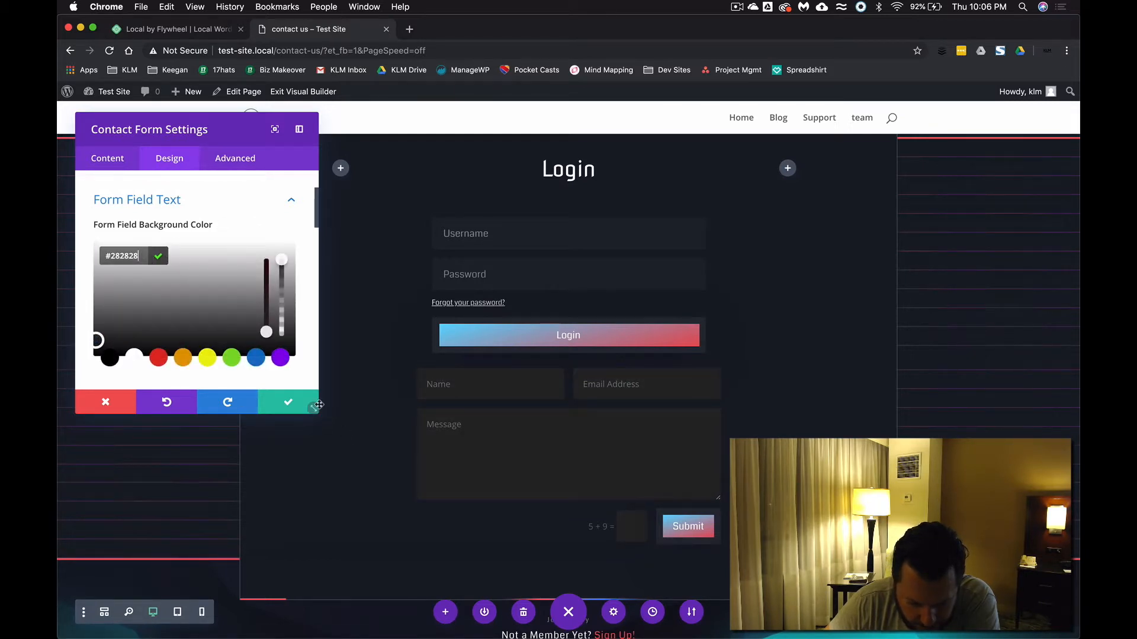
left_click(294, 392)
Step: Examine the Login module's field background, text and focus colours and its remaining design options for comparison with the contact form
left_click(550, 225)
left_click(180, 159)
left_click(128, 224)
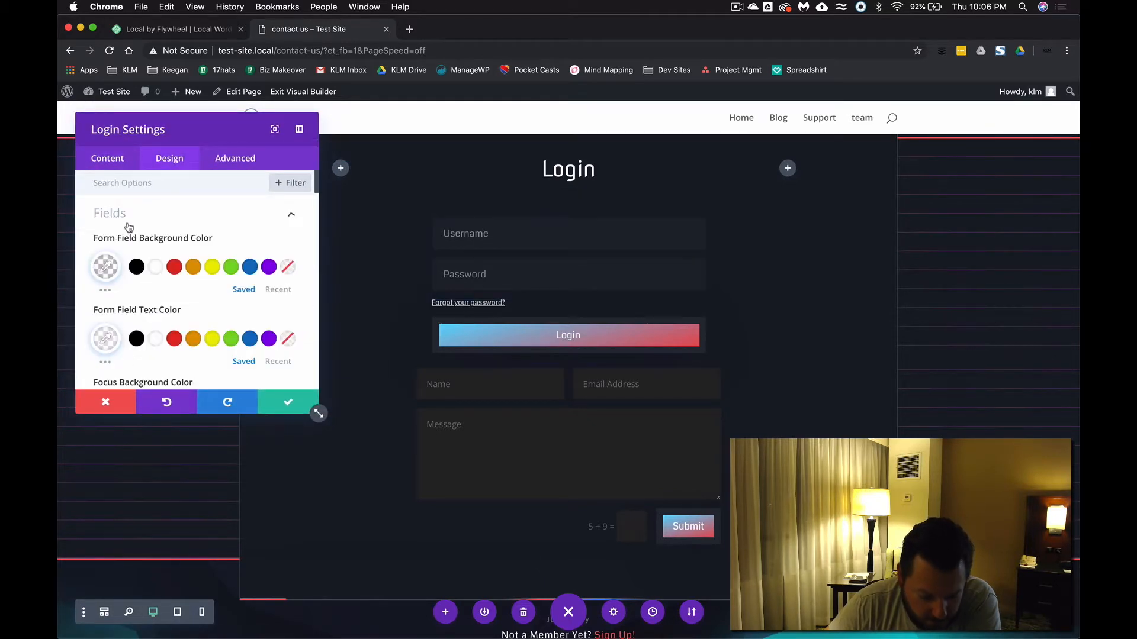
scroll(142, 273, "down", 1)
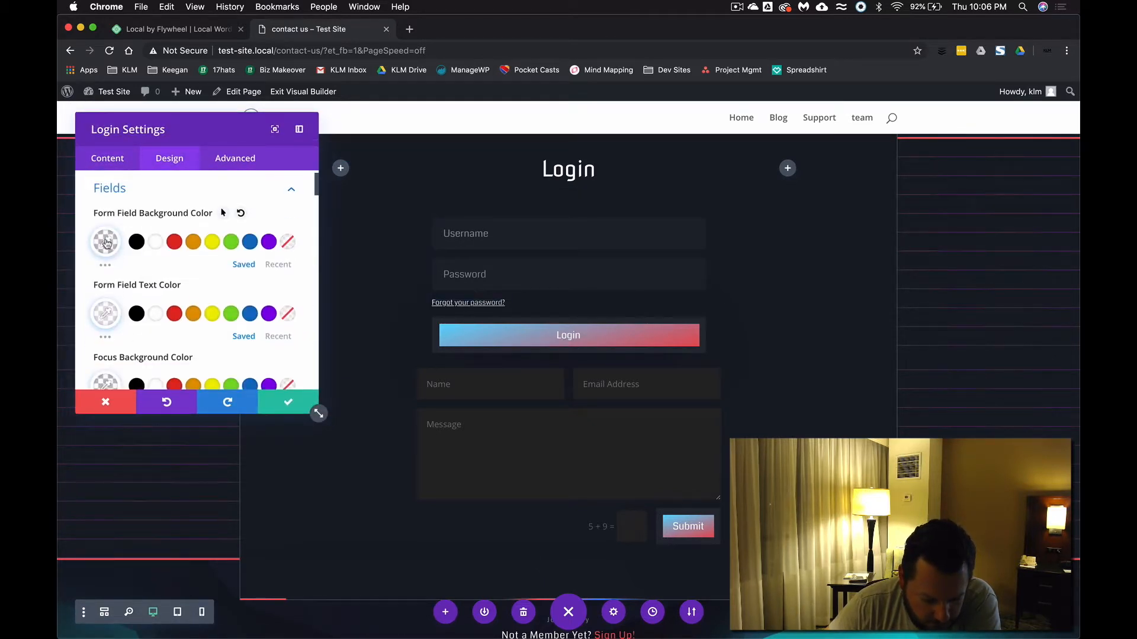
scroll(106, 243, "down", 4)
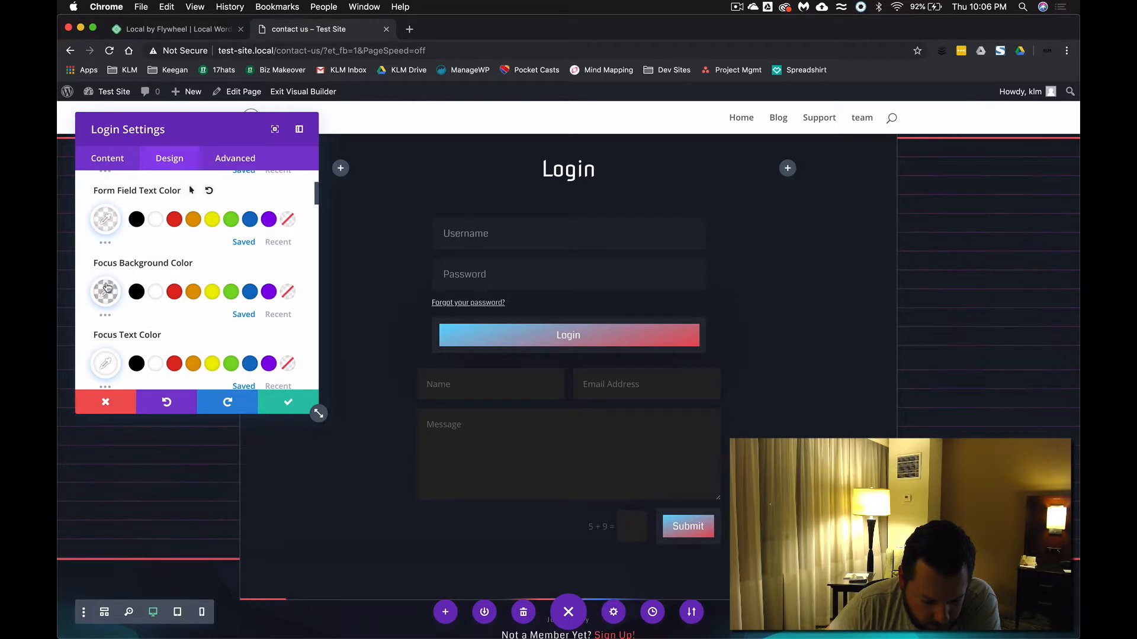
left_click(106, 292)
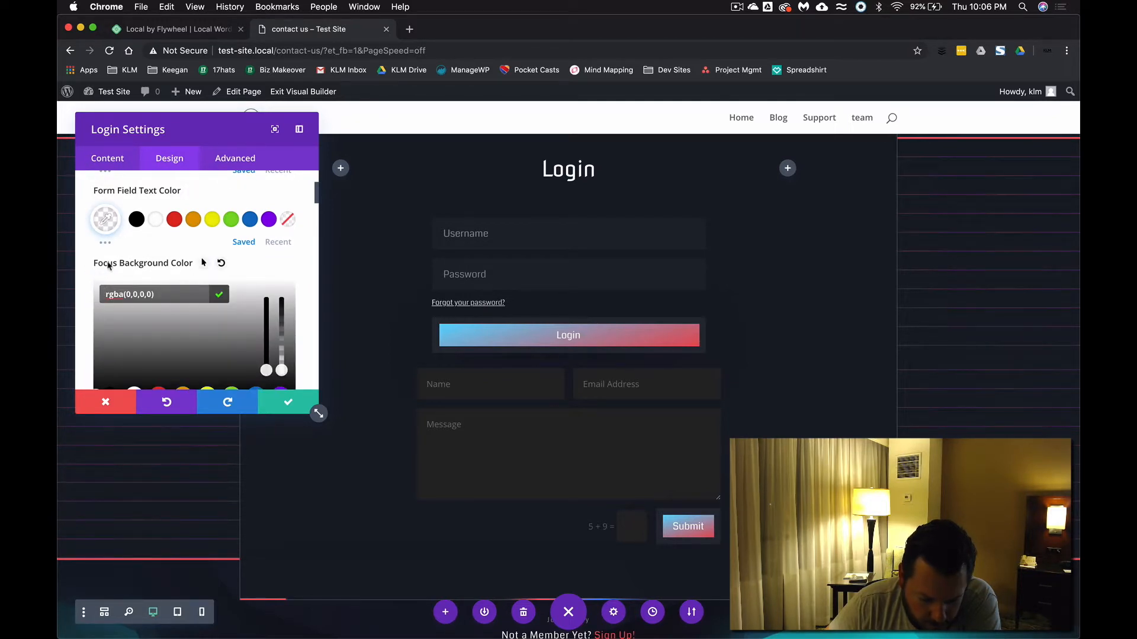
left_click(108, 266)
scroll(95, 266, "down", 10)
scroll(85, 268, "down", 10)
scroll(86, 268, "down", 10)
scroll(85, 268, "up", 2)
scroll(86, 268, "down", 10)
scroll(85, 268, "down", 10)
scroll(86, 268, "down", 2)
Step: Check the Login module's advanced settings for Custom CSS, return to its design settings and close the module
left_click(252, 157)
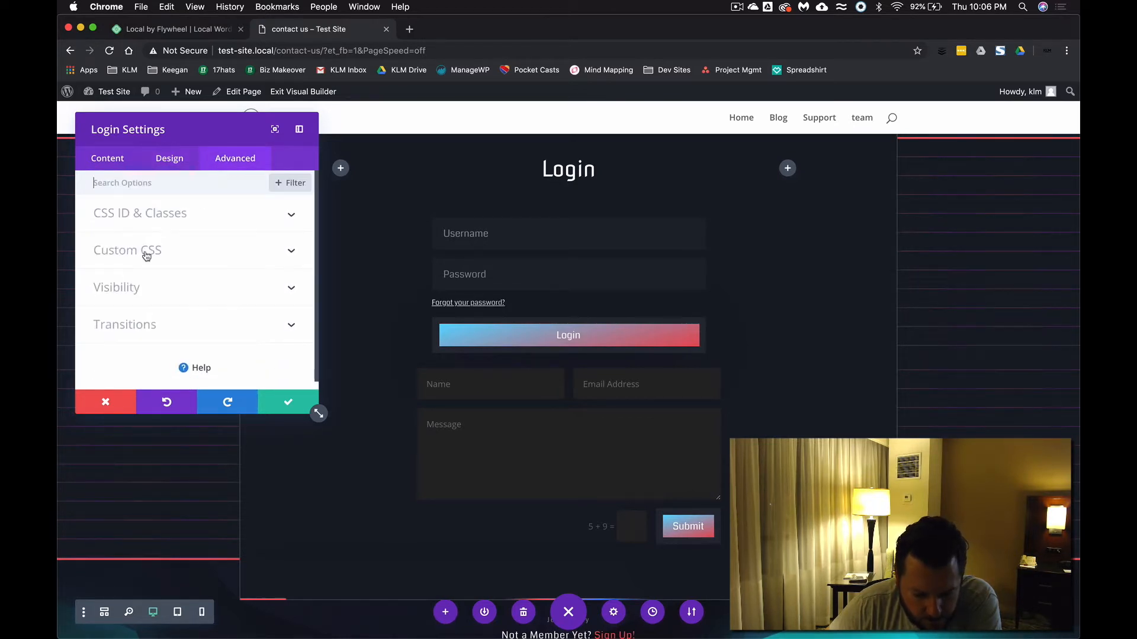
left_click(145, 251)
scroll(145, 251, "down", 10)
scroll(145, 251, "up", 10)
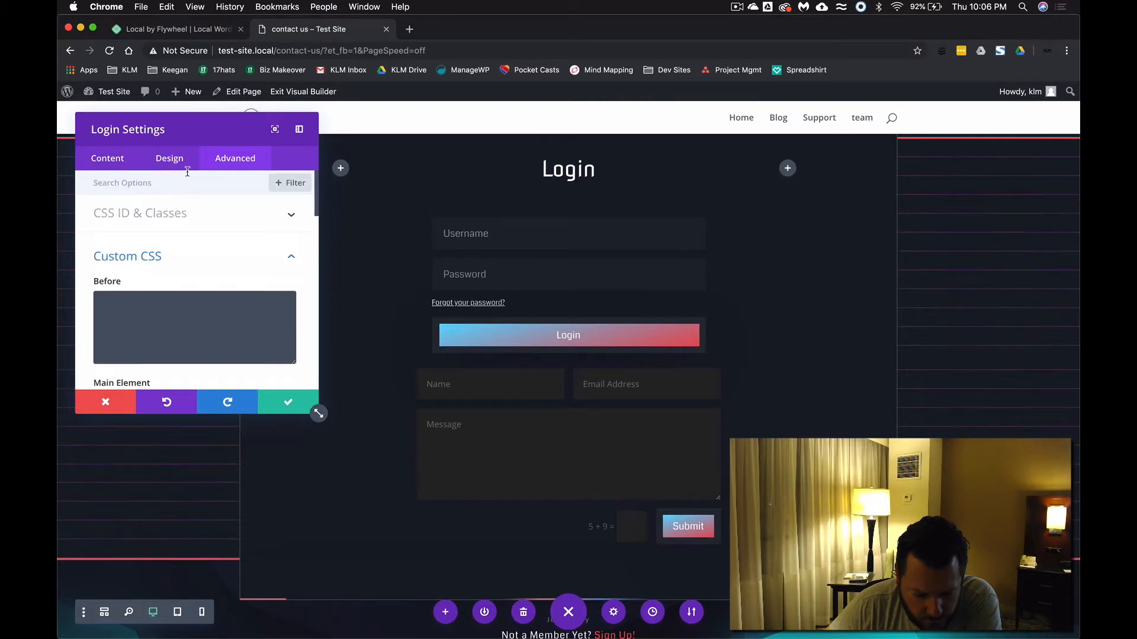
left_click(187, 168)
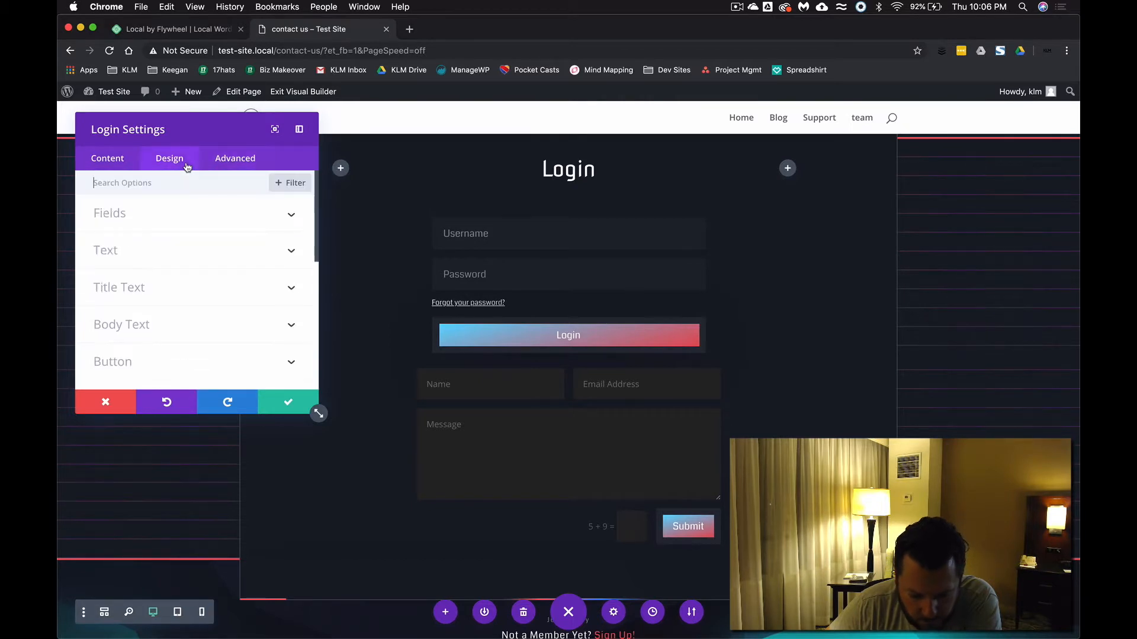
left_click(276, 410)
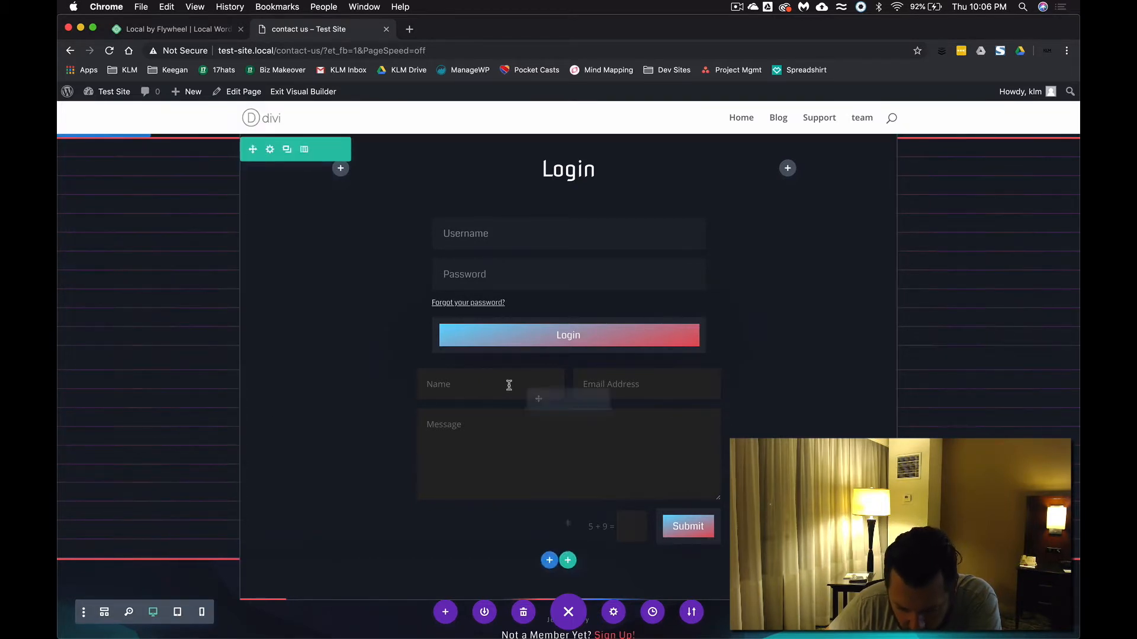
Step: Make the contact form's field background semi-transparent at rgba(40,40,40,0.46) and save the module
left_click(552, 401)
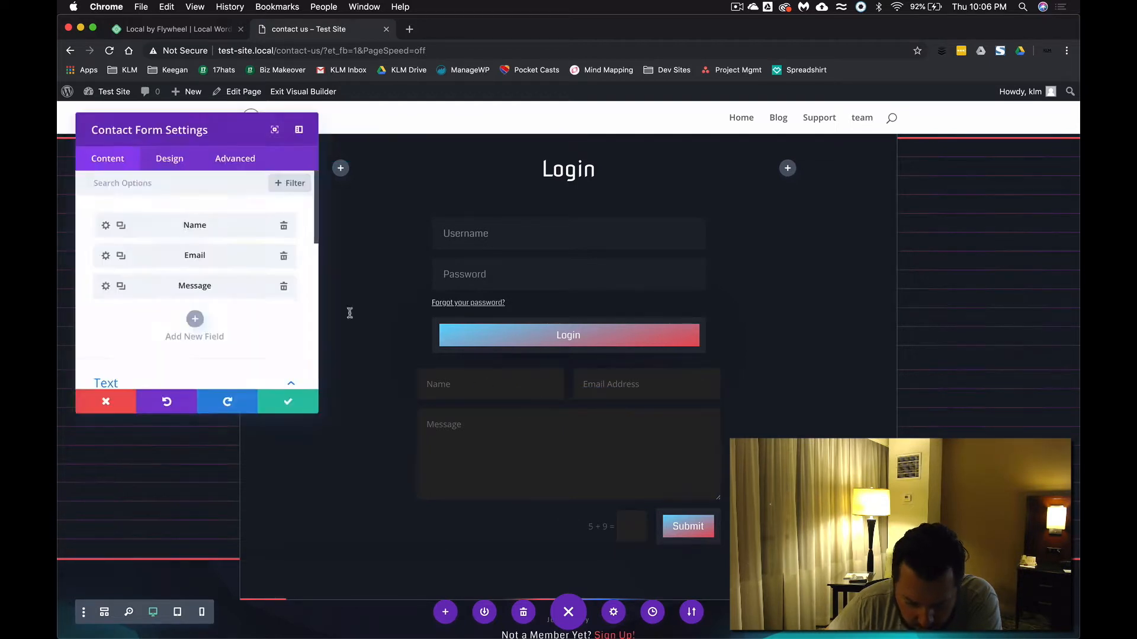
left_click(167, 158)
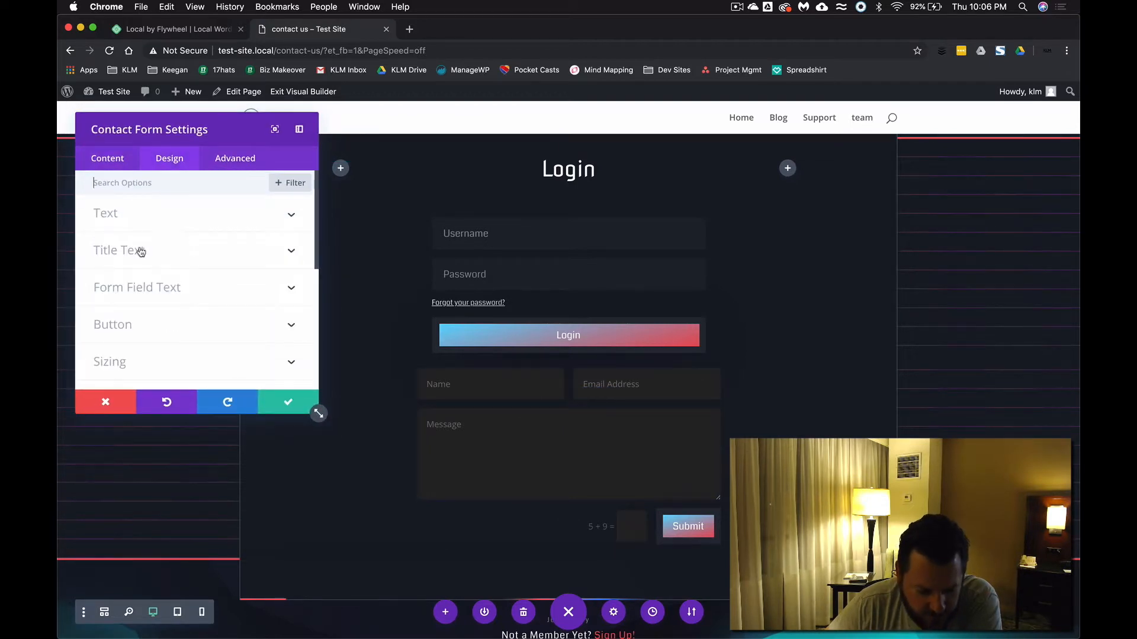
left_click(160, 271)
left_click(106, 241)
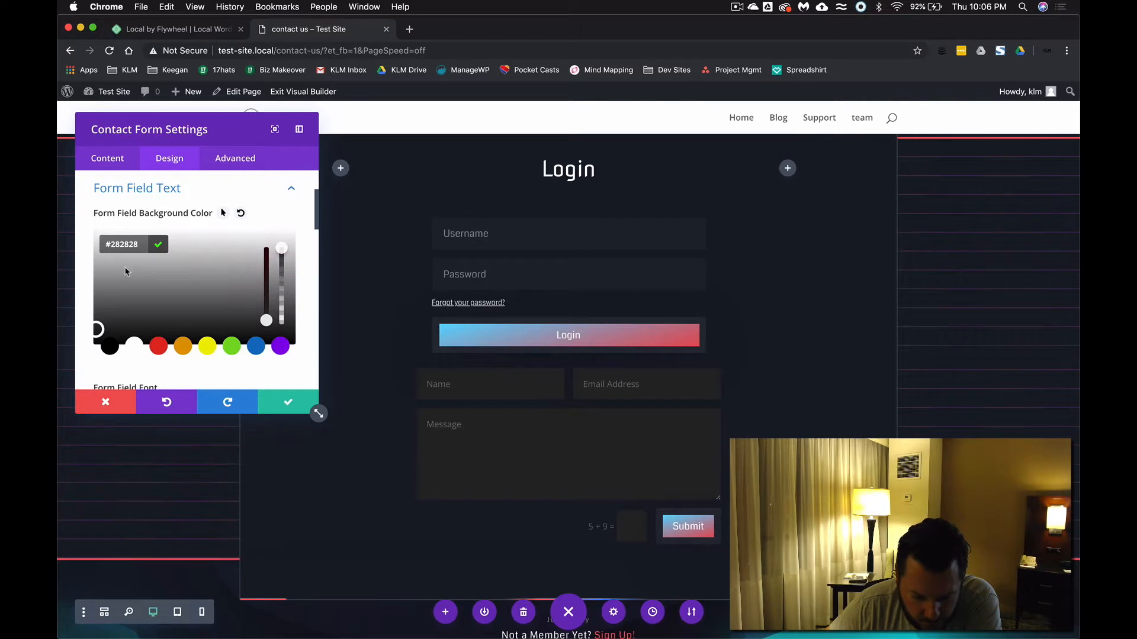
left_click(283, 299)
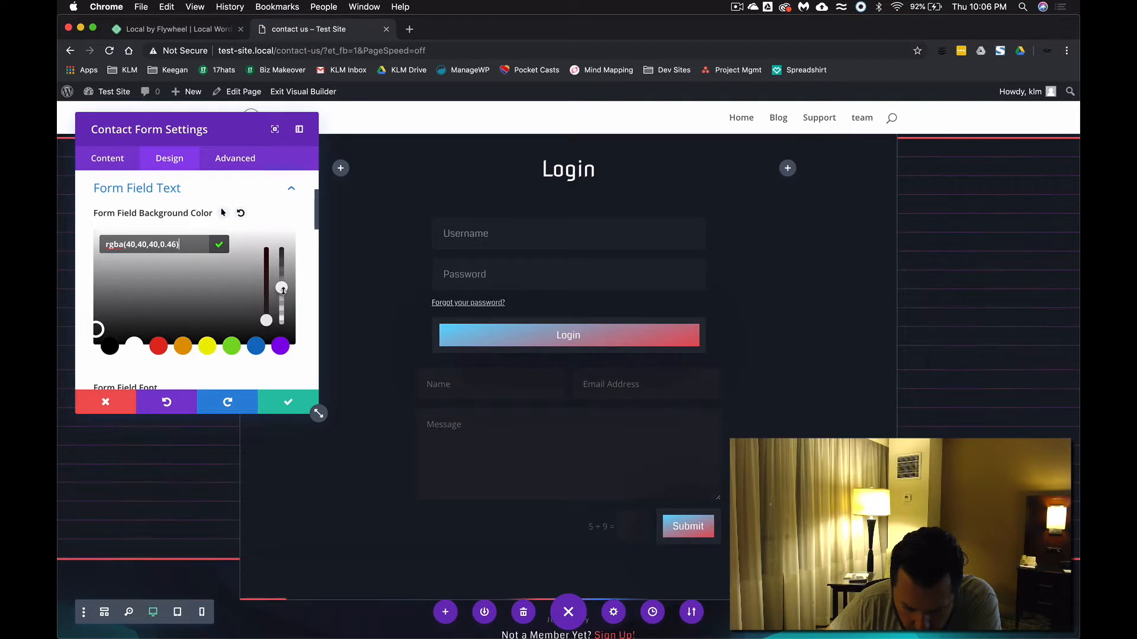
left_click(278, 406)
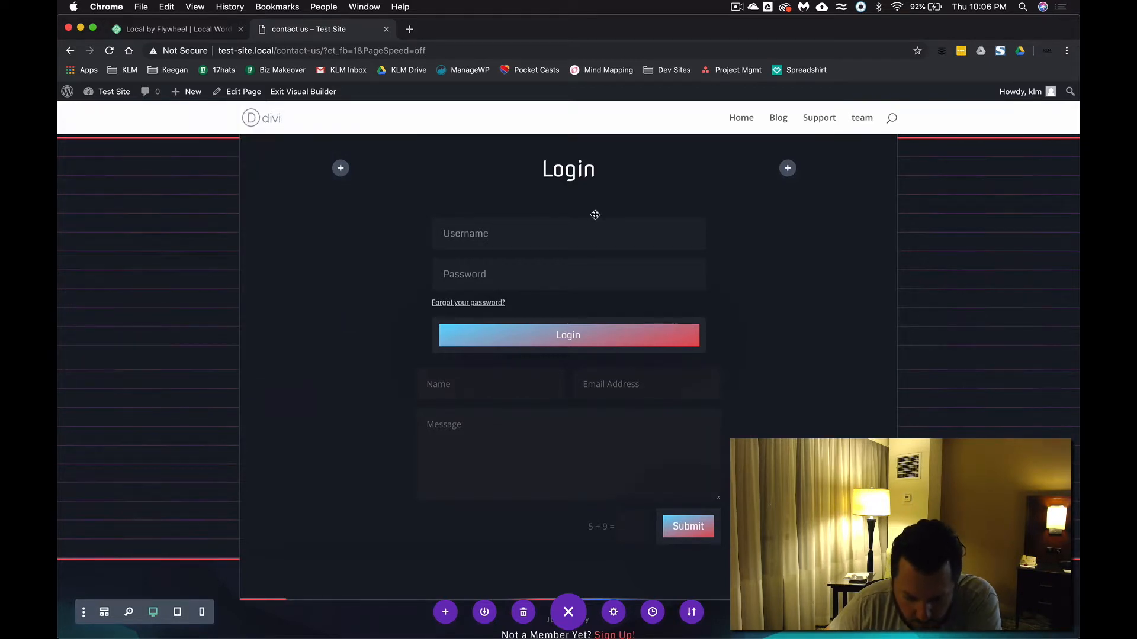
Step: Copy the Login module's Body Text styles from its design settings and save the module
left_click(170, 166)
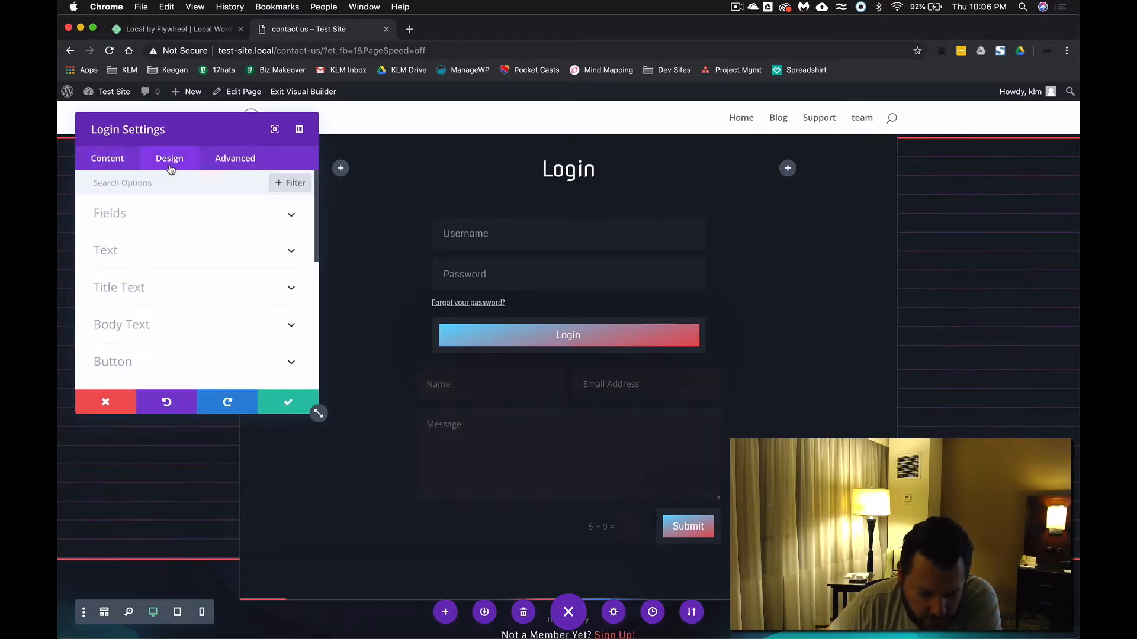
left_click(156, 252)
scroll(157, 252, "down", 5)
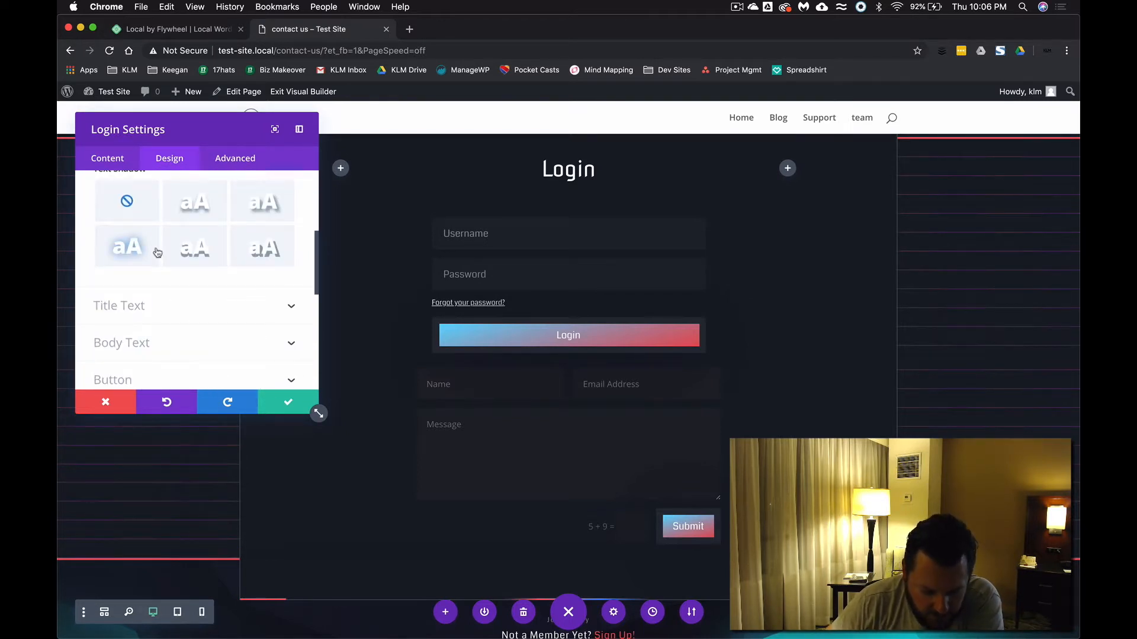
scroll(145, 325, "down", 2)
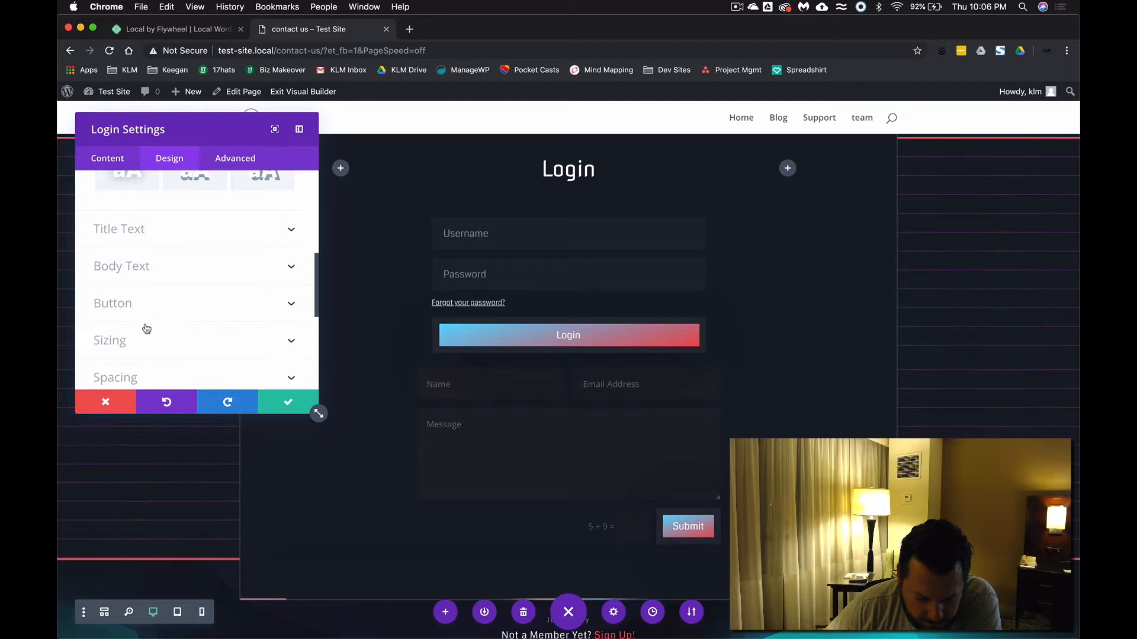
left_click(163, 262)
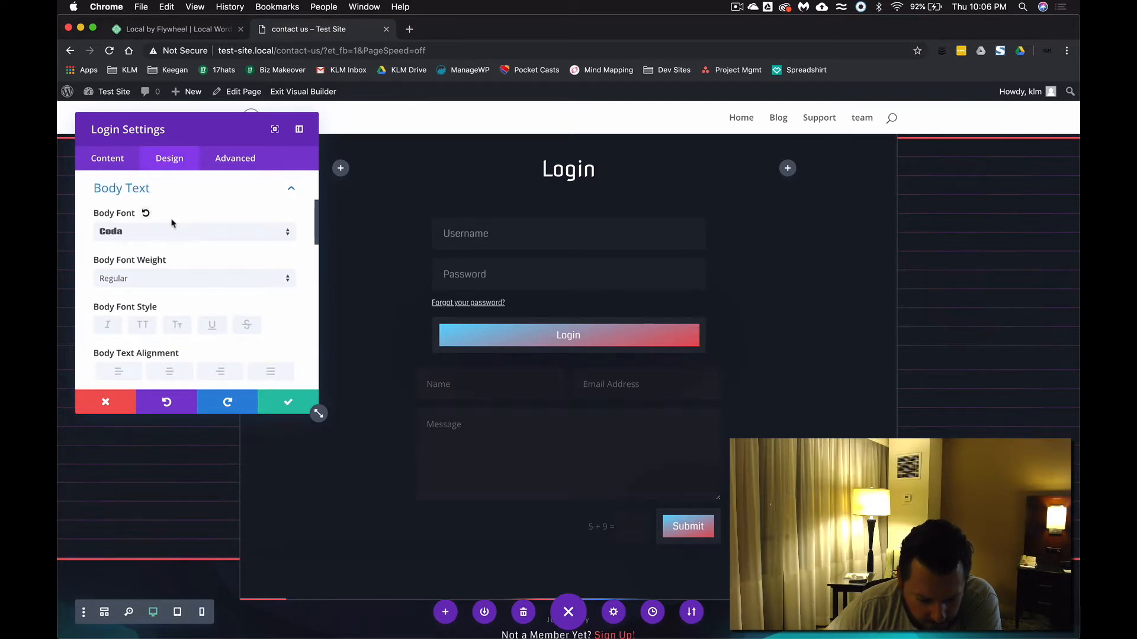
right_click(150, 195)
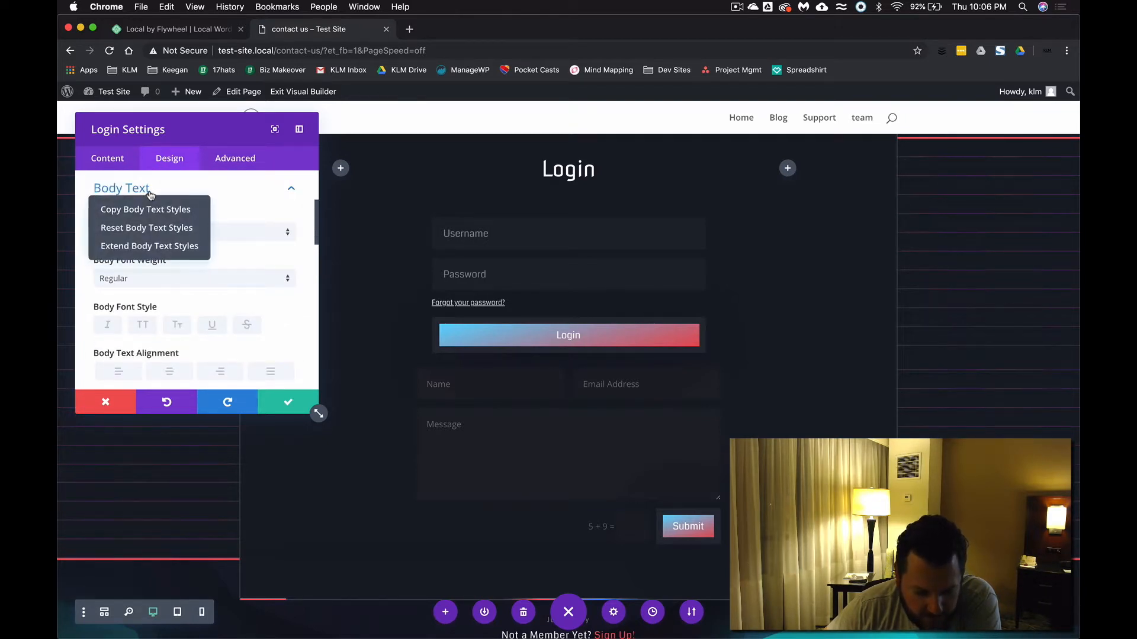
left_click(288, 404)
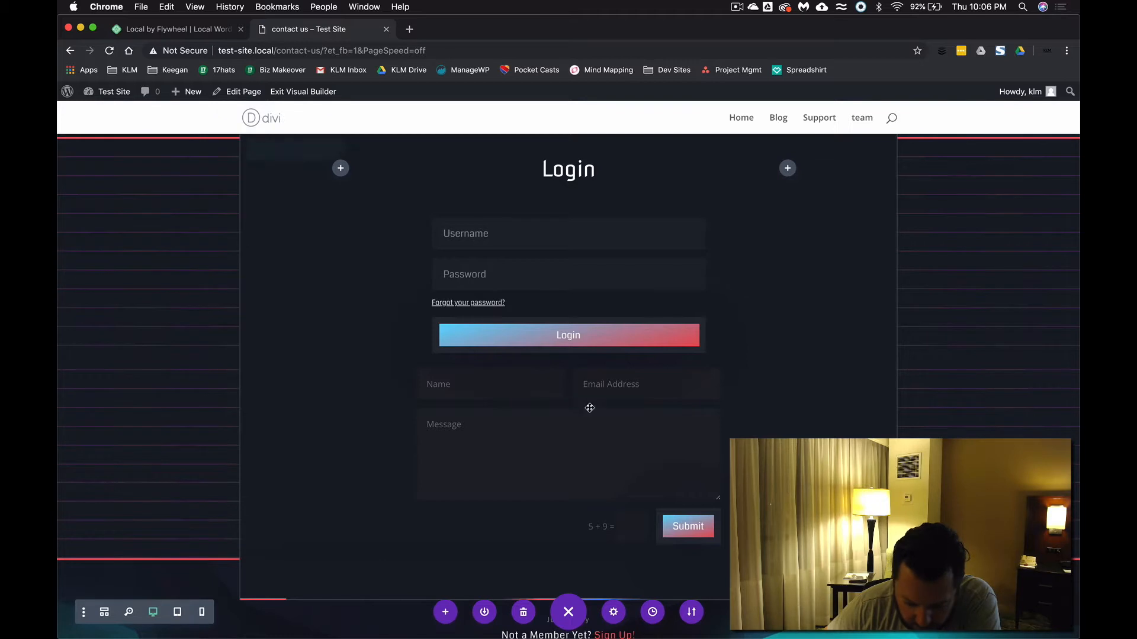
Step: Paste the copied Body Text styles onto the Contact Form module's Title Text styles
left_click(551, 399)
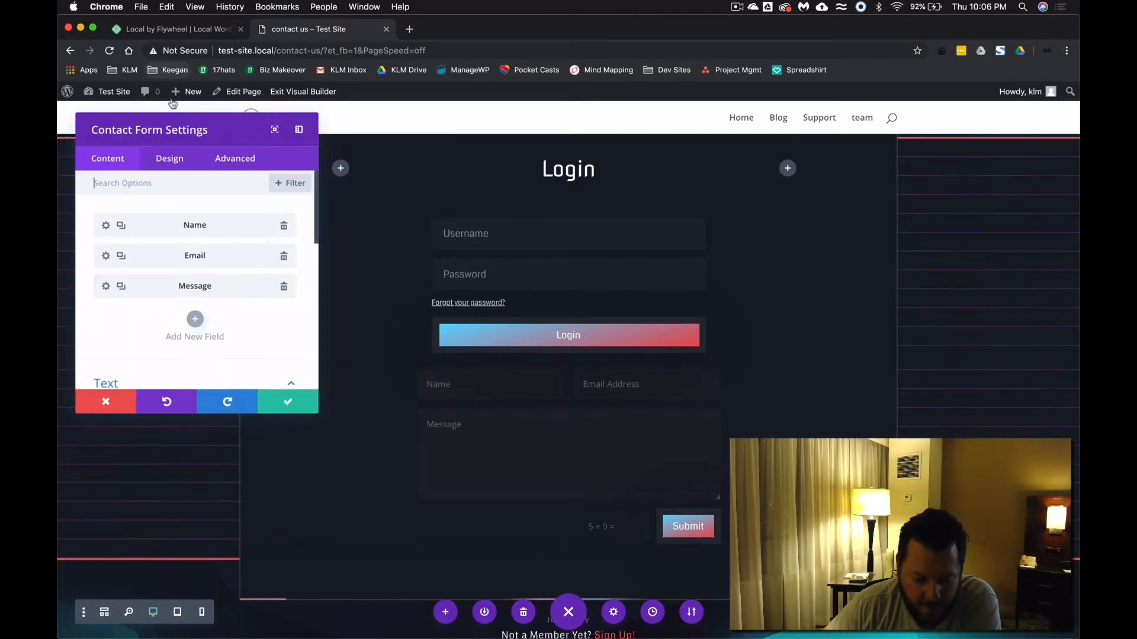
left_click(169, 158)
scroll(152, 254, "down", 1)
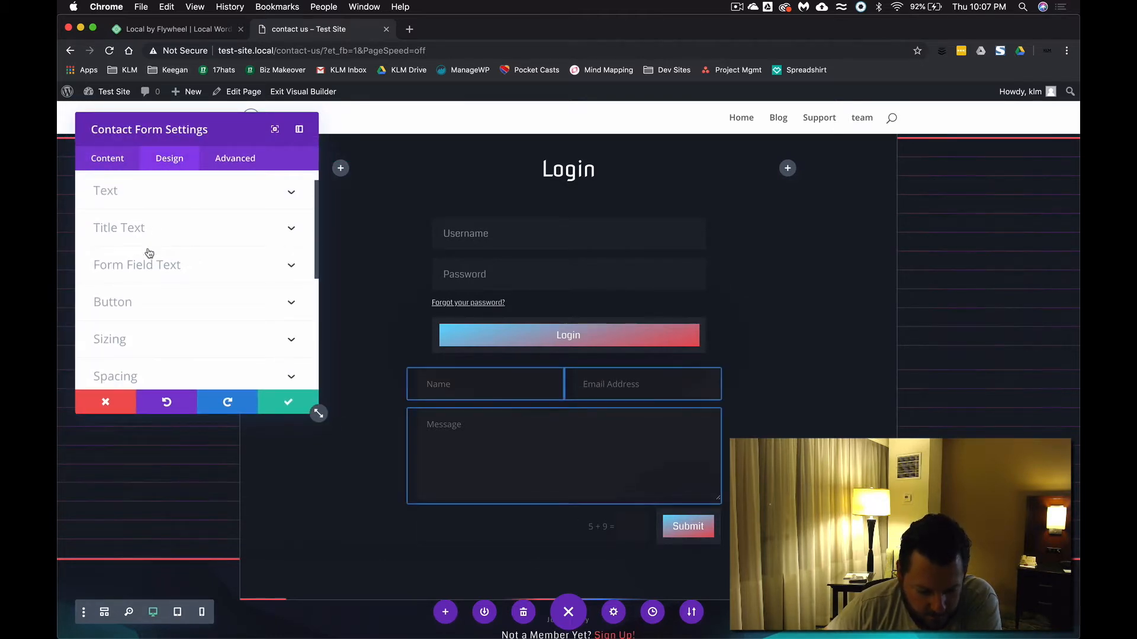
right_click(153, 191)
left_click(143, 227)
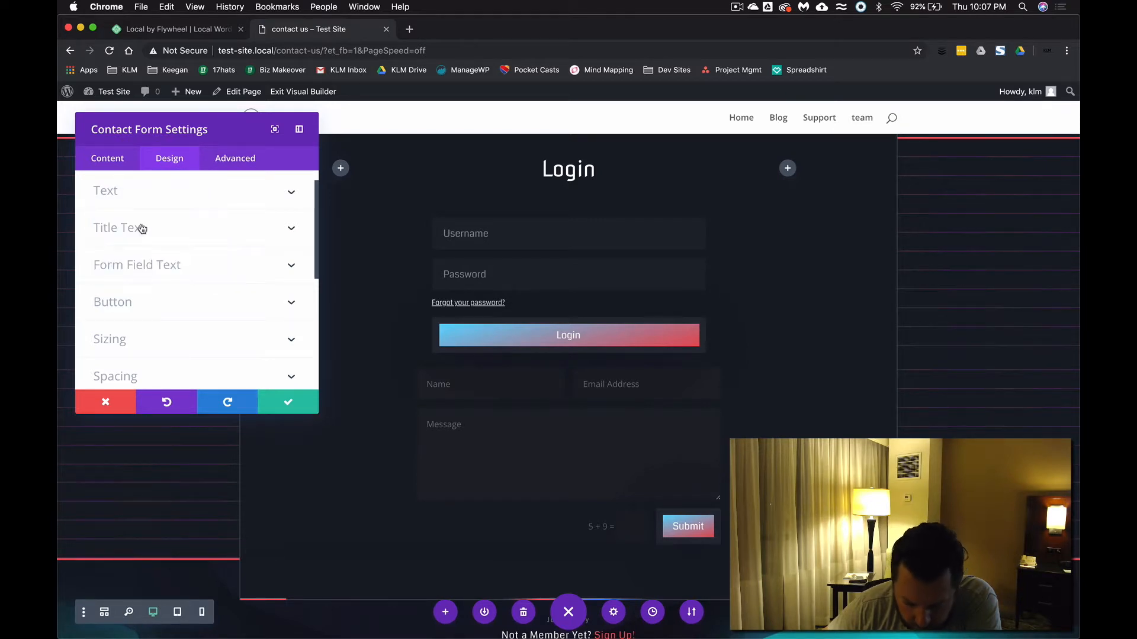
right_click(121, 232)
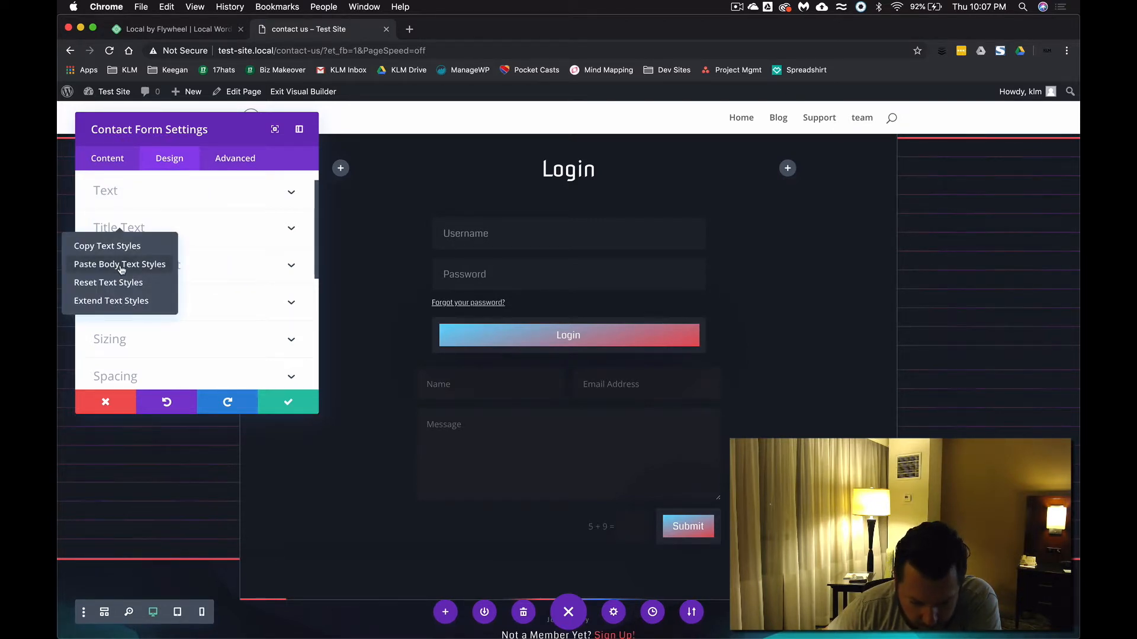
left_click(121, 269)
Step: Paste the copied Body Text styles onto the contact form's Form Field Text and save the module
left_click(122, 266)
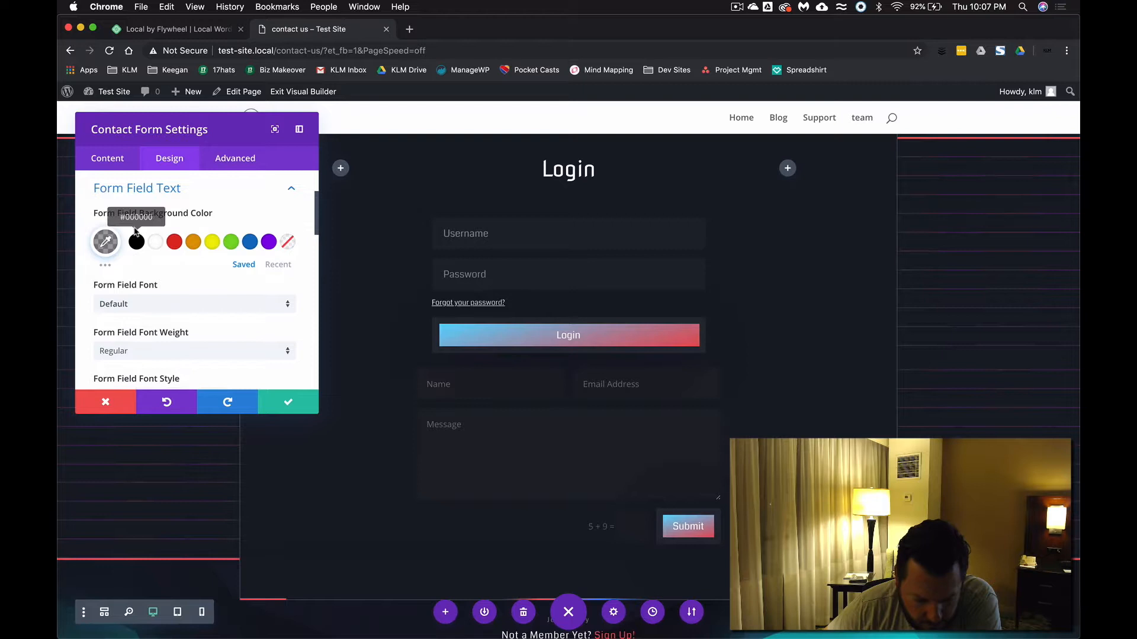
right_click(145, 195)
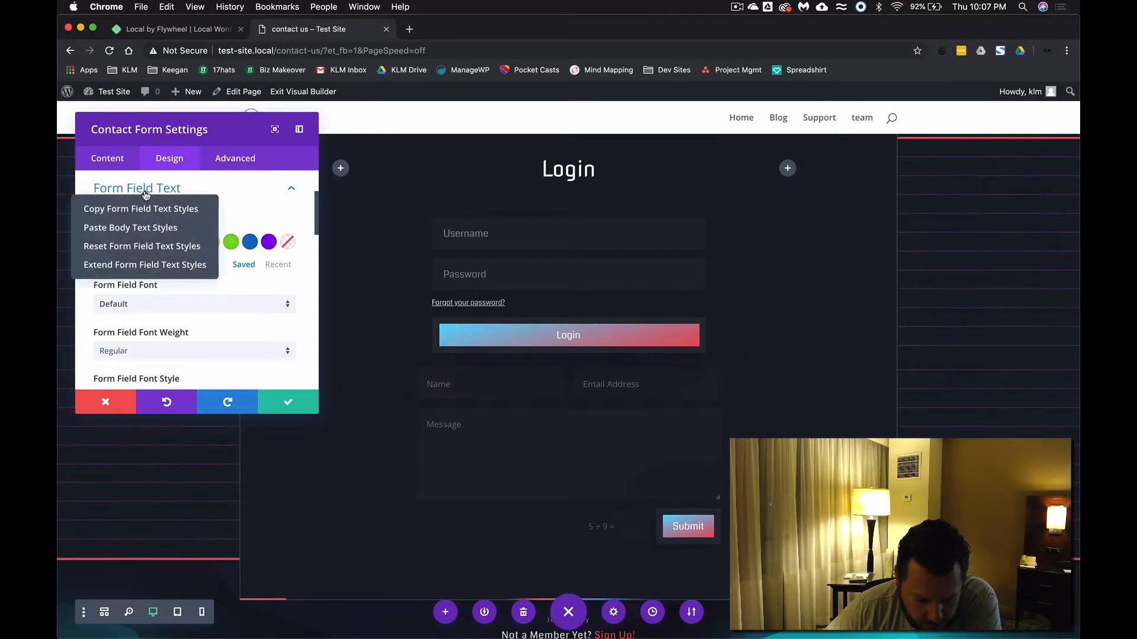
left_click(134, 228)
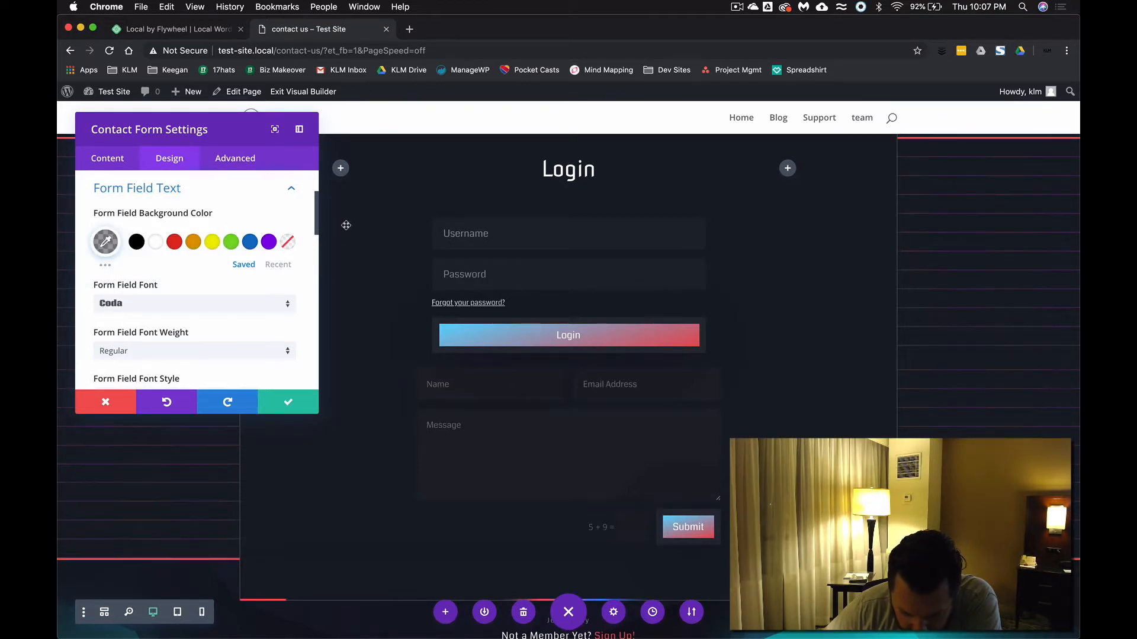
left_click(285, 405)
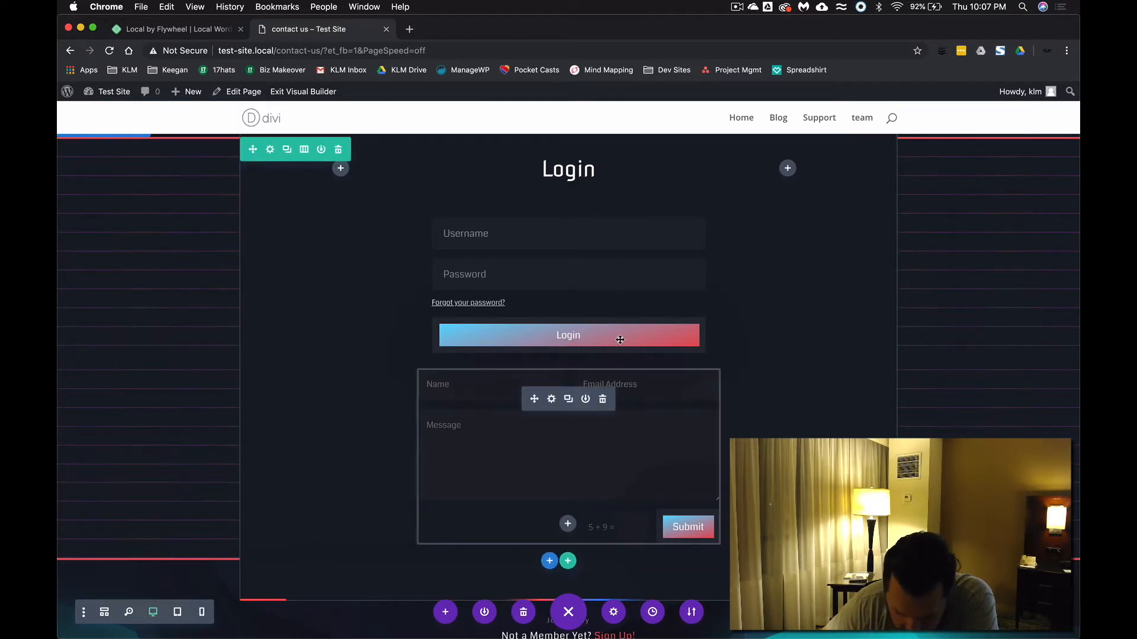
Step: Delete the Login module, then change the "Login" heading above the contact form to "Contact Us" and save it
left_click(603, 222)
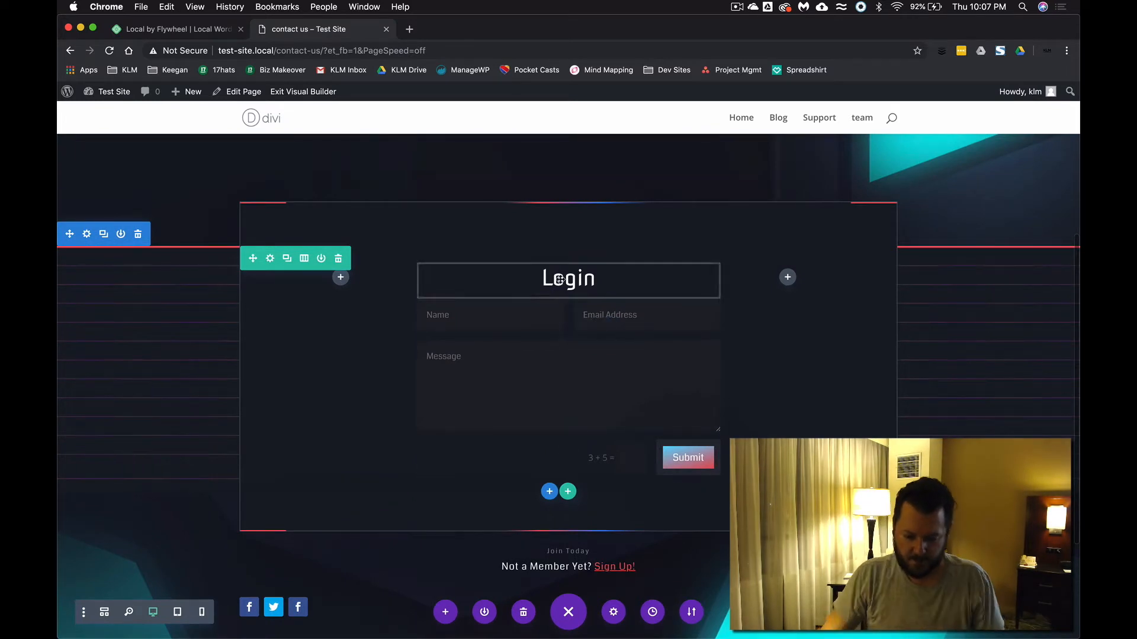
left_click(559, 279)
double_click(130, 361)
type("Contact Us")
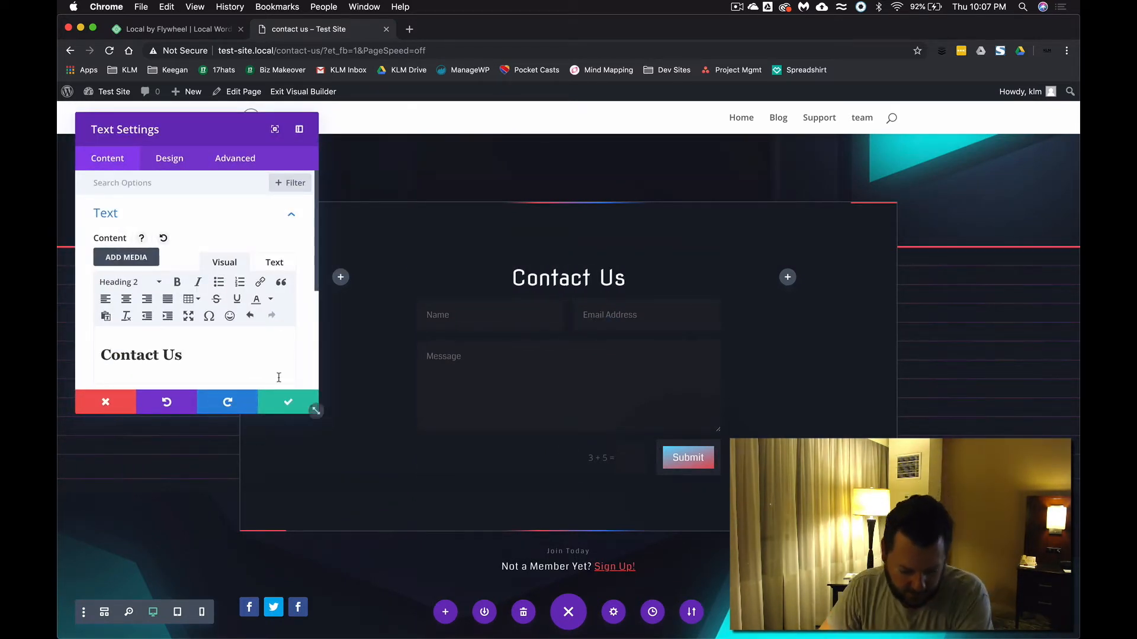
left_click(288, 402)
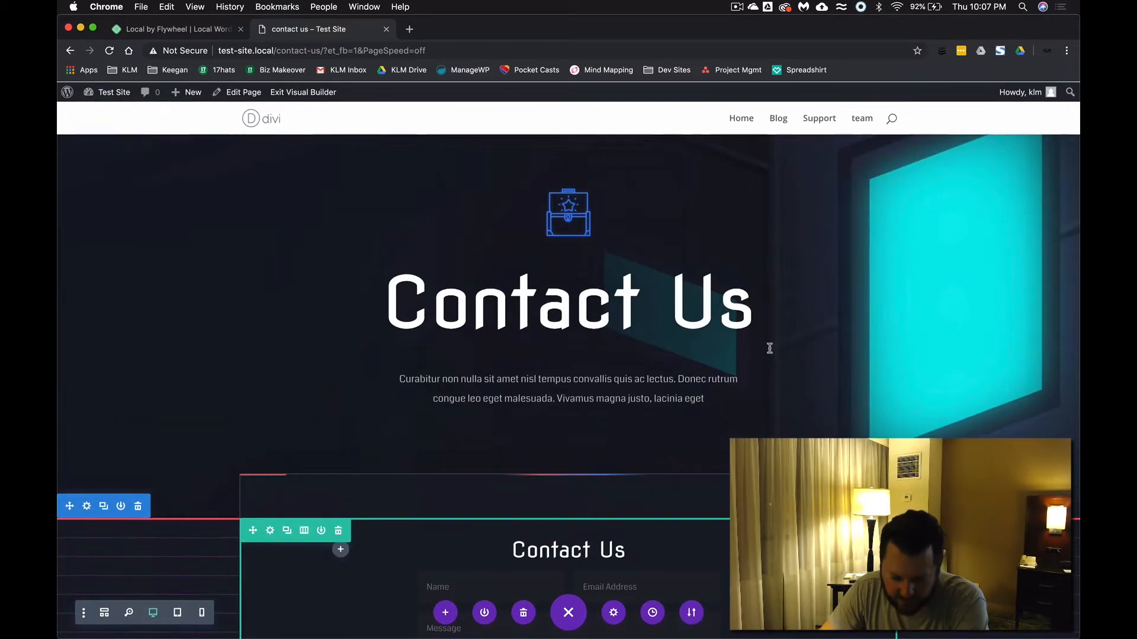
Step: Delete the "Not a Member Yet? Sign Up!" text module and the social media icons module below the contact form
scroll(769, 348, "down", 5)
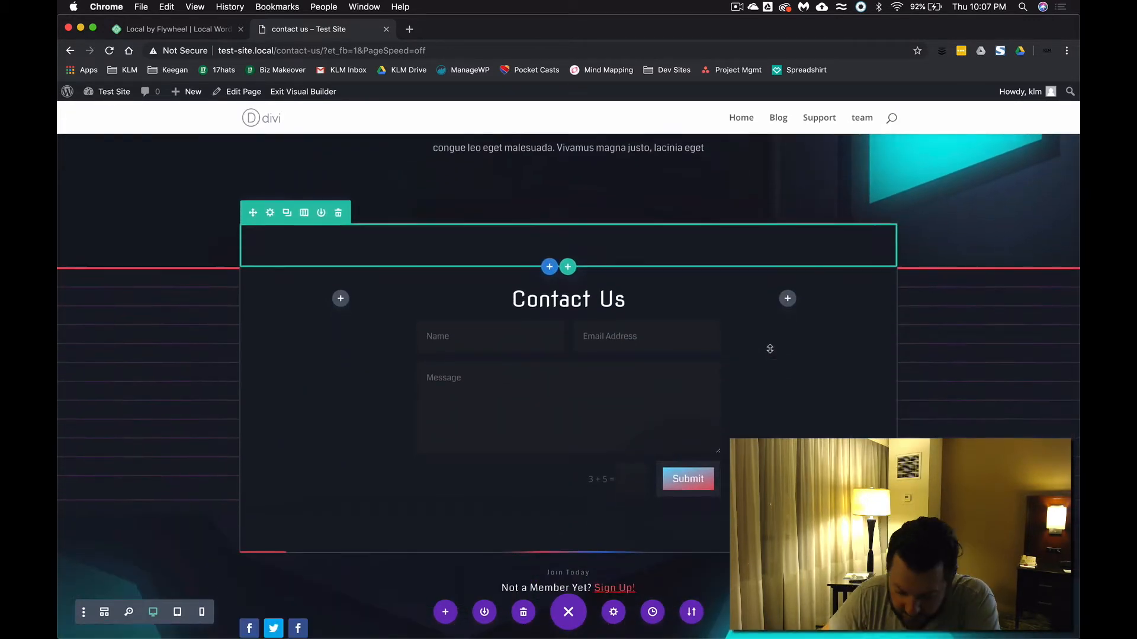
scroll(769, 349, "down", 4)
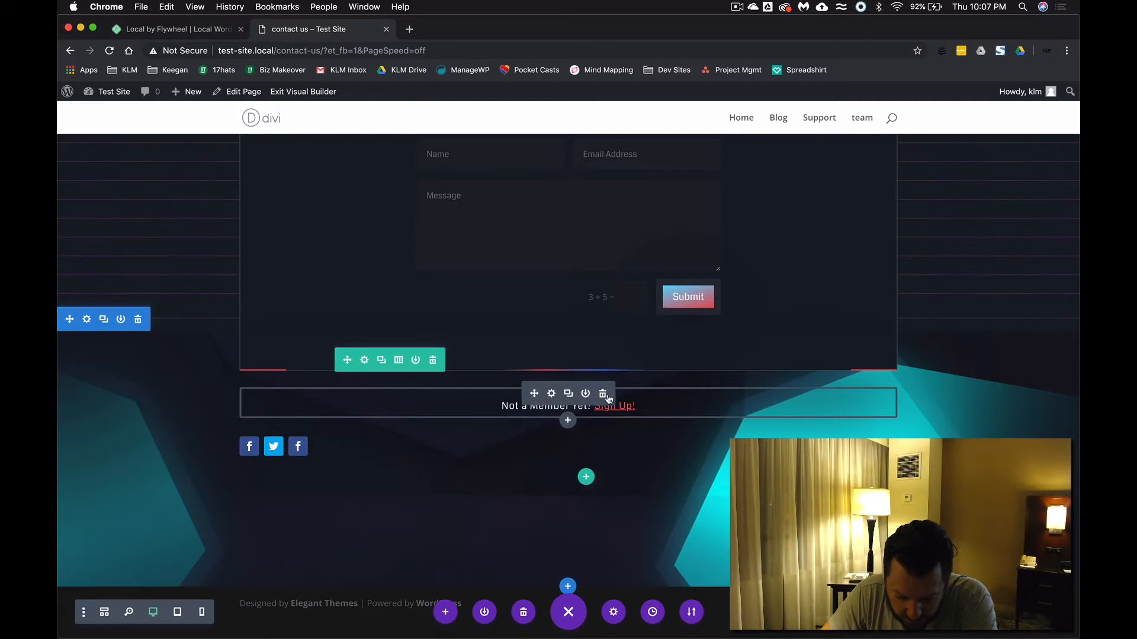
left_click(603, 394)
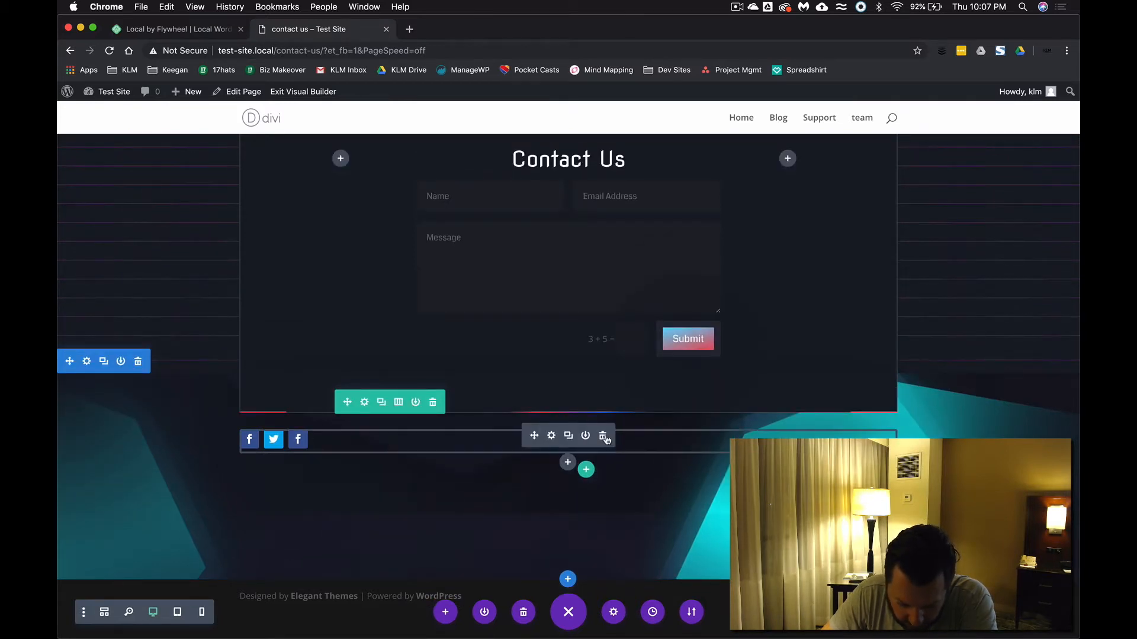
left_click(603, 436)
scroll(660, 366, "up", 10)
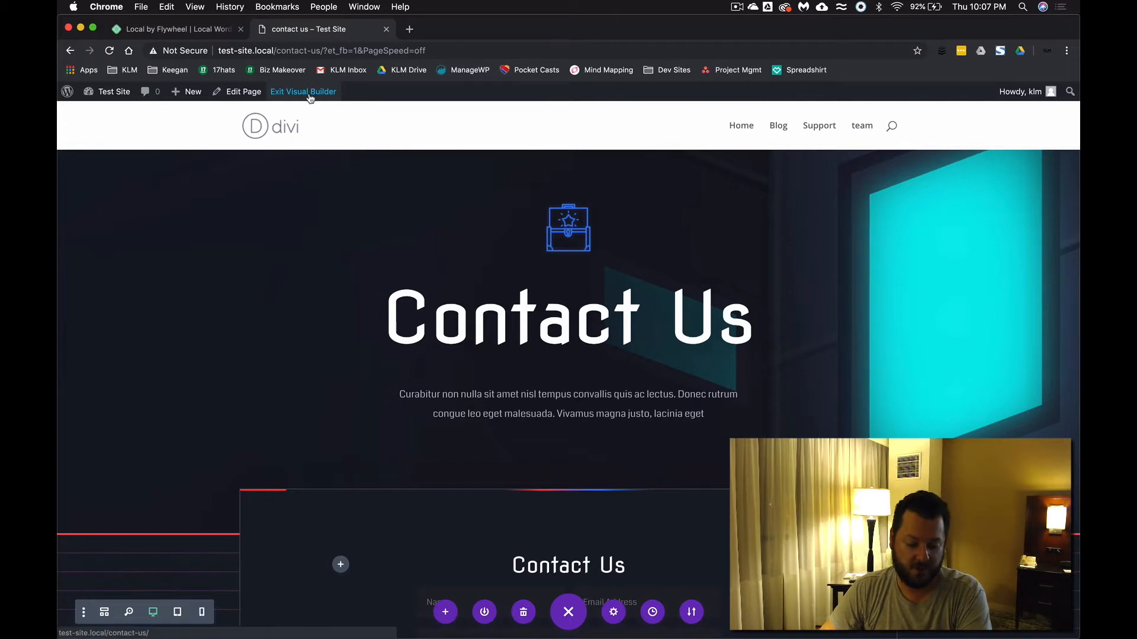
Step: Add the contact us page to the Main Menu in the site's menu editor and save the menu
mouse_move(120, 100)
left_click(112, 165)
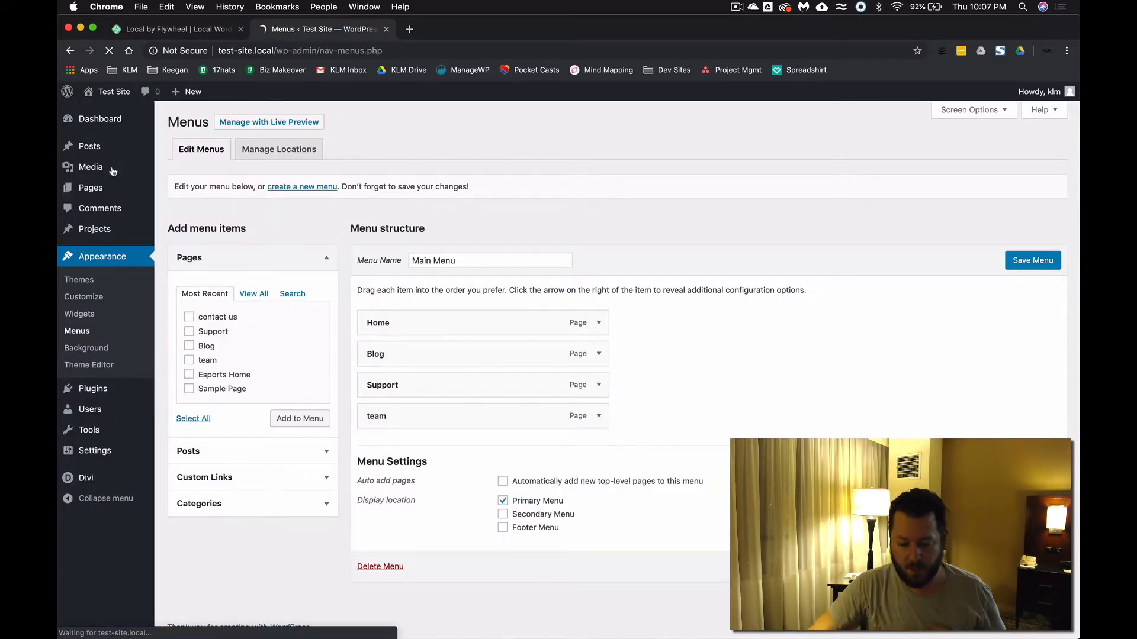
left_click(189, 317)
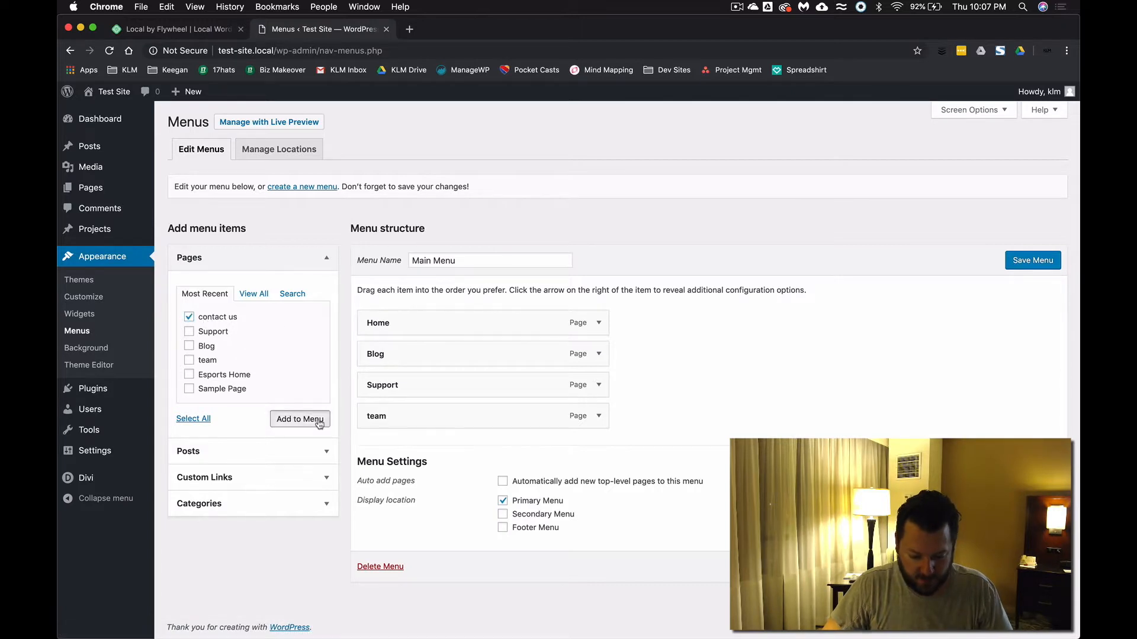
left_click(311, 419)
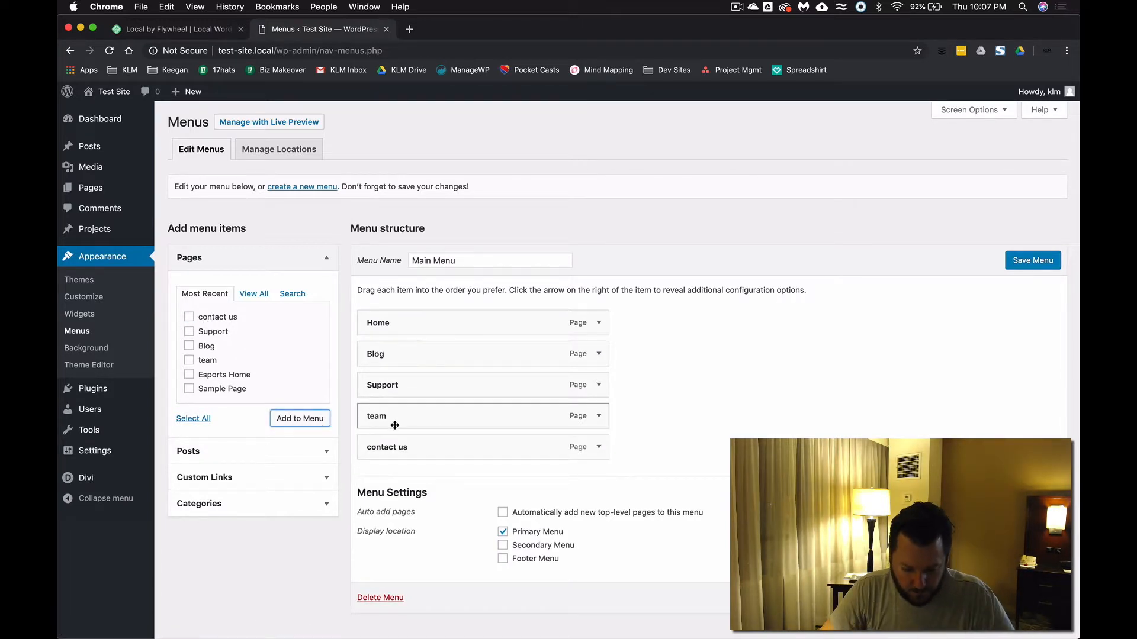
left_click(1032, 260)
Step: Visit the live site and check the team and contact us pages through the navigation menu
mouse_move(110, 96)
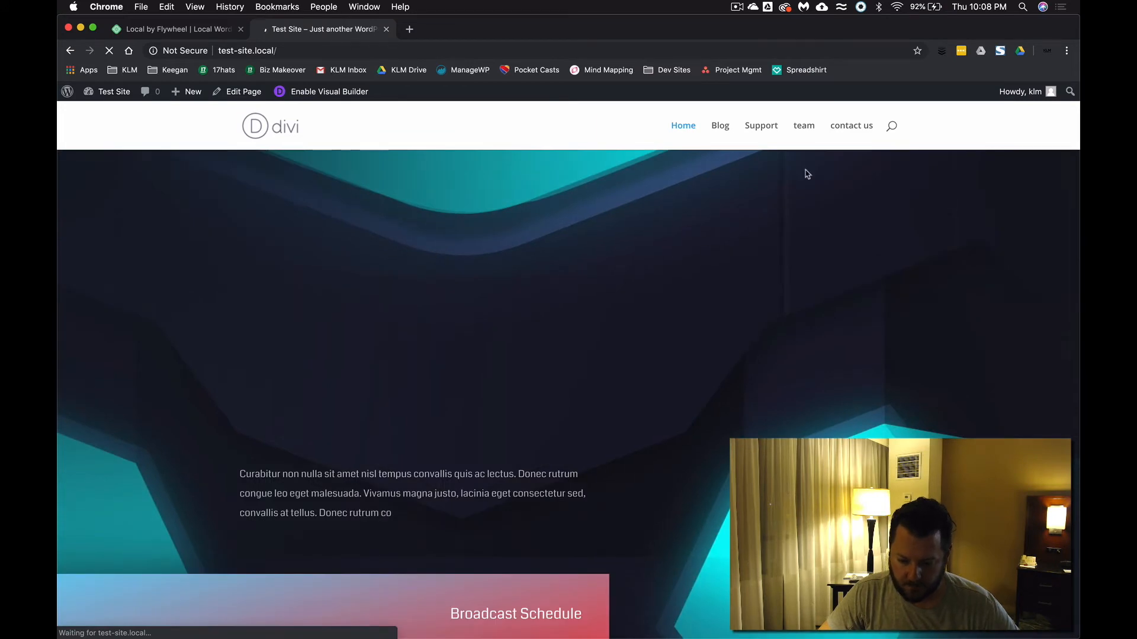
left_click(805, 130)
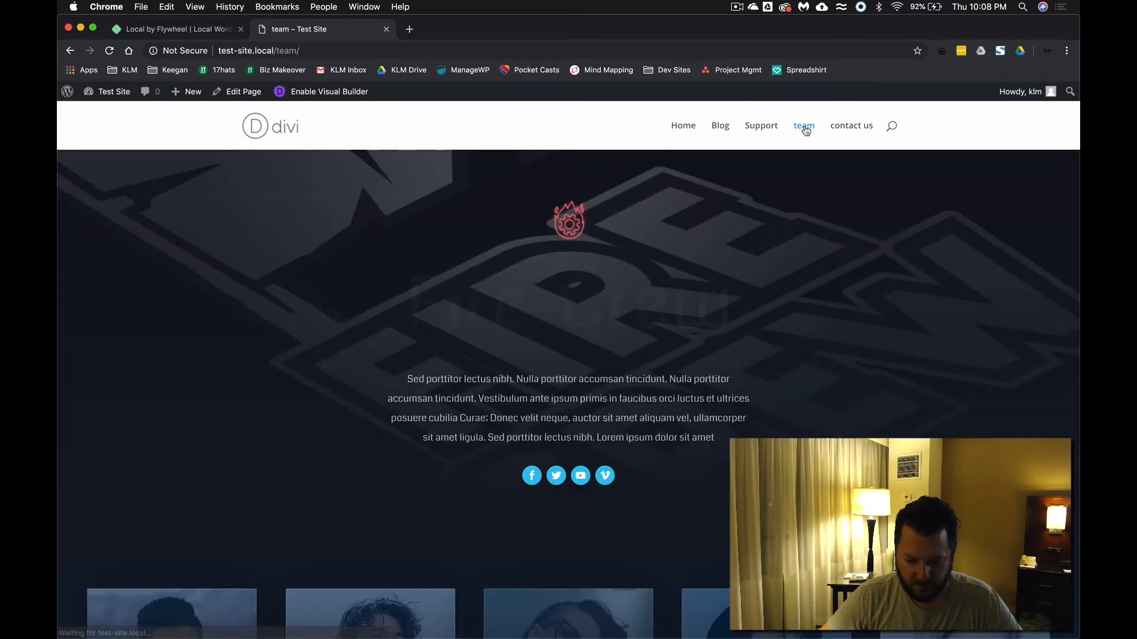
left_click(850, 129)
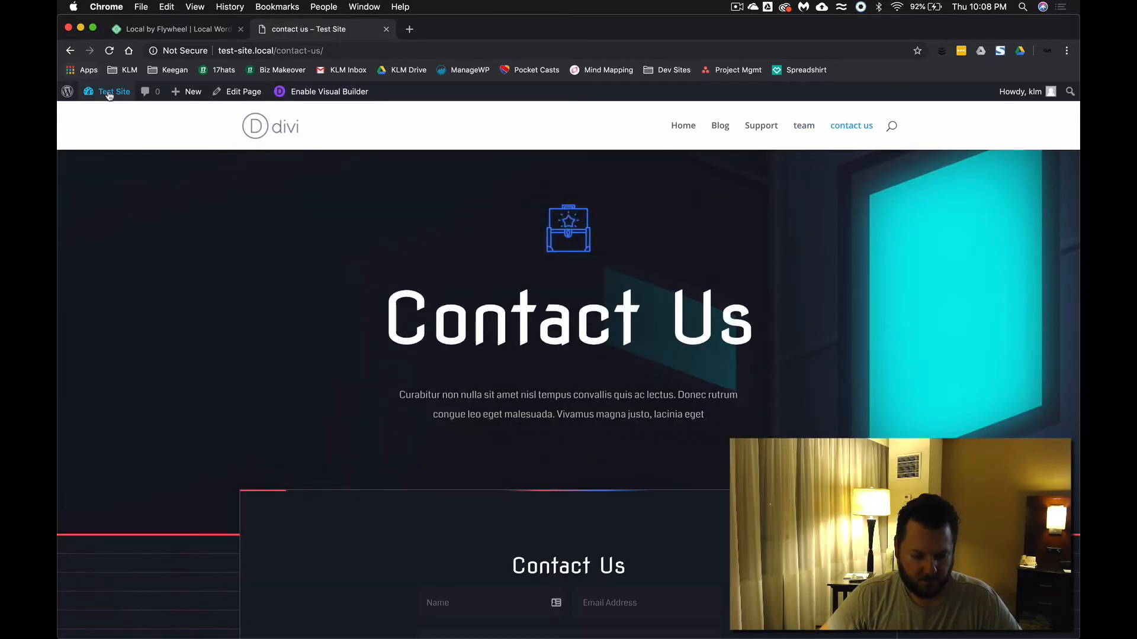
Step: Capitalise the Main Menu's last two navigation labels as "Team" and "Contact Us" and save the menu
left_click(121, 163)
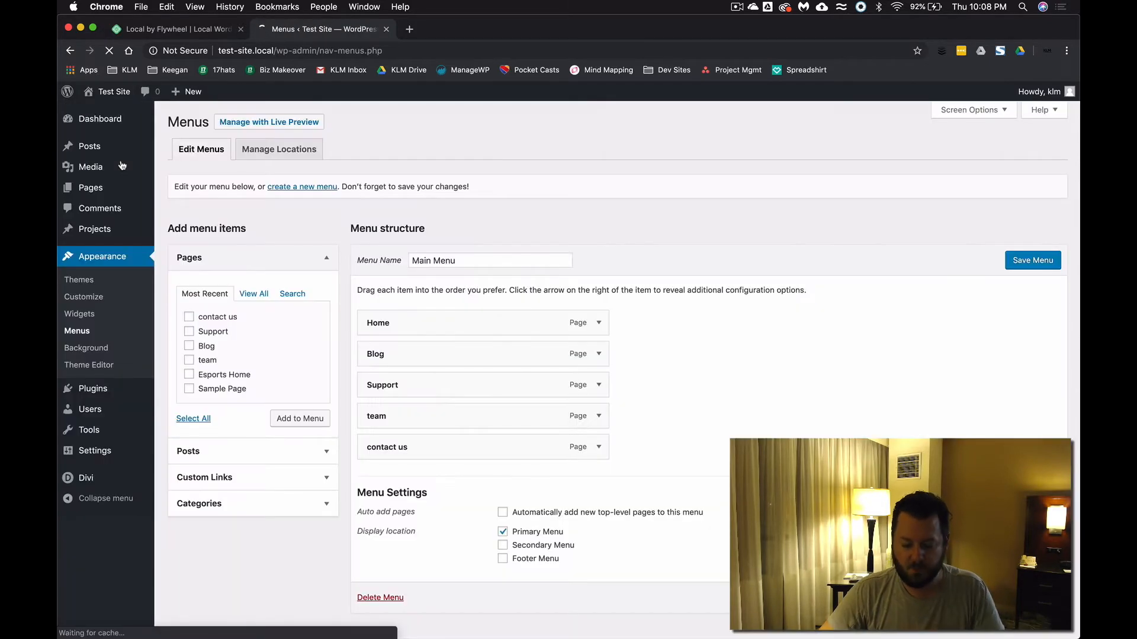
left_click(598, 415)
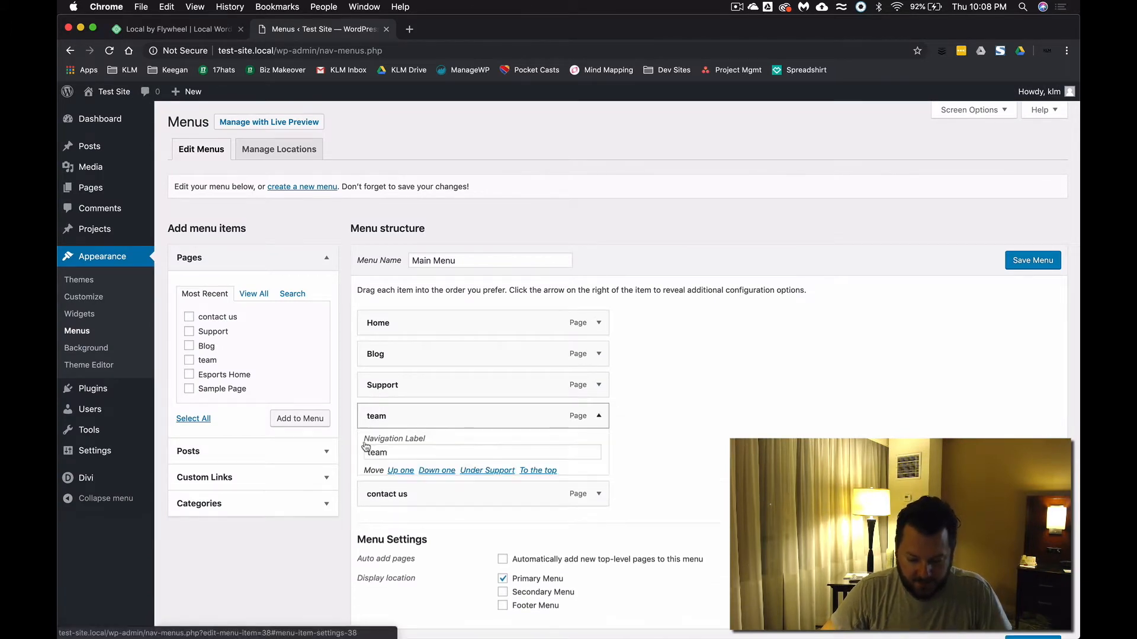
left_click(375, 456)
key("BackSpace")
type("T")
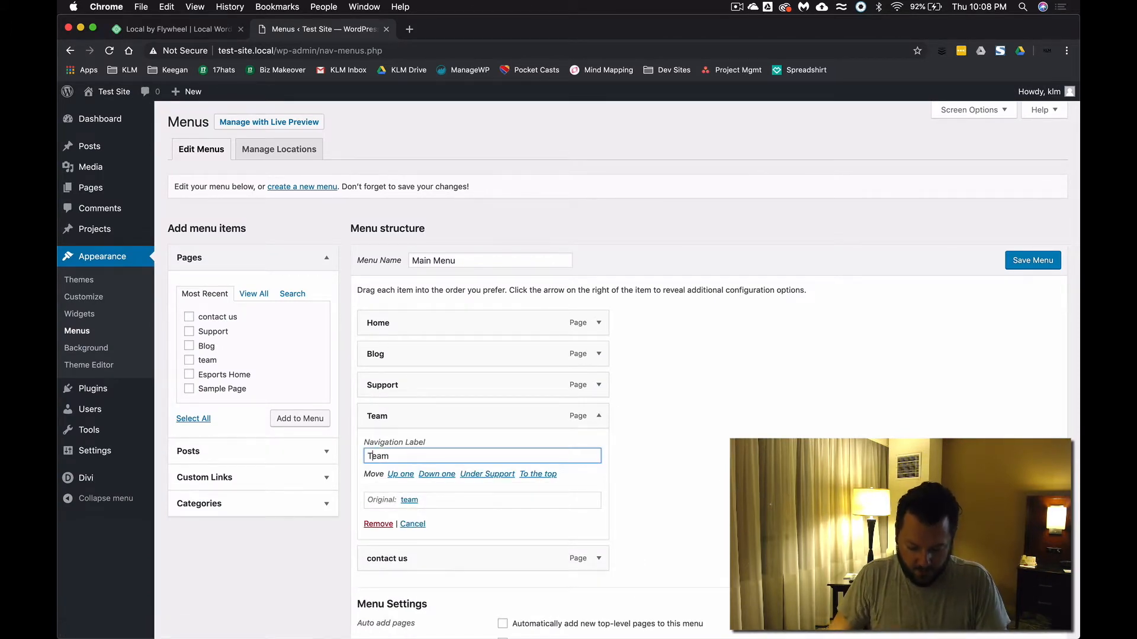
left_click(598, 559)
left_click_drag(372, 599, 339, 604)
type("Contact Us")
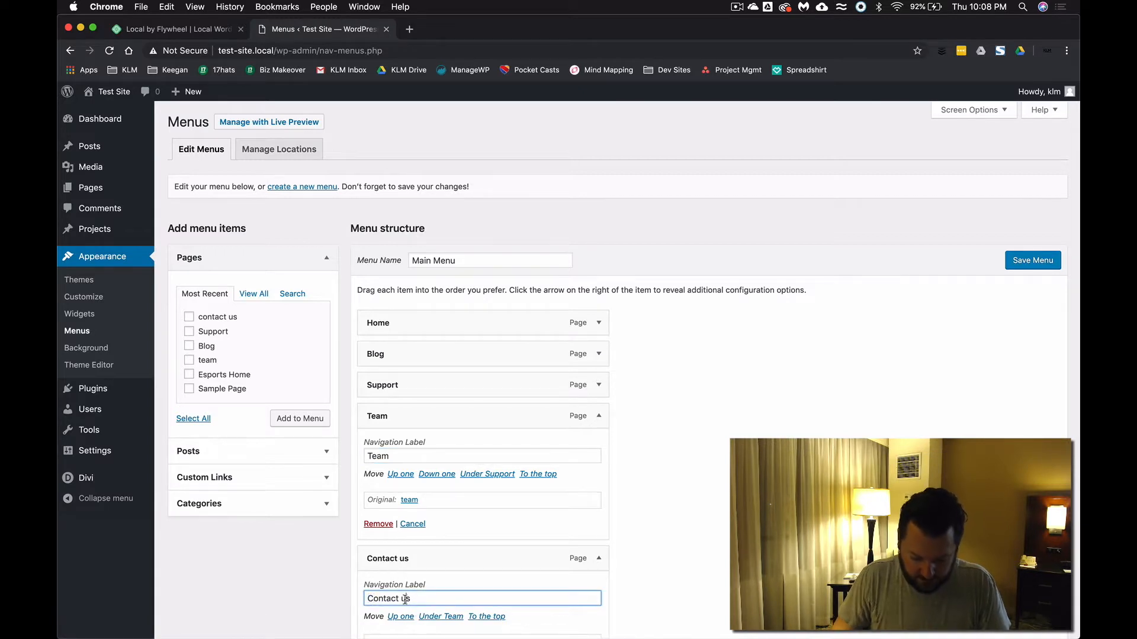
left_click(1025, 264)
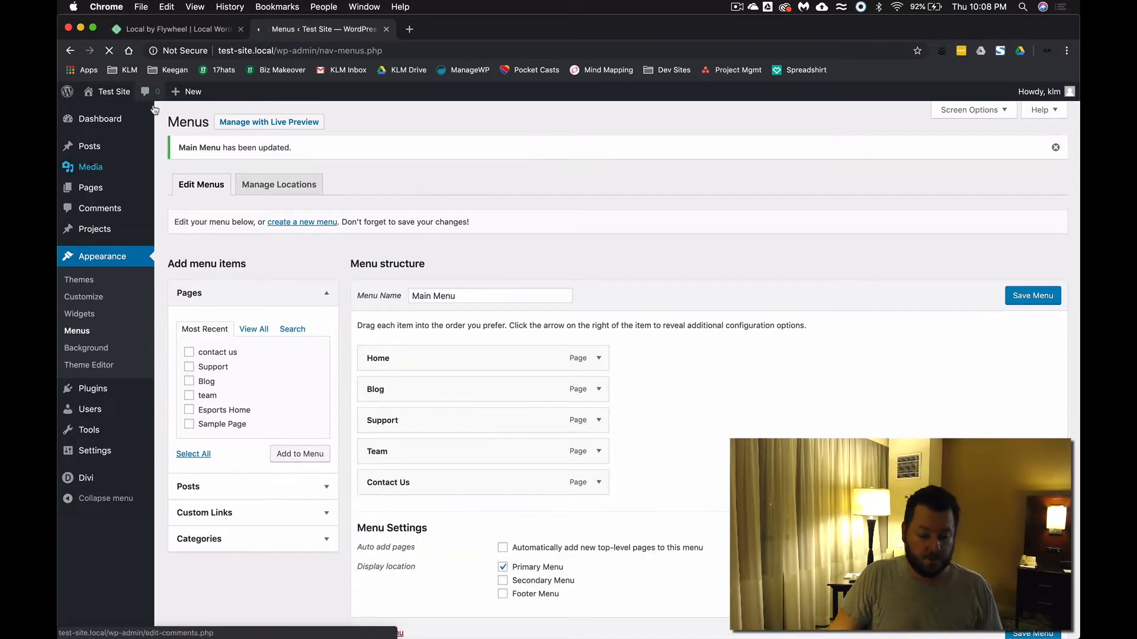
Step: Visit the site's home page and open the theme customizer's Header & Navigation settings
left_click(120, 93)
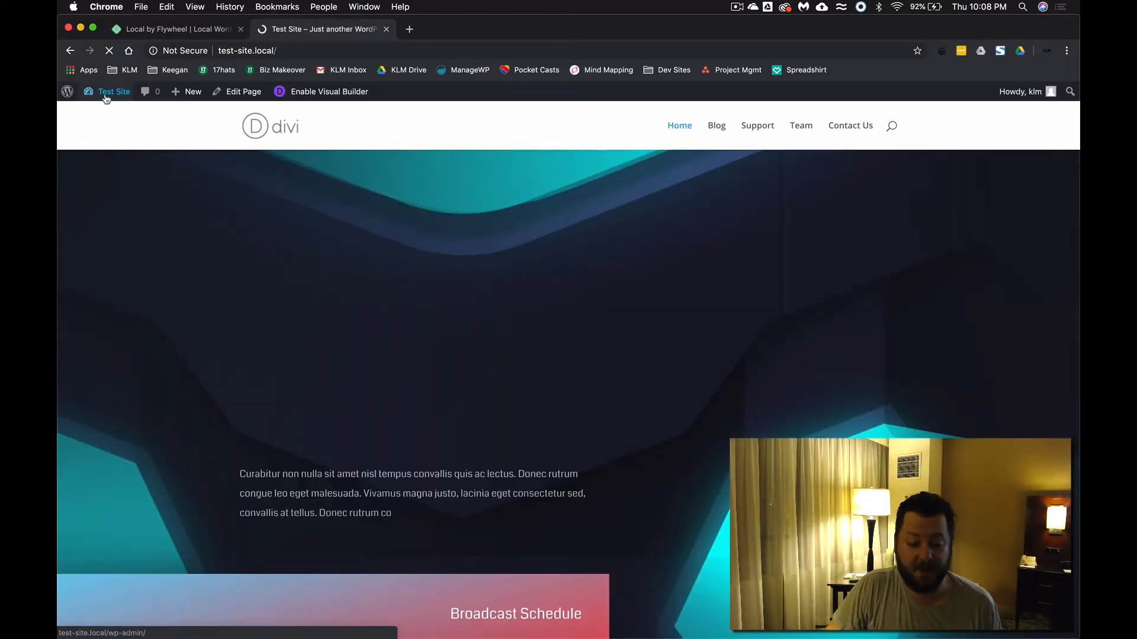
mouse_move(114, 94)
left_click(117, 179)
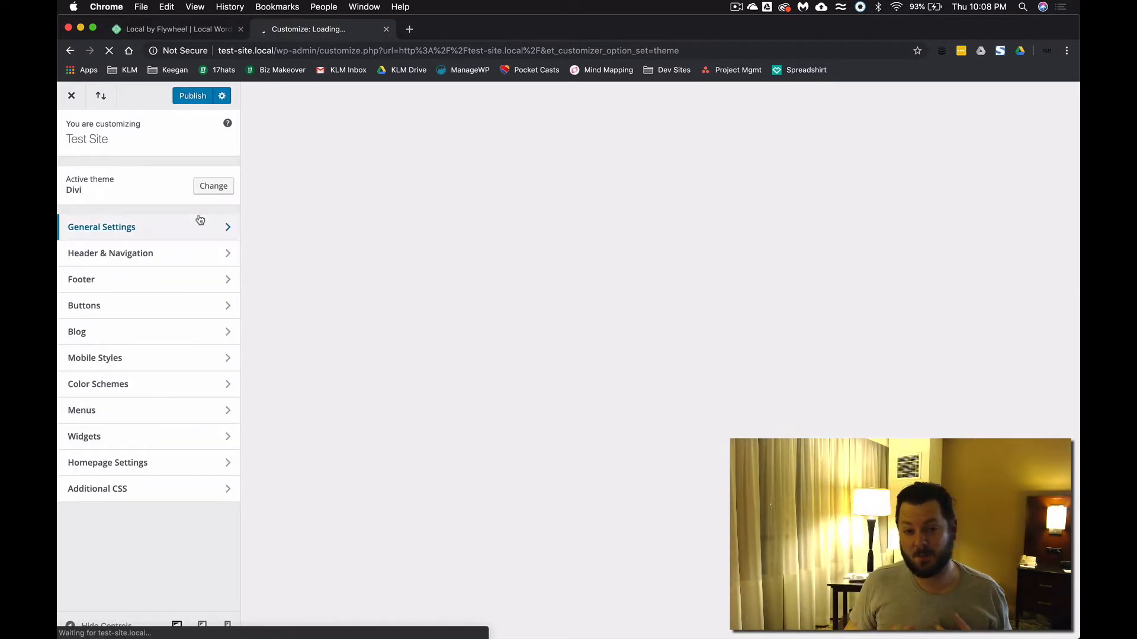
left_click(171, 254)
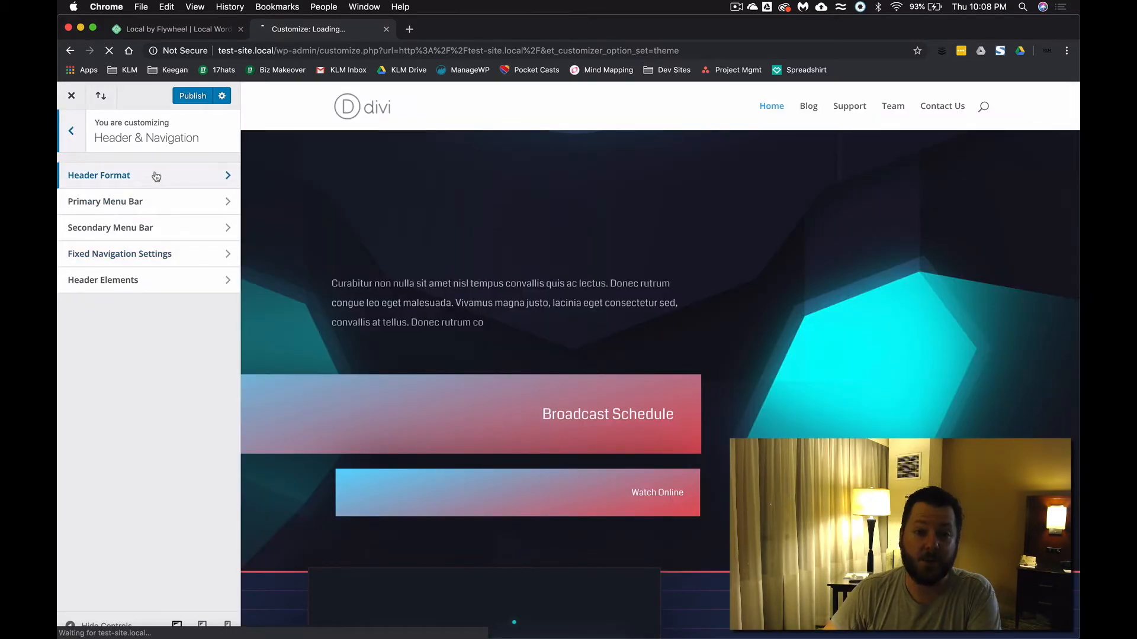
Step: Make the primary menu bar's background color fully transparent and check it against the home page preview
left_click(156, 177)
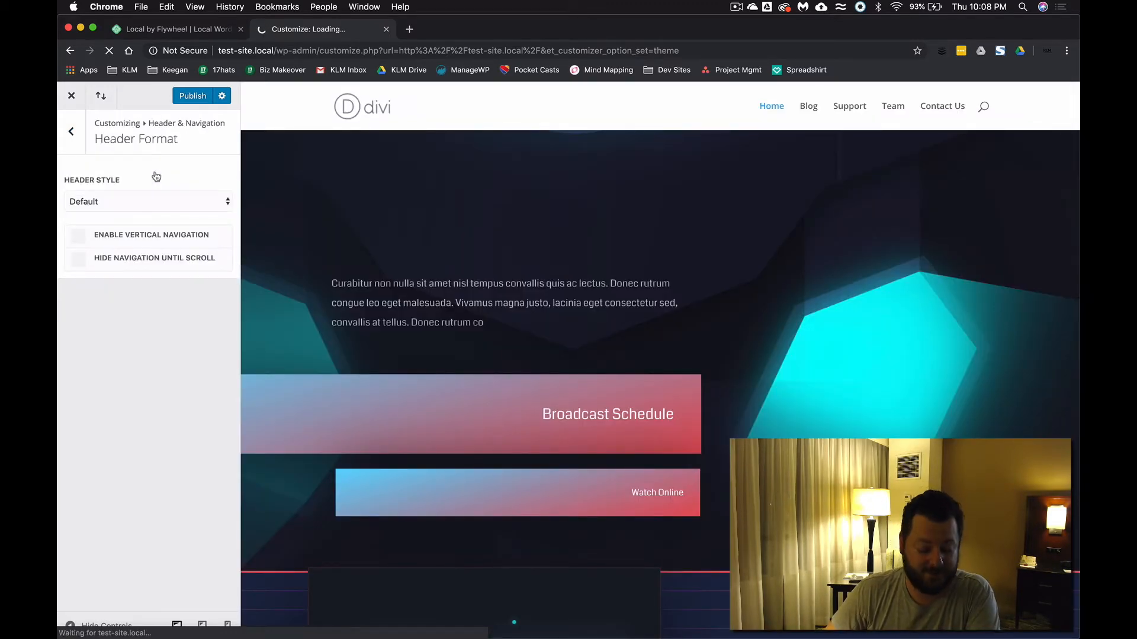
left_click(71, 133)
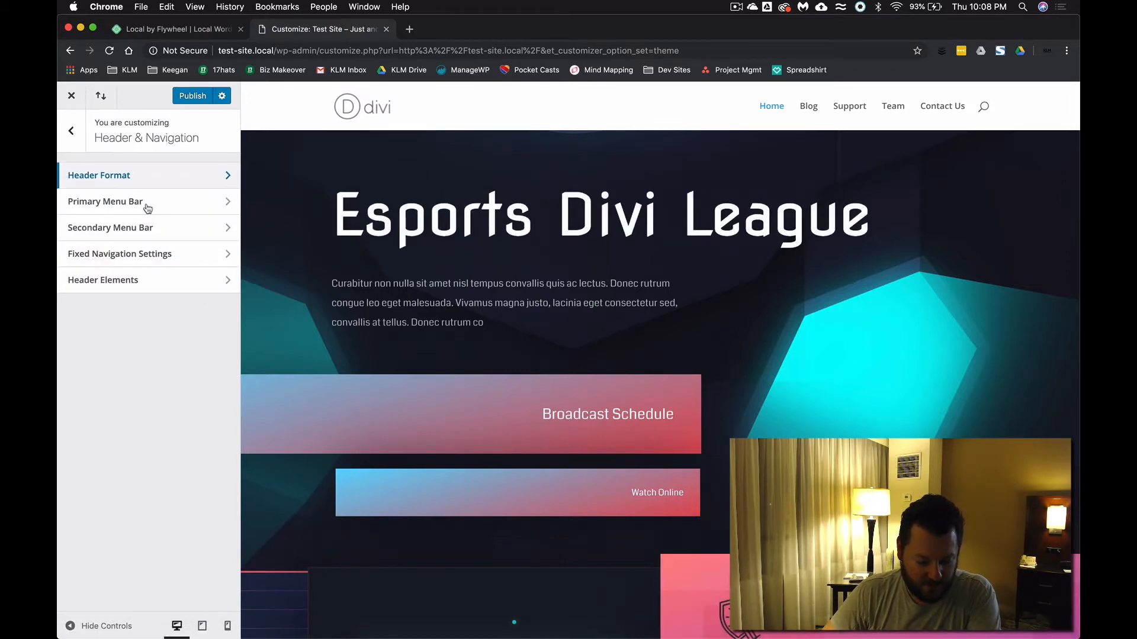
left_click(148, 207)
scroll(109, 300, "down", 5)
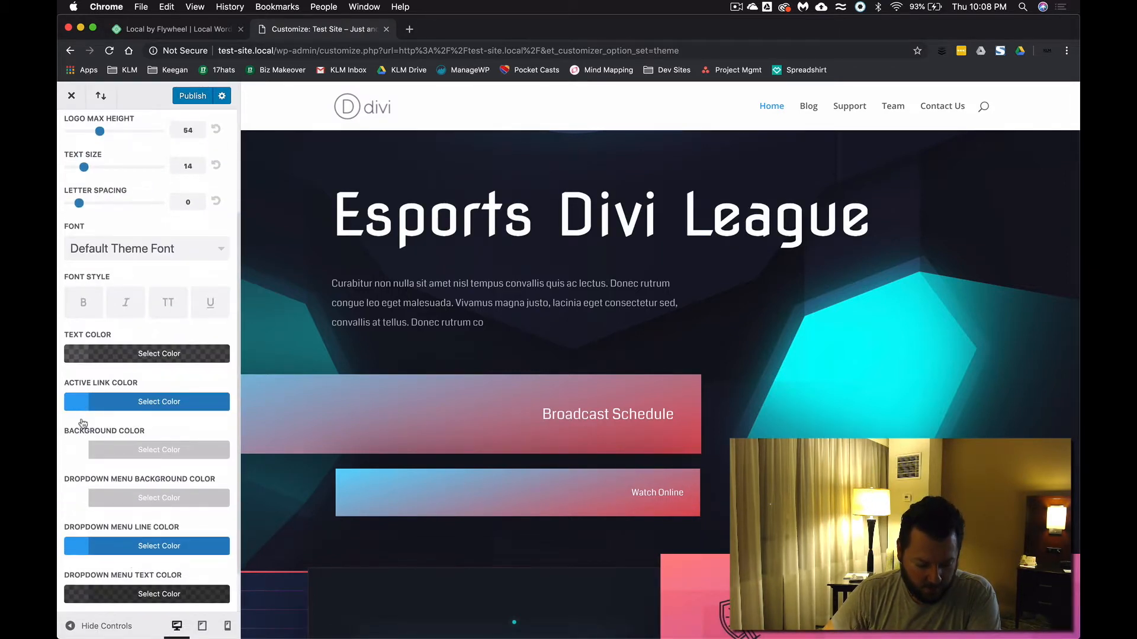
left_click(74, 452)
left_click_drag(209, 502, 209, 609)
left_click(201, 445)
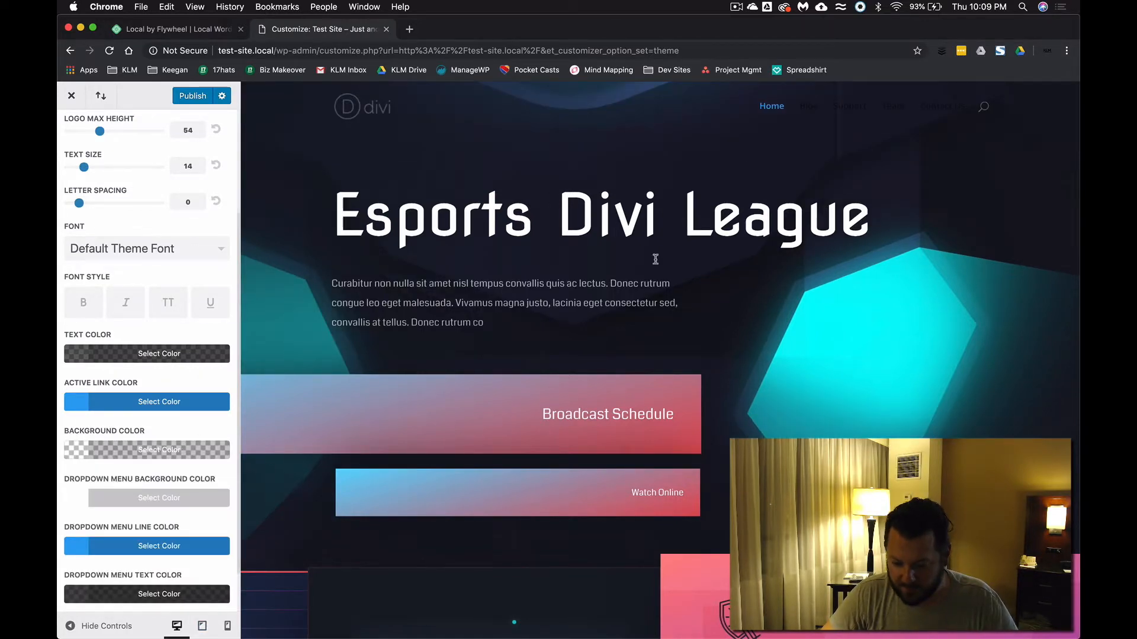
scroll(557, 255, "down", 4)
scroll(557, 255, "up", 4)
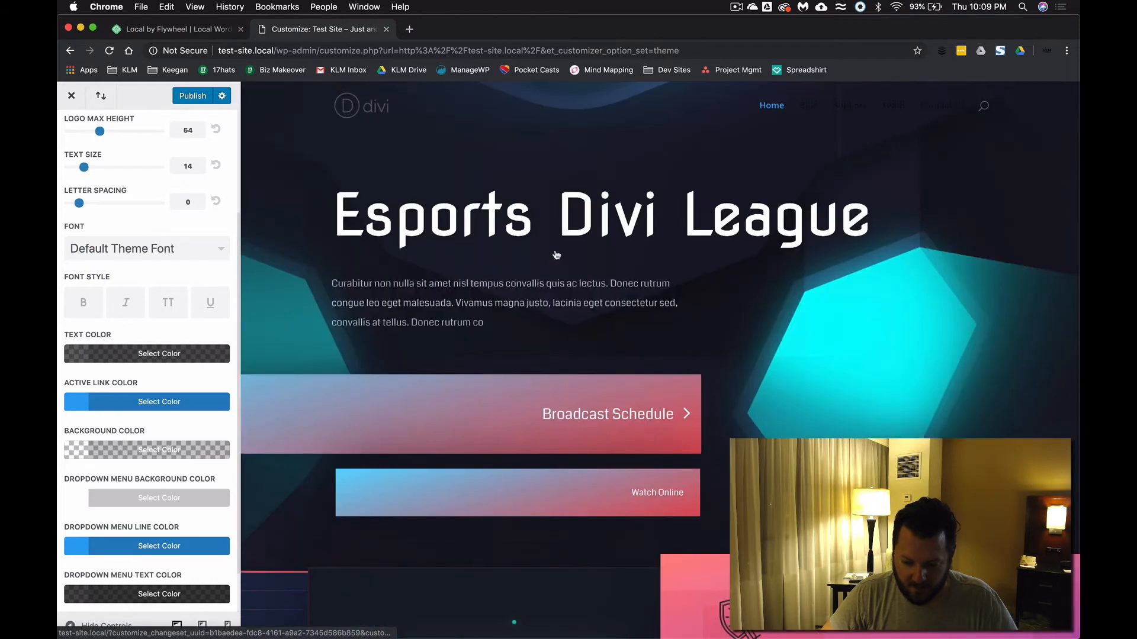
Step: Set the primary menu bar's text color to fully opaque white, #ffffff
left_click(77, 356)
left_click(89, 524)
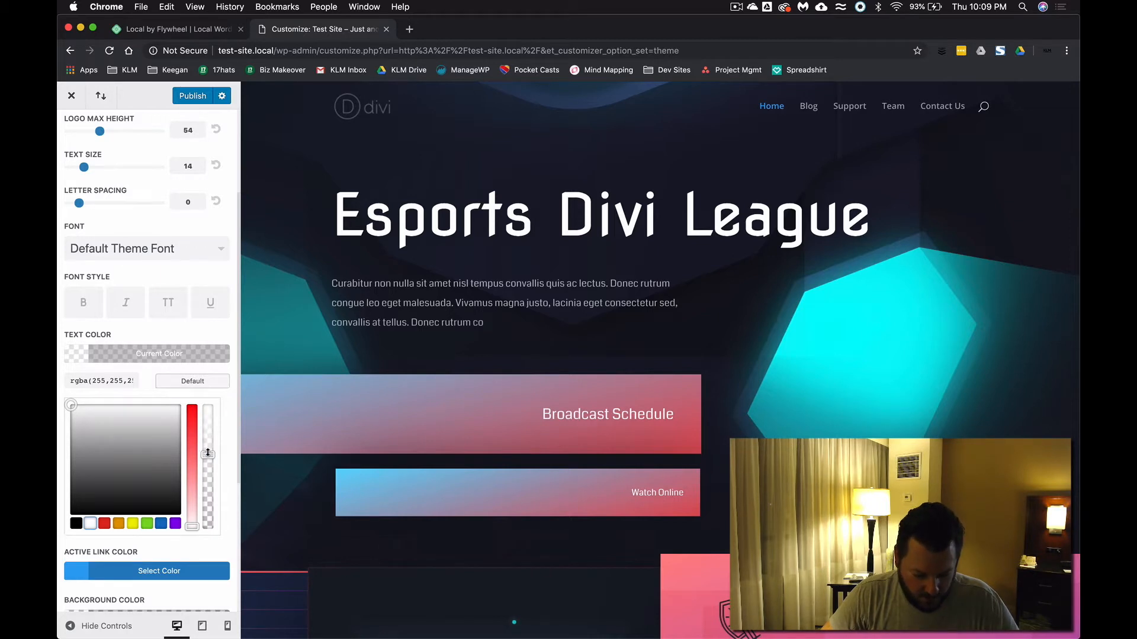
left_click_drag(207, 453, 207, 408)
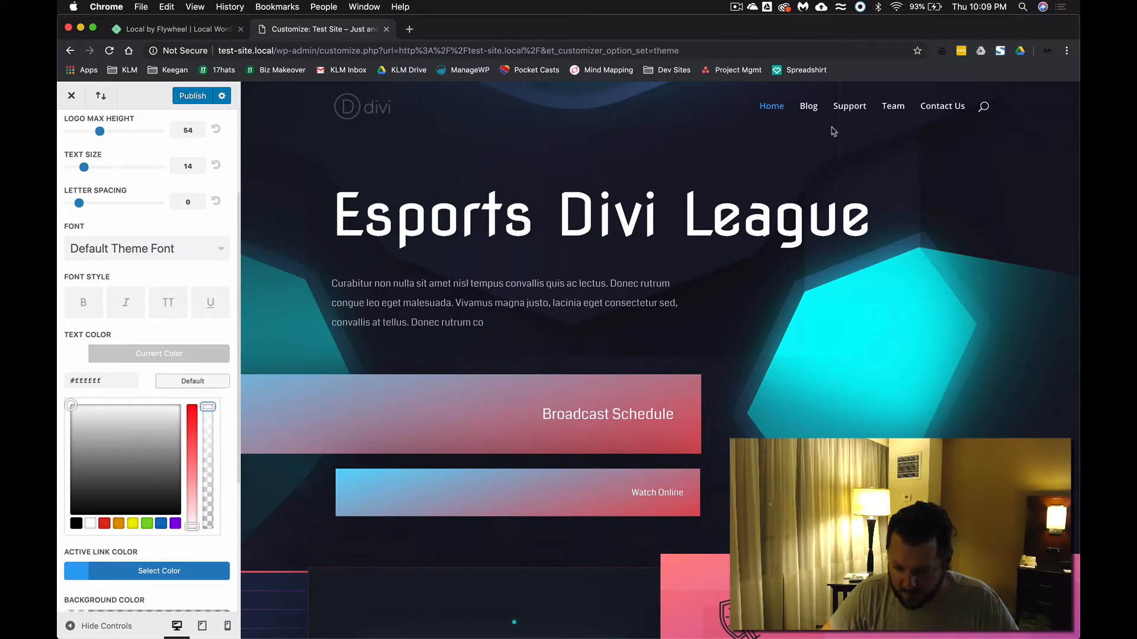
Step: Try the Coda font for the primary menu bar's text
scroll(119, 346, "up", 3)
left_click(163, 330)
scroll(173, 405, "down", 20)
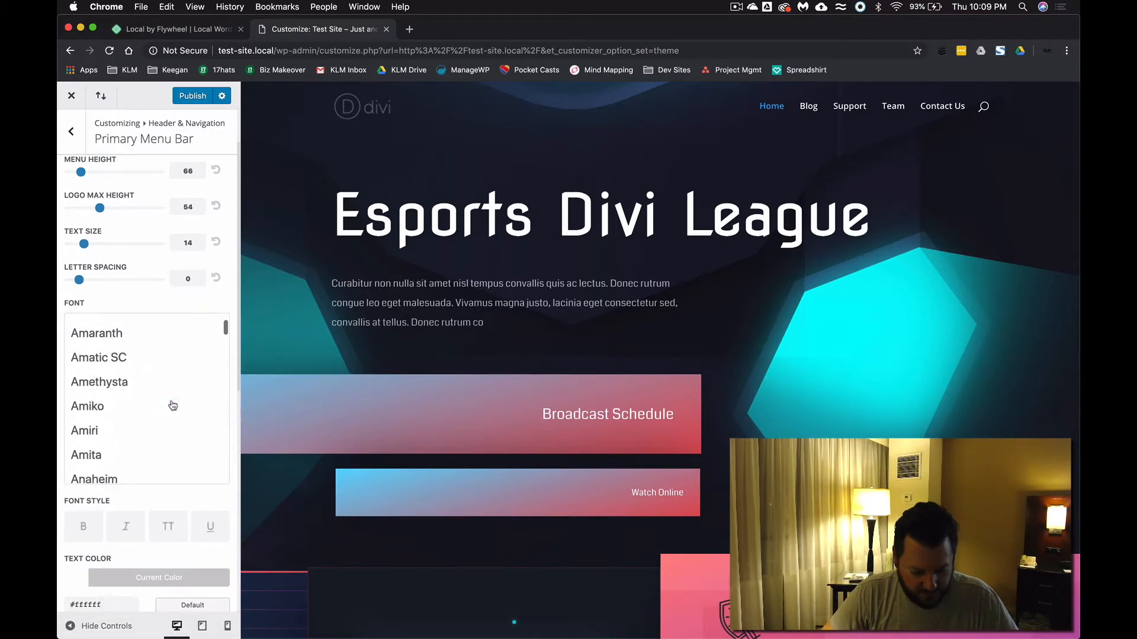
scroll(172, 405, "down", 20)
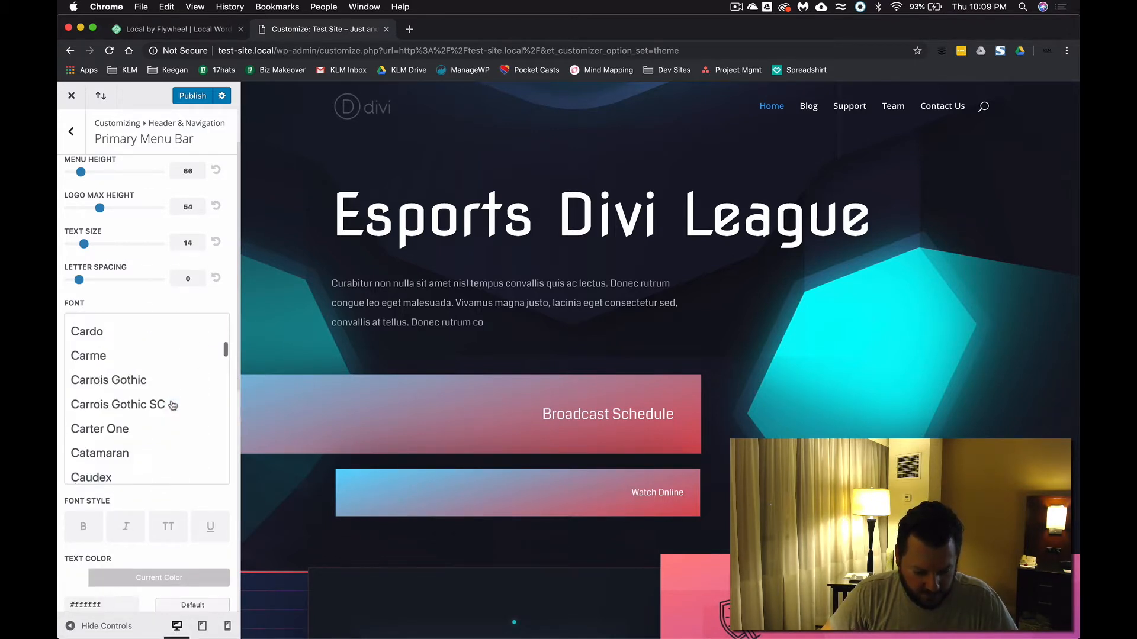
scroll(172, 405, "down", 10)
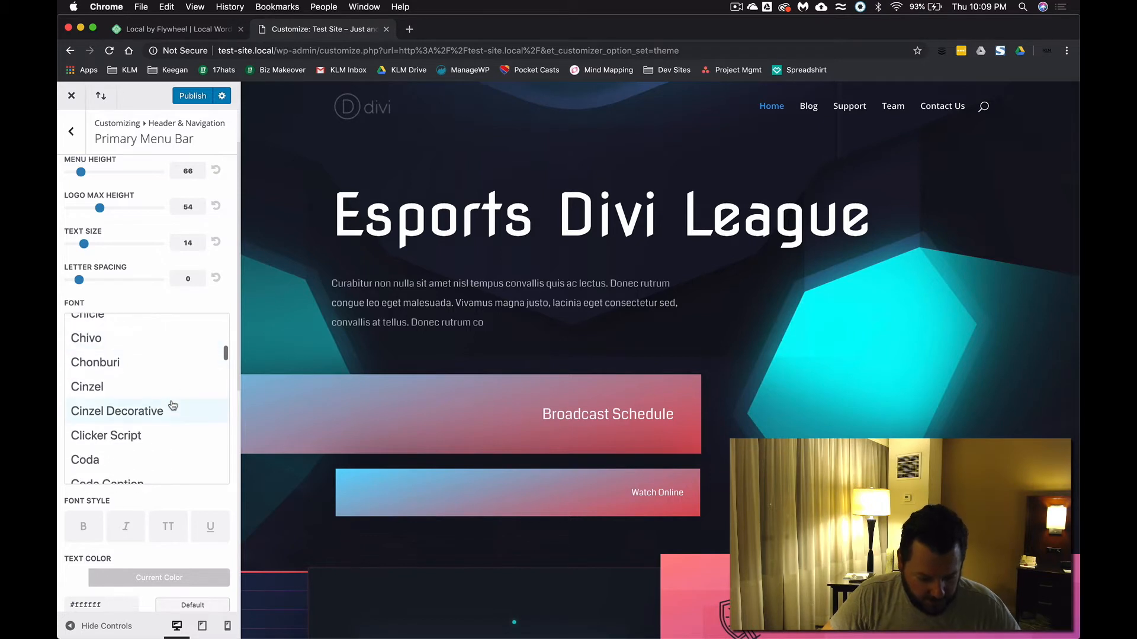
left_click(127, 426)
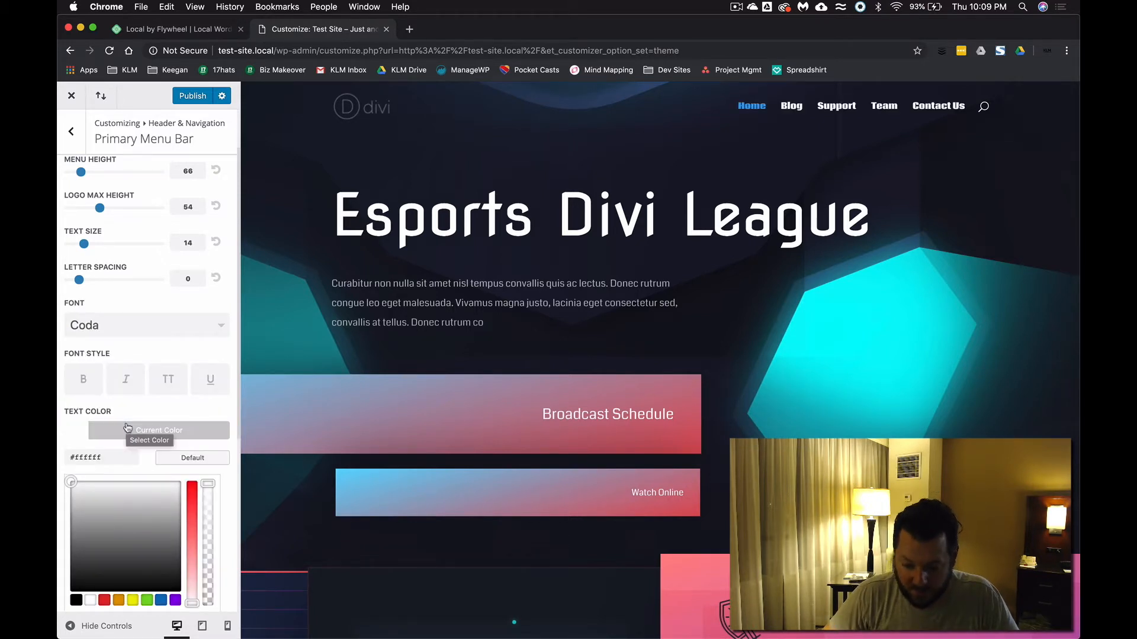
Step: Set the primary menu bar's font to Lato
scroll(145, 361, "up", 2)
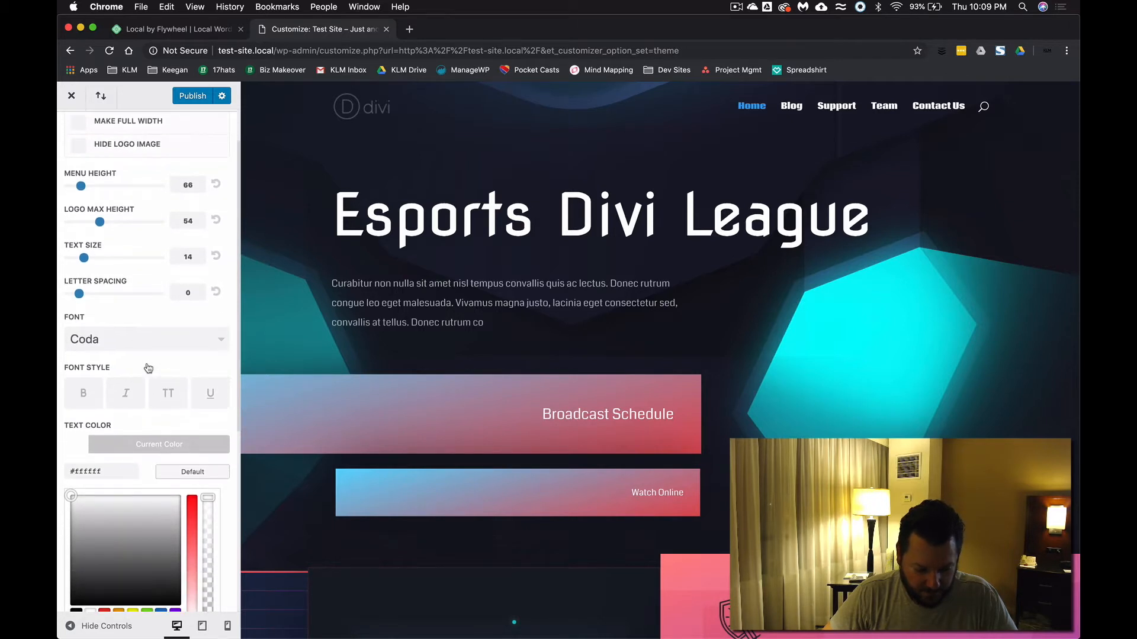
left_click(144, 341)
scroll(136, 388, "down", 10)
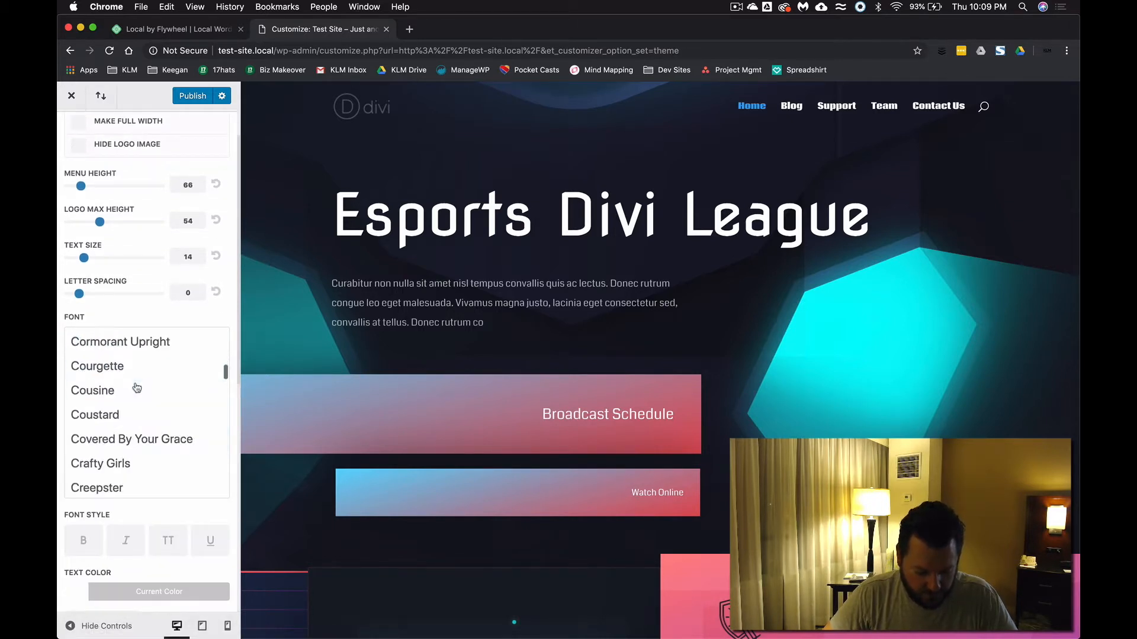
scroll(137, 387, "down", 15)
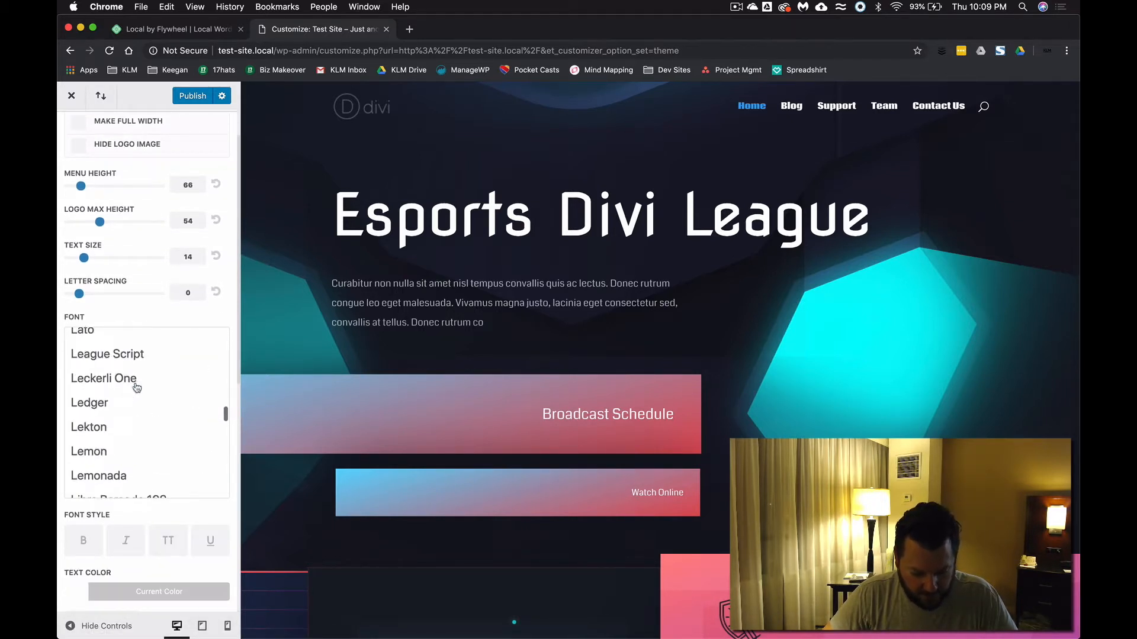
scroll(137, 388, "up", 8)
scroll(135, 385, "down", 1)
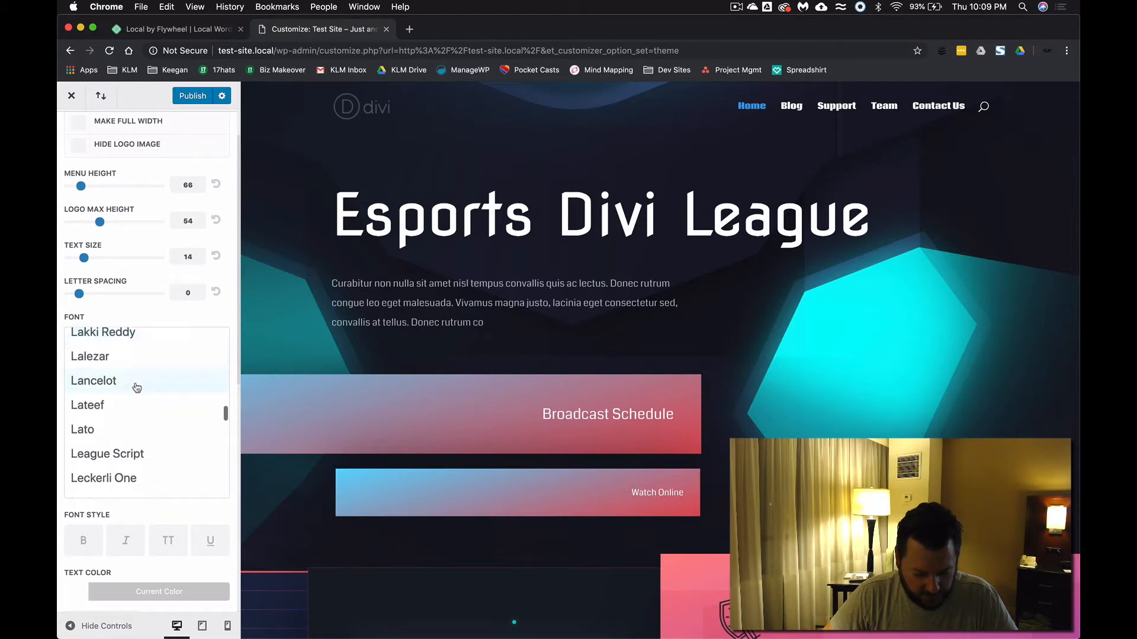
left_click(98, 428)
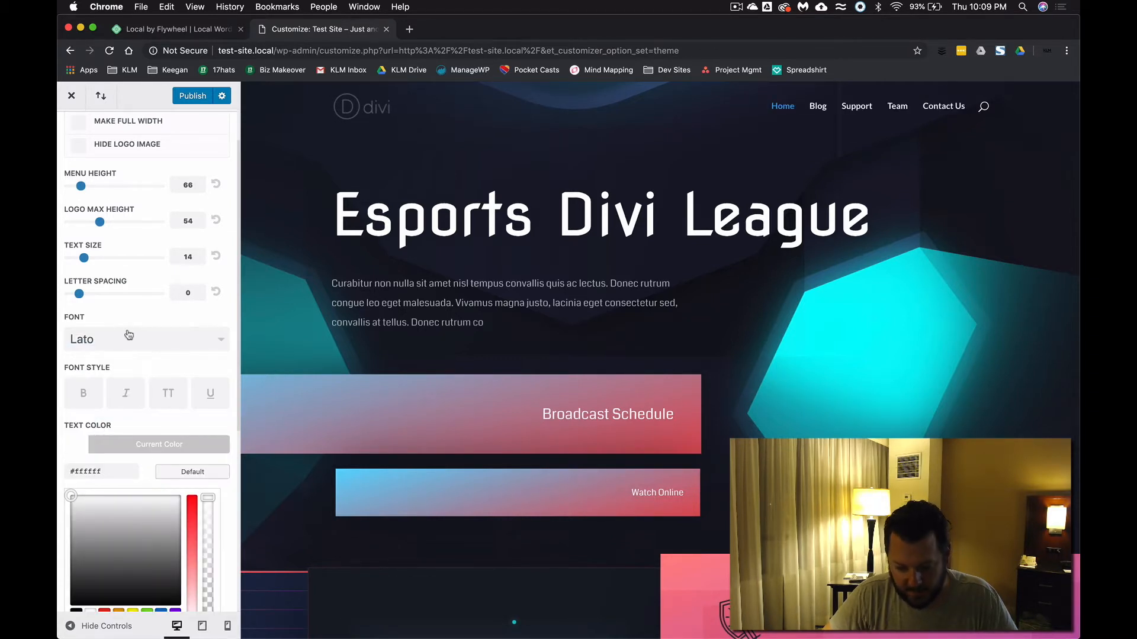
Step: Make the primary menu bar full width, with a letter spacing of 1 and a text size of 18
scroll(126, 332, "up", 2)
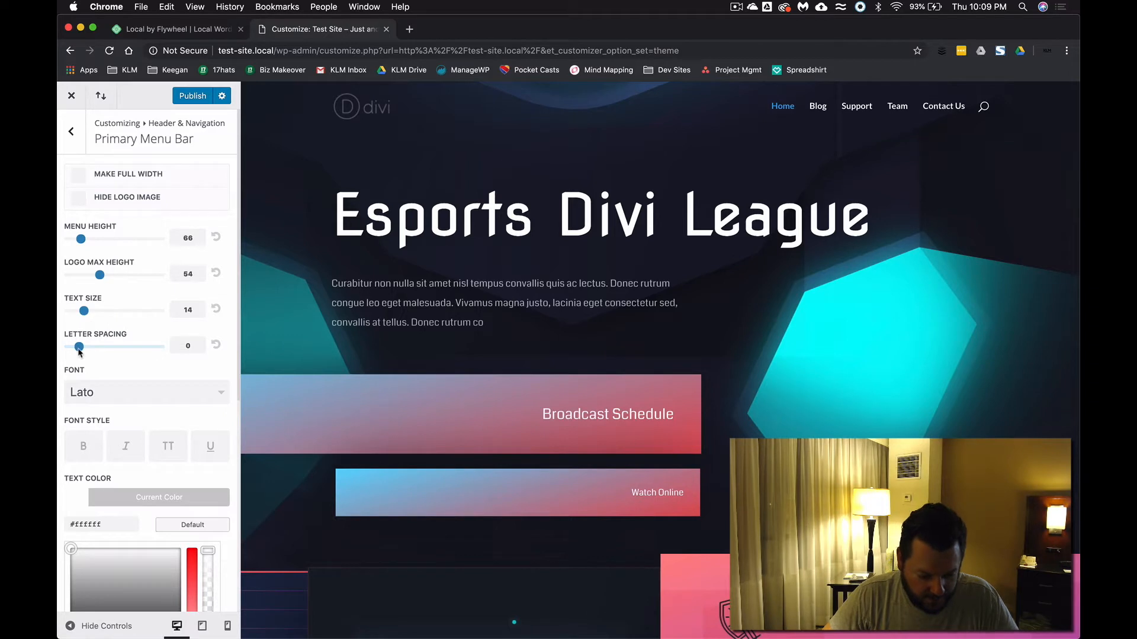
left_click_drag(81, 353, 86, 352)
left_click_drag(84, 311, 115, 314)
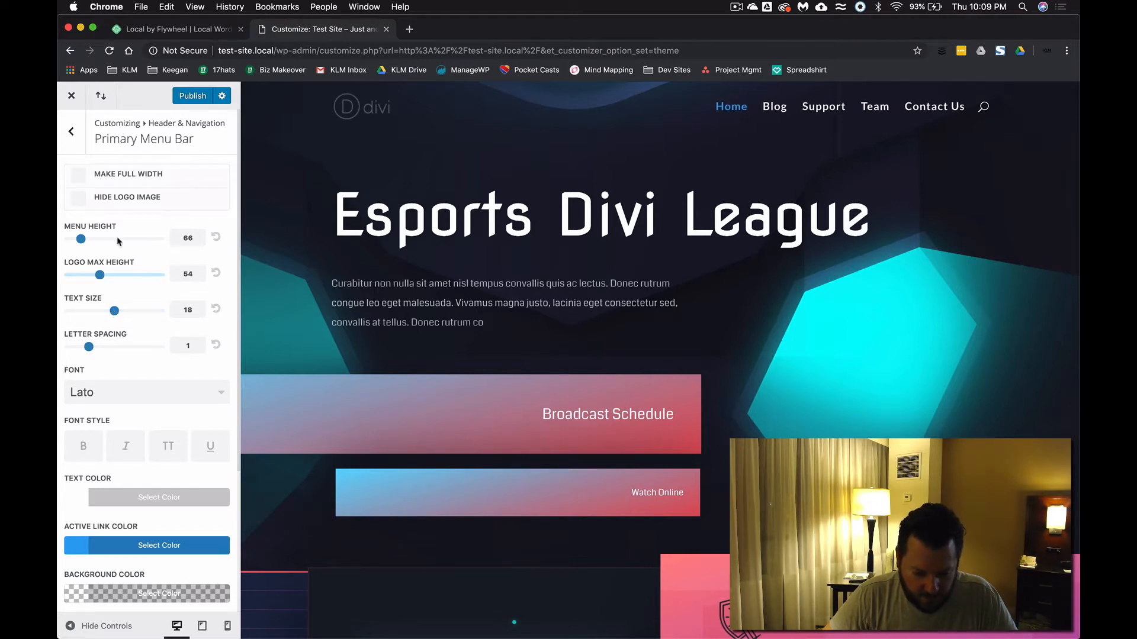
left_click(78, 175)
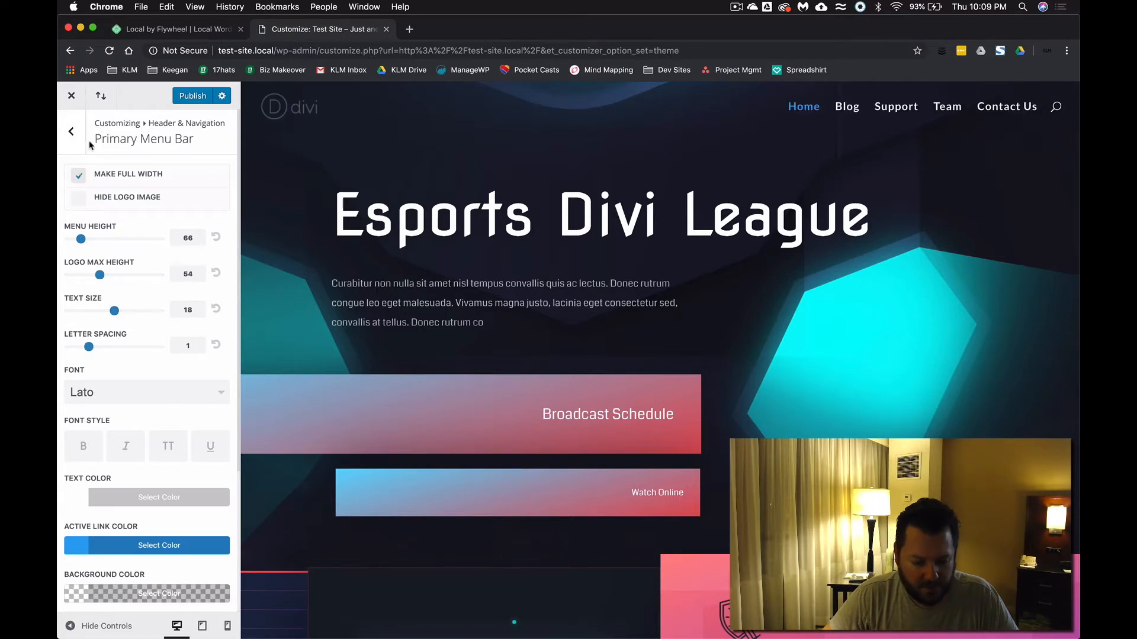
Step: Look through the header format and fixed navigation settings, and turn off the search icon in the header elements
left_click(71, 131)
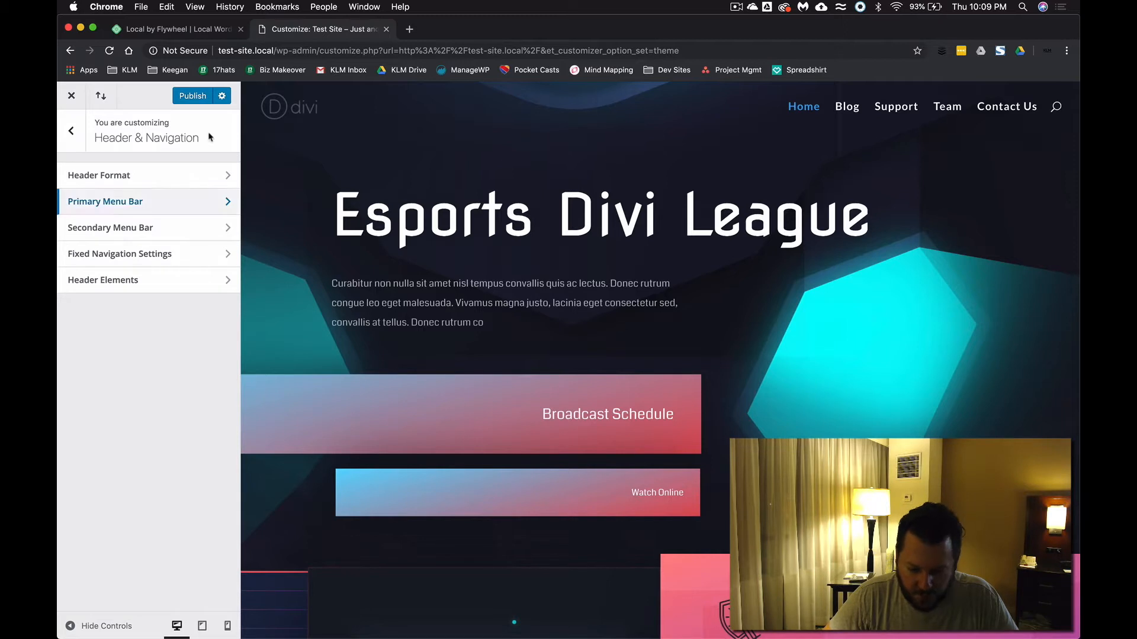
left_click(153, 177)
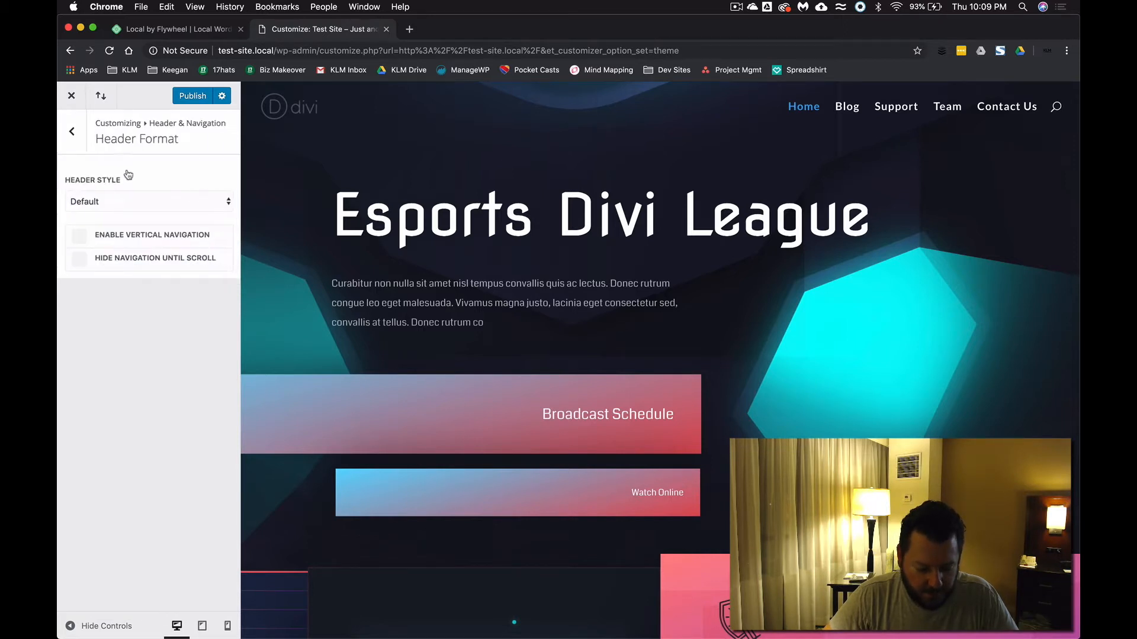
left_click(72, 132)
left_click(127, 256)
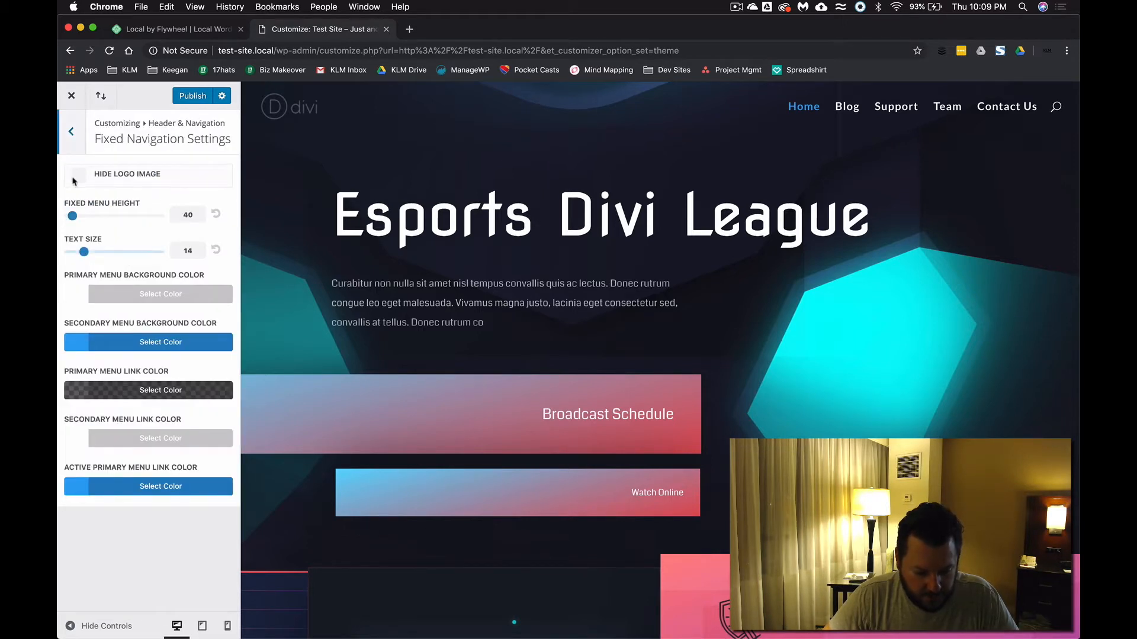
left_click(72, 132)
left_click(117, 282)
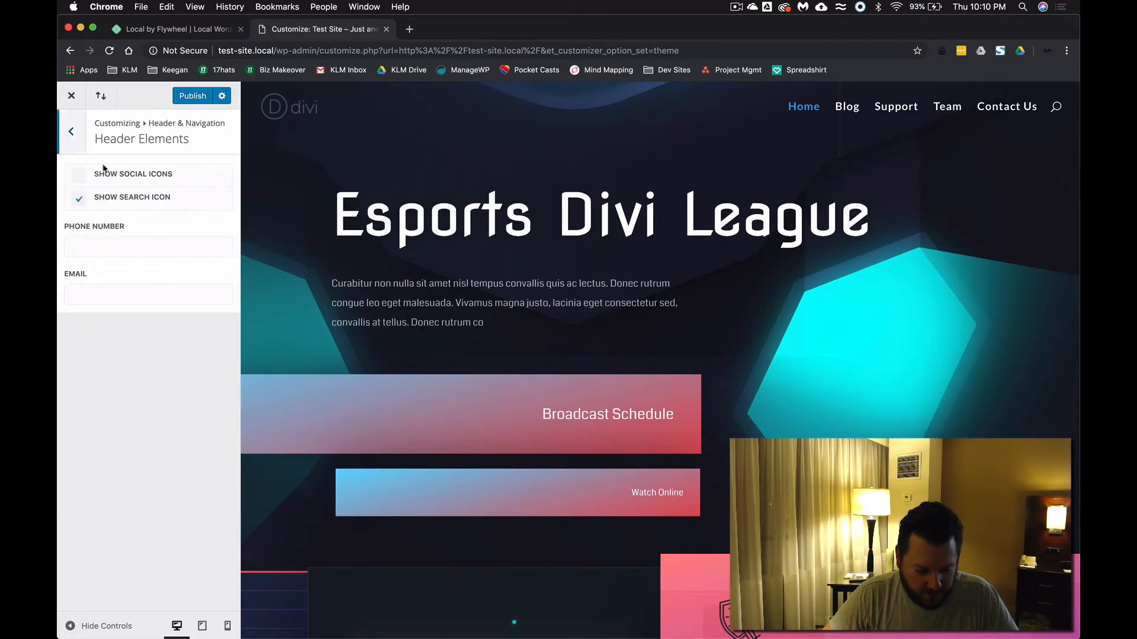
left_click(79, 199)
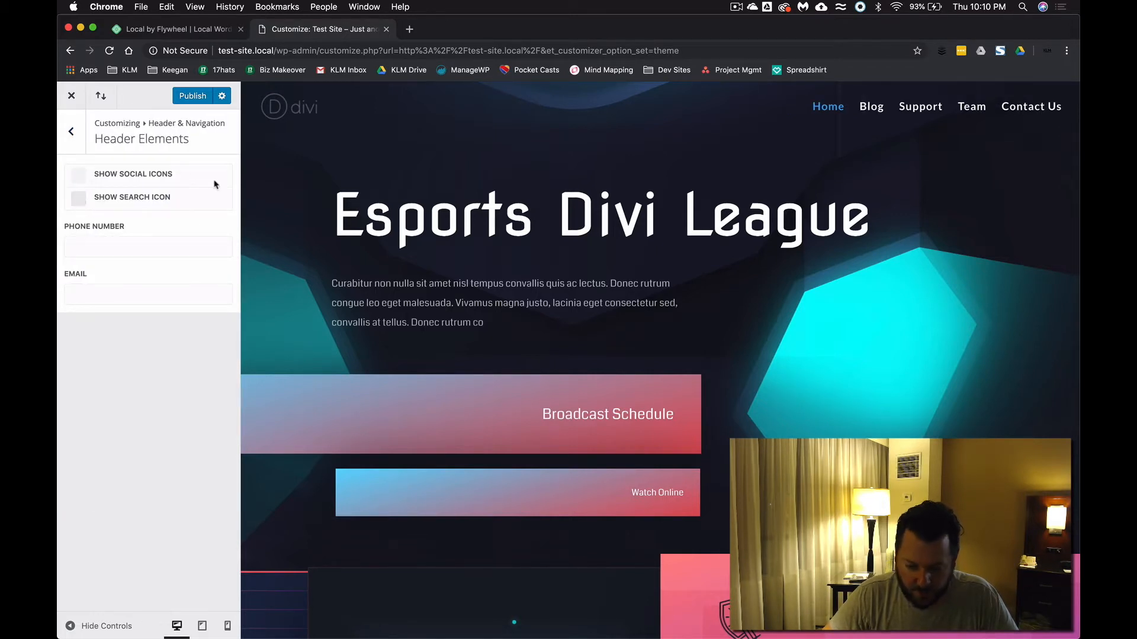
Step: Hide the logo image in the primary menu bar and publish the header changes
left_click(78, 135)
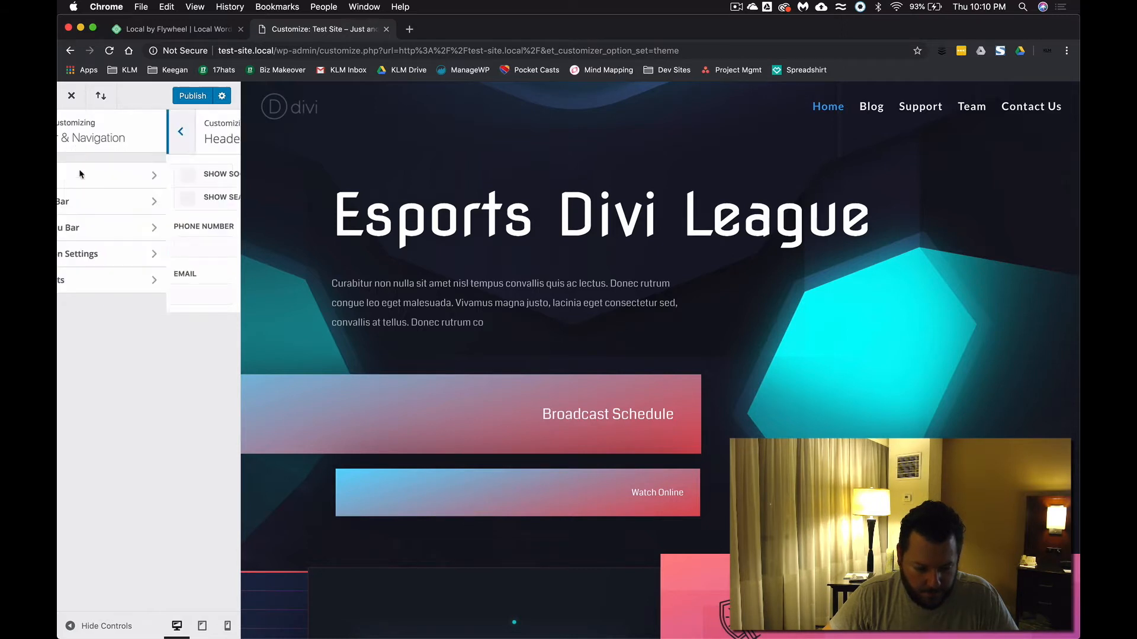
left_click(121, 200)
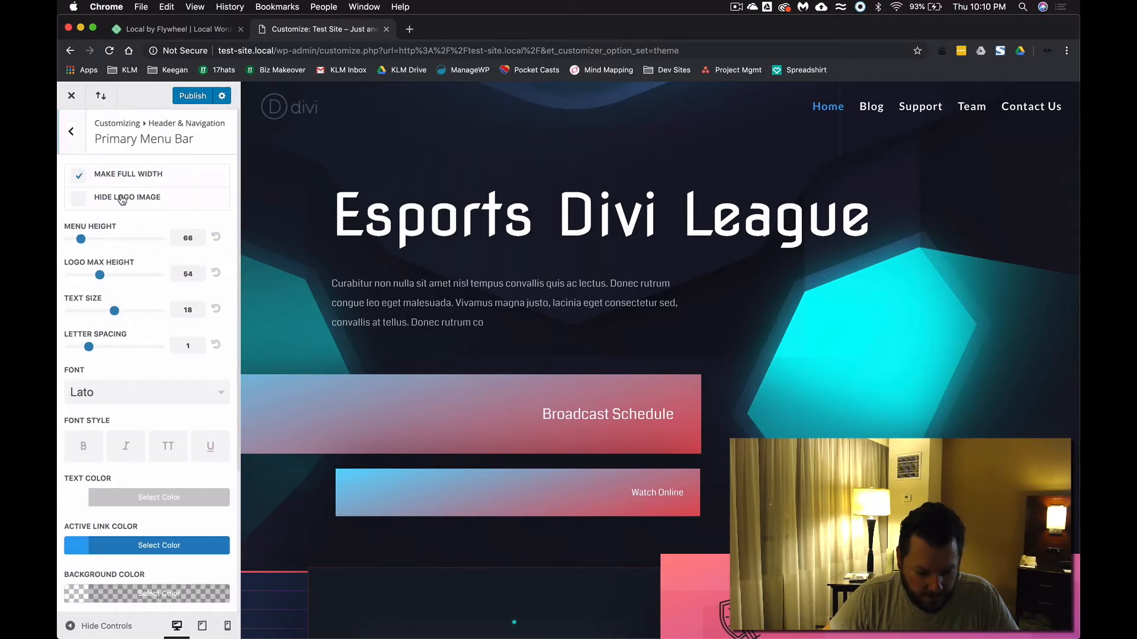
left_click(81, 200)
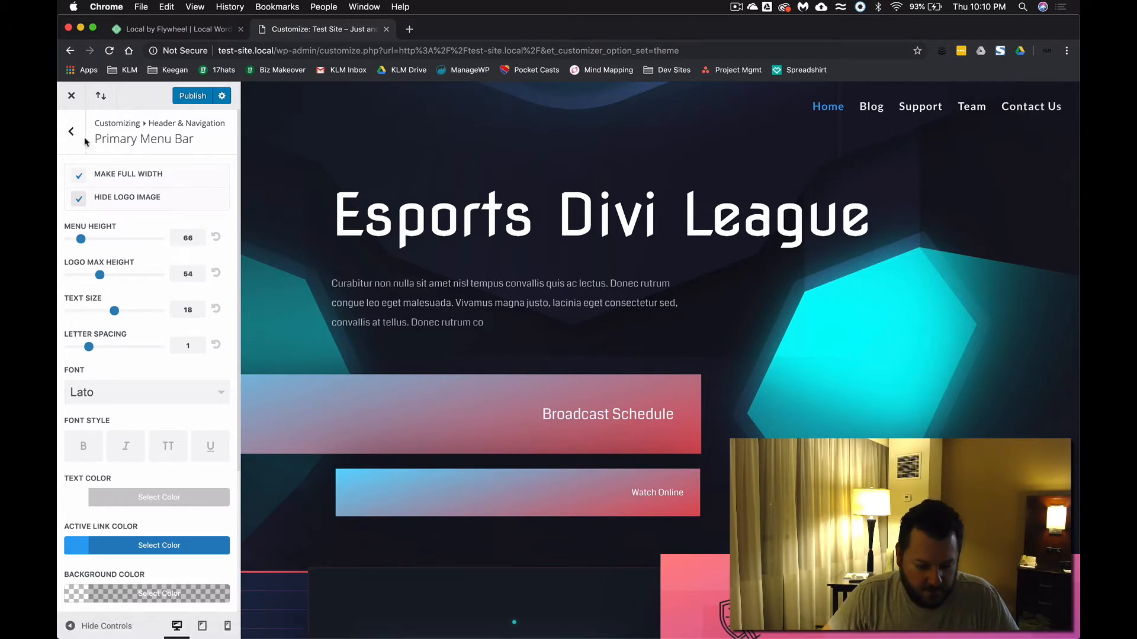
left_click(192, 98)
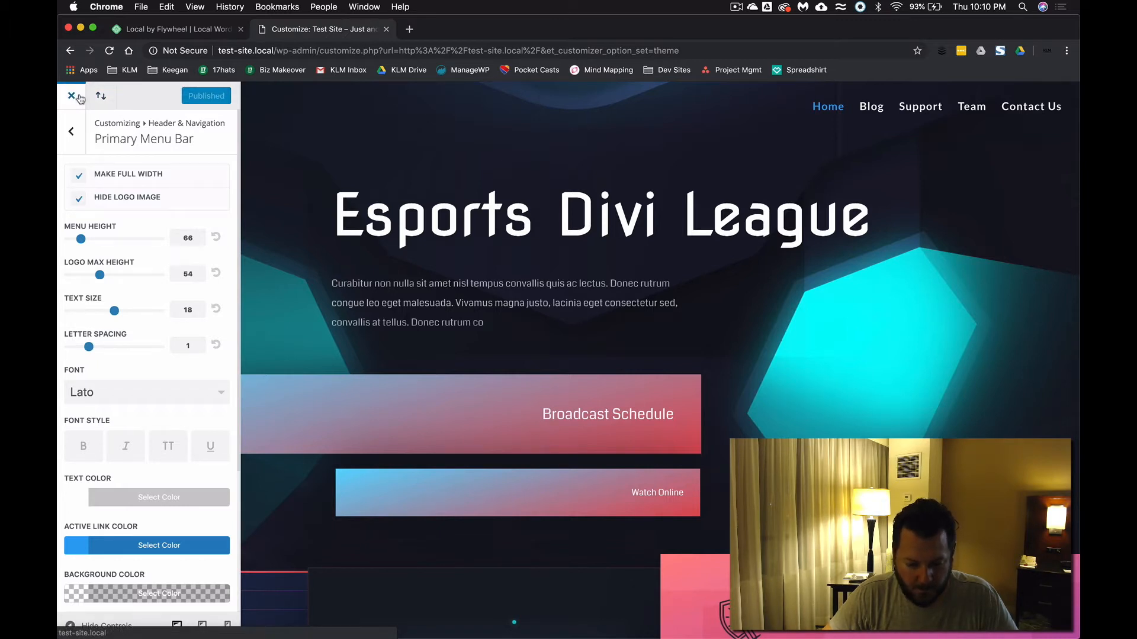
Step: Change the primary menu bar's active link color to turquoise #20d4e8 and publish the change
scroll(124, 390, "down", 3)
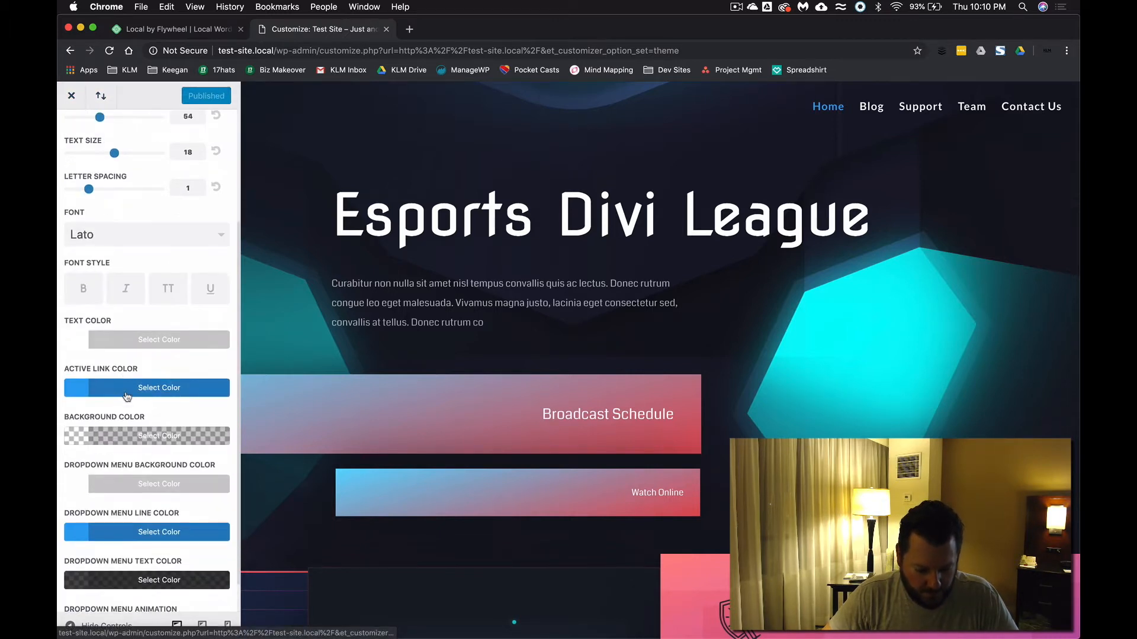
left_click(83, 389)
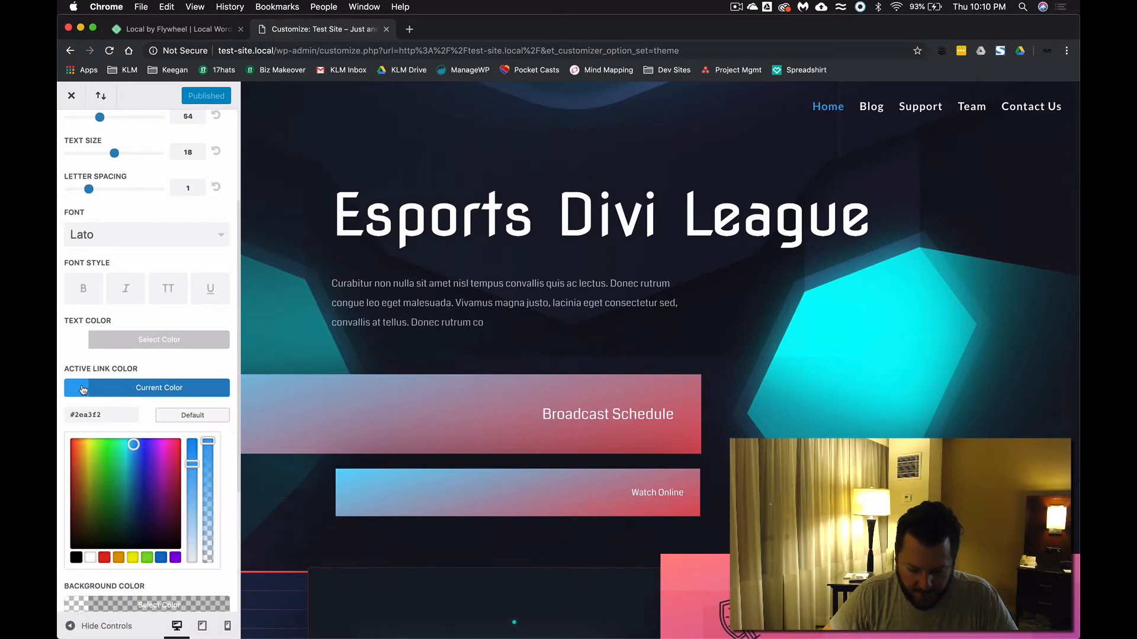
left_click(104, 557)
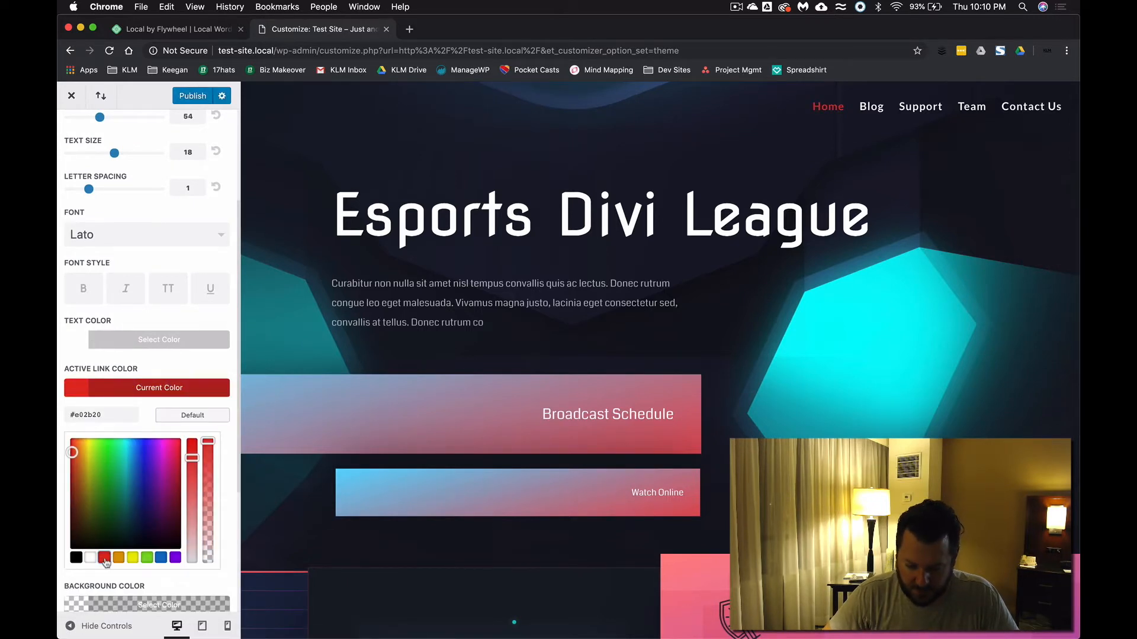
left_click_drag(100, 468, 127, 449)
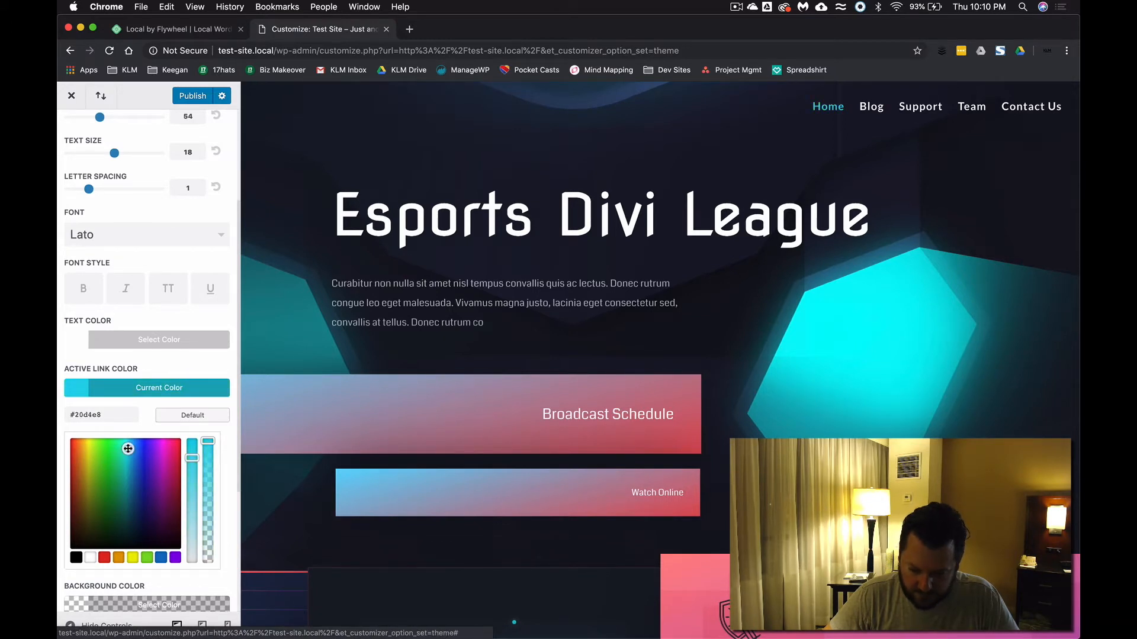
left_click(199, 97)
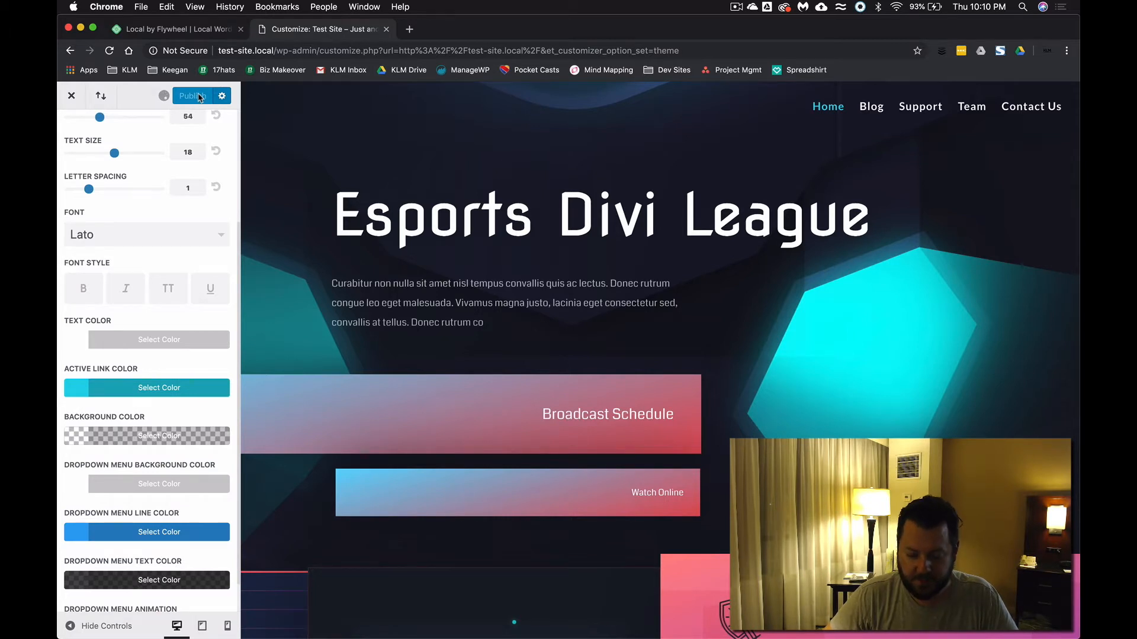
Step: Close the customizer and review the live home page from the header down to the bottom
left_click(70, 97)
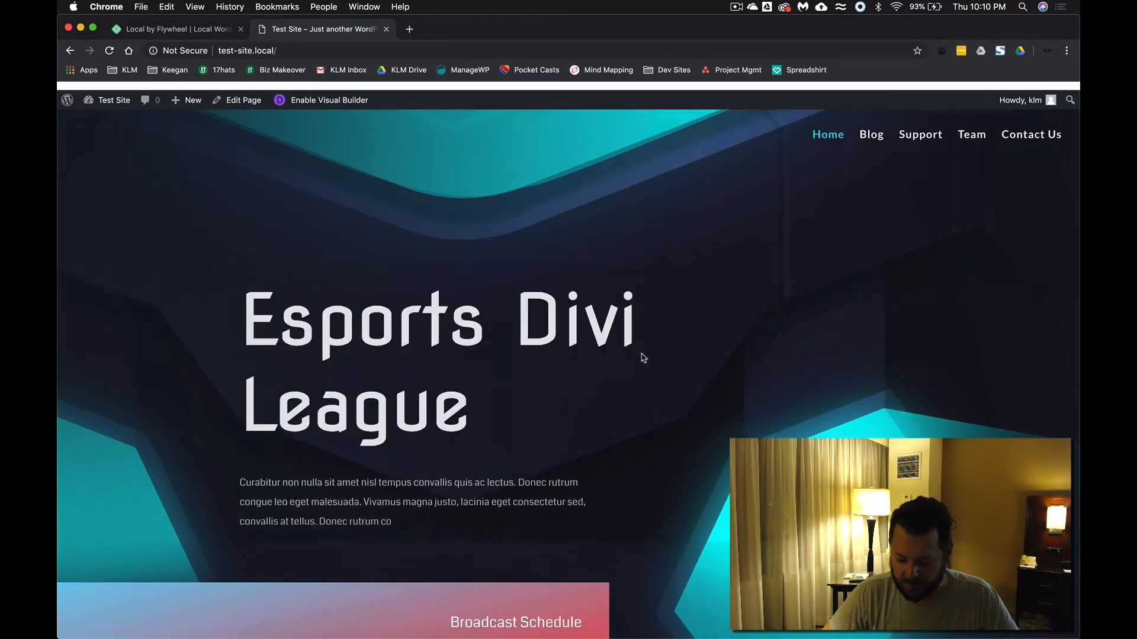
scroll(643, 355, "down", 10)
scroll(644, 355, "down", 10)
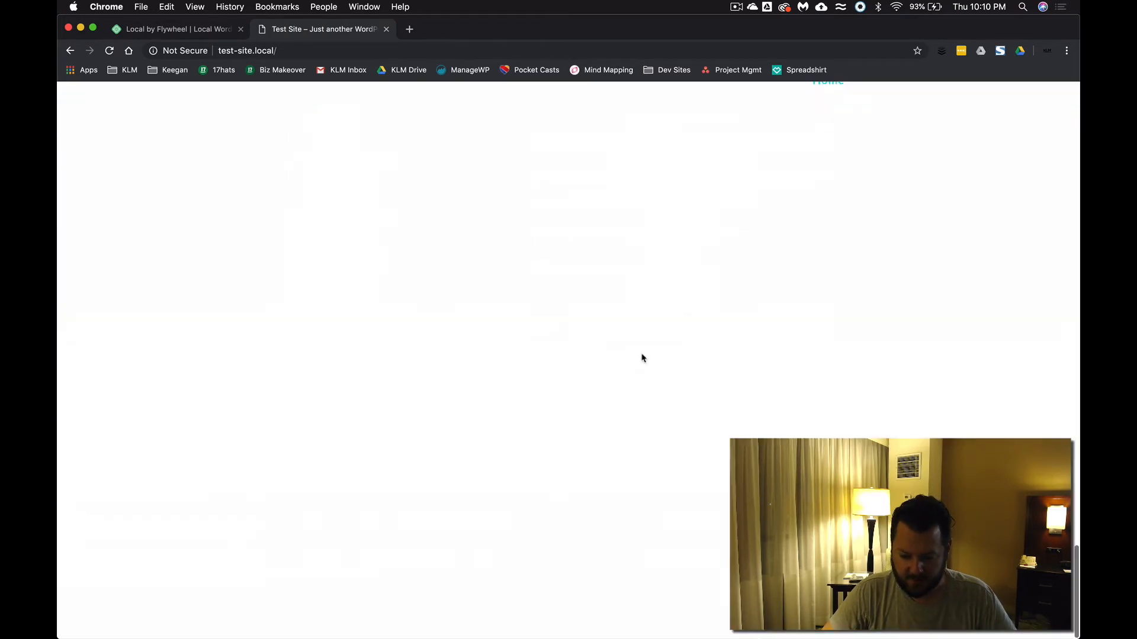
Step: Open the Divi theme options from the site's dashboard and disable the fixed navigation bar
scroll(641, 353, "up", 15)
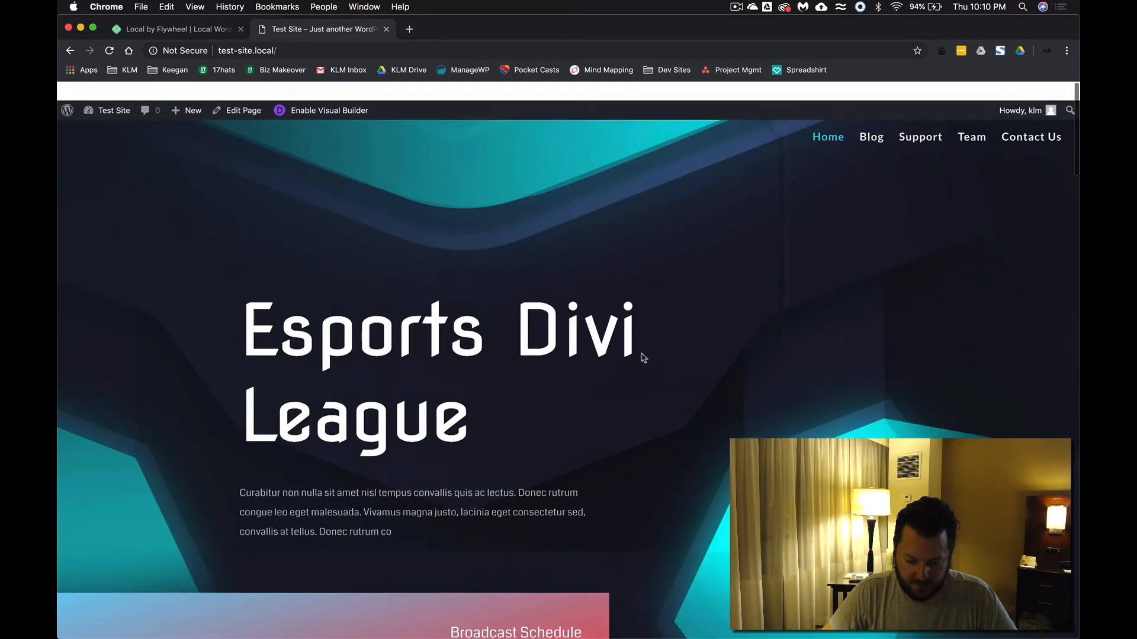
mouse_move(115, 97)
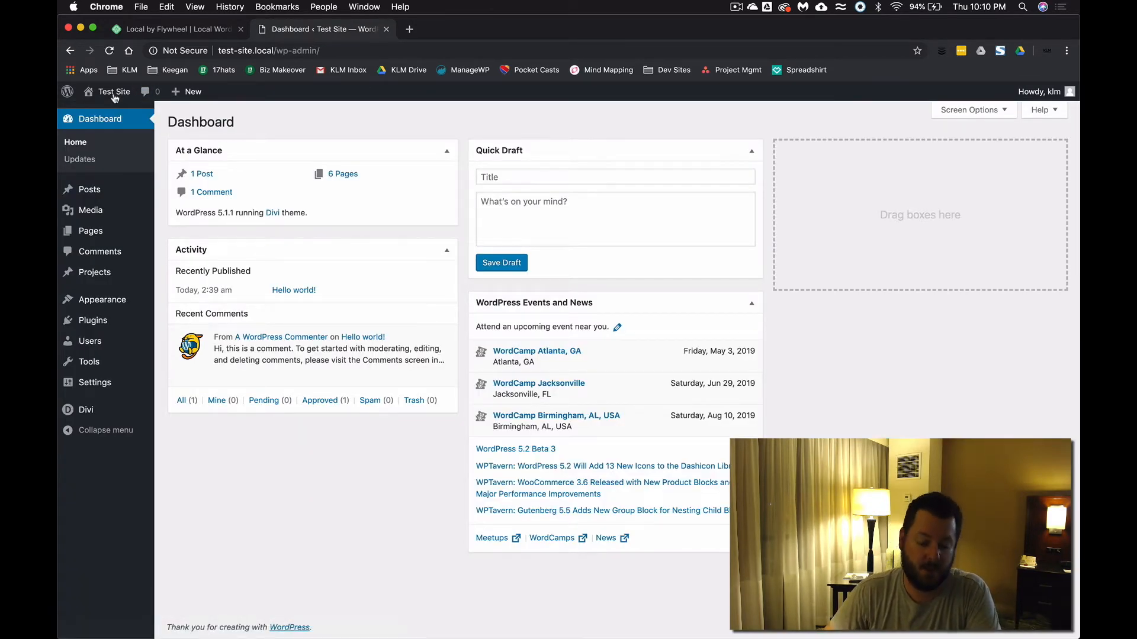
mouse_move(103, 417)
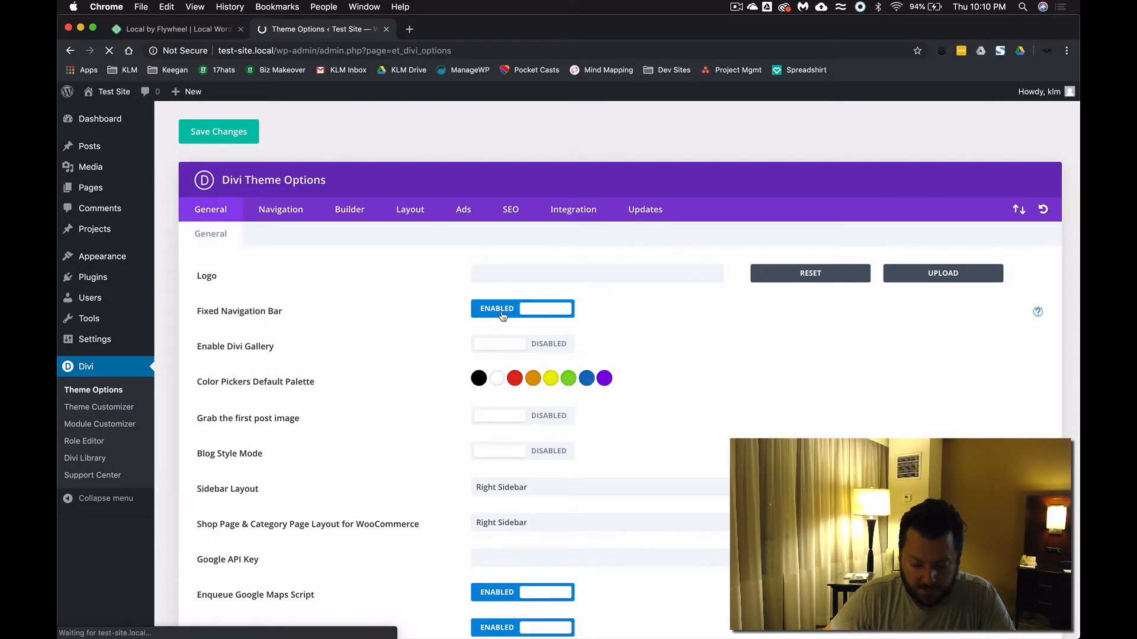
left_click(500, 312)
Step: Enable the Back To Top button in the general theme options and save the changes
scroll(367, 431, "down", 5)
scroll(367, 431, "down", 15)
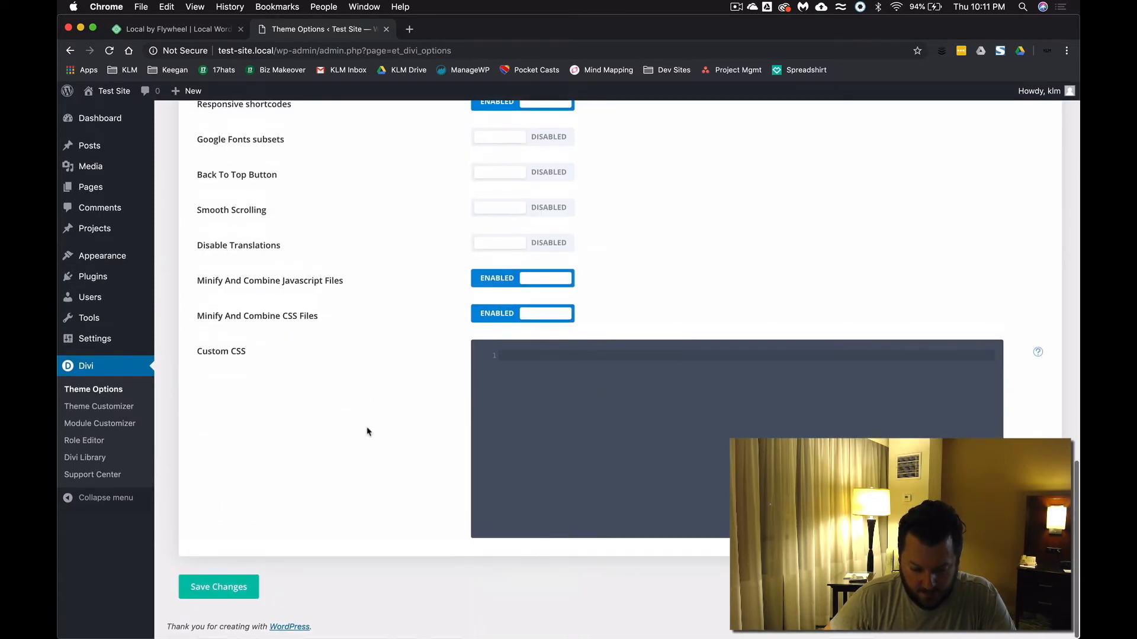
left_click(525, 173)
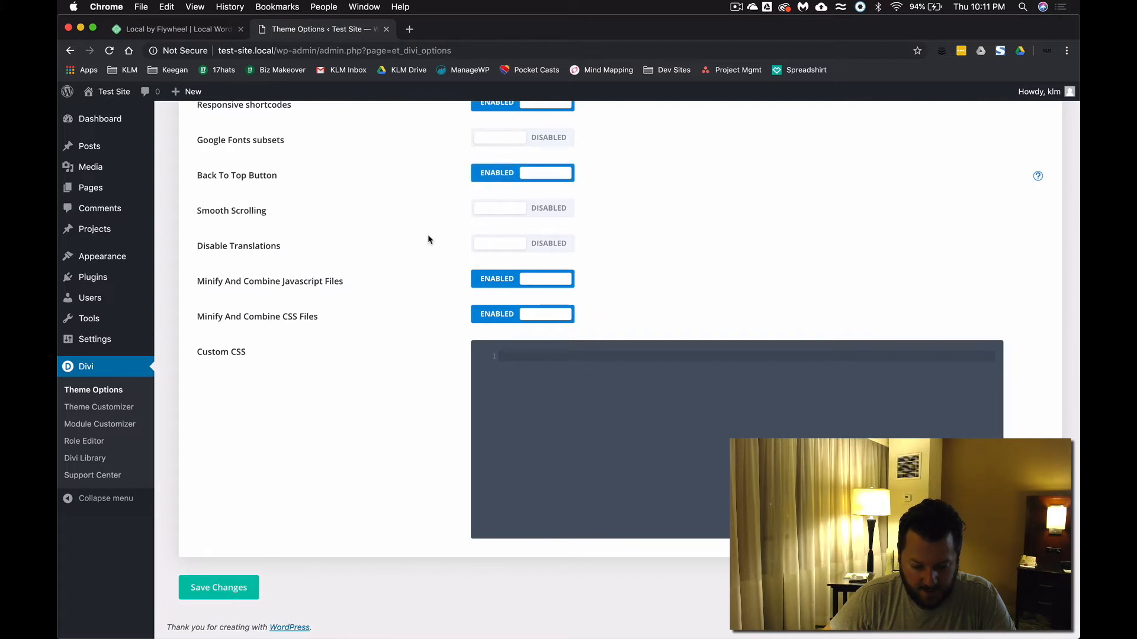
left_click(218, 589)
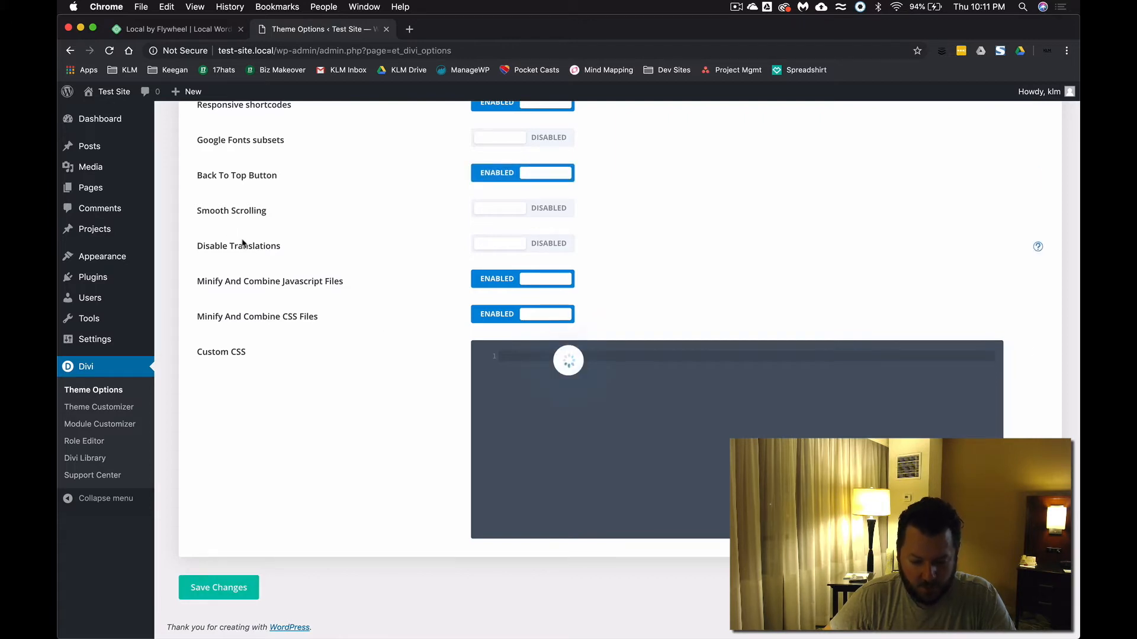
scroll(242, 244, "up", 20)
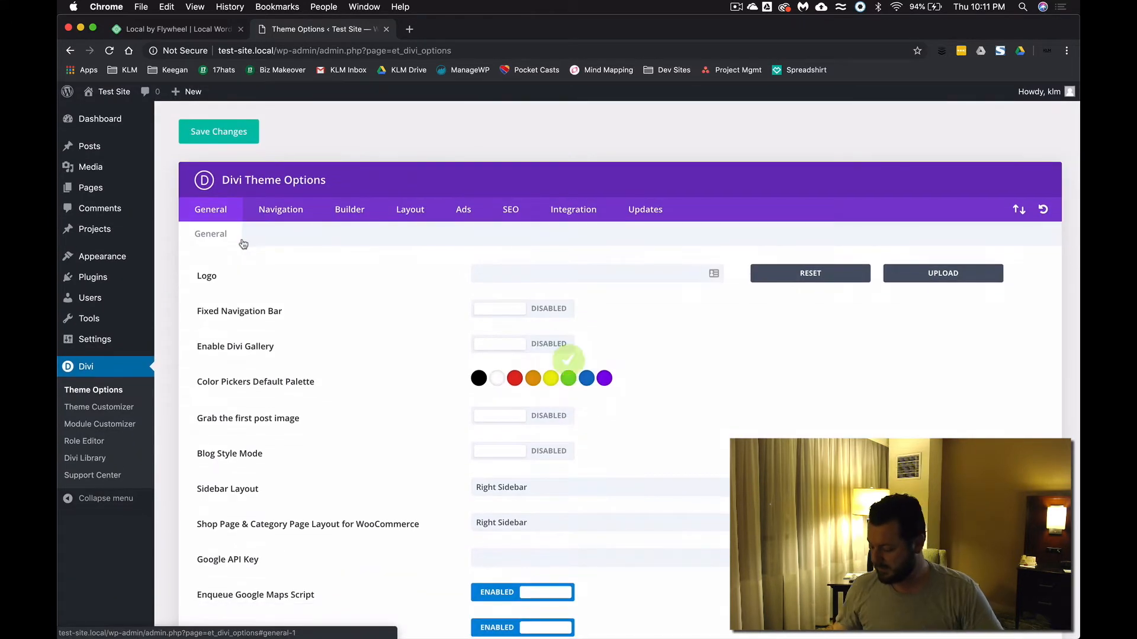
Step: Visit the live home page and check how the header and page sections behave down the whole page
left_click(115, 98)
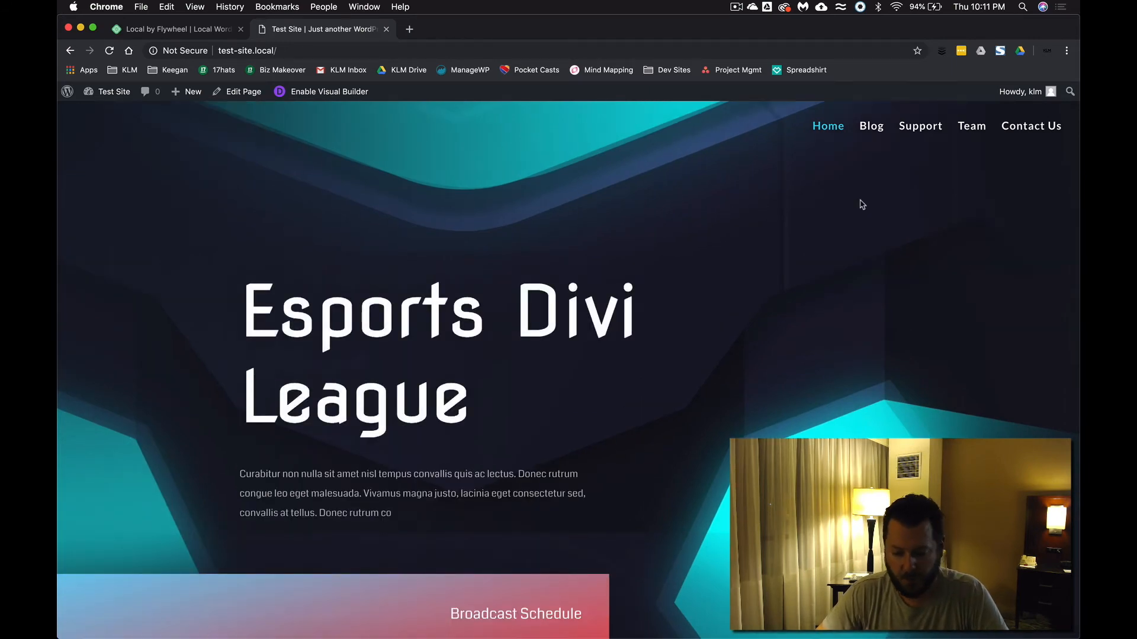
scroll(859, 205, "down", 5)
scroll(860, 204, "down", 10)
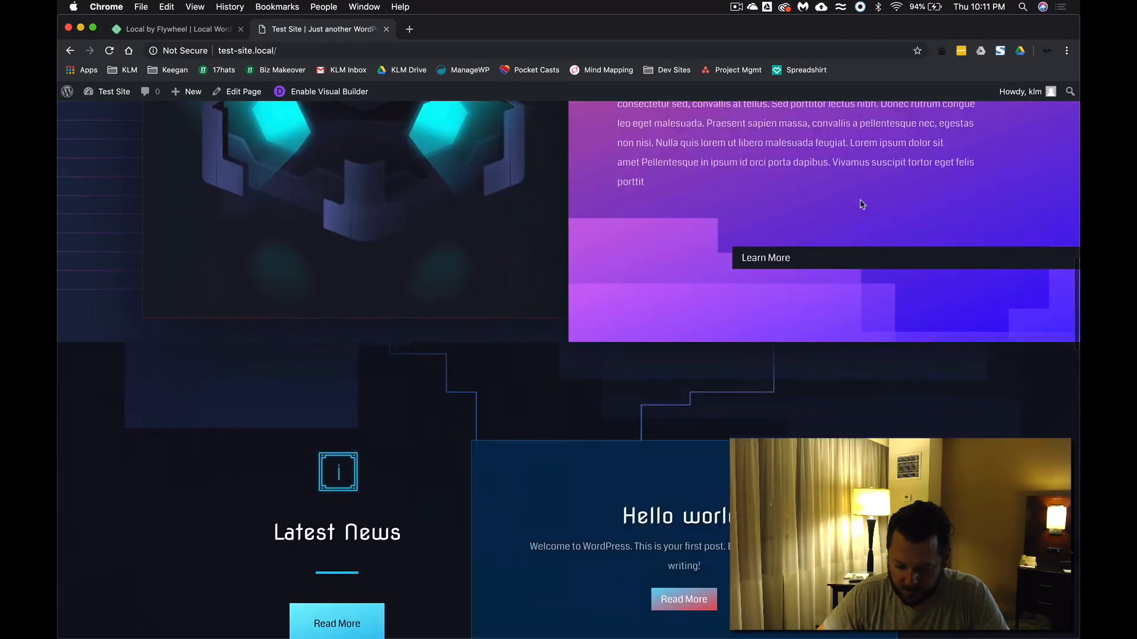
left_click(783, 257)
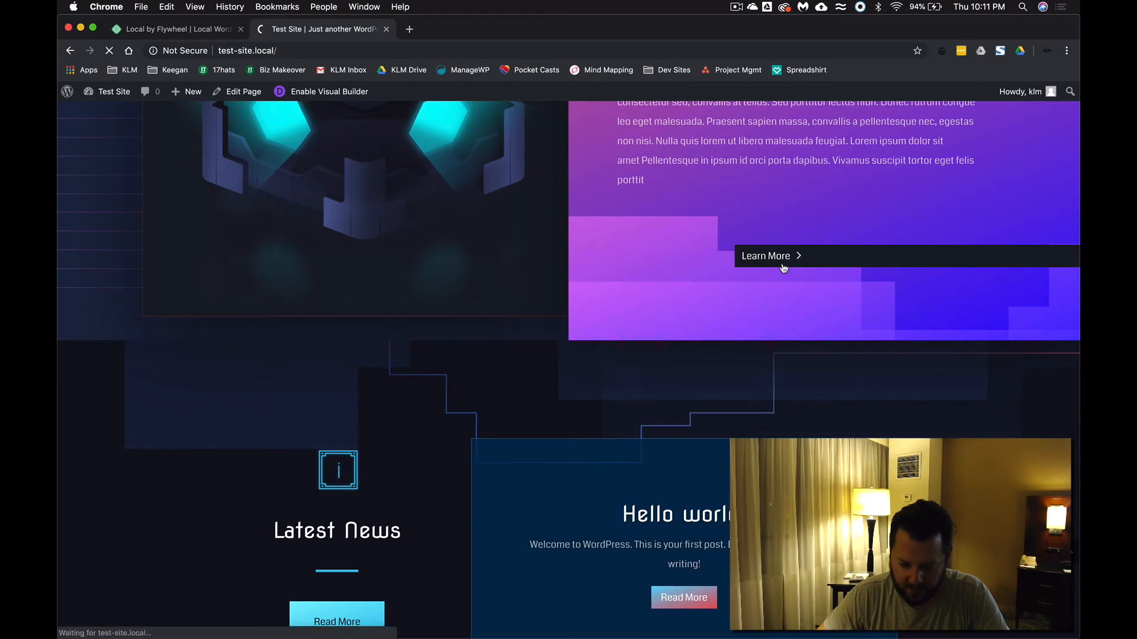
left_click(110, 52)
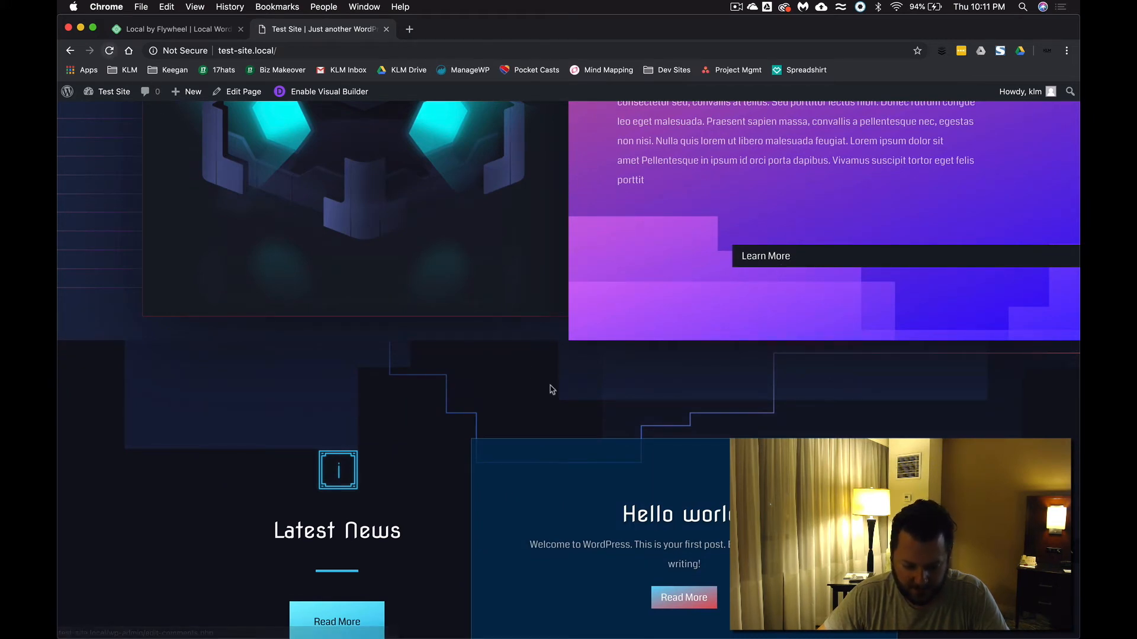
scroll(551, 390, "down", 5)
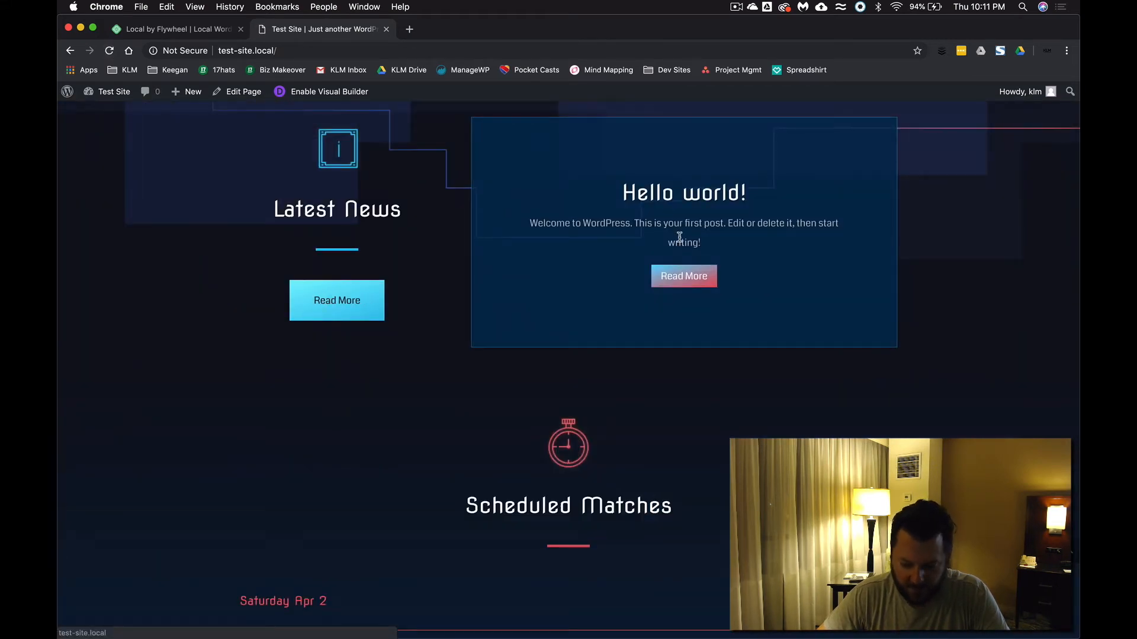
scroll(681, 278, "down", 5)
scroll(677, 284, "down", 4)
scroll(137, 240, "up", 2)
scroll(293, 219, "down", 3)
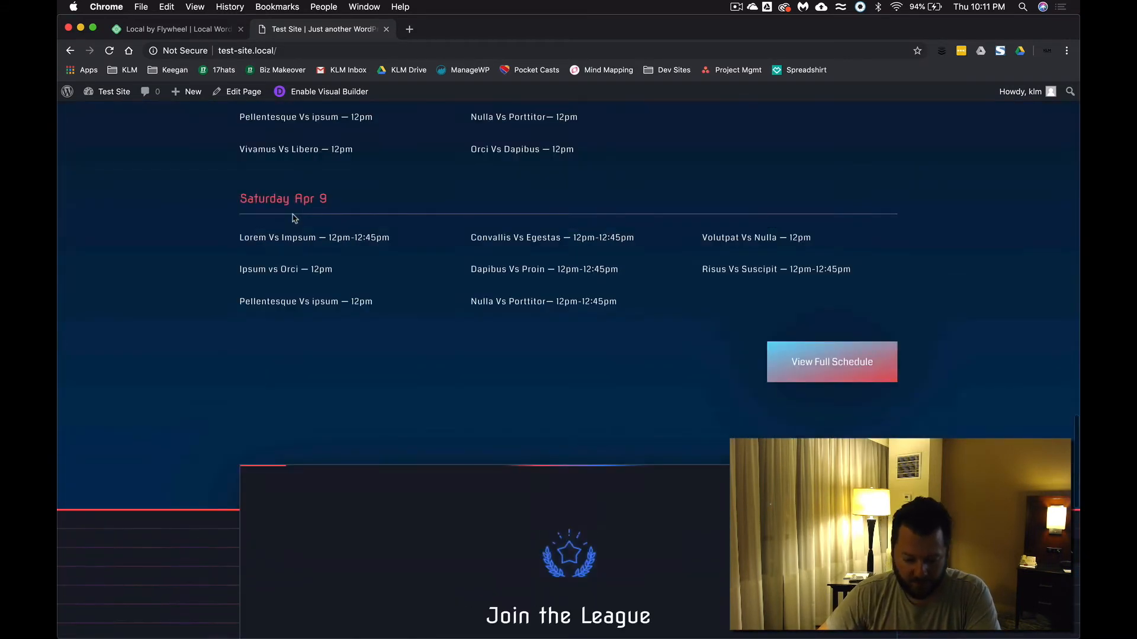
scroll(293, 219, "down", 5)
scroll(292, 216, "up", 20)
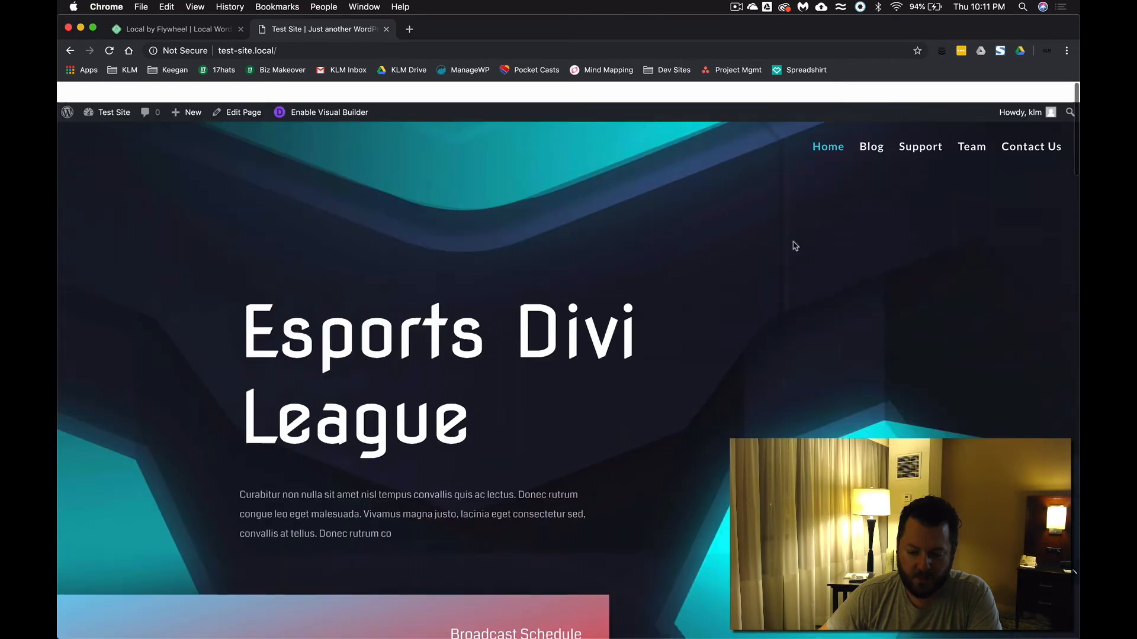
Step: Visit the Blog page and check its header and post listing
left_click(873, 135)
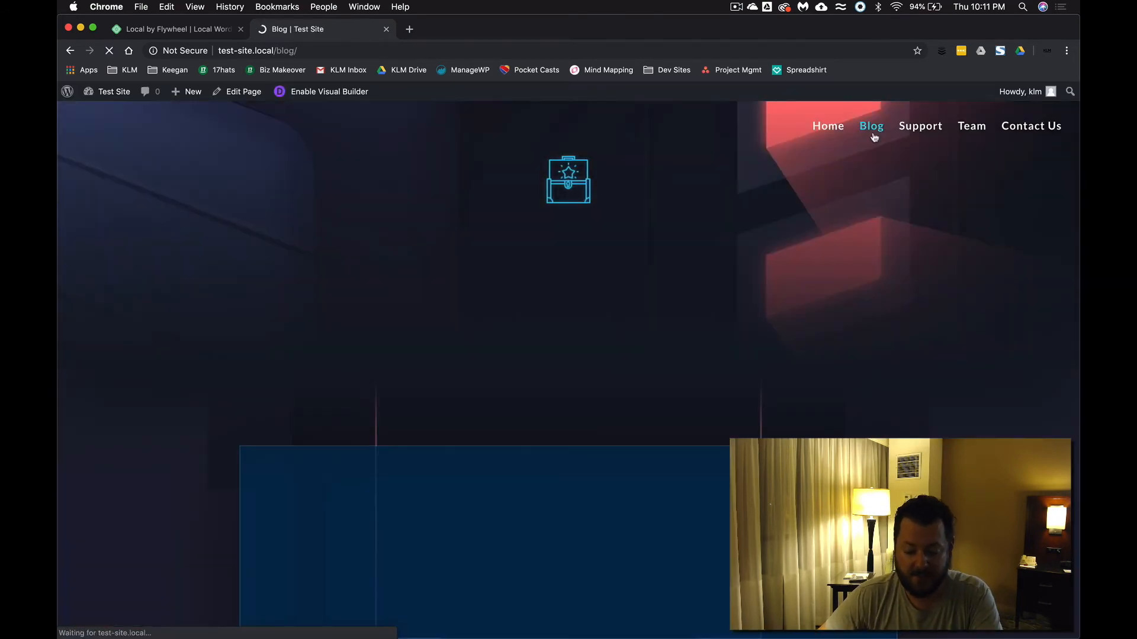
scroll(740, 342, "down", 5)
scroll(746, 344, "up", 1)
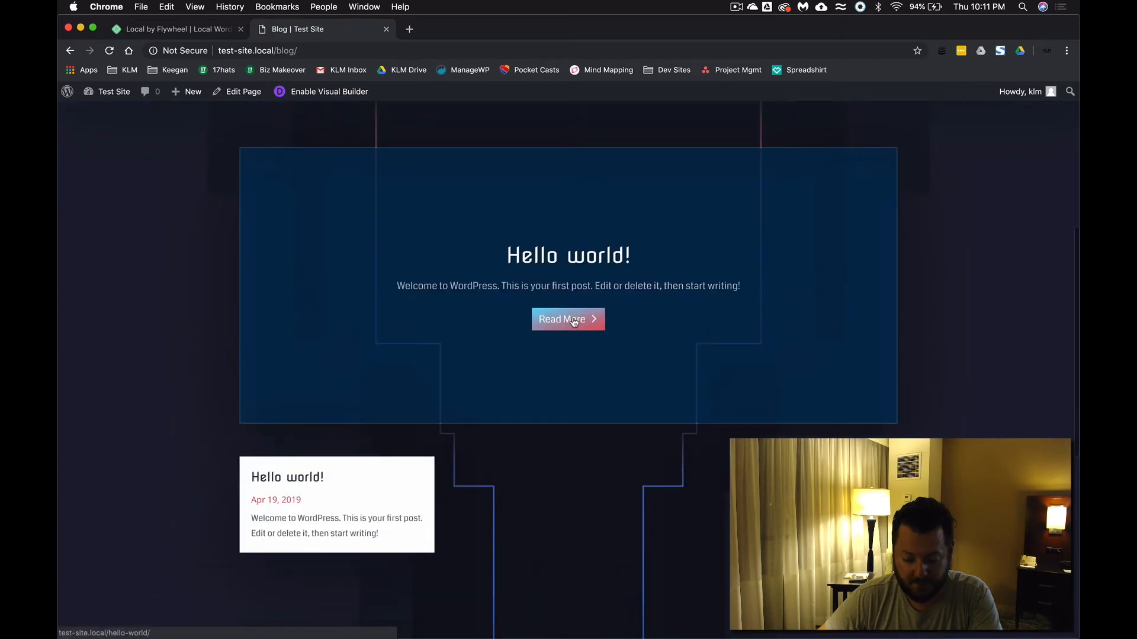
scroll(656, 330, "up", 6)
mouse_move(1013, 93)
left_click(937, 130)
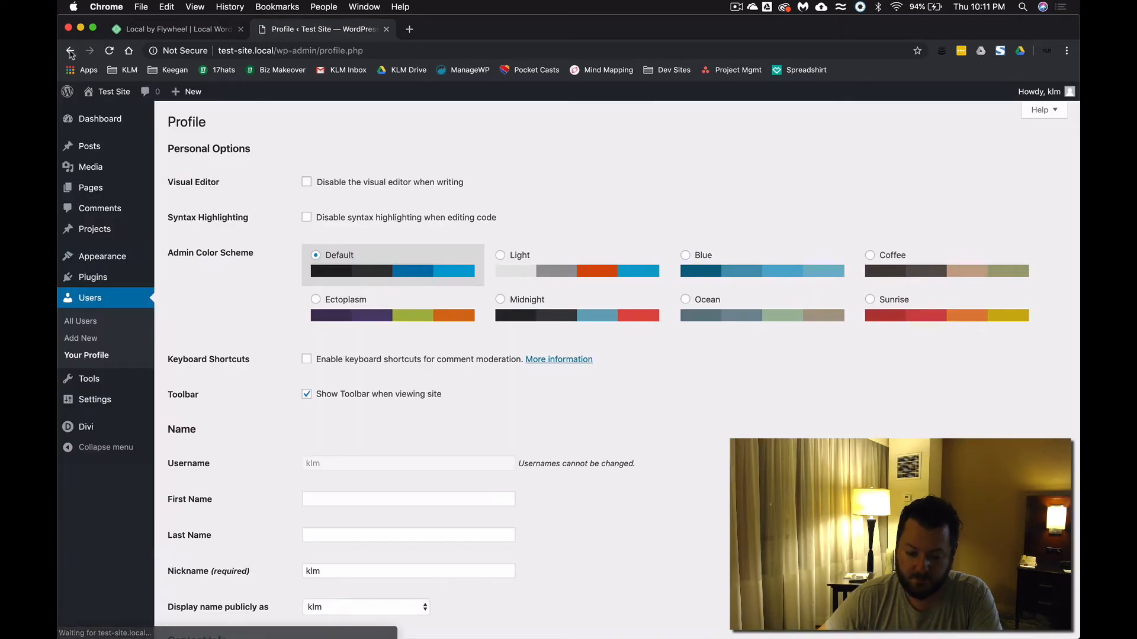
left_click(70, 51)
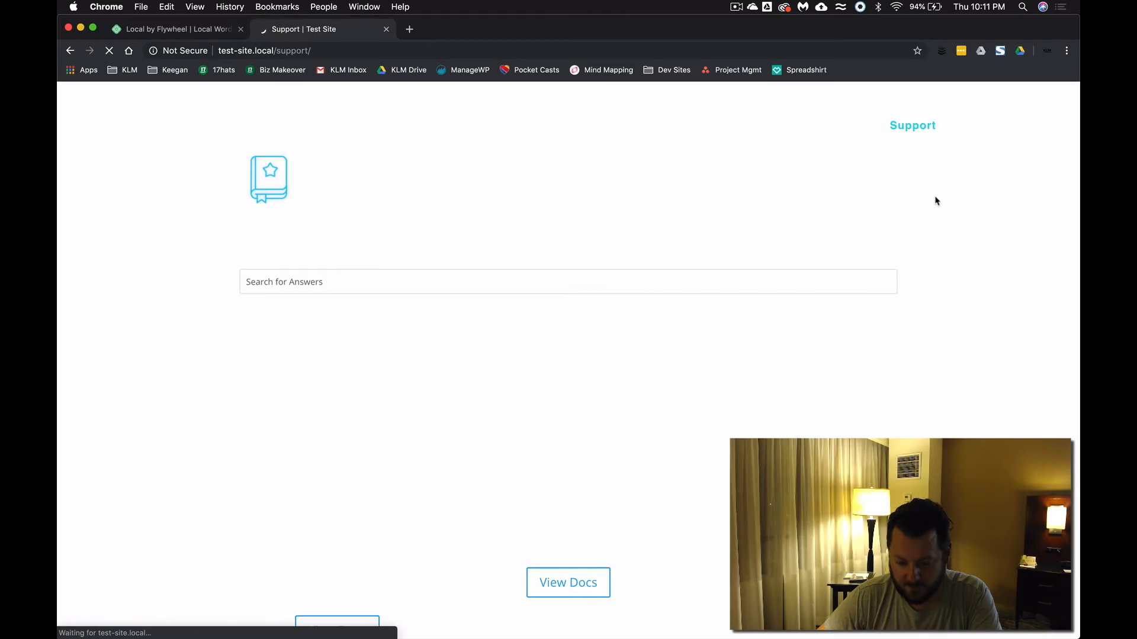
Step: Review the Support, Team and Contact Us pages, and return to the home page
scroll(936, 202, "down", 8)
scroll(937, 201, "up", 8)
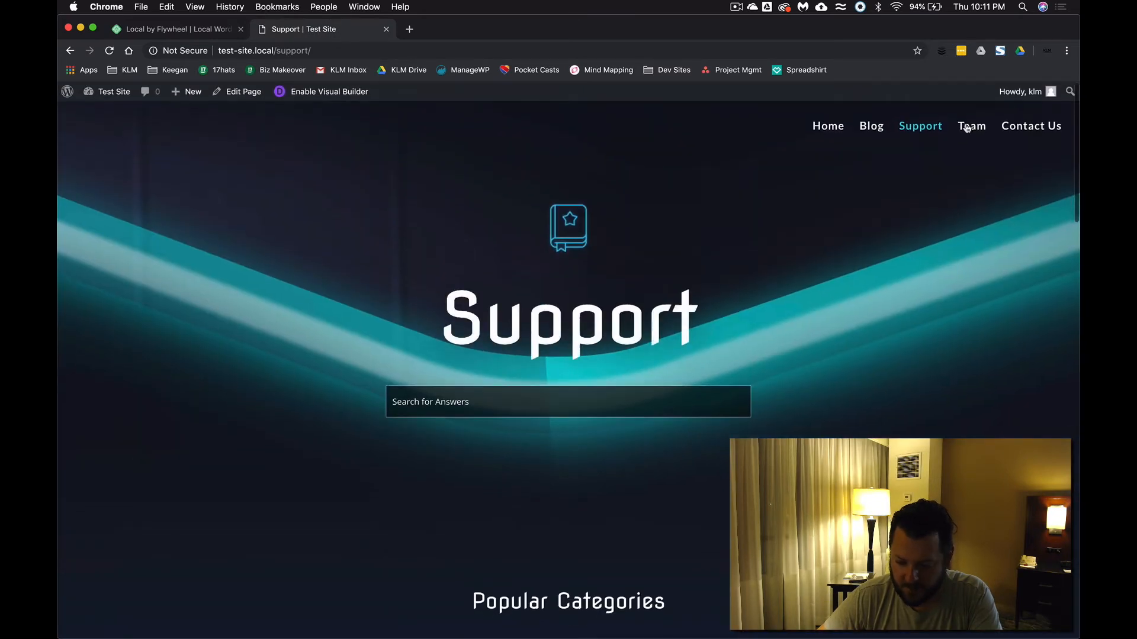
left_click(968, 127)
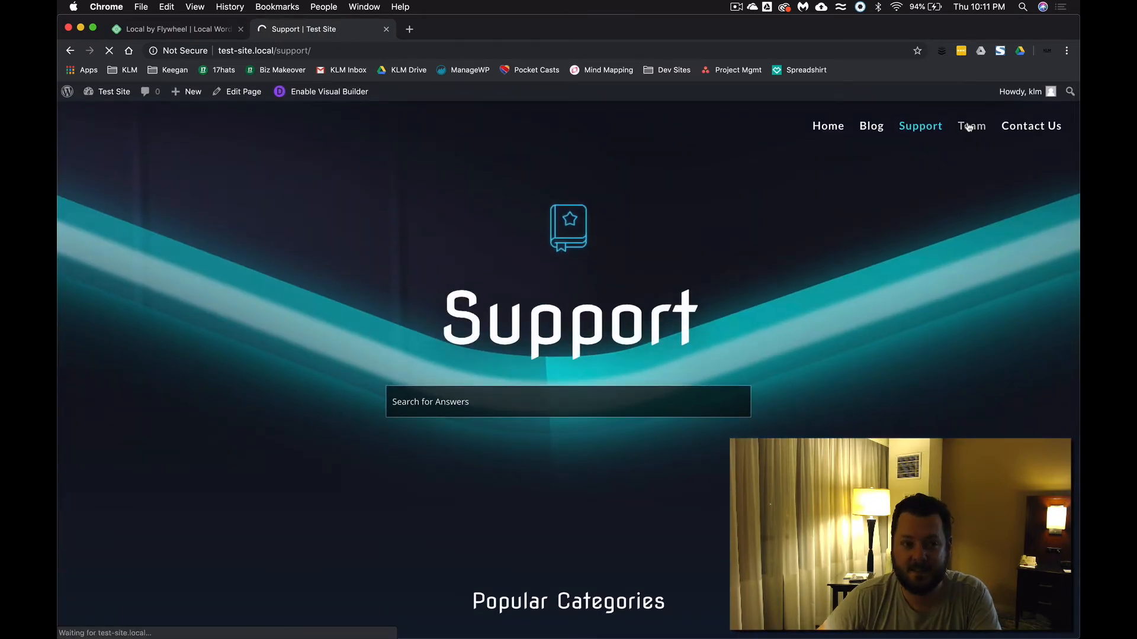
scroll(737, 214, "down", 8)
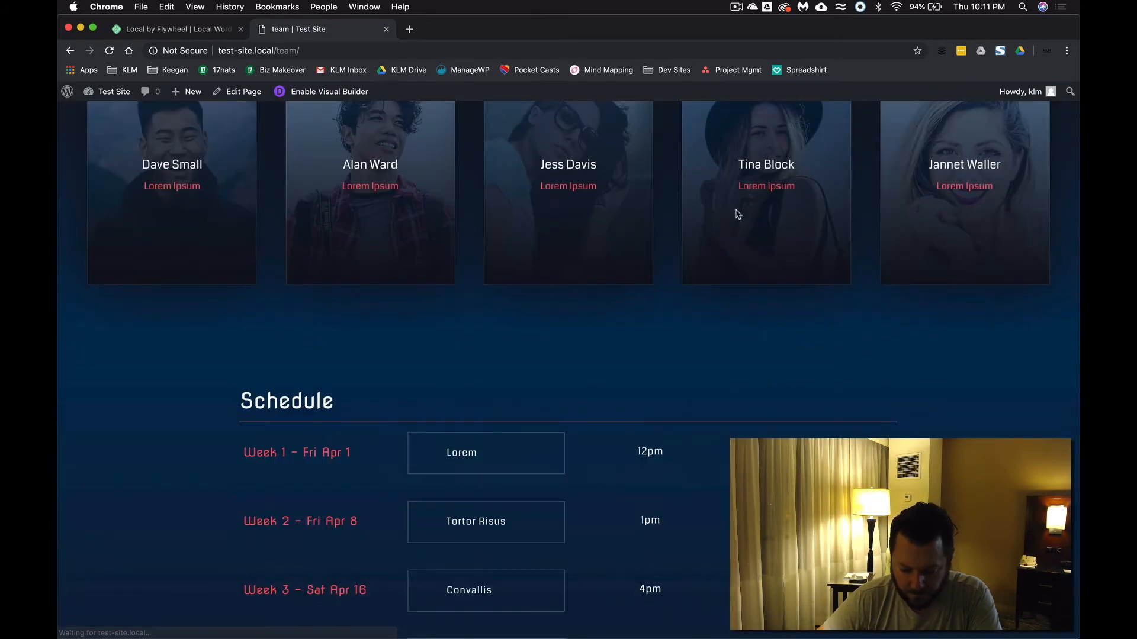
scroll(737, 215, "up", 8)
left_click(1039, 136)
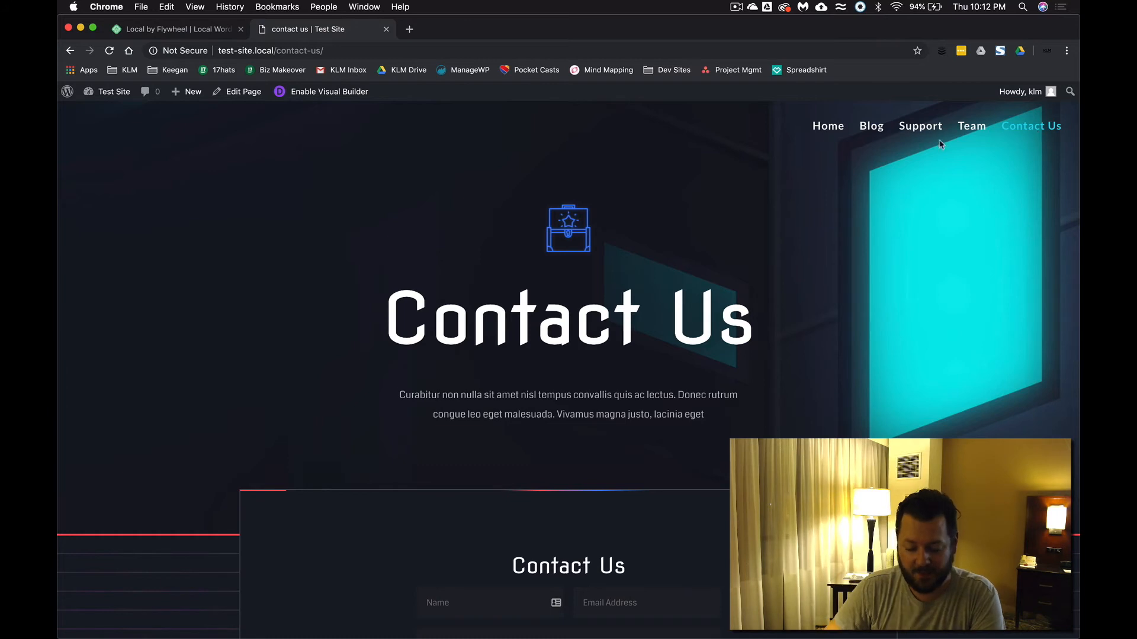
left_click(823, 130)
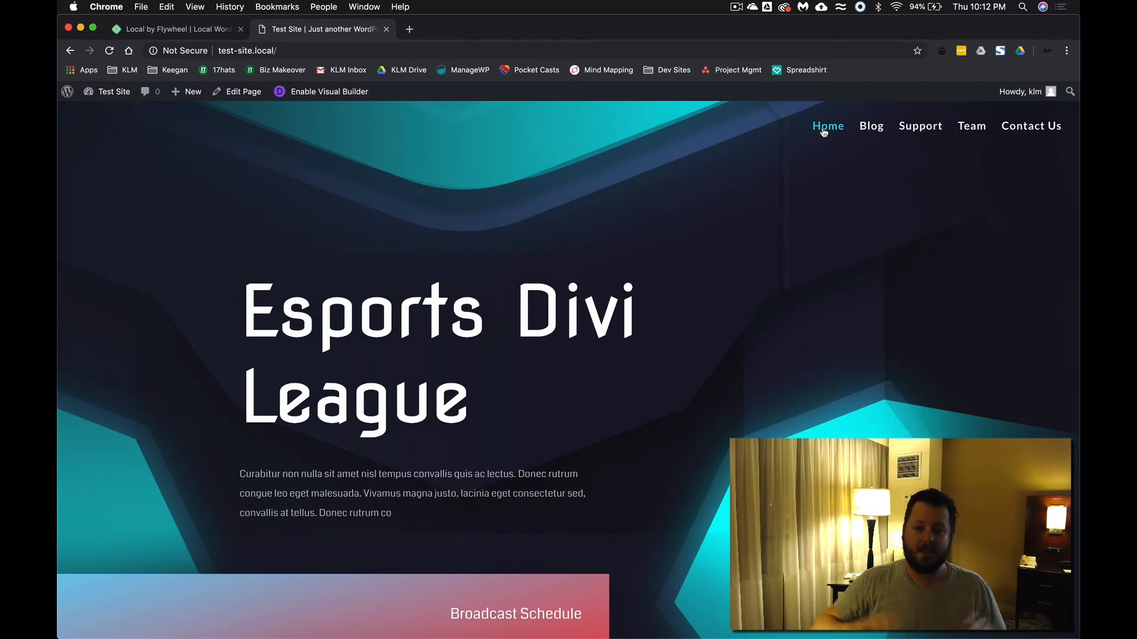
Step: Switch to Local by Flywheel to view the Test Site overview, and return to the site in Chrome
key("ctrl+Up")
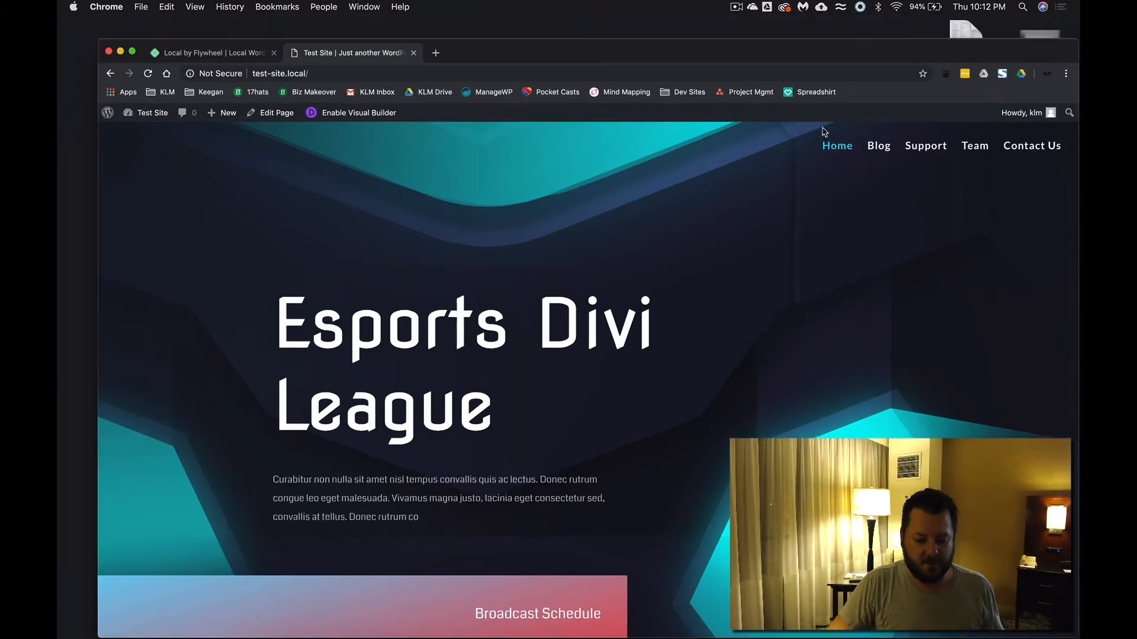
left_click(368, 229)
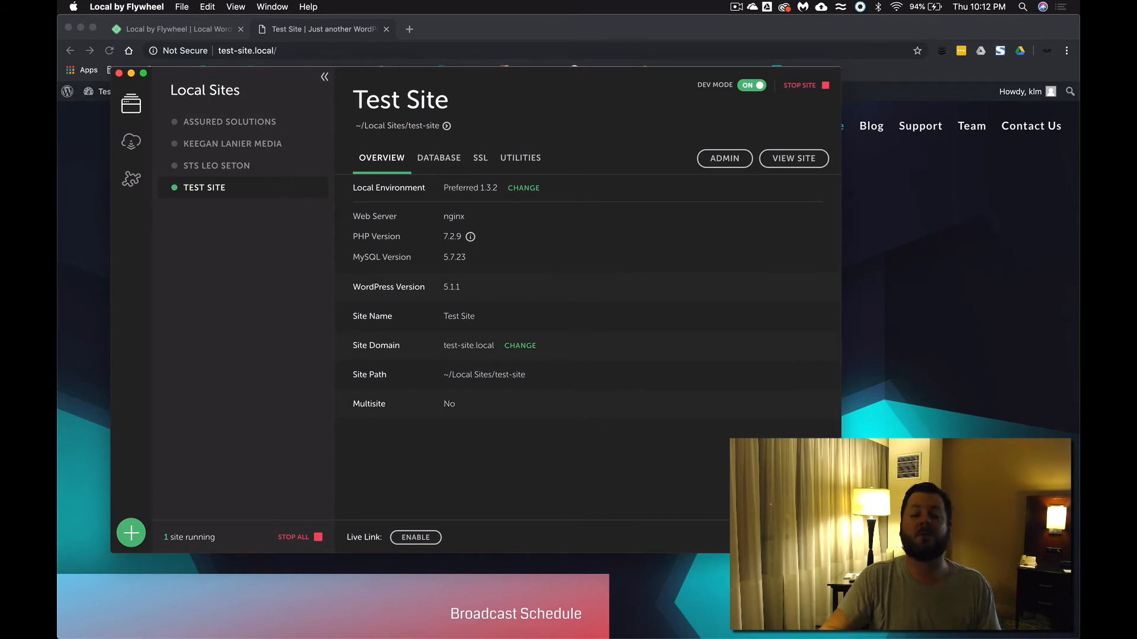
left_click(972, 385)
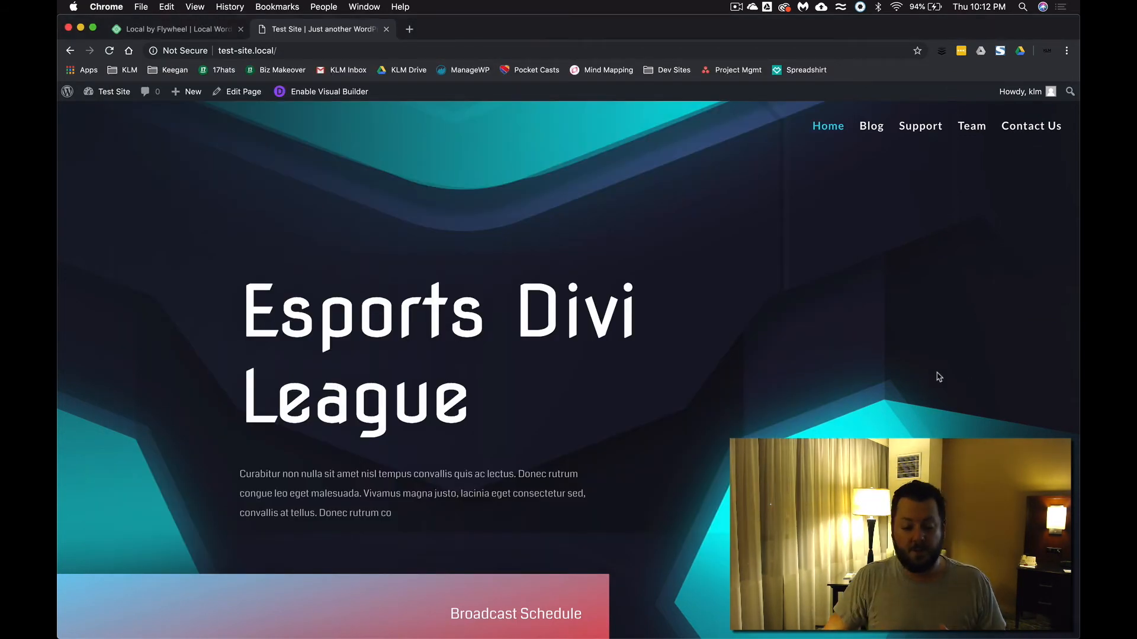
Step: View the Local by Flywheel website, load getflywheel.com in a new tab, and return to the test site
left_click(160, 31)
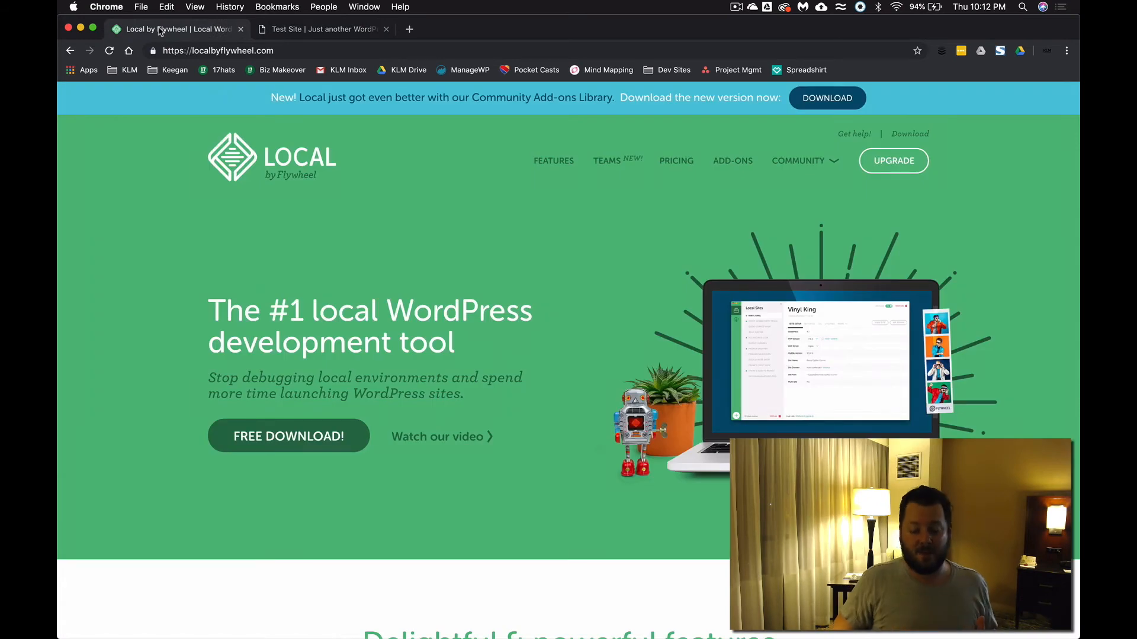
left_click(408, 29)
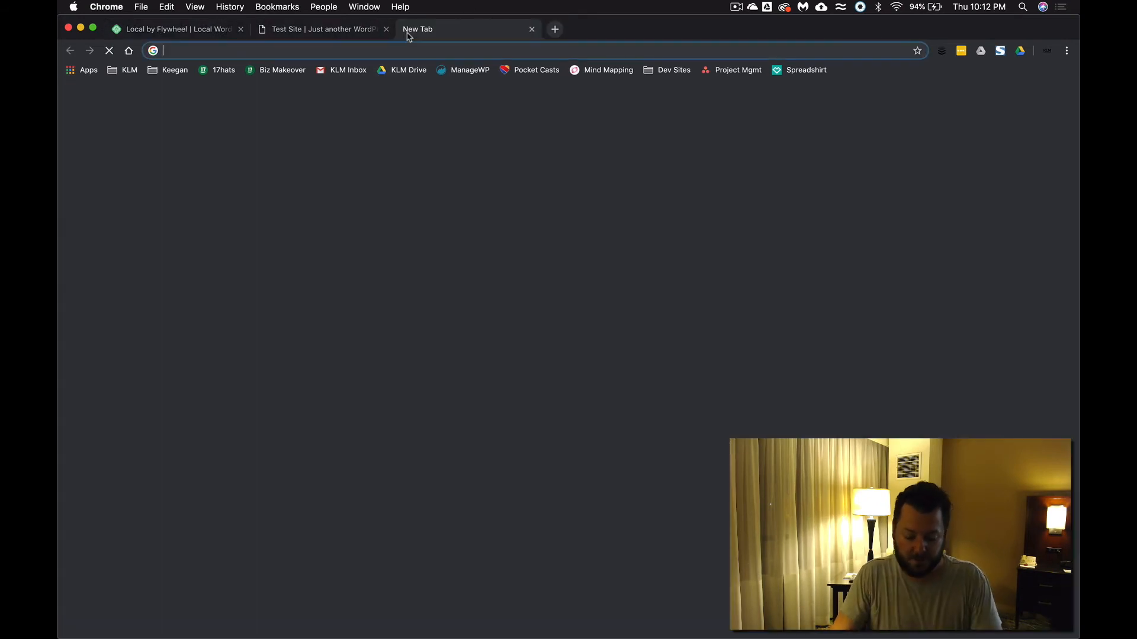
type("getflywh")
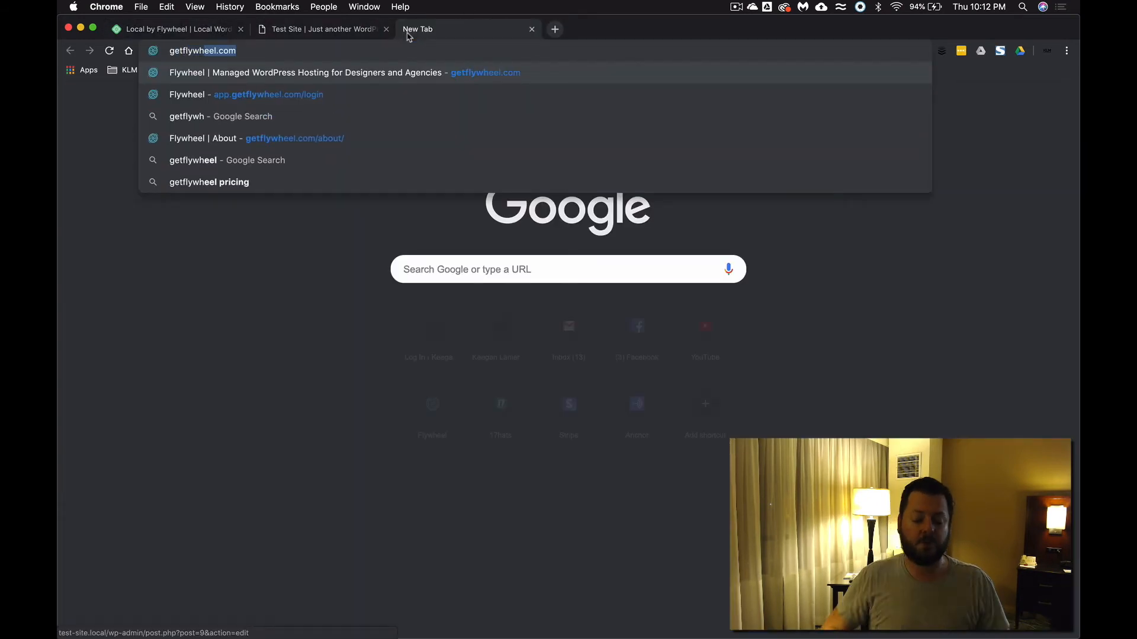
key("Return")
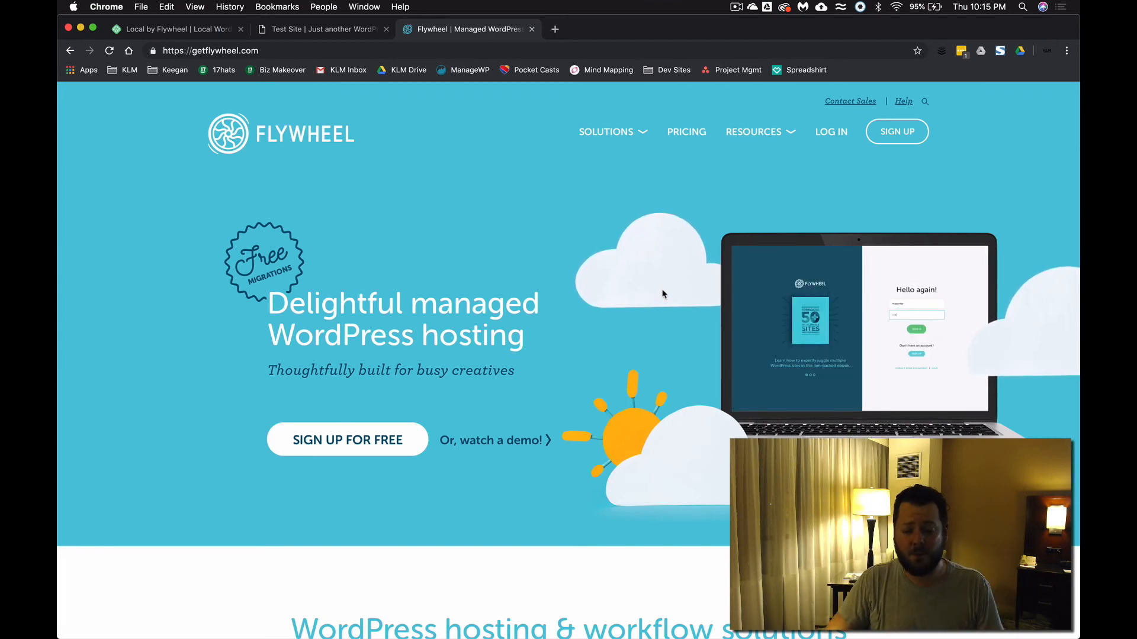
left_click(318, 30)
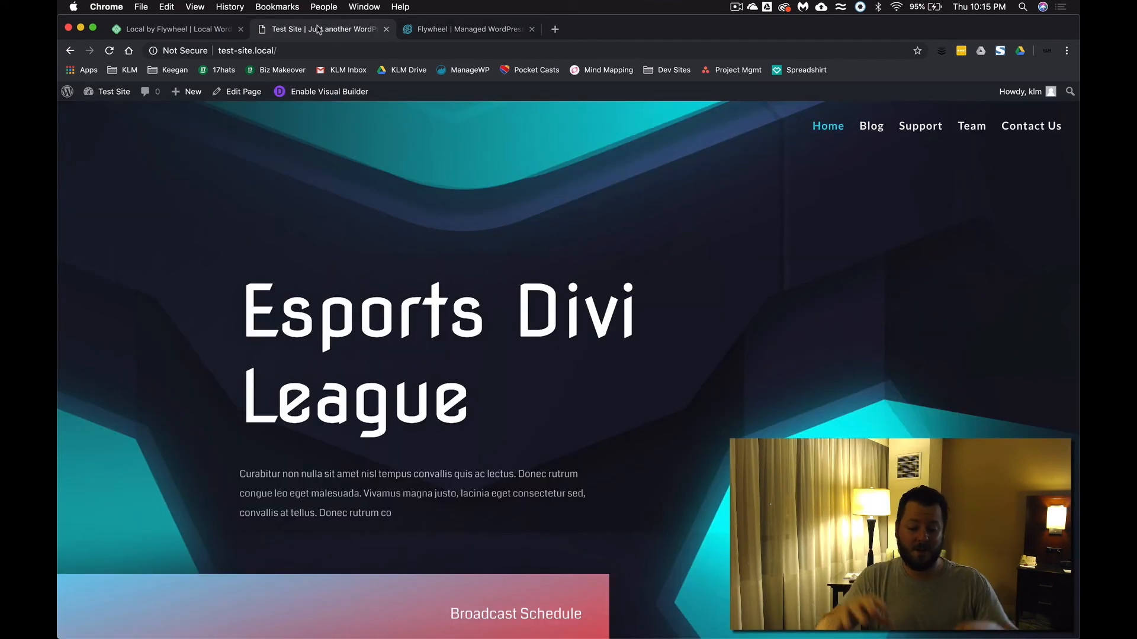